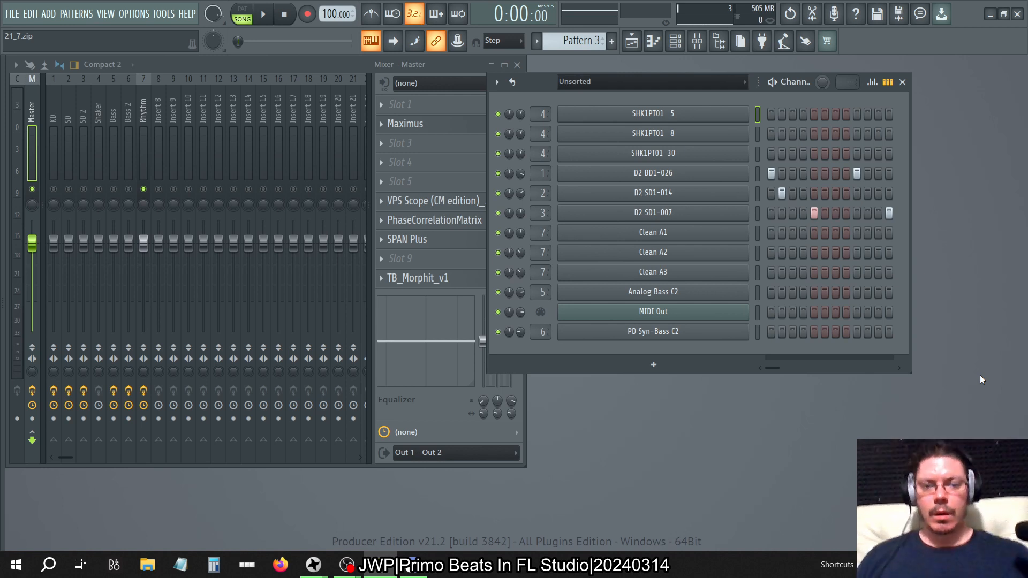
Step: Play the song from the start and stop playback
key(space)
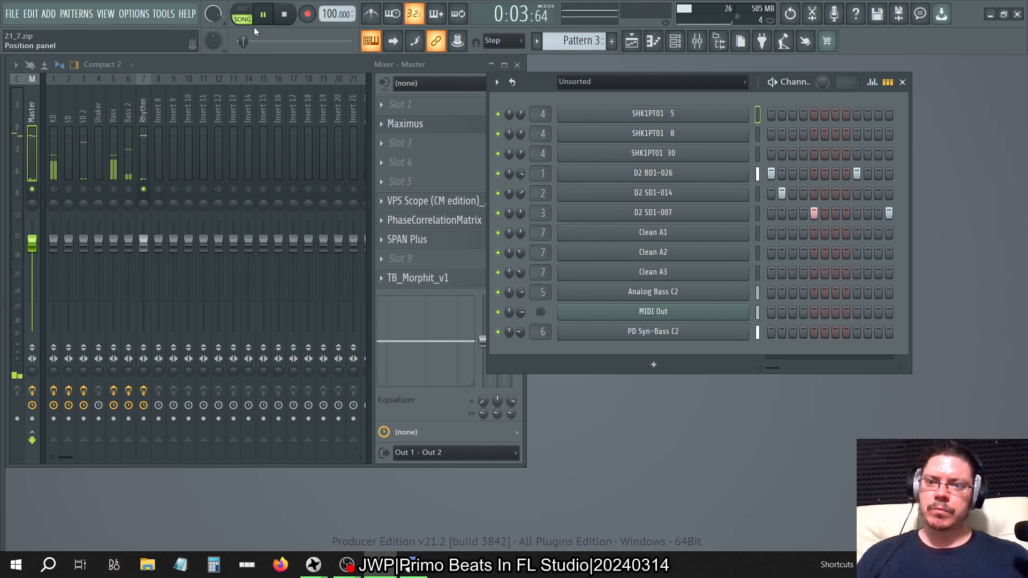
click(285, 15)
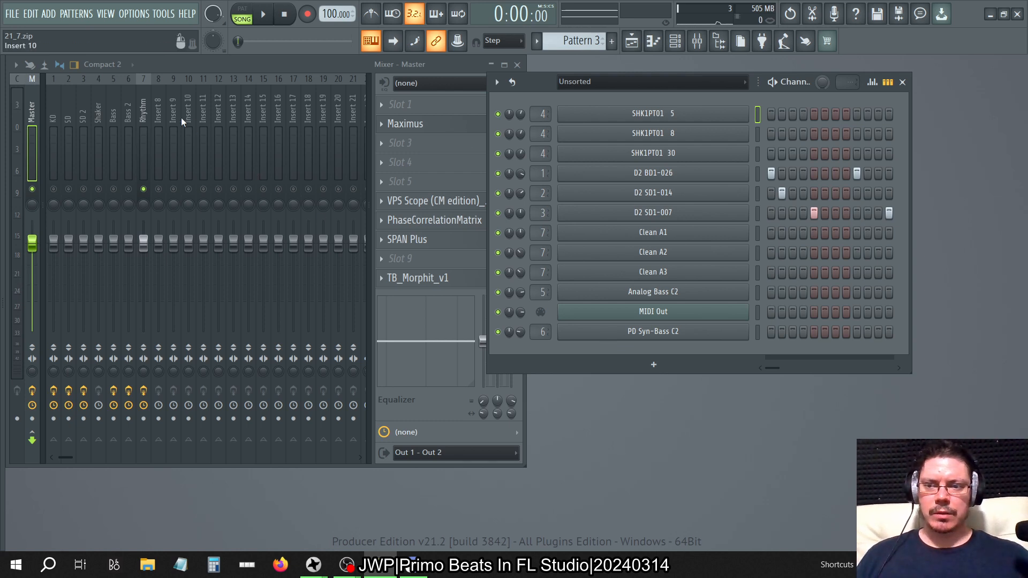
Step: Select the Insert 8 mixer track and save the project
click(158, 111)
click(550, 80)
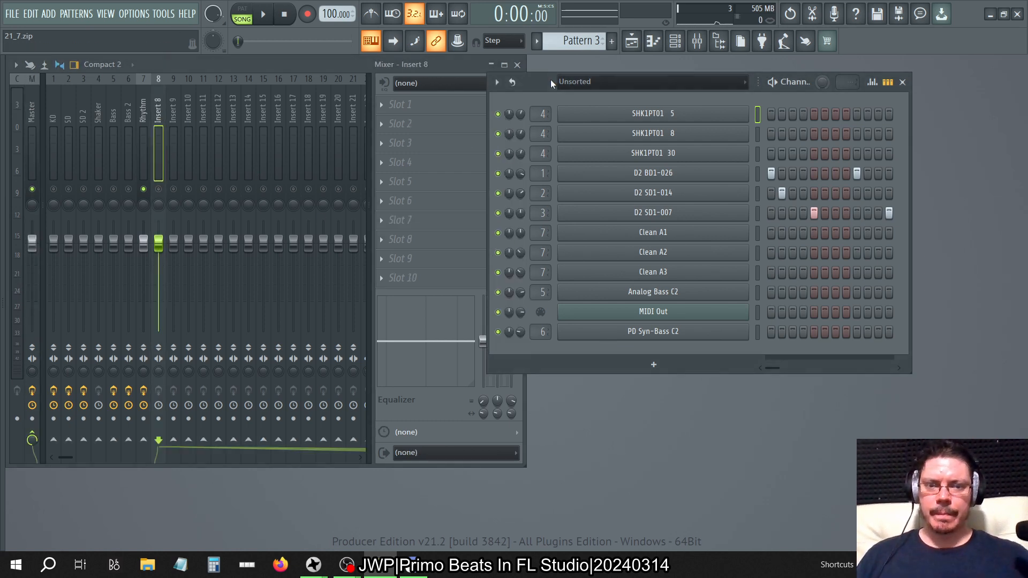
key(ctrl+s)
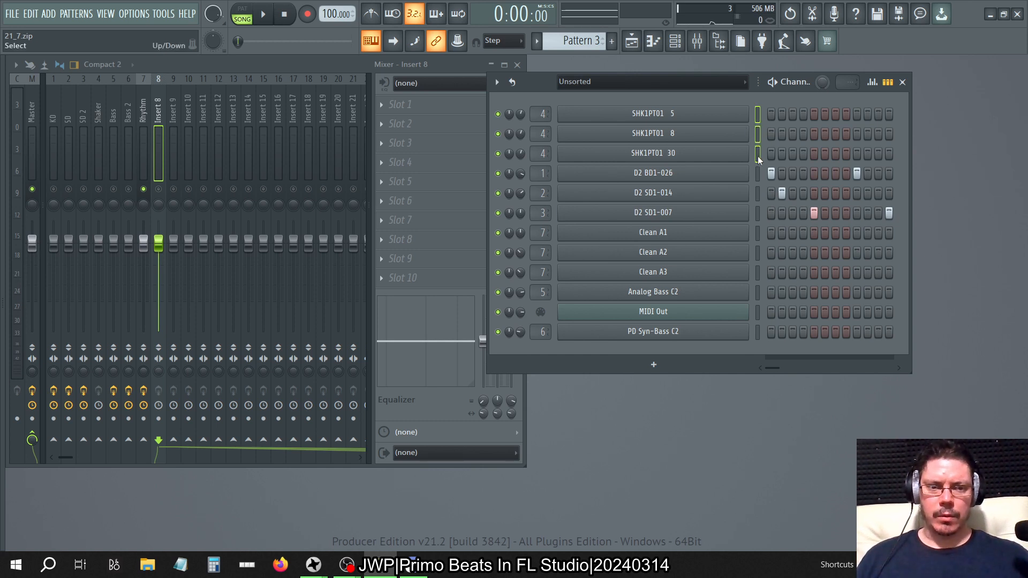
Step: Move the three SHK1PT01 channels below D2 SD1-007 and place Analog Bass C2 directly above Clean A1
key(alt+Down)
key(alt+Down)
key(alt+Down)
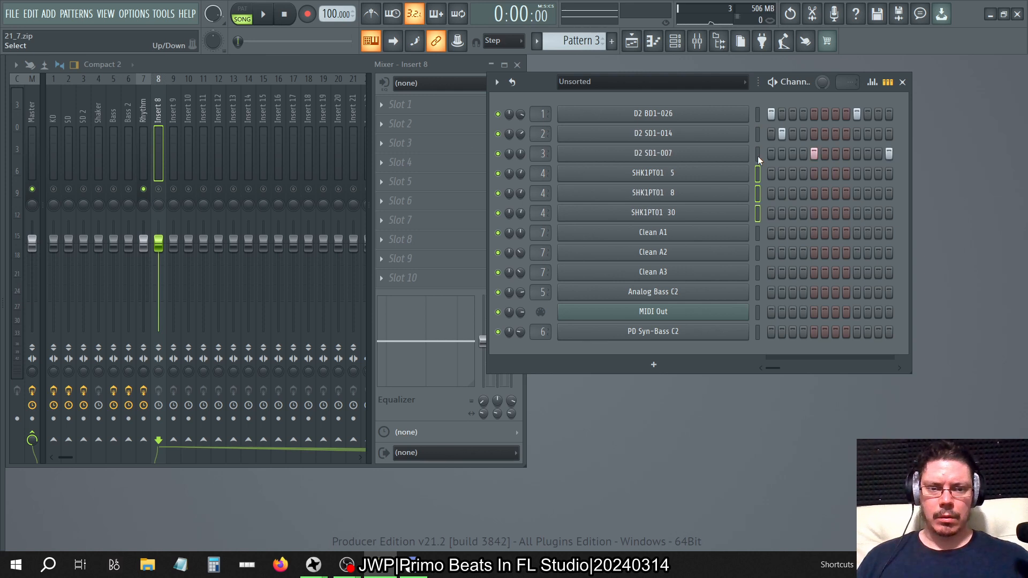
click(759, 292)
key(alt+Up)
key(alt+Up)
key(alt+Up)
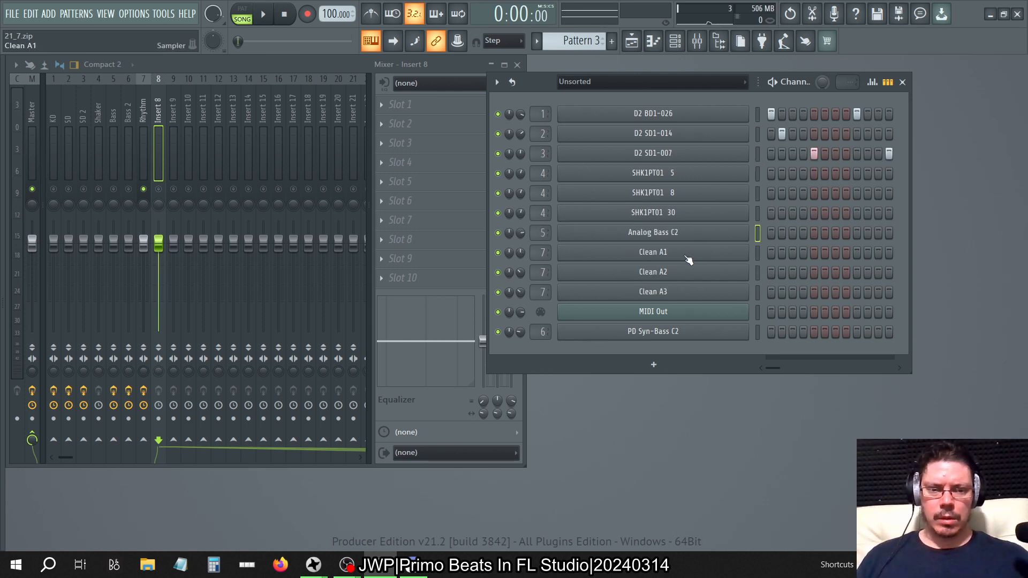
Step: Delete the Clean A2 and Clean A3 channels, and move PD Syn-Bass C2 above MIDI Out
right_click(670, 278)
click(785, 415)
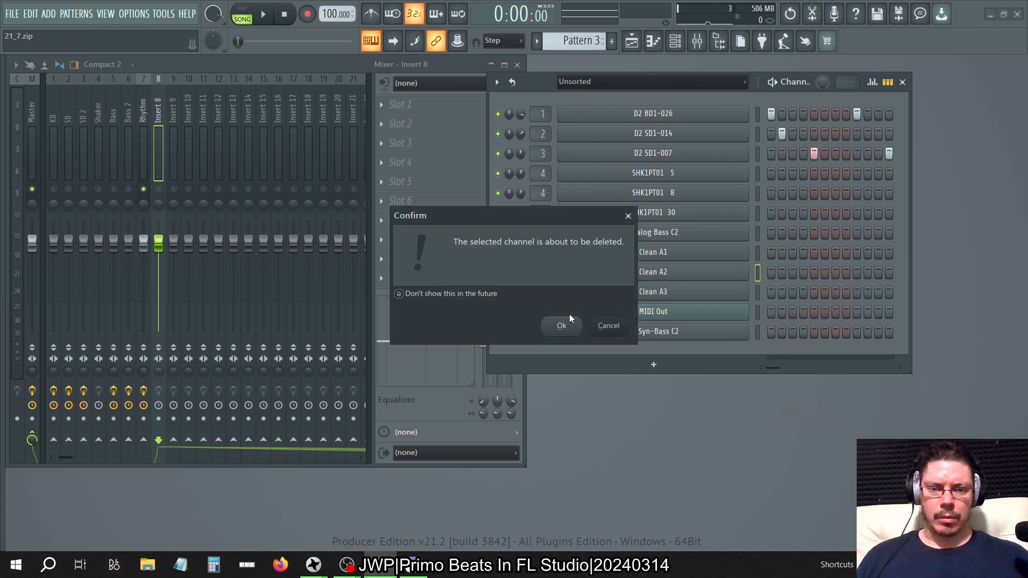
click(561, 337)
right_click(694, 274)
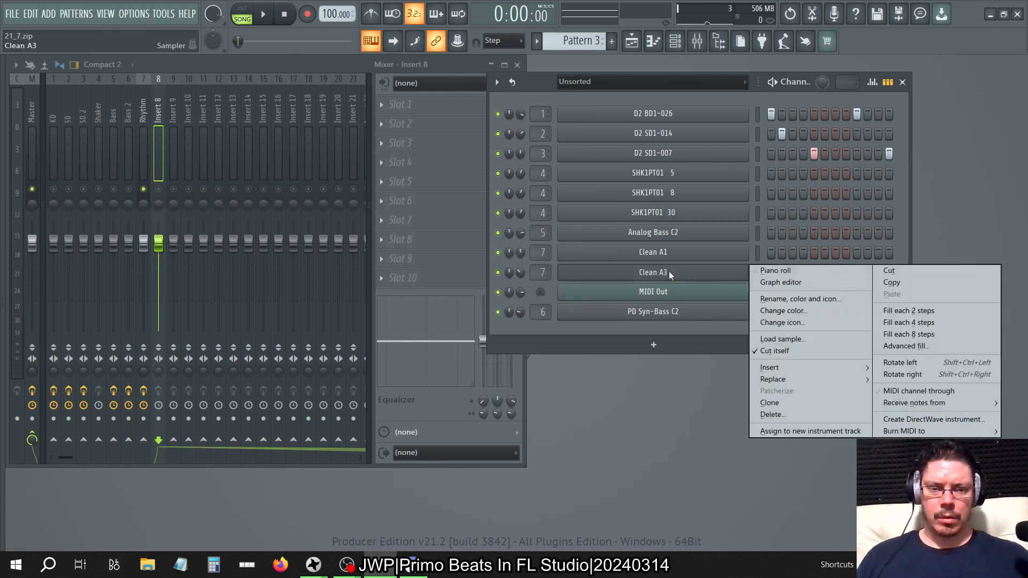
click(759, 413)
click(561, 325)
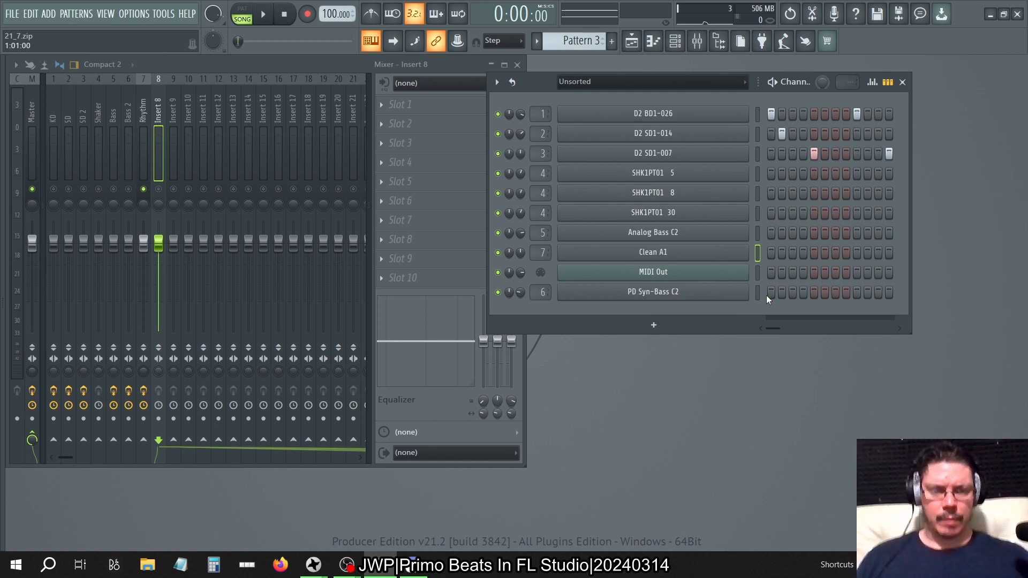
click(756, 296)
key(alt+Up)
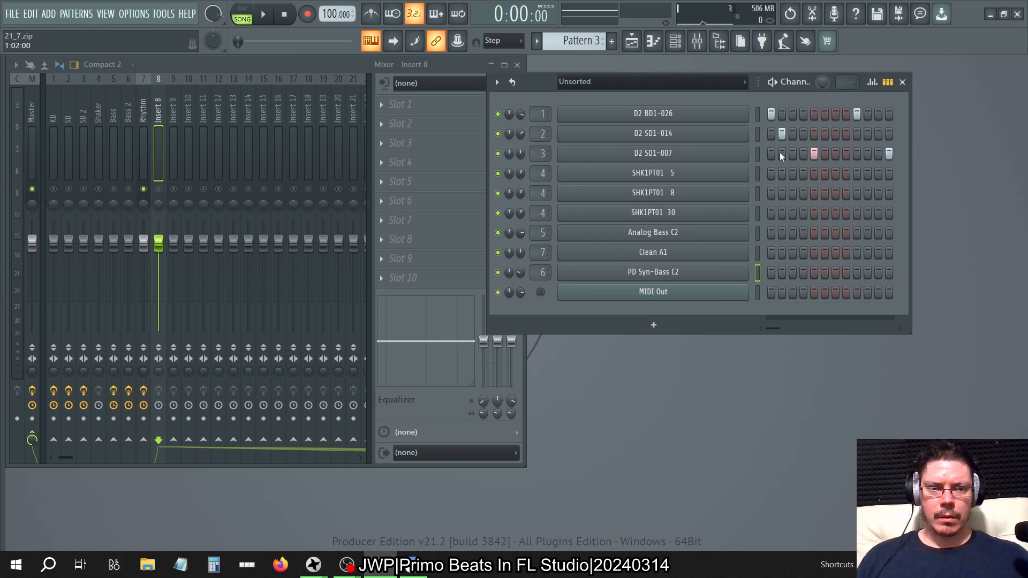
Step: Select all channels except SHK1PT01 8, SHK1PT01 30 and MIDI Out, and route them to mixer track 8
drag(758, 114, 762, 248)
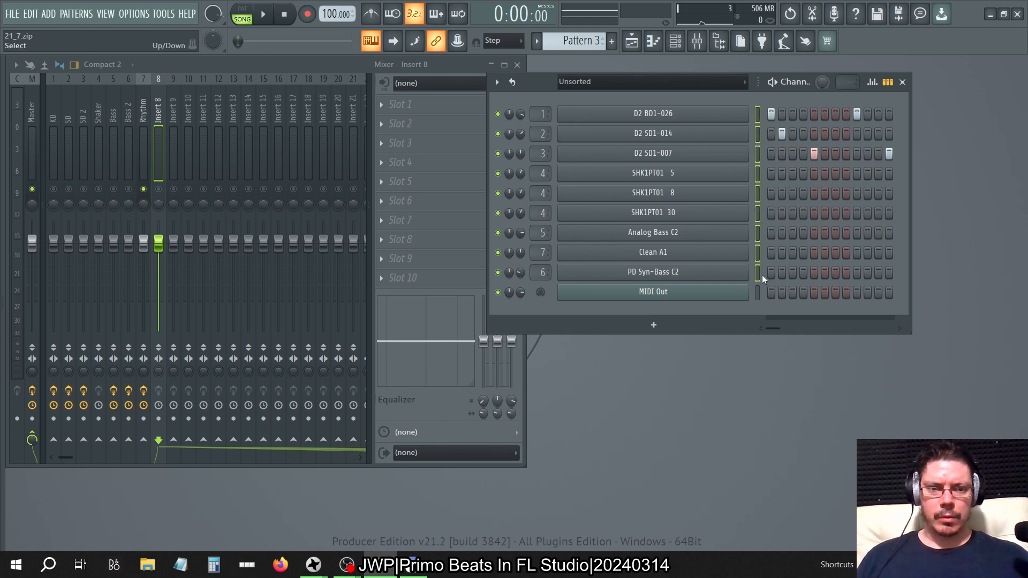
drag(759, 194, 760, 211)
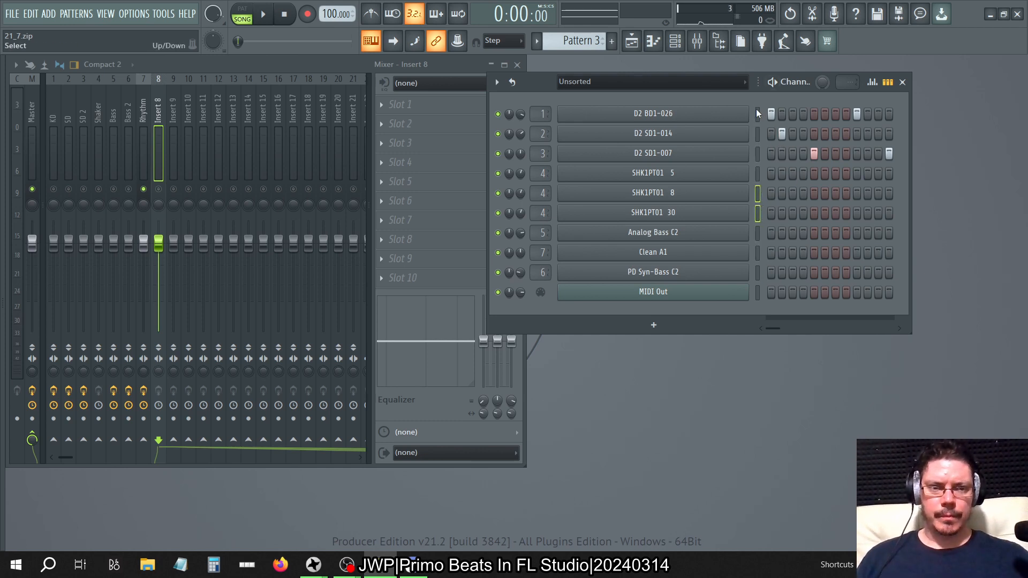
drag(757, 113, 759, 181)
click(760, 269)
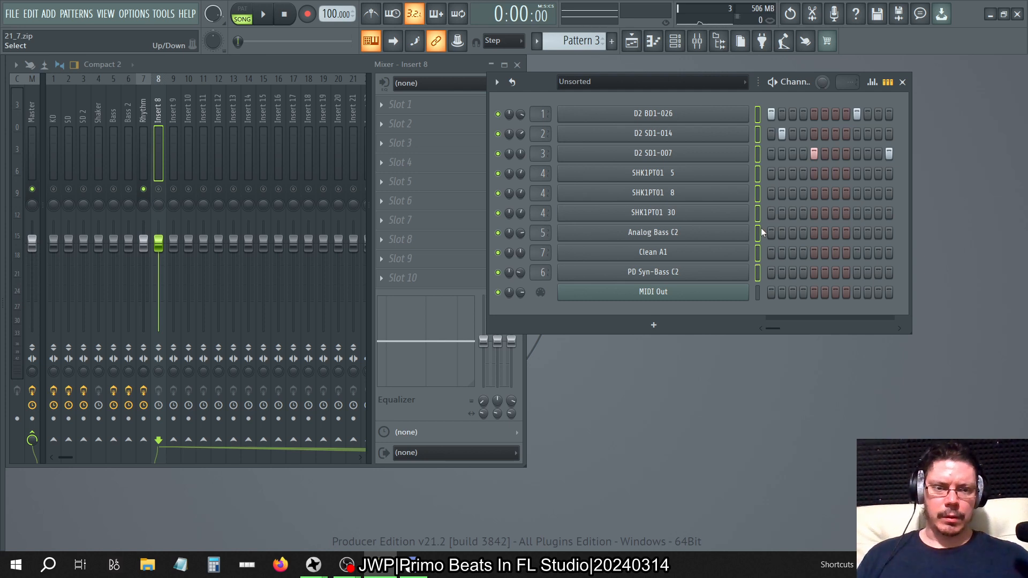
click(760, 191)
click(761, 213)
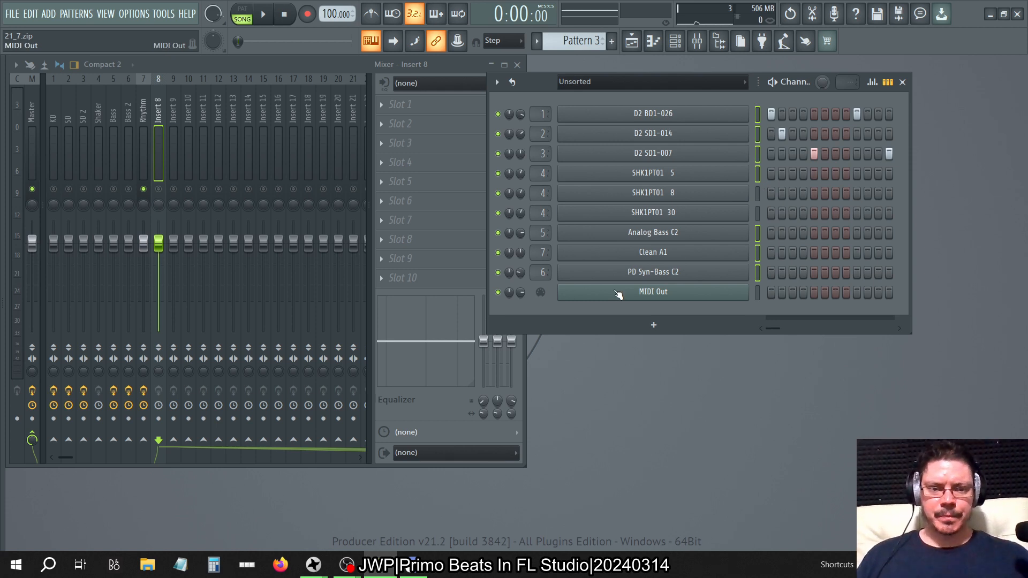
click(250, 65)
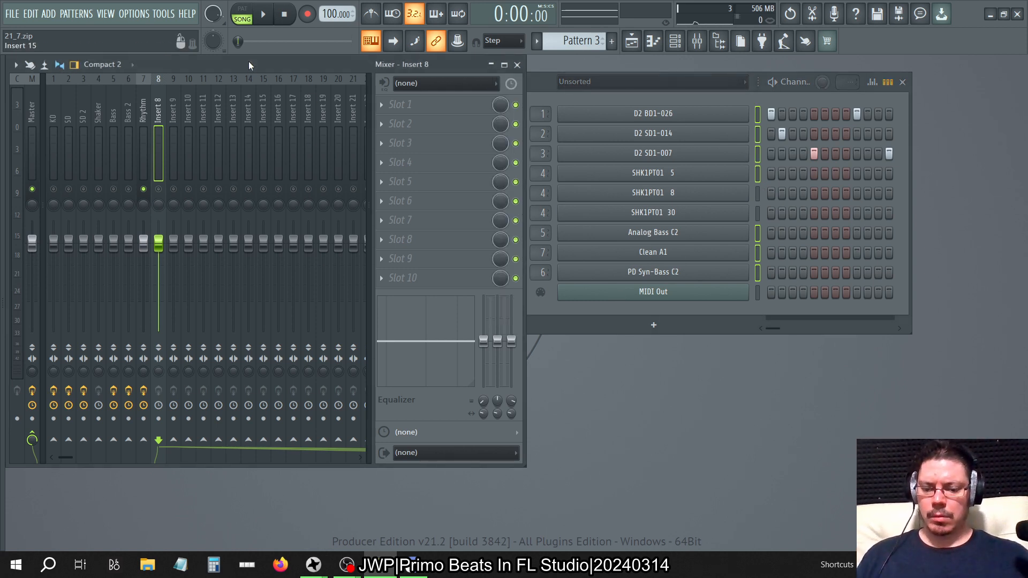
key(ctrl+l)
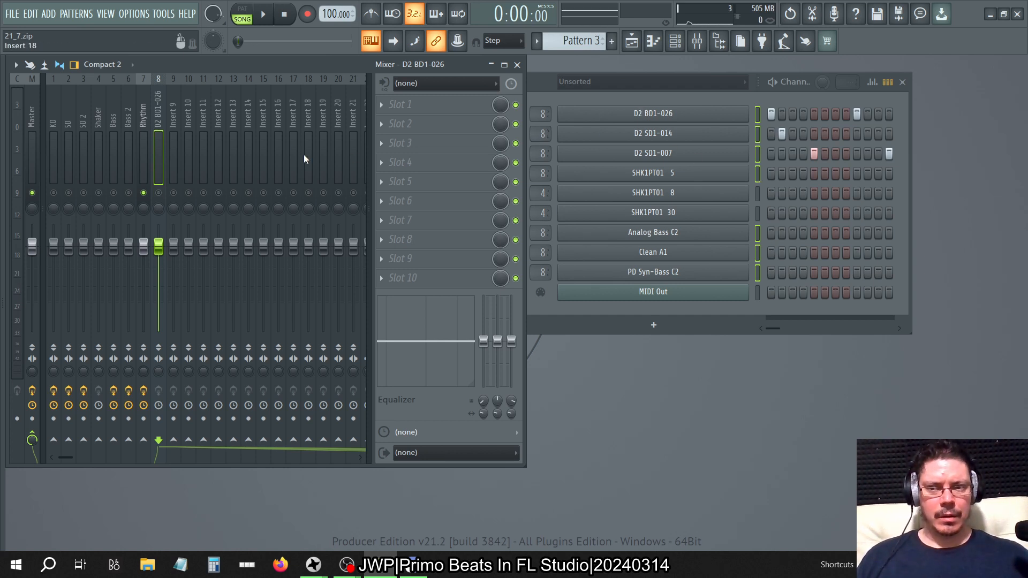
Step: Enable all mixer tracks and route the selected channels to separate consecutive mixer tracks starting at track 8
right_click(159, 192)
right_click(159, 192)
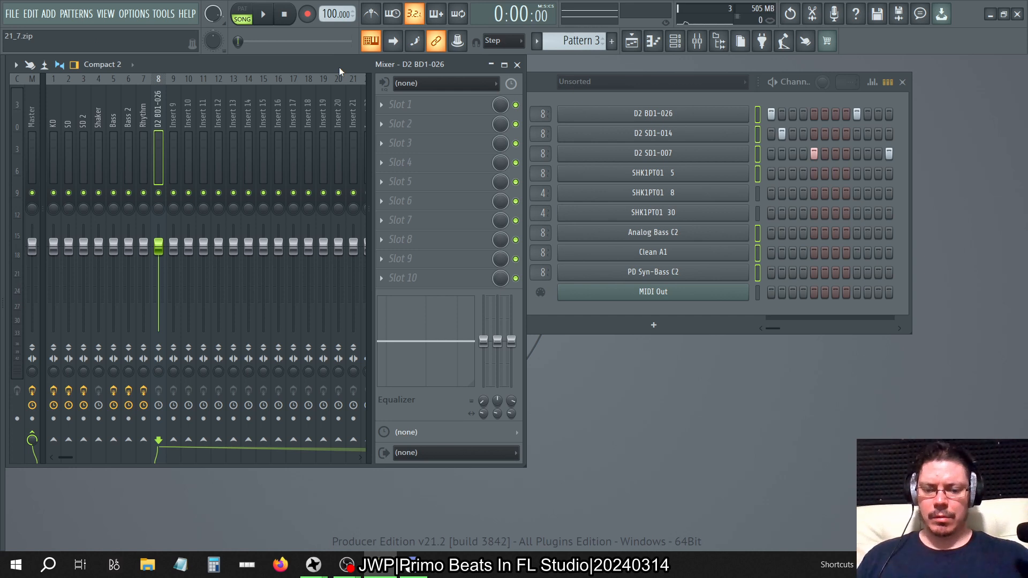
key(ctrl+l)
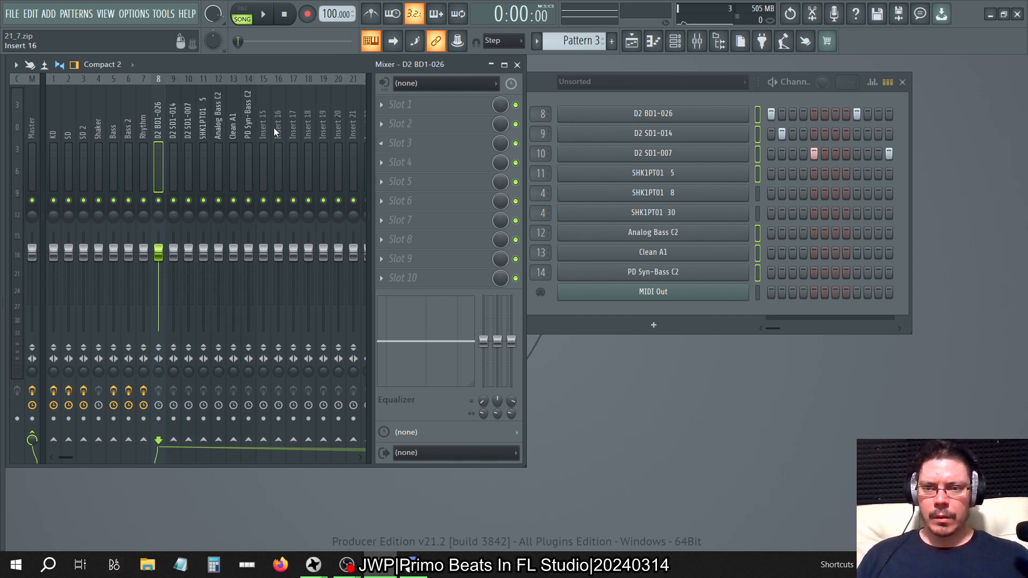
Step: Rename mixer track 11 to SHK1PT01 and route the SHK1PT01 8 and SHK1PT01 30 channels to it
click(193, 117)
click(208, 119)
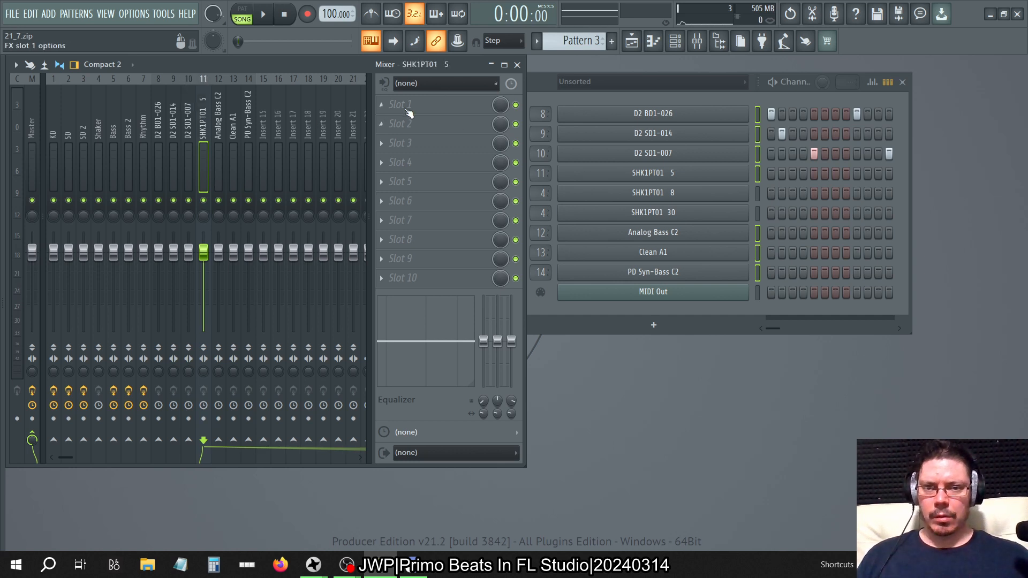
key(F2)
key(BackSpace)
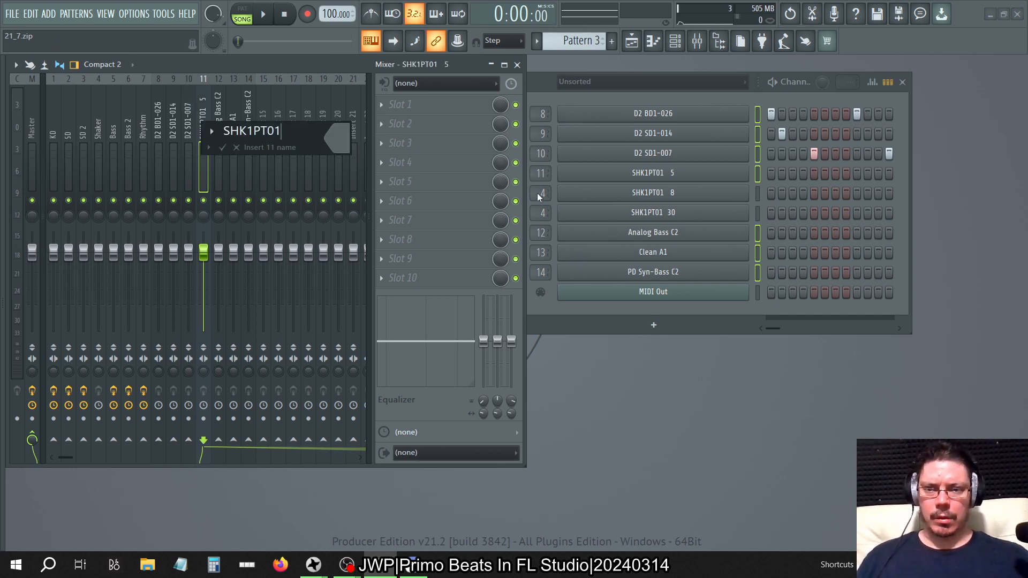
key(Return)
drag(538, 196, 538, 176)
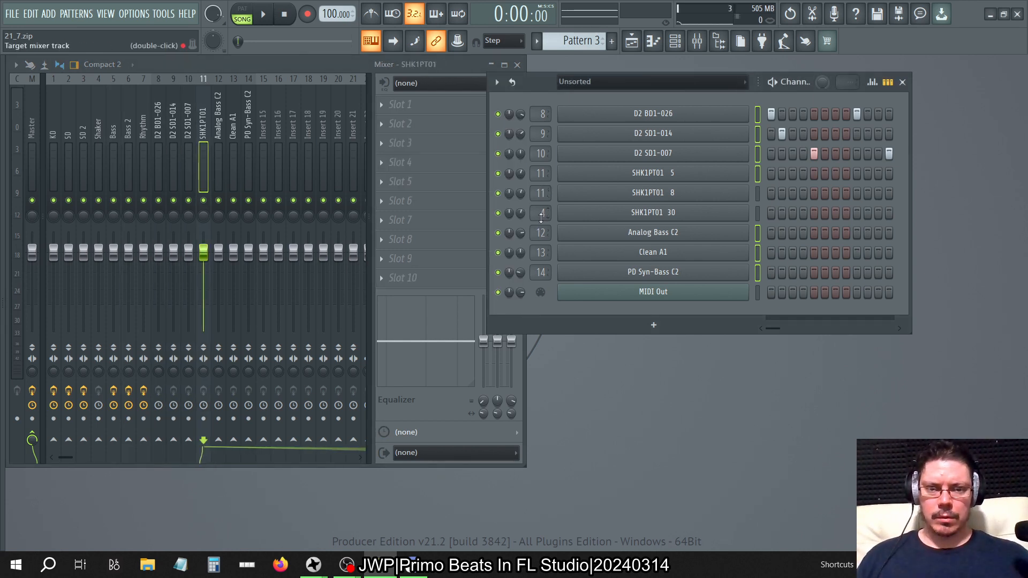
drag(539, 215, 538, 196)
Step: Open the sampler settings of SHK1PT01 30, SHK1PT01 8 and SHK1PT01 5, and switch to Pattern 1
click(618, 215)
click(602, 194)
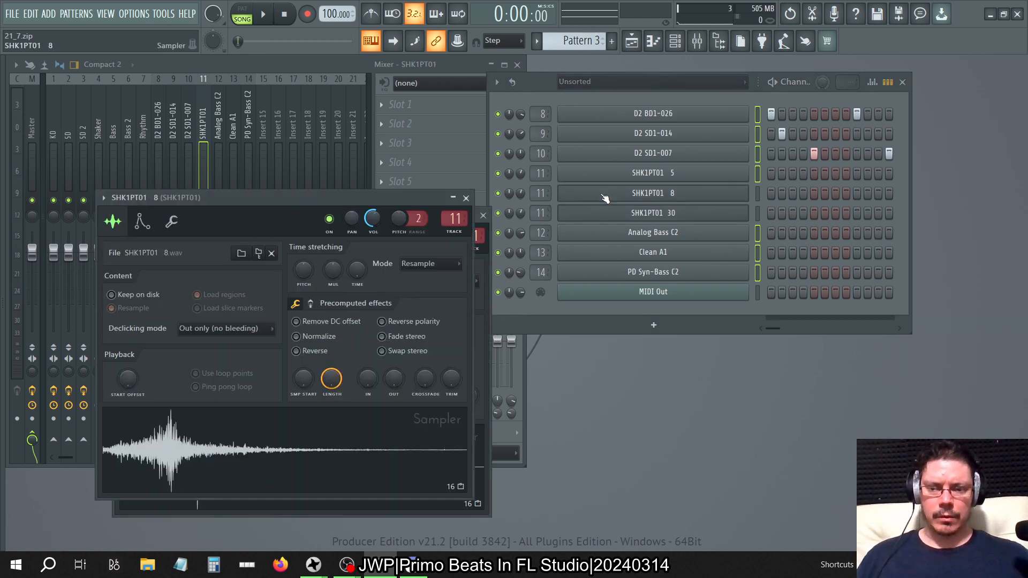
click(613, 175)
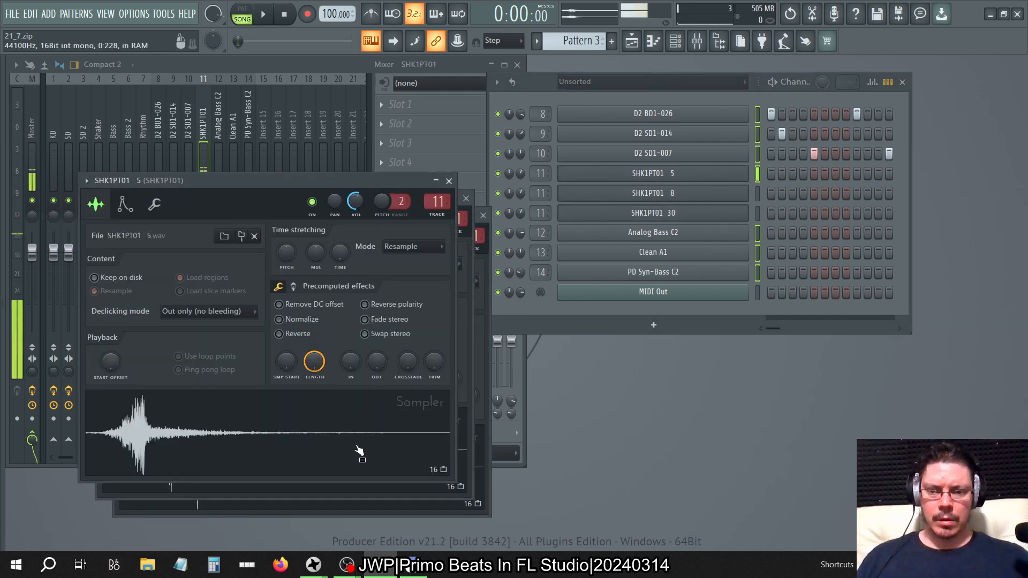
click(307, 506)
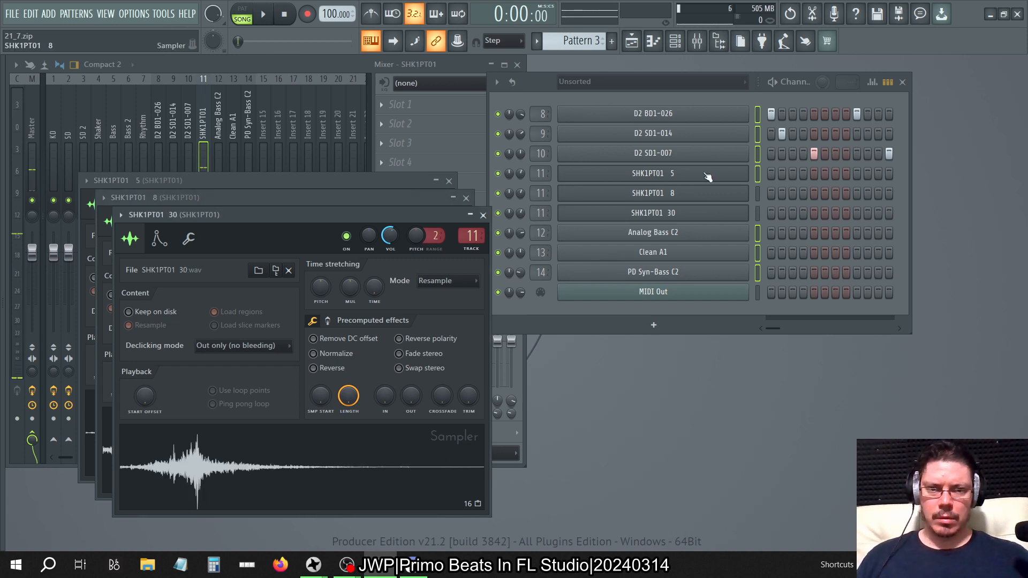
click(537, 78)
key(KP_Subtract)
key(KP_Subtract)
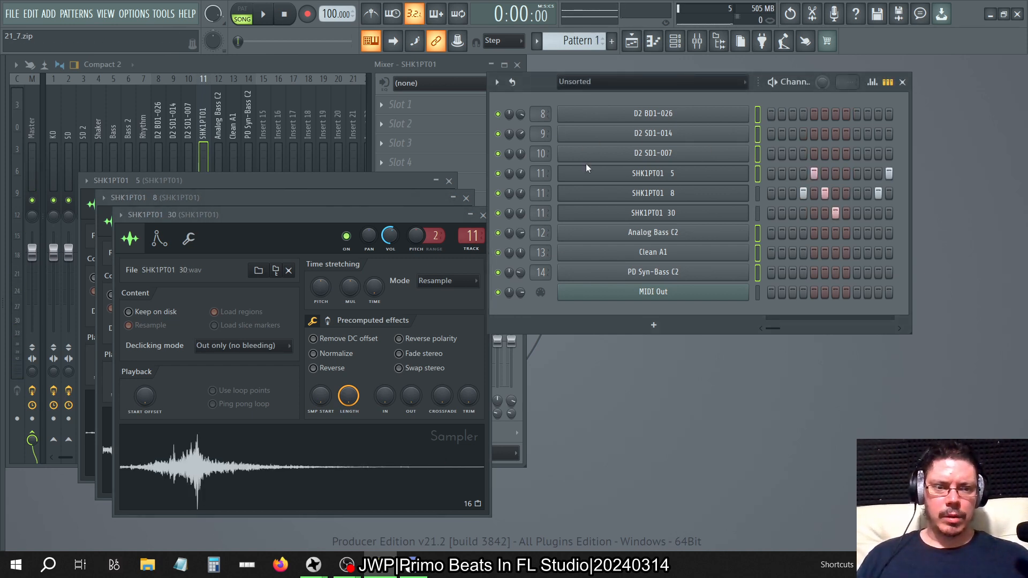
Step: Show the miscellaneous settings containing the cut groups for SHK1PT01 30, SHK1PT01 8 and SHK1PT01 5
click(159, 238)
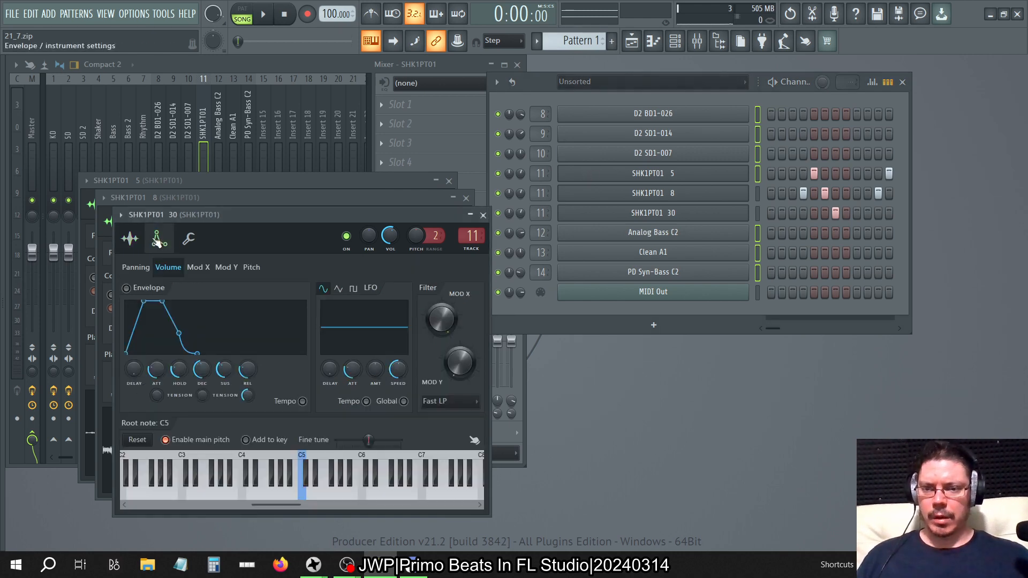
click(188, 238)
click(147, 197)
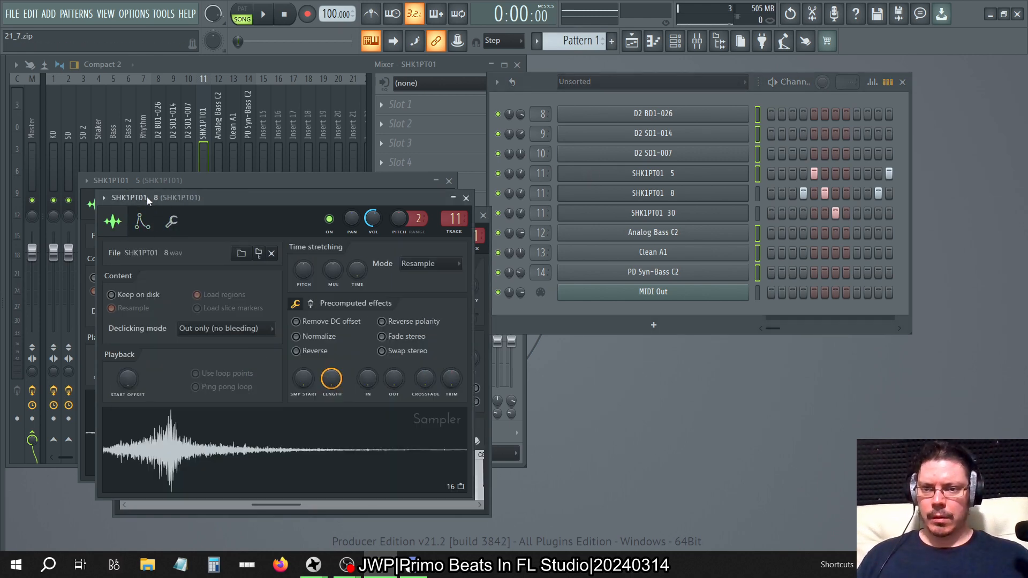
click(181, 222)
click(137, 188)
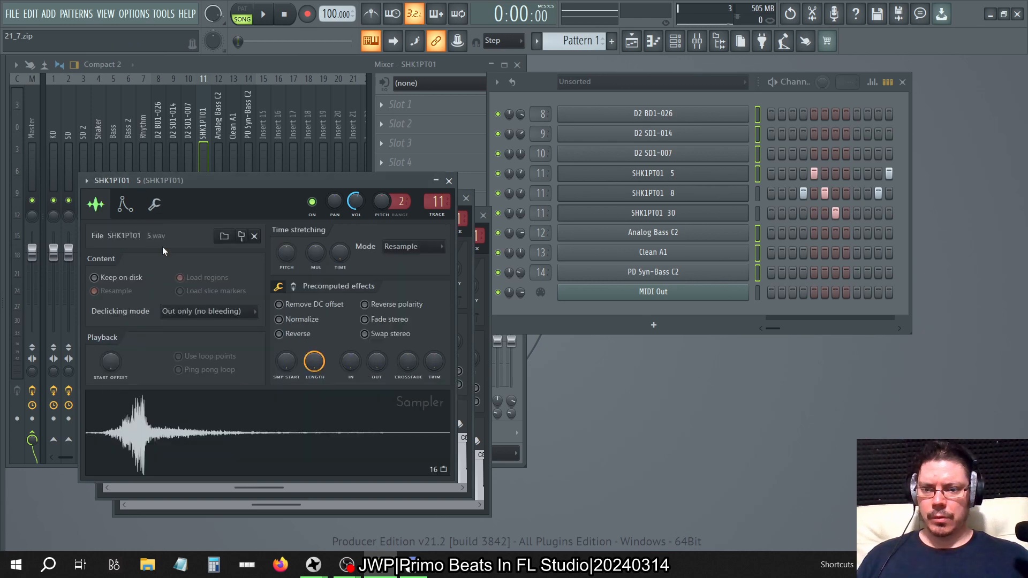
click(154, 204)
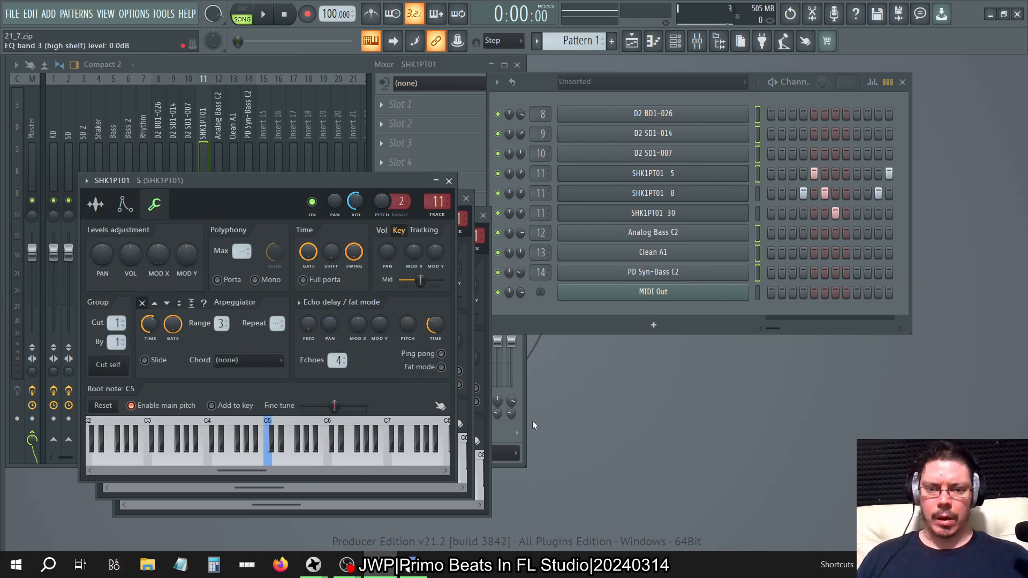
Step: Set both the Cut and By groups to 1 for SHK1PT01 8 and SHK1PT01 30
click(471, 367)
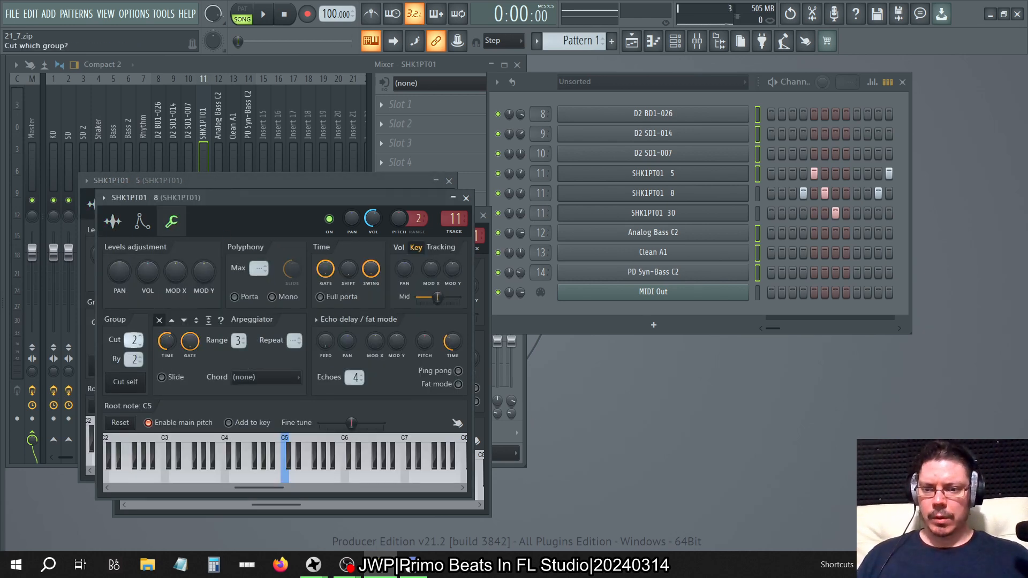
drag(133, 359, 134, 364)
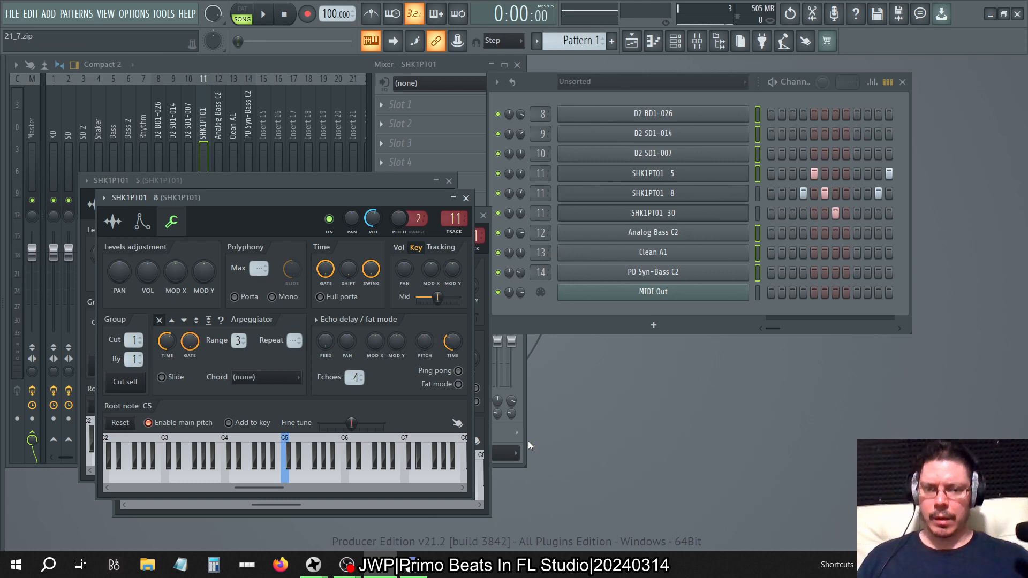
click(489, 365)
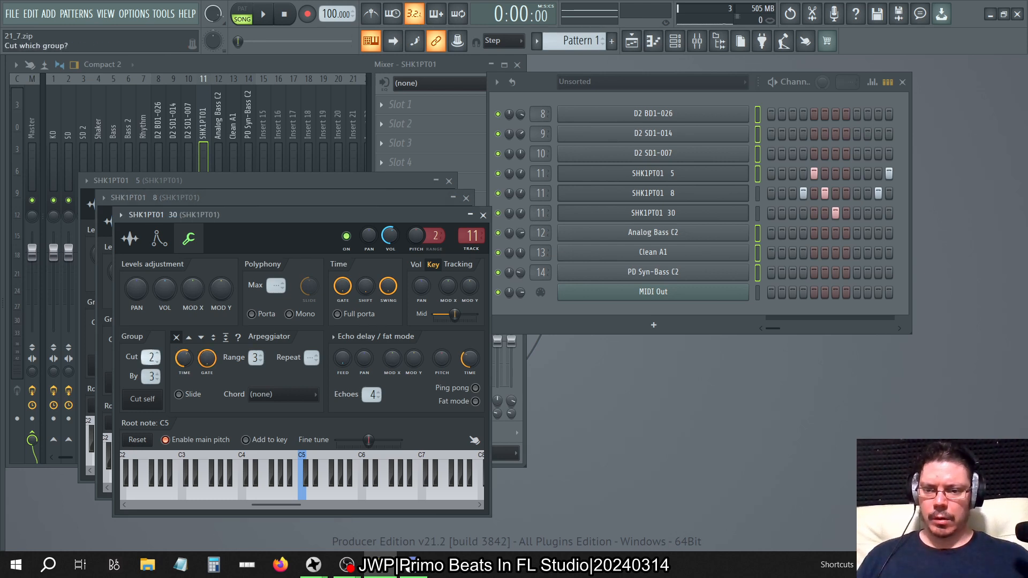
drag(151, 376, 150, 382)
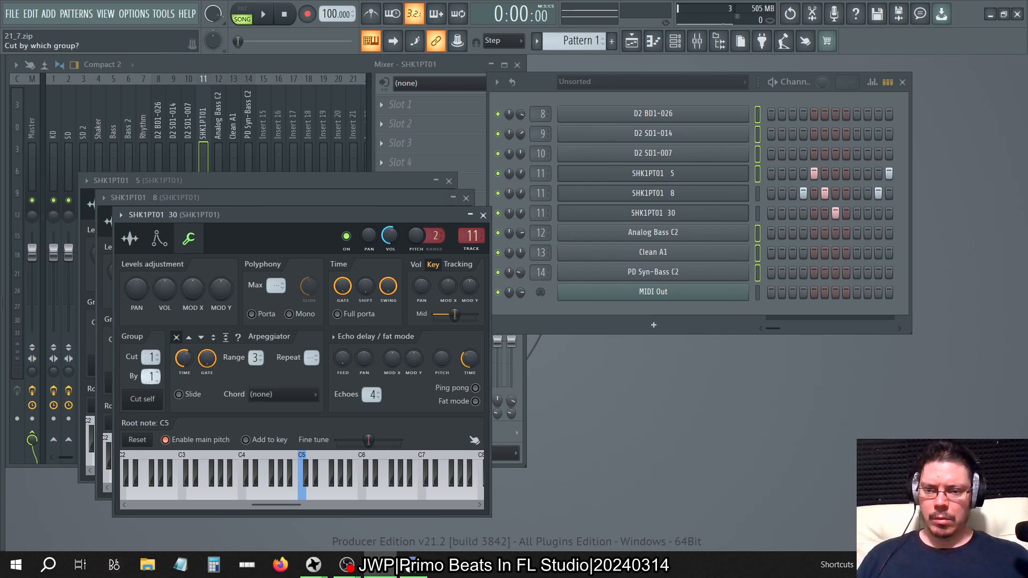
Step: Bring the mixer forward and arm tracks 8 to 14, D2 BD1-026 through PD Syn-Bass C2, for recording
click(218, 61)
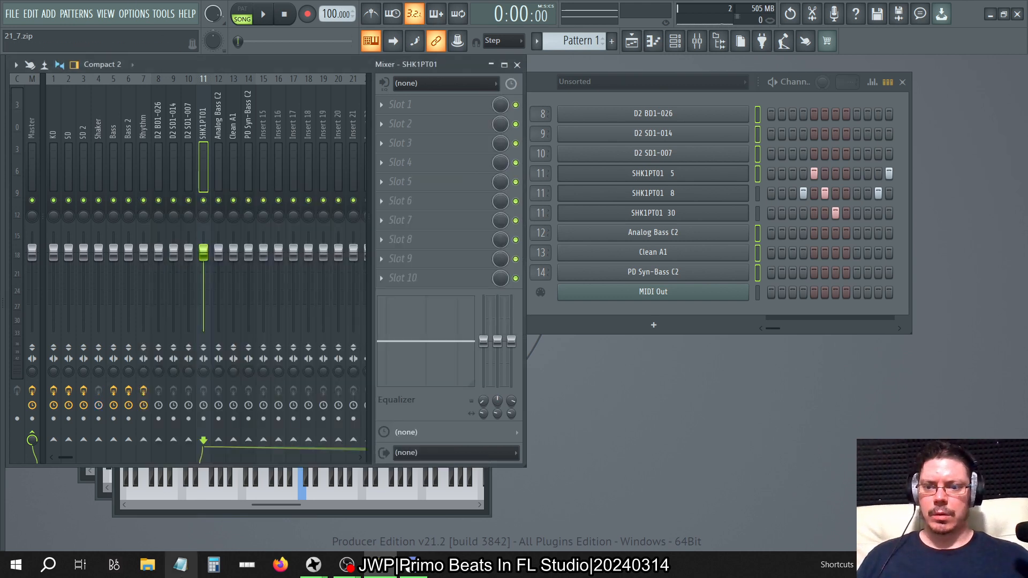
click(158, 419)
click(173, 419)
click(189, 418)
click(204, 419)
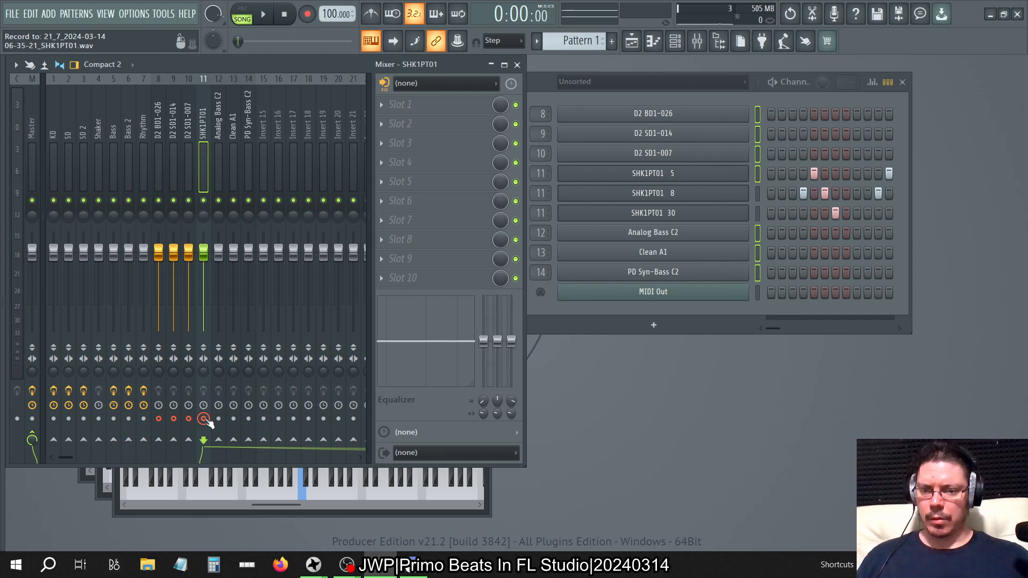
click(219, 419)
click(233, 419)
click(248, 419)
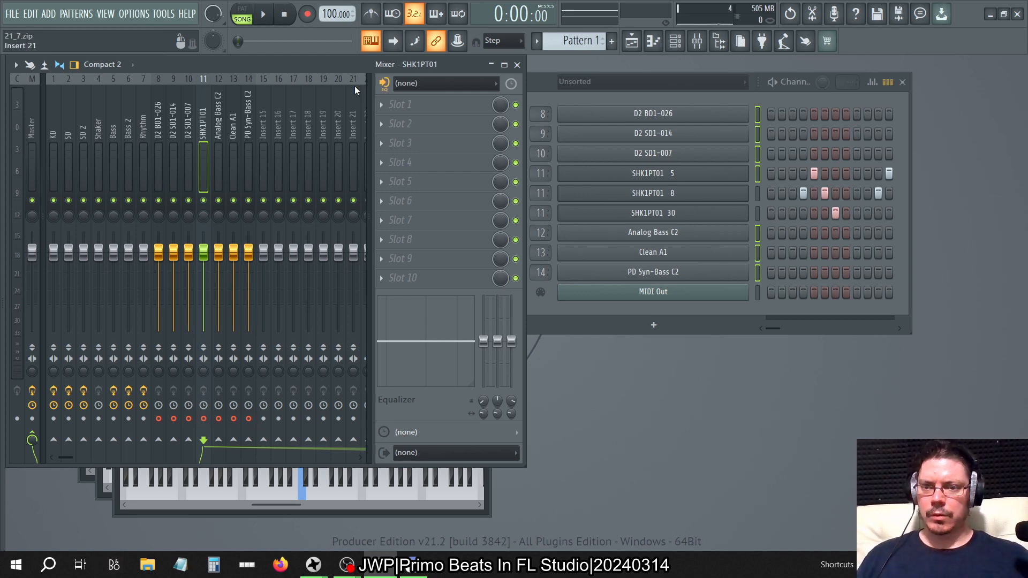
Step: Check the full arrangement in the playlist, then render the armed mixer tracks to 24Bit int wave files
click(631, 40)
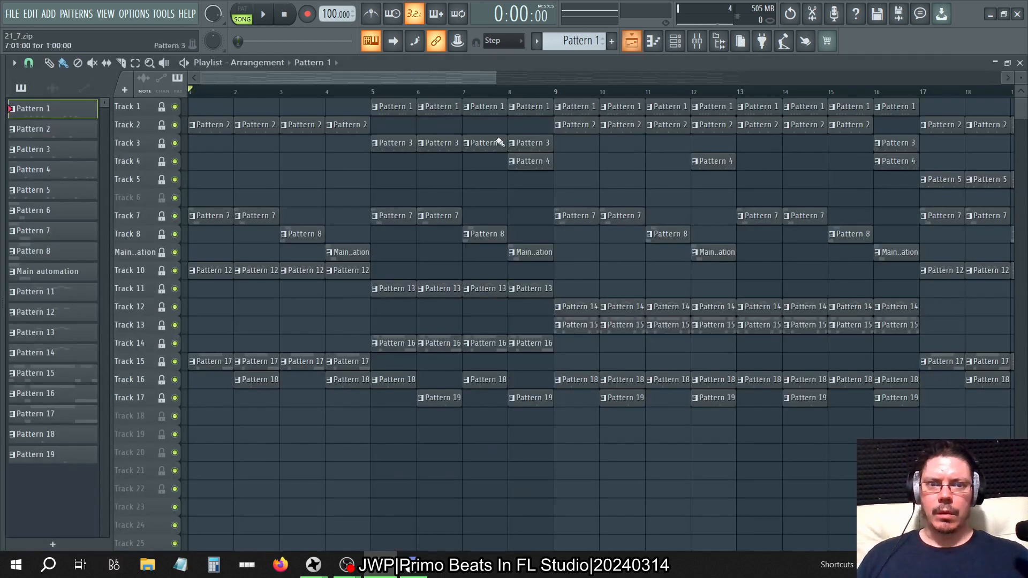
ctrl+right_click(401, 275)
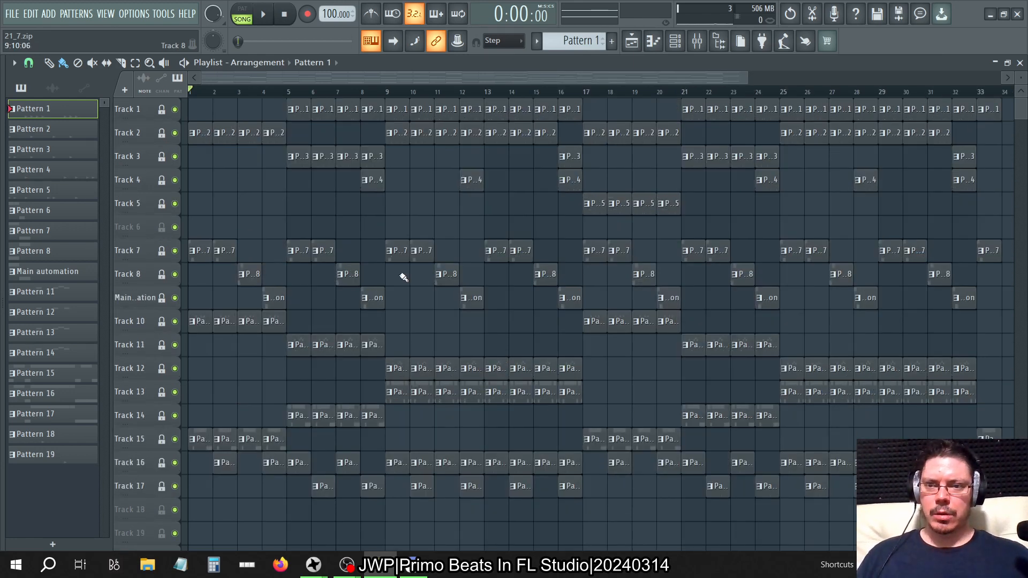
click(697, 41)
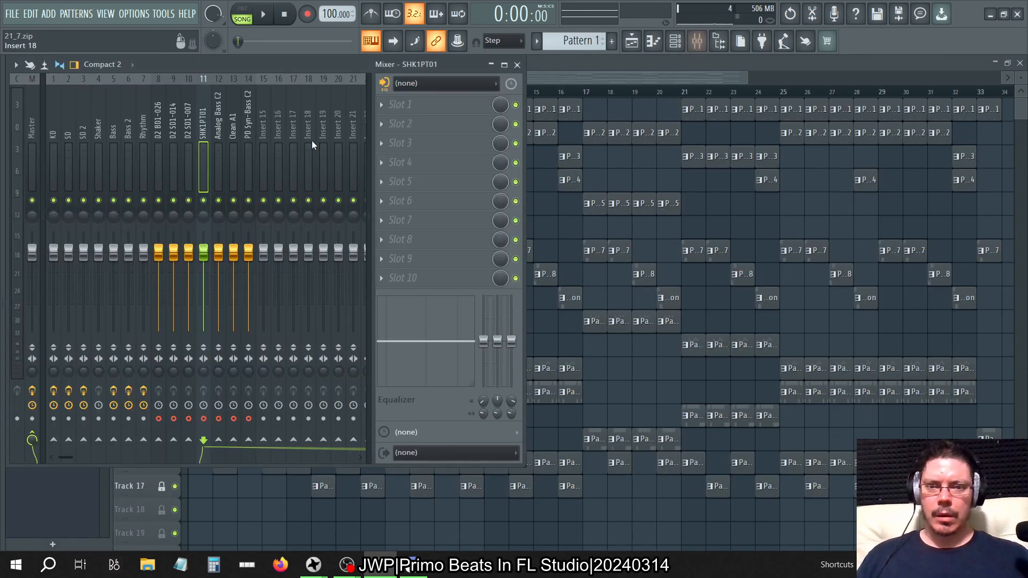
click(16, 64)
mouse_move(99, 88)
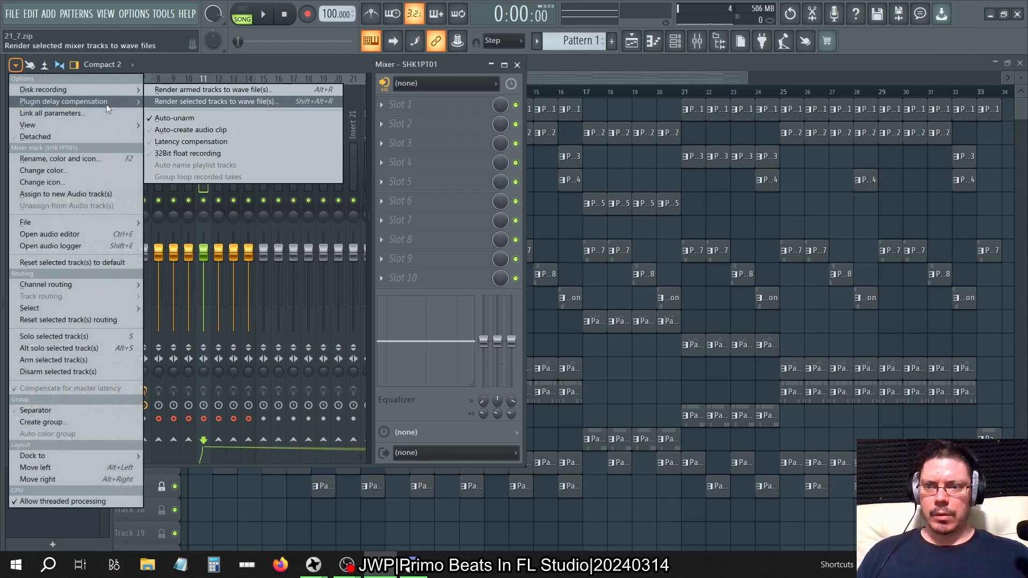
click(207, 89)
click(460, 249)
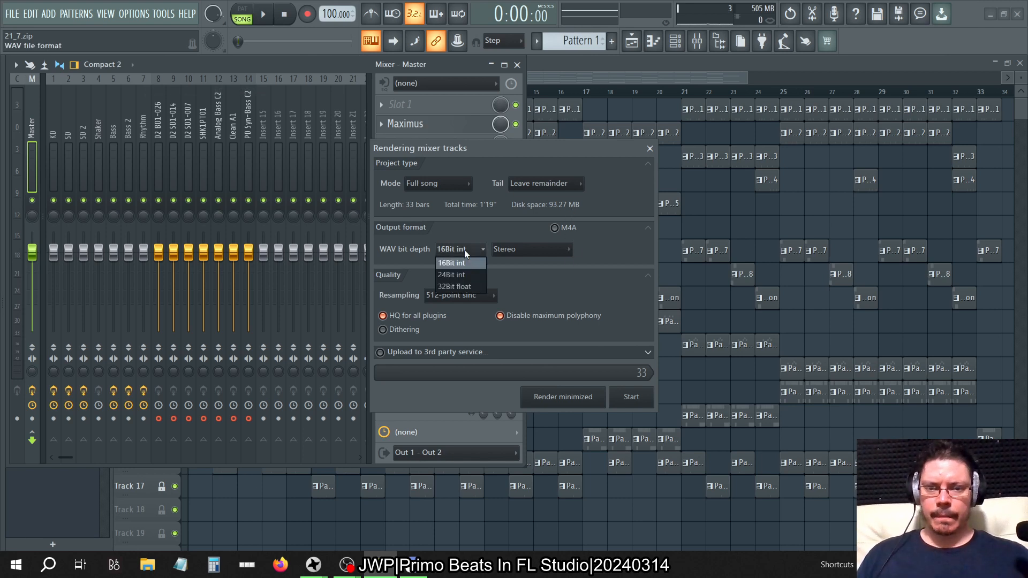
click(461, 274)
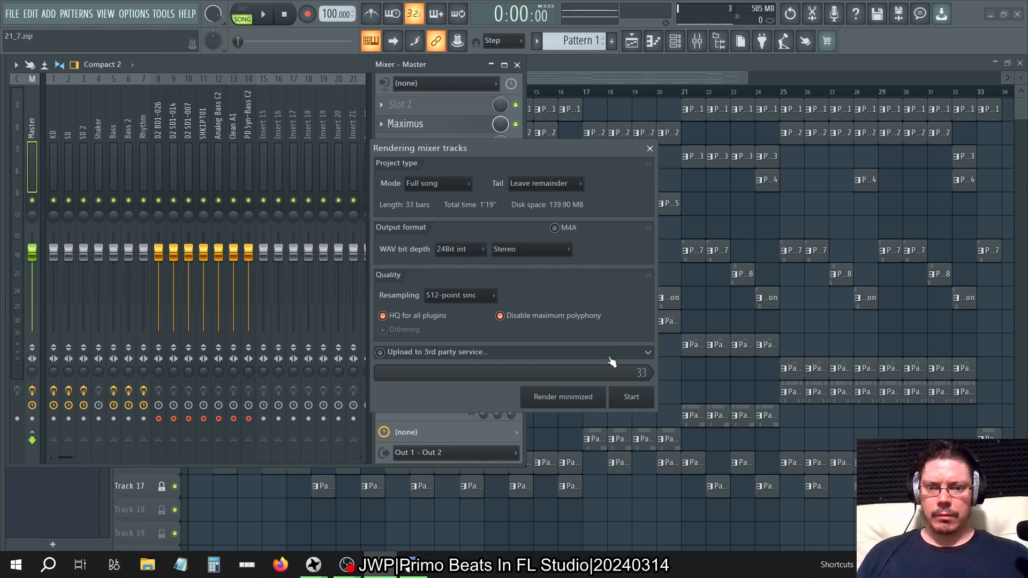
click(635, 396)
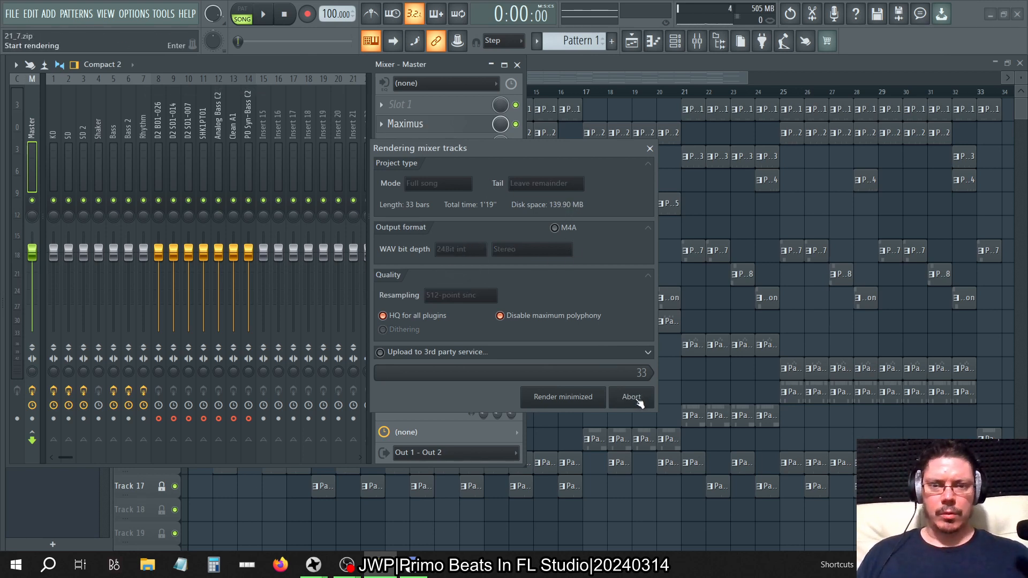
Step: Launch iZotope RX 9 Audio Editor and close the reopened Walk Wit Me file
click(53, 575)
text(rx)
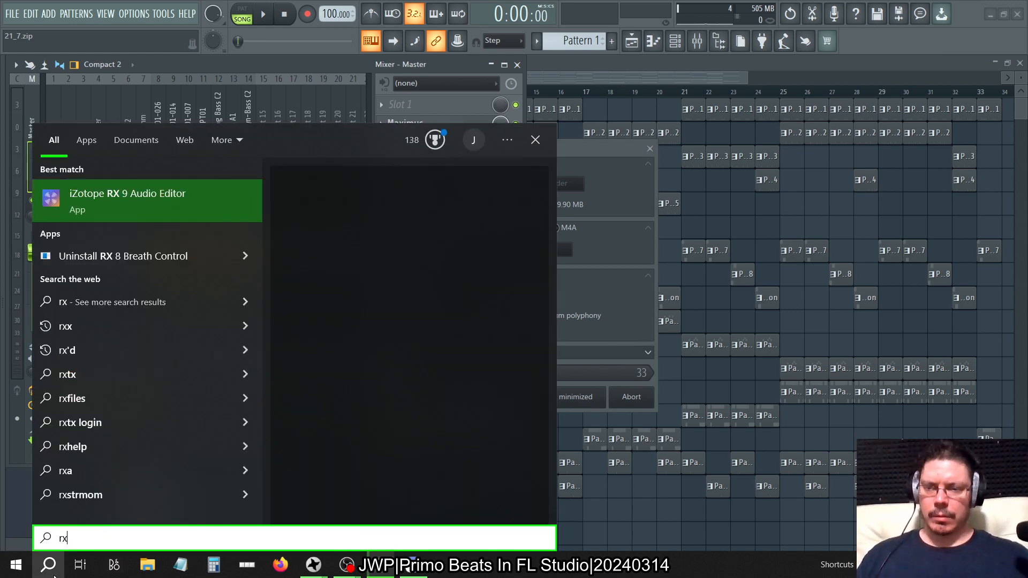
key(Return)
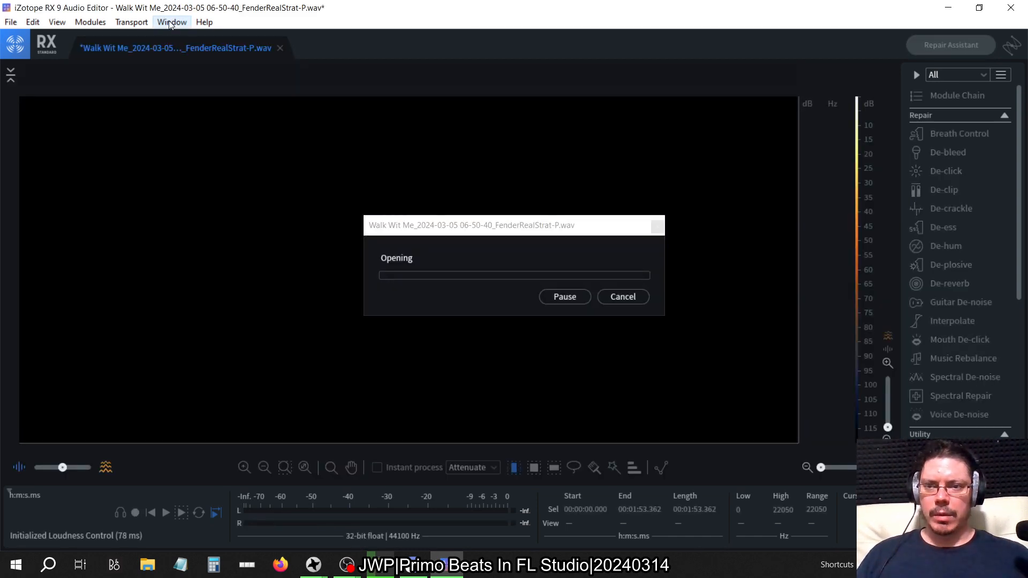
click(171, 25)
click(170, 25)
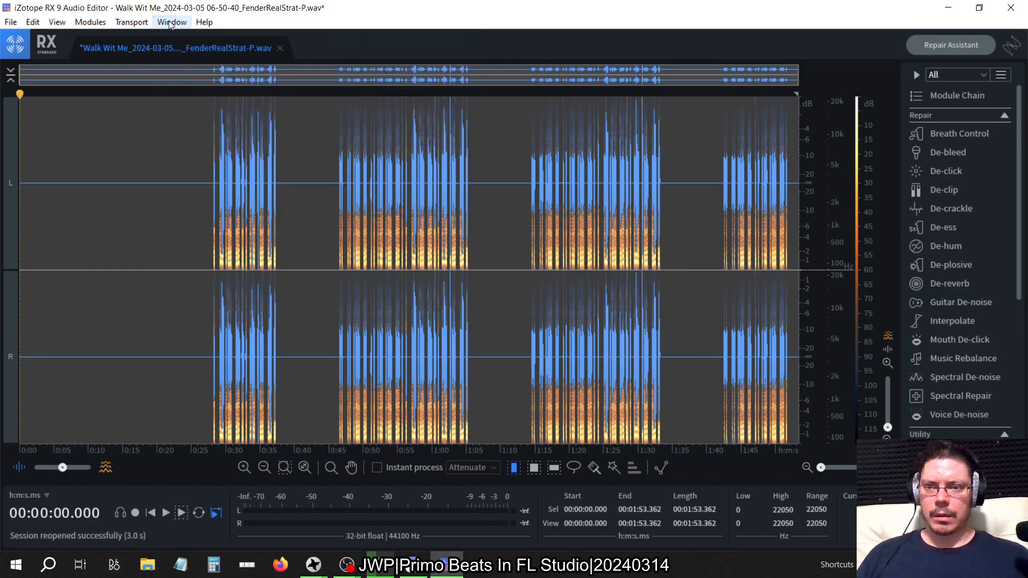
click(280, 49)
click(564, 342)
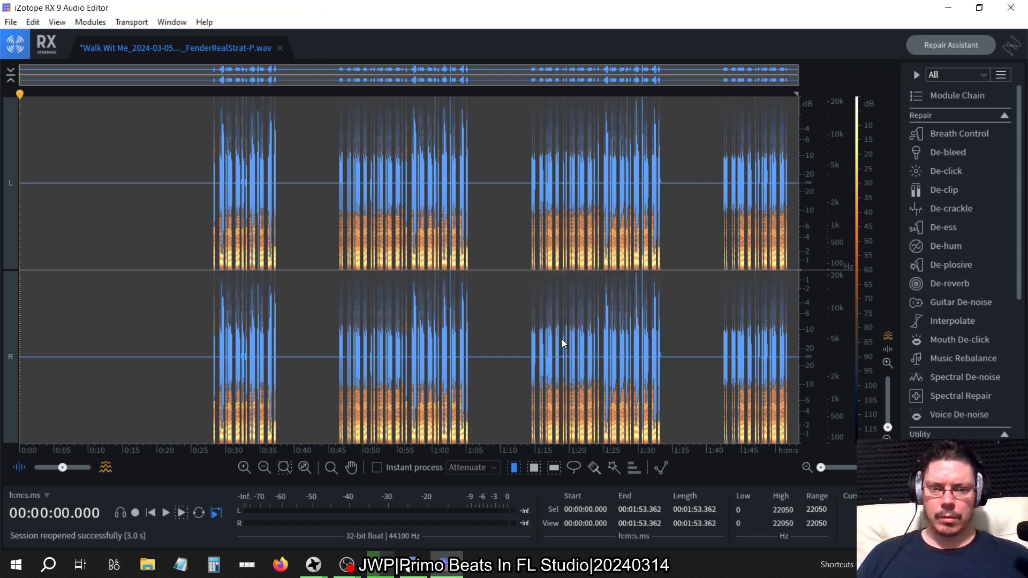
Step: Open the Batch Processor in RX 9 and switch back to FL Studio
click(171, 22)
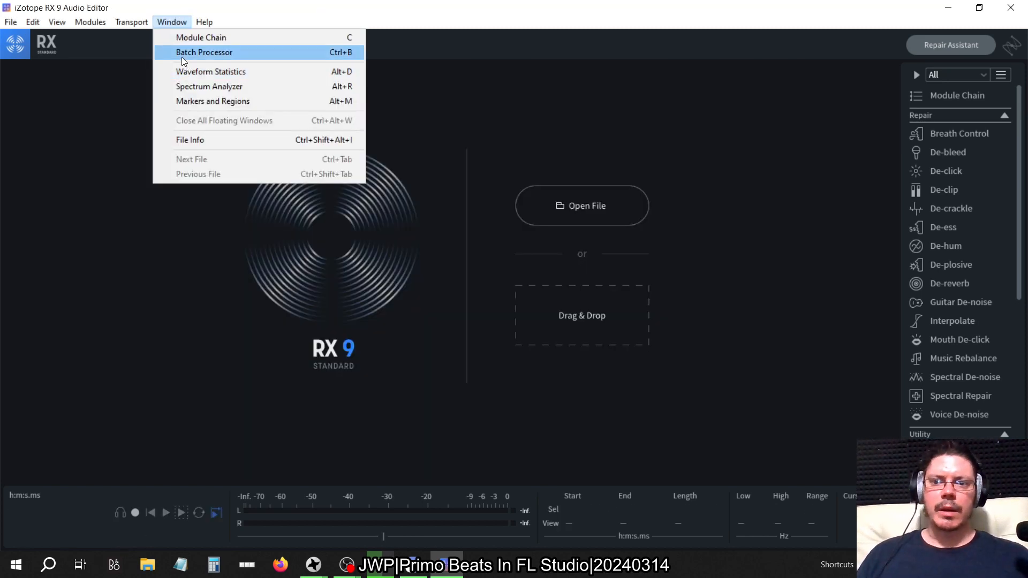
click(182, 53)
click(229, 116)
key(alt+Tab)
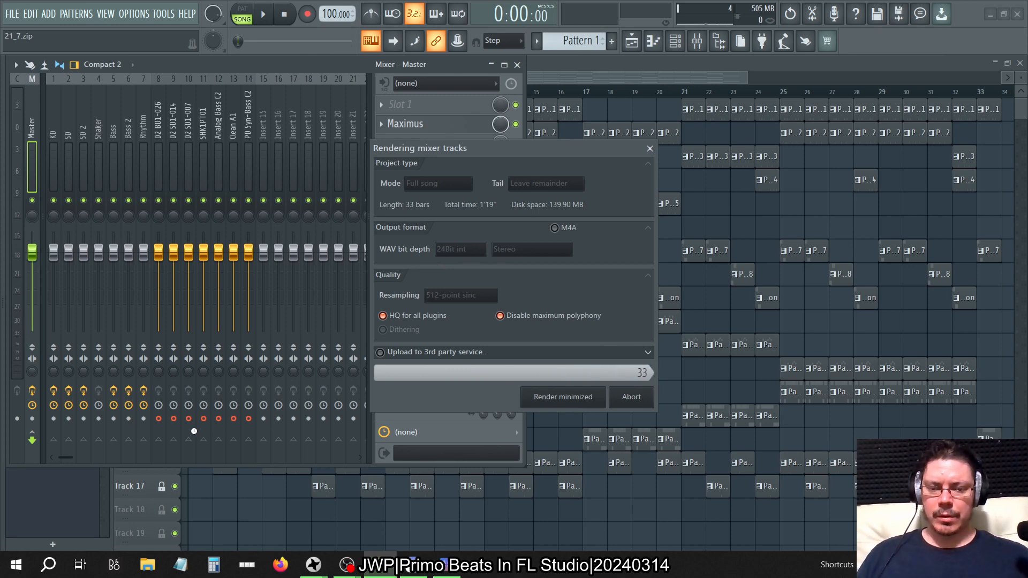
Step: Open the recording file dialog for the D2 BD1-026 mixer track and go up to the Audio folder
click(160, 419)
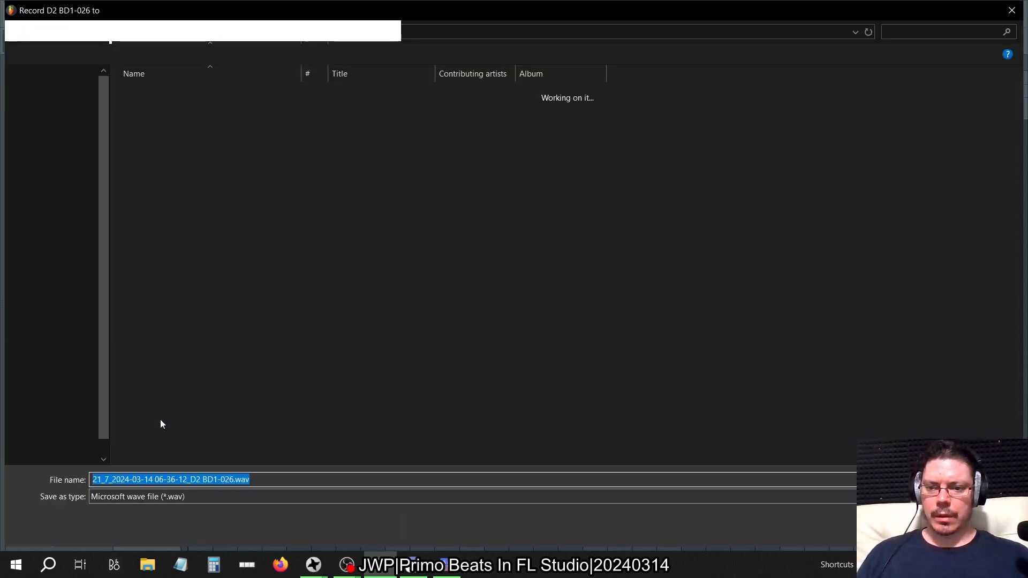
right_click(160, 419)
click(424, 34)
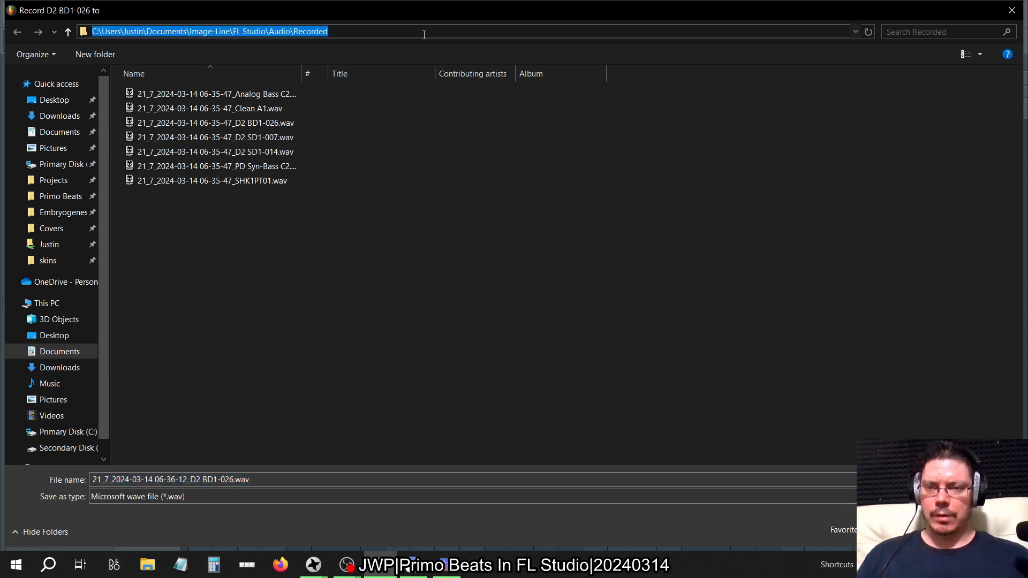
click(416, 257)
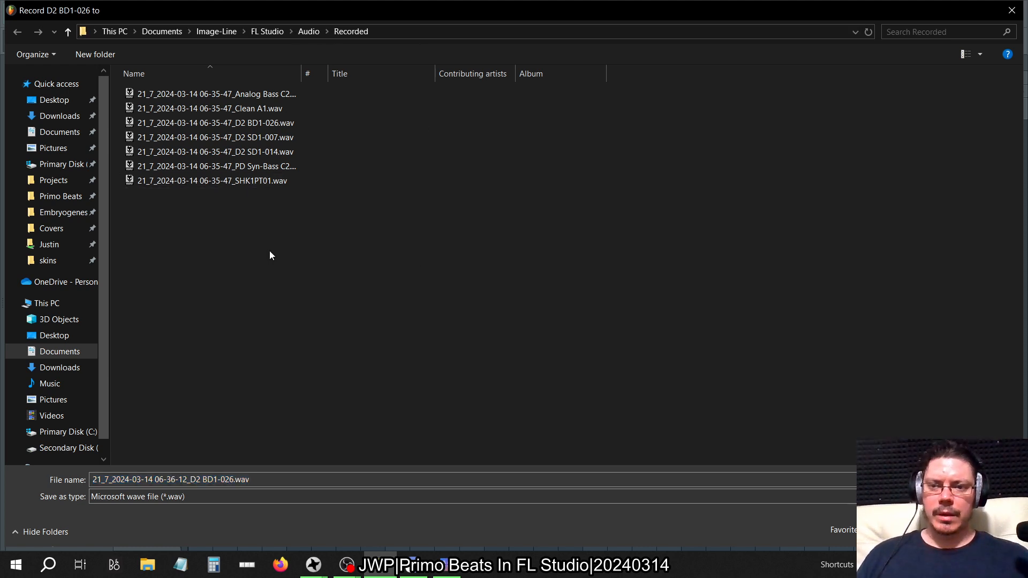
drag(255, 178, 239, 197)
click(311, 32)
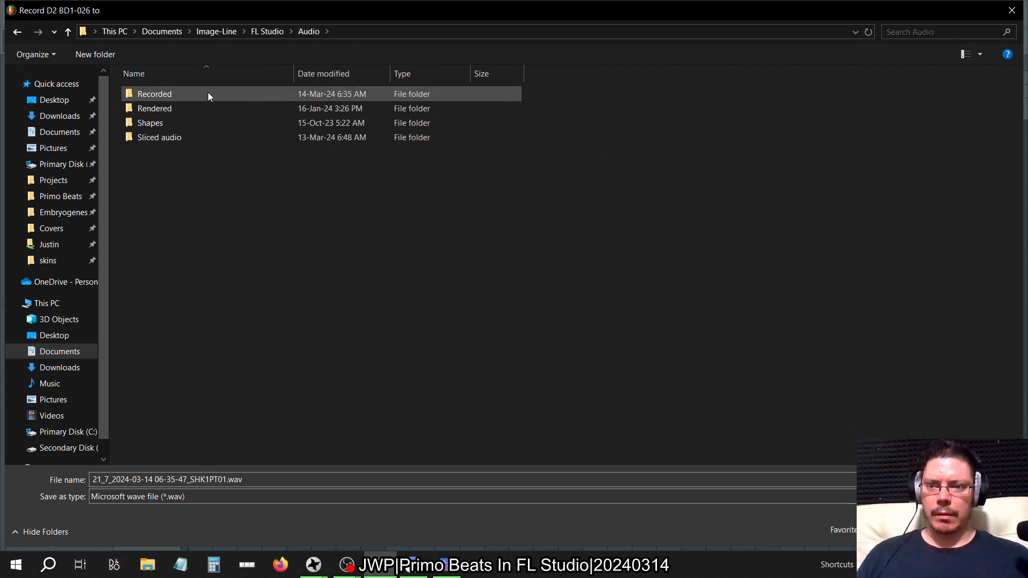
right_click(161, 95)
click(140, 110)
right_click(141, 110)
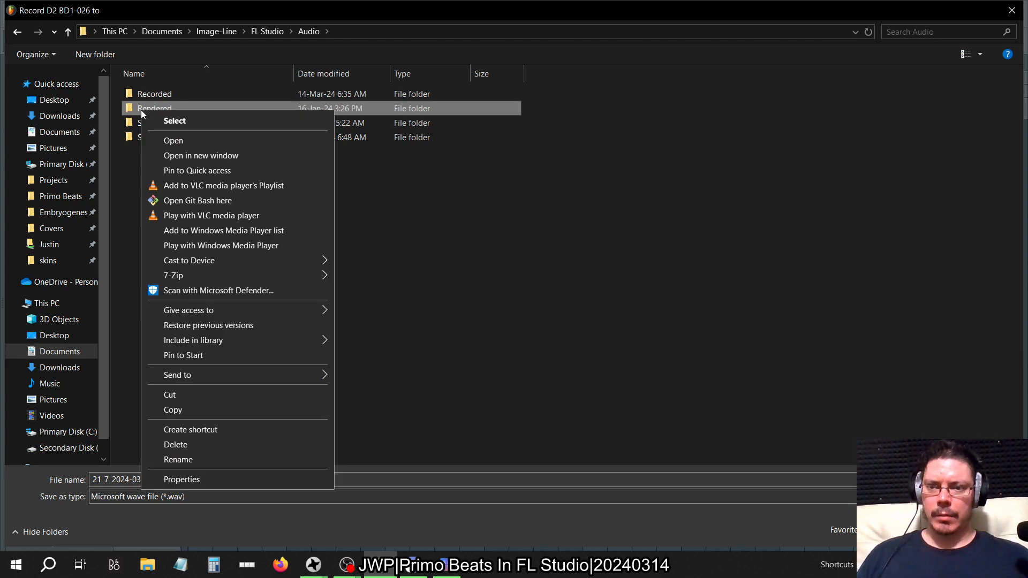
click(192, 155)
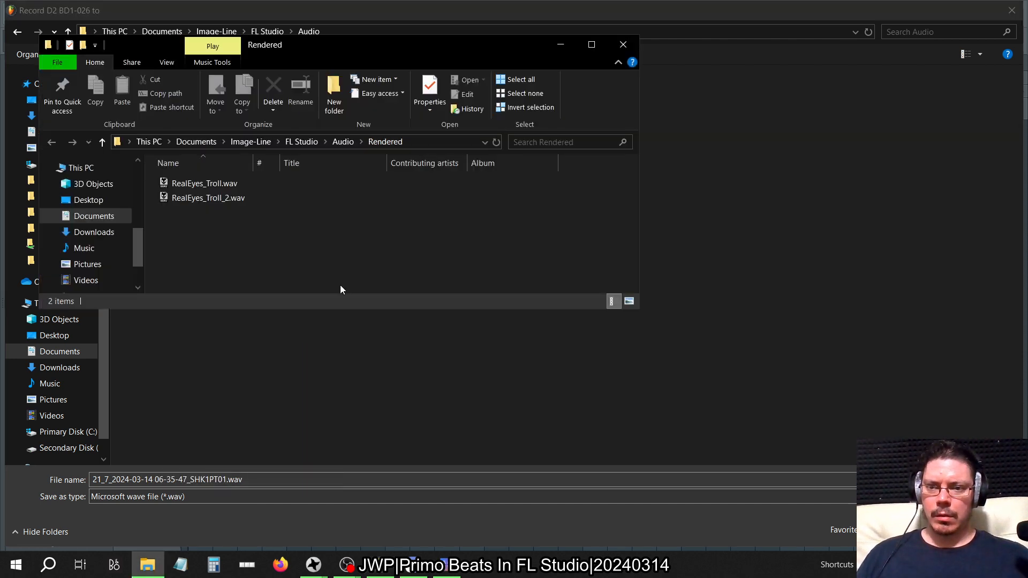
click(623, 44)
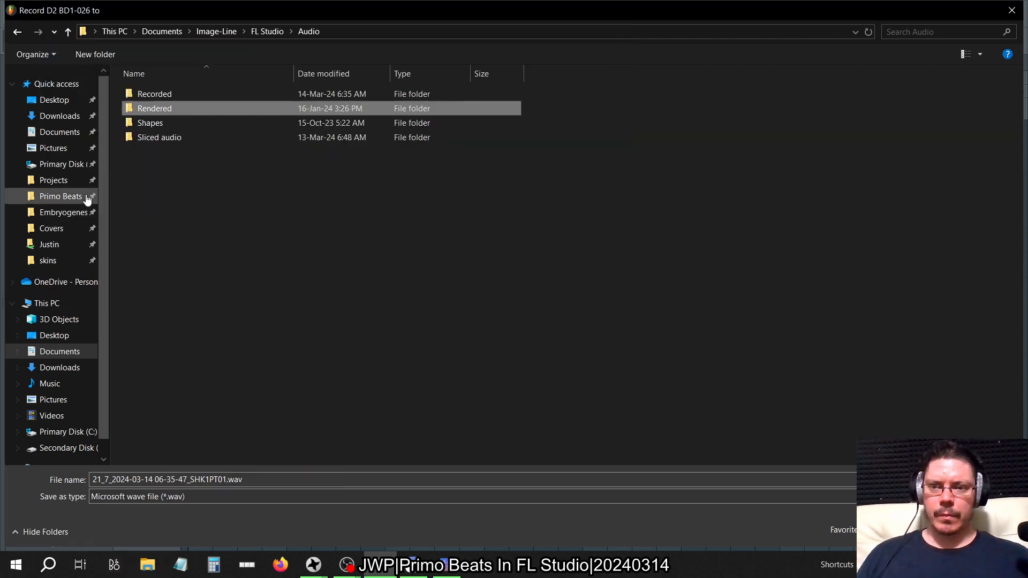
Step: Open the Recorded folder in a separate window, select all the rendered 21_7 wave files, and close that window
right_click(148, 92)
click(208, 138)
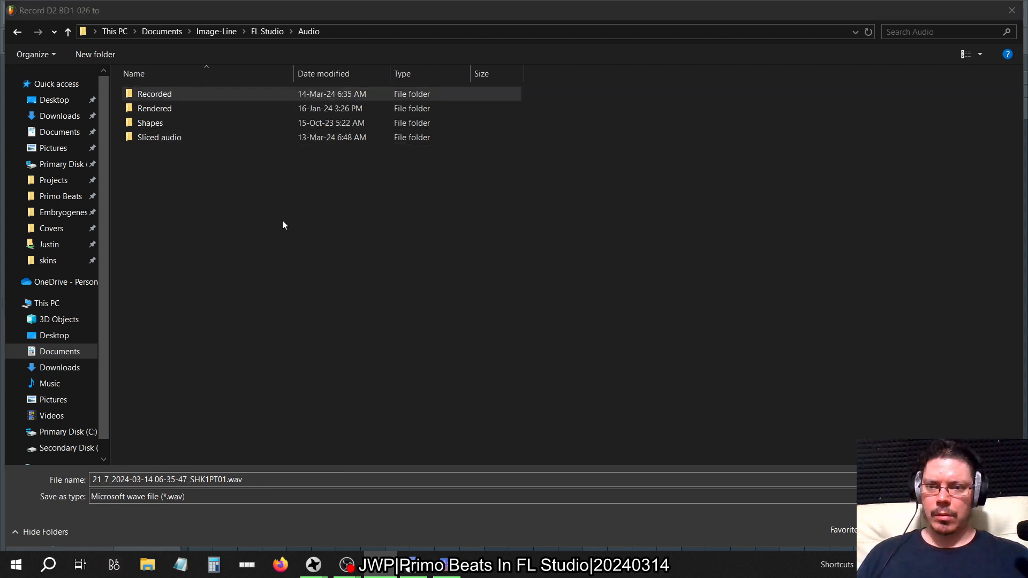
key(ctrl+a)
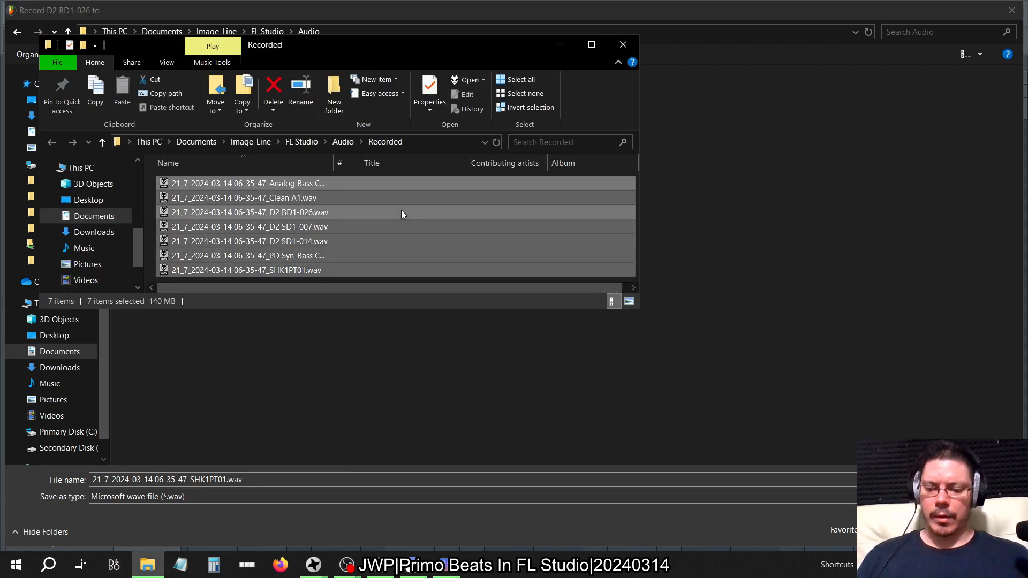
click(623, 45)
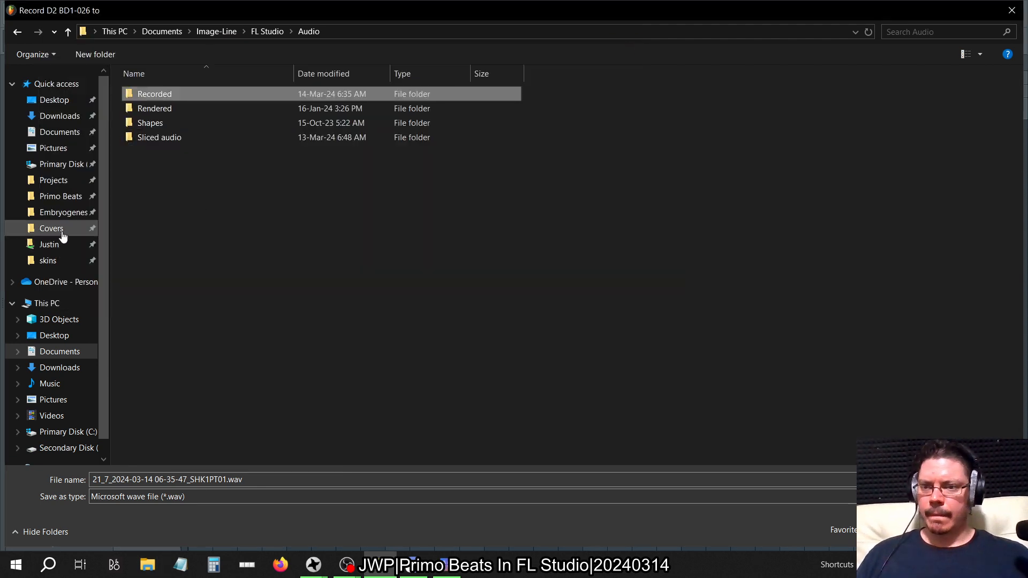
Step: Go to the ContraVerseAll folder under Primo Beats > Dope Pro > Flp
click(54, 198)
double_click(158, 138)
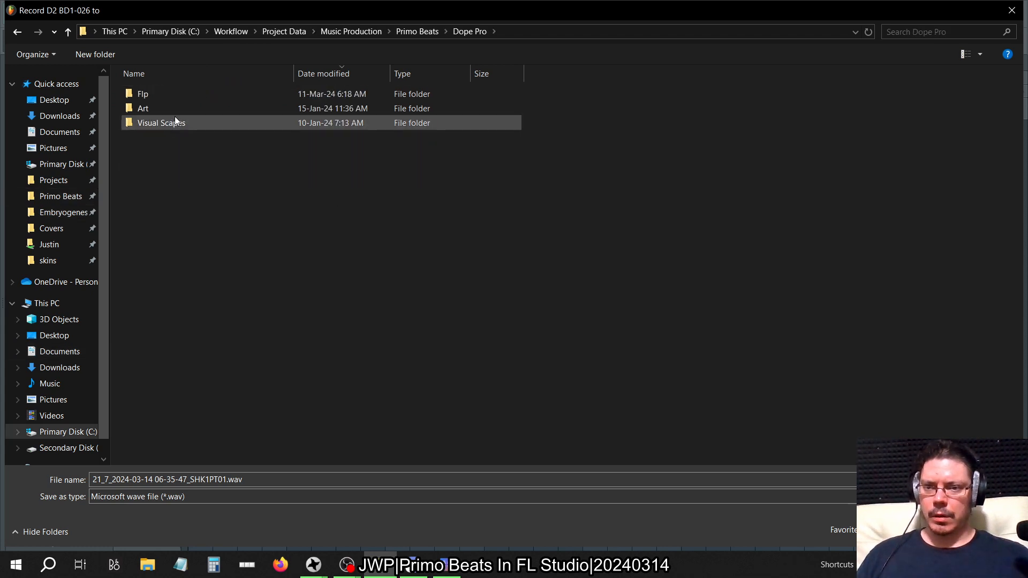
double_click(156, 95)
double_click(156, 94)
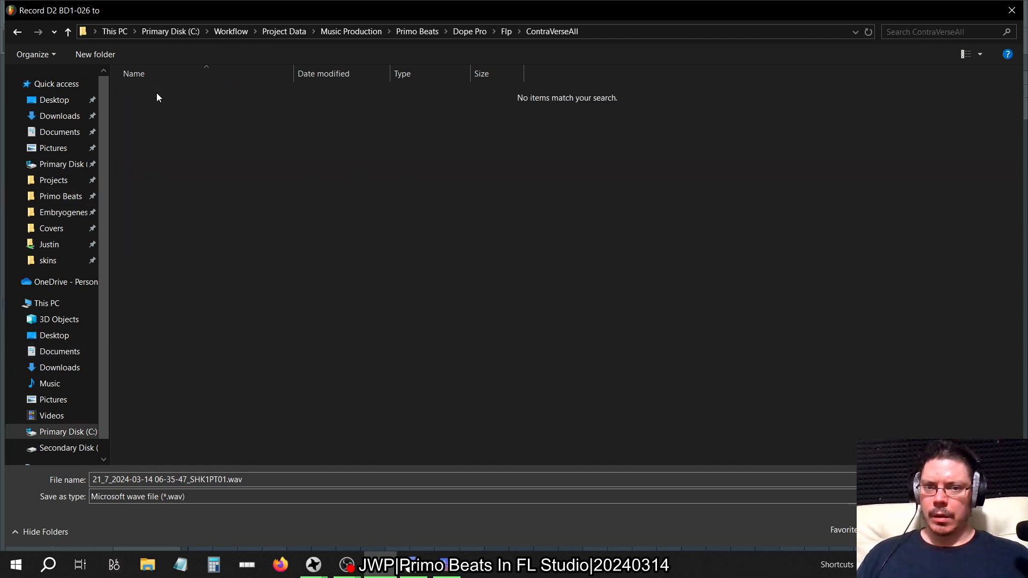
Step: Create a new folder inside ContraVerseAll, look inside it, and return to ContraVerseAll
key(ctrl+shift+n)
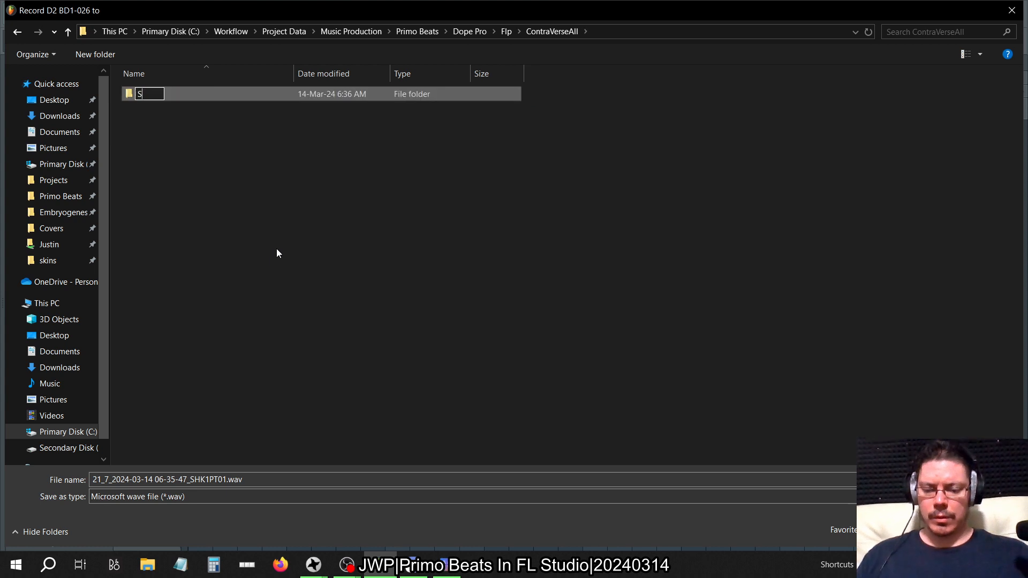
key(BackSpace)
click(467, 295)
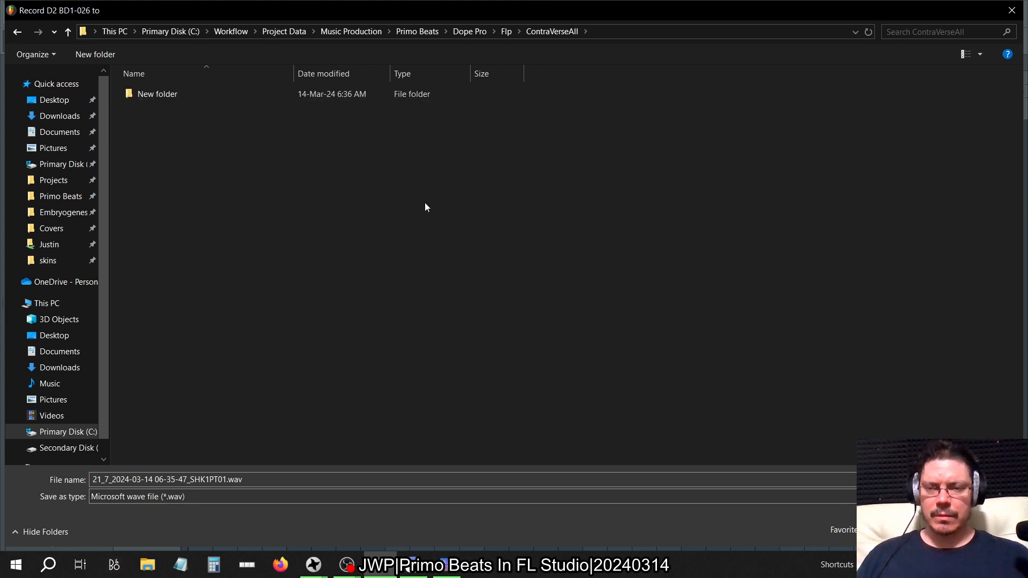
double_click(179, 97)
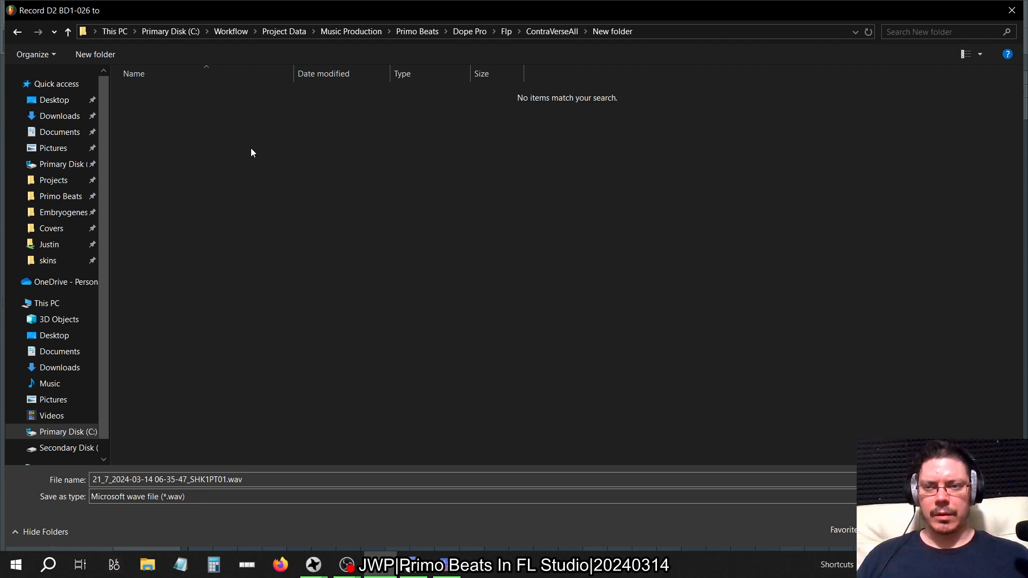
click(528, 31)
Step: Rename the new folder inside ContraVerseAll as Audio
click(158, 91)
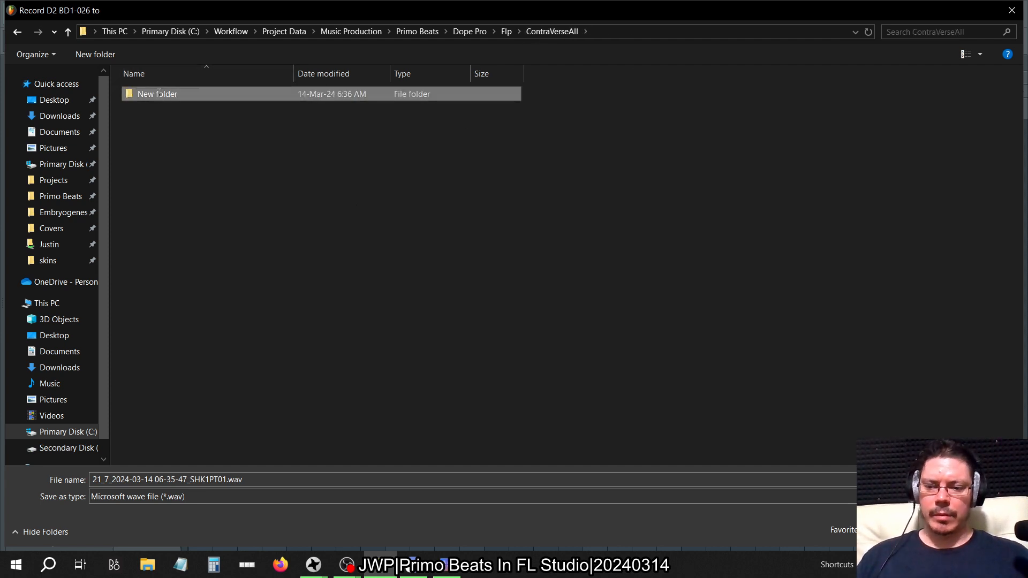
text(Ad)
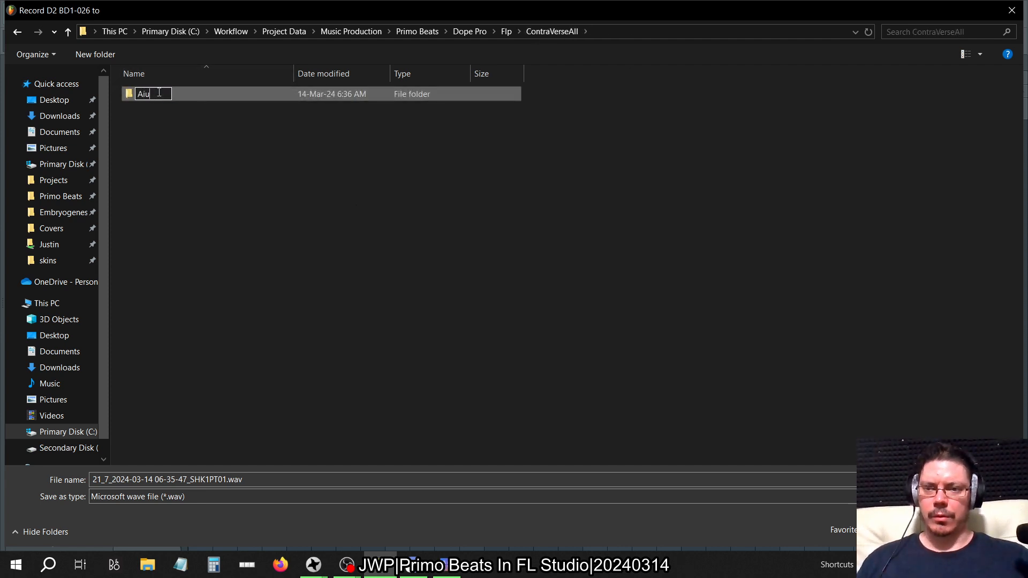
key(BackSpace)
text(u)
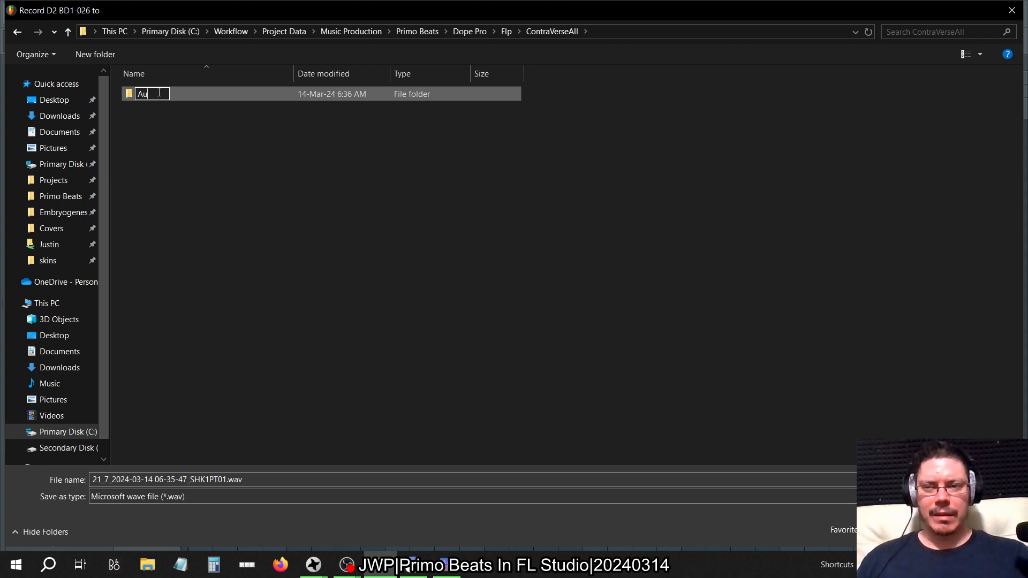
text(dio)
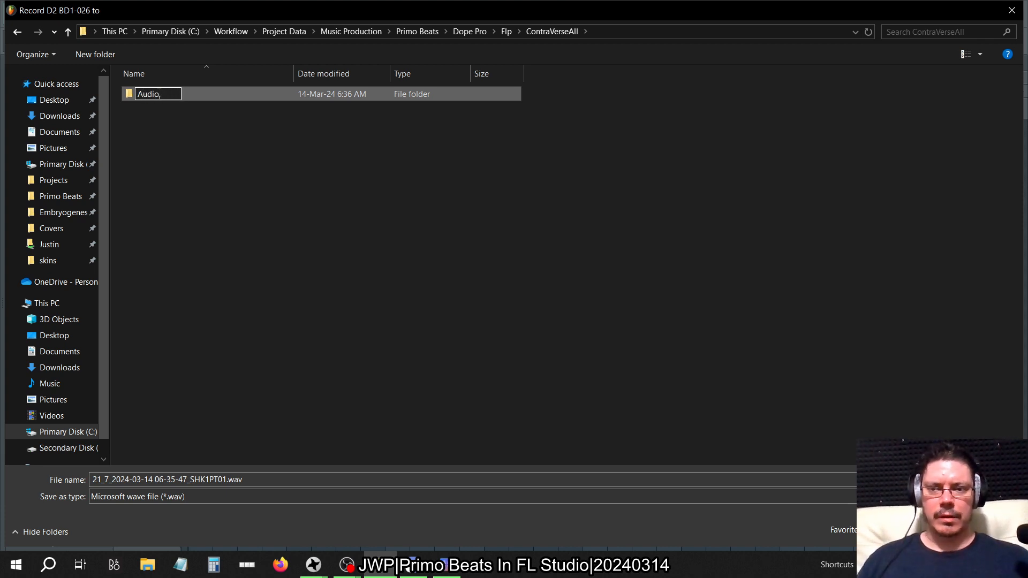
key(Return)
Step: Paste the copied 21_7 wave files into the Audio folder inside ContraVerseAll
double_click(159, 94)
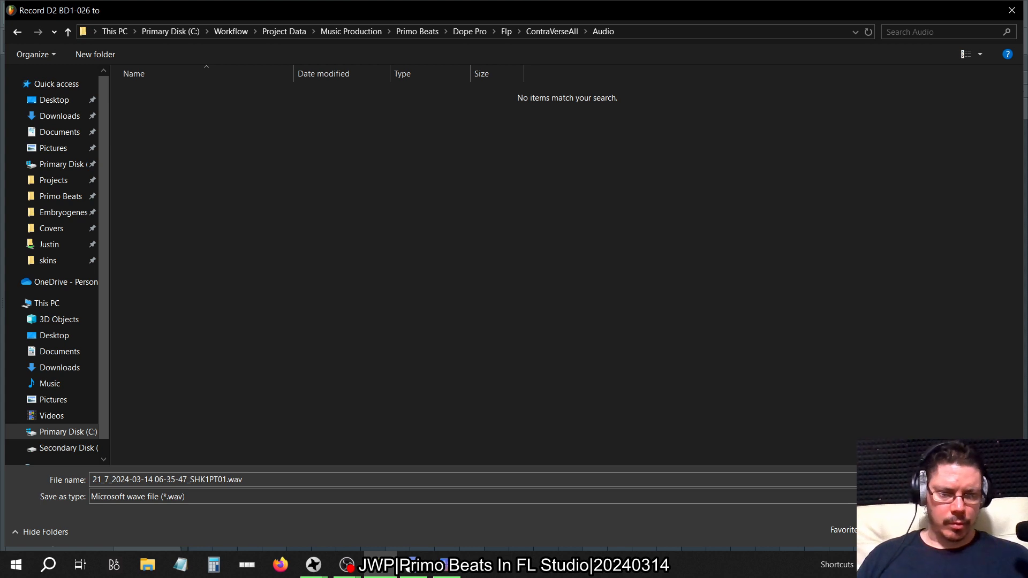
right_click(705, 371)
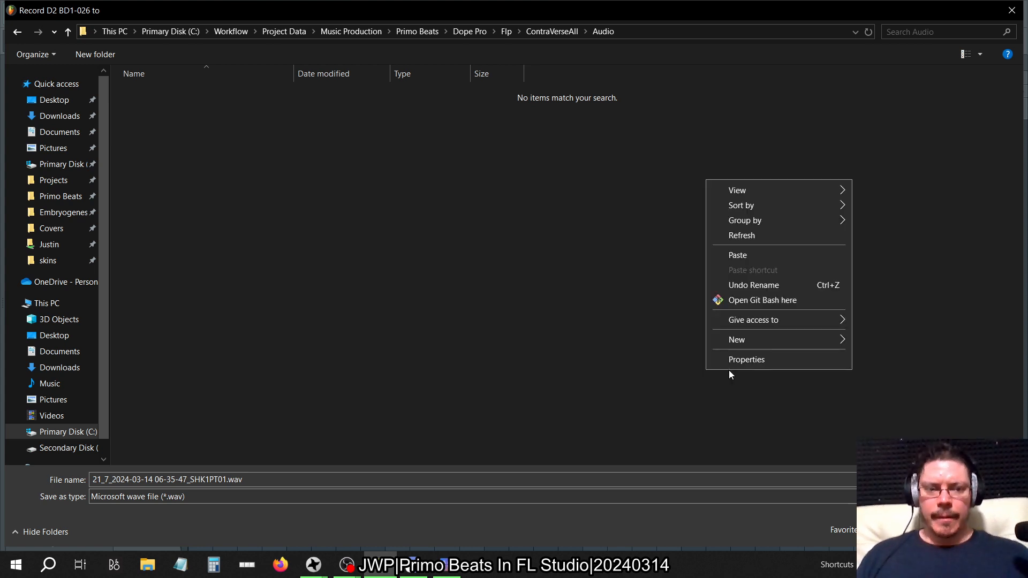
click(738, 255)
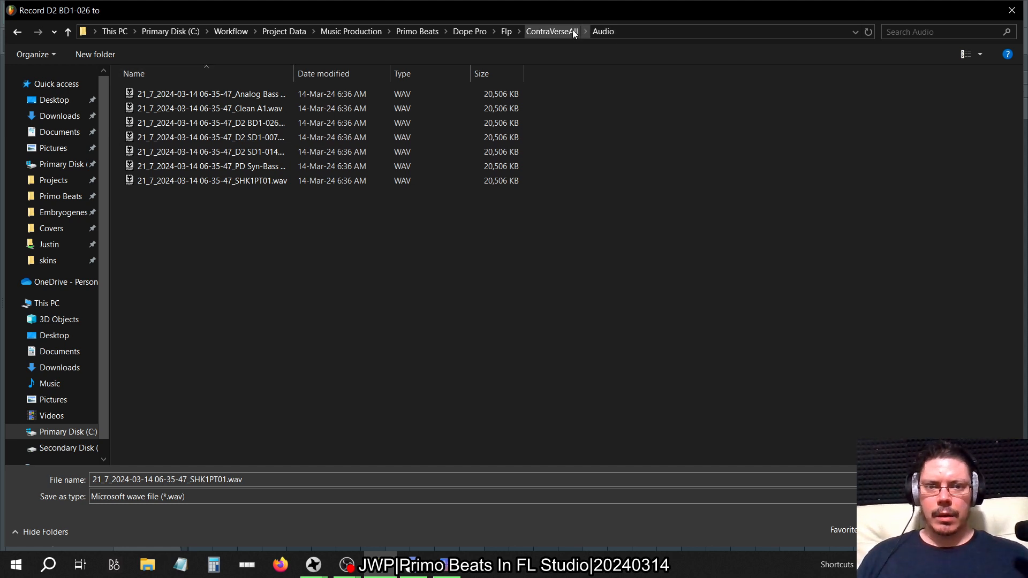
Step: Open ContraVerseAll's Audio folder in a separate window and cancel the recording file dialog
click(552, 31)
right_click(156, 89)
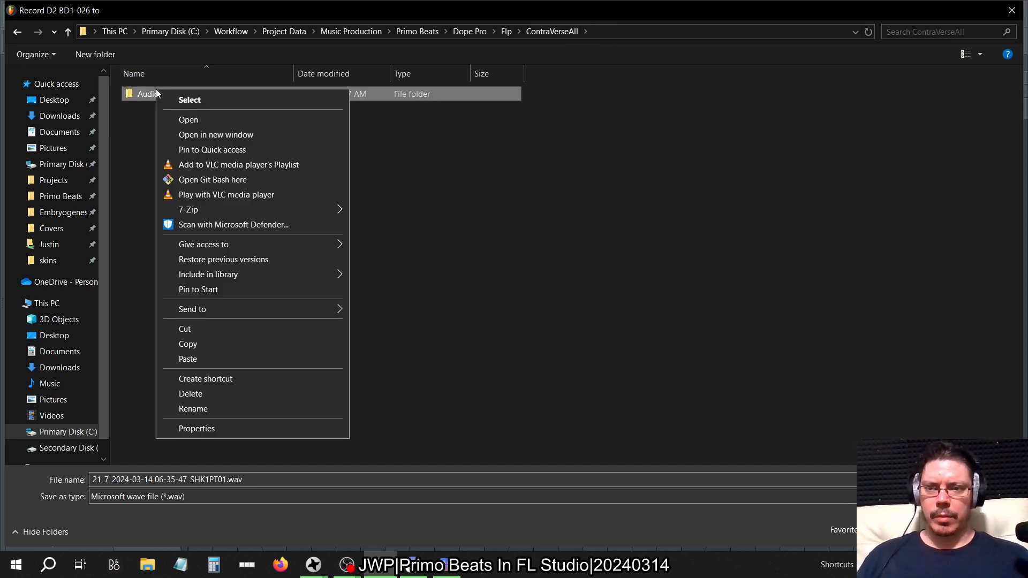
click(211, 130)
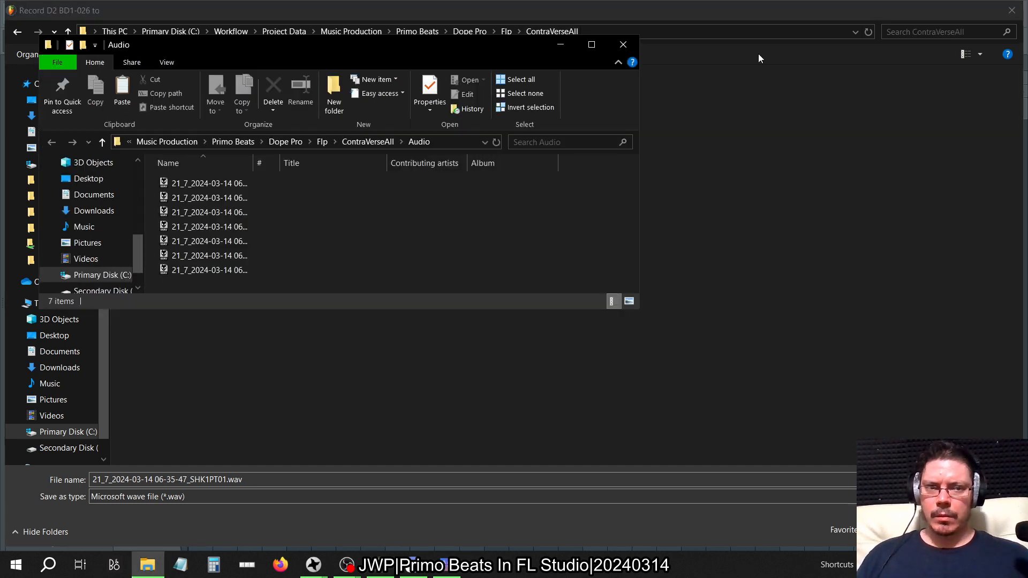
click(1012, 10)
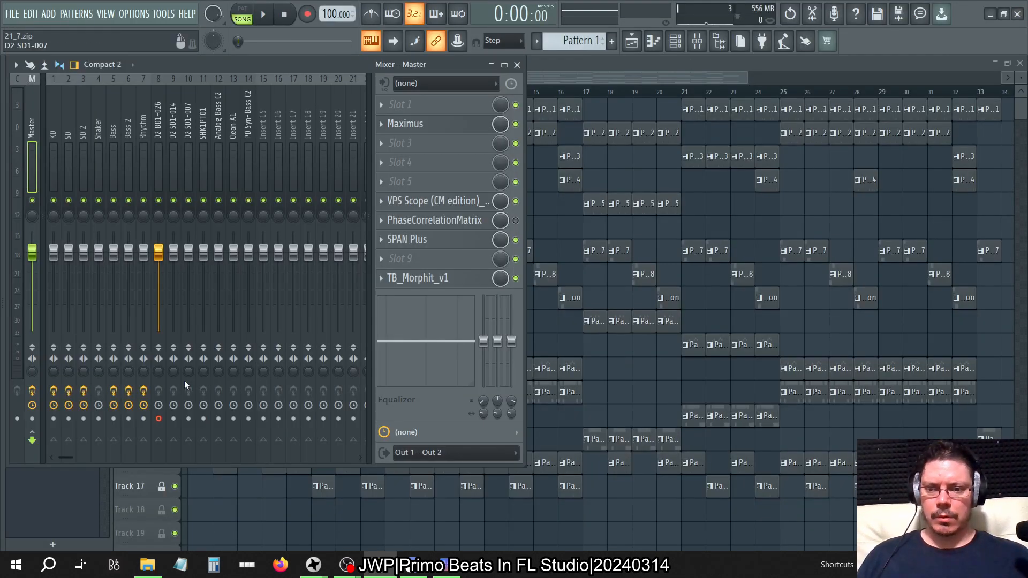
Step: Disarm recording on the D2 BD1-026 mixer track and reload the recent project 21_7.zip without saving changes
click(159, 419)
click(12, 14)
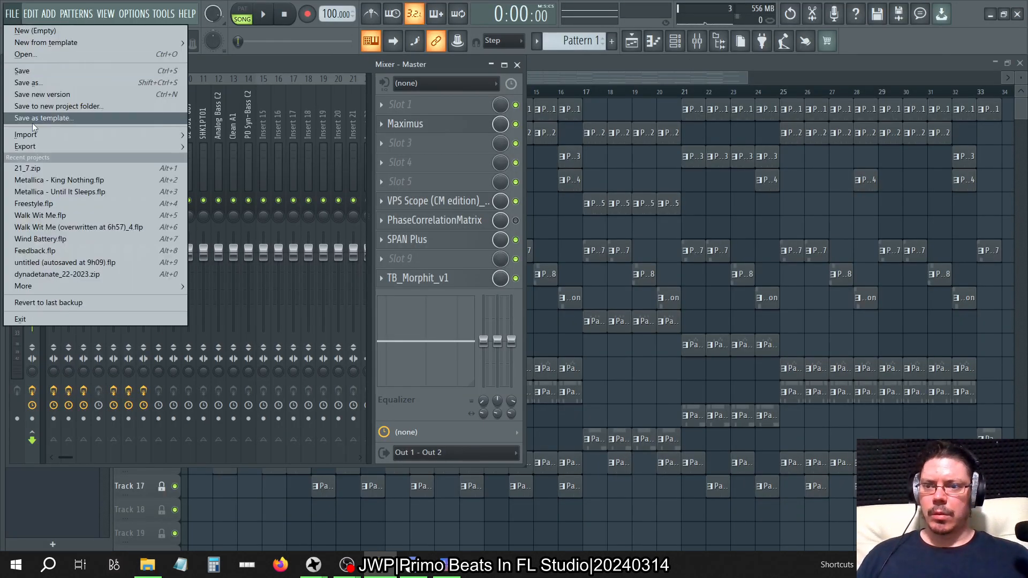
click(31, 167)
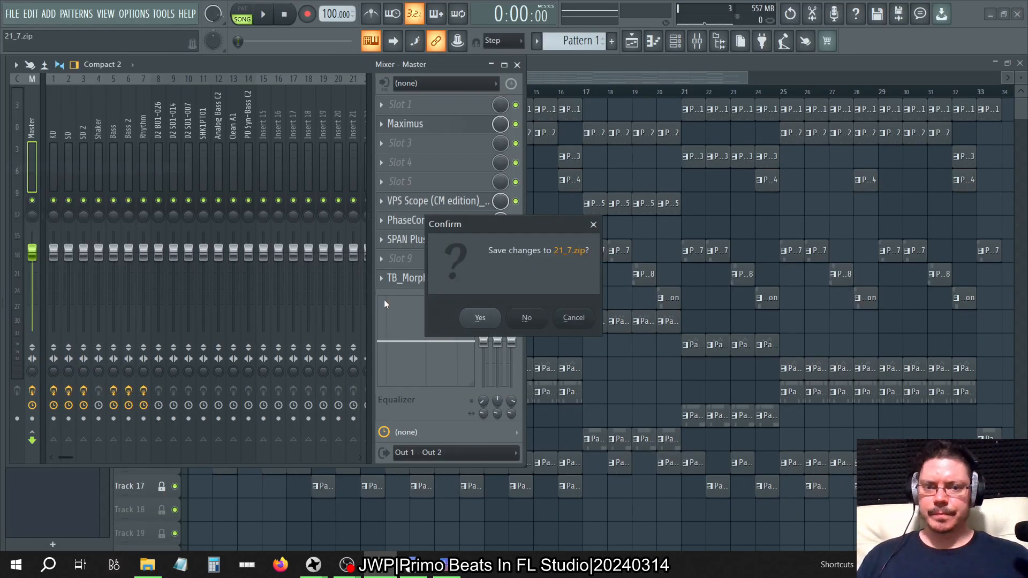
click(533, 319)
Step: Switch to RX 9 and add all the wave files from the Audio folder window to the Batch Processor's input list
key(alt+Tab)
key(alt+Tab)
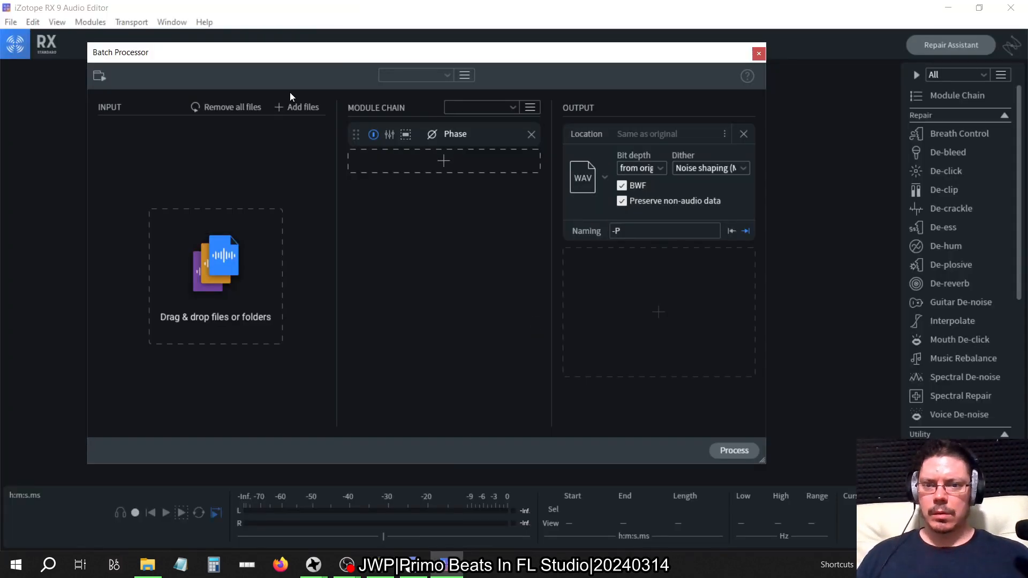
click(154, 561)
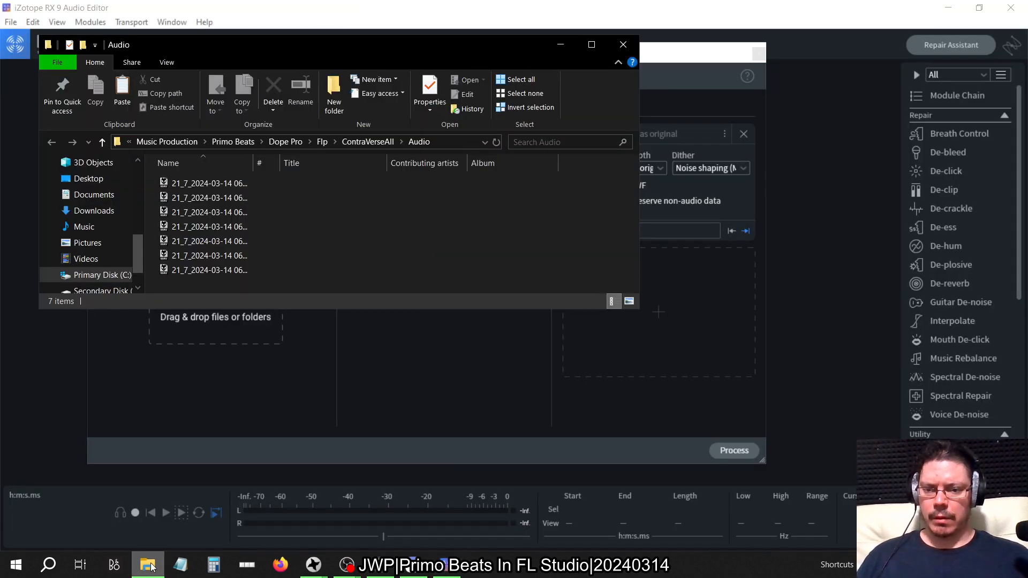
click(337, 256)
key(ctrl+a)
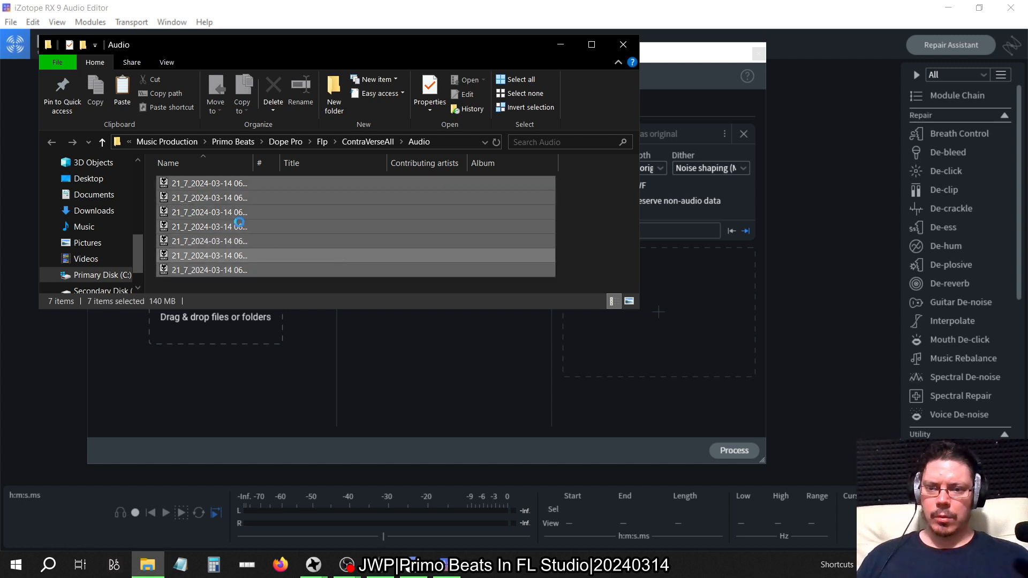
drag(337, 253, 412, 349)
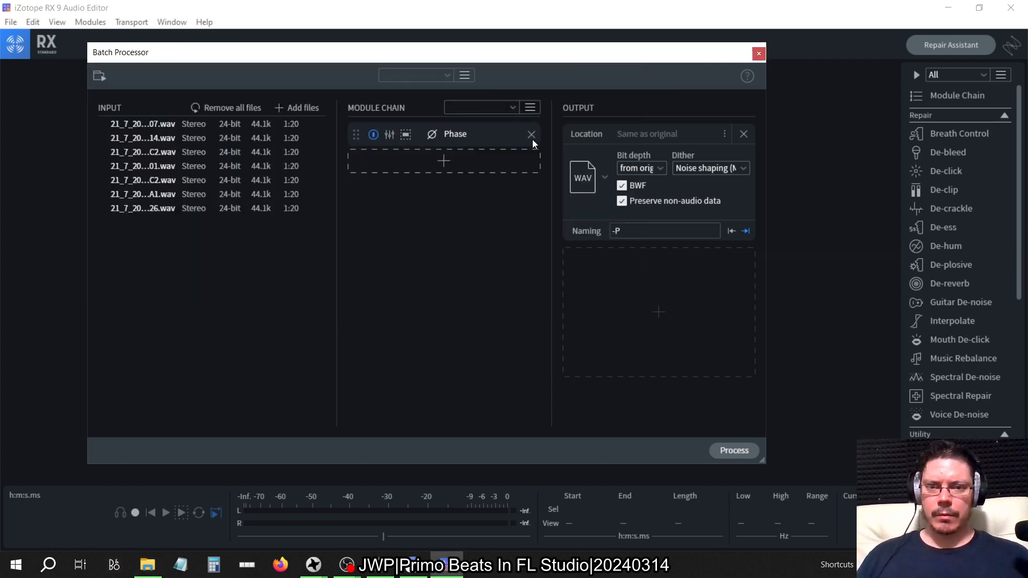
Step: Check the Phase module's adaptive phase rotation settings and start the batch processing
click(406, 135)
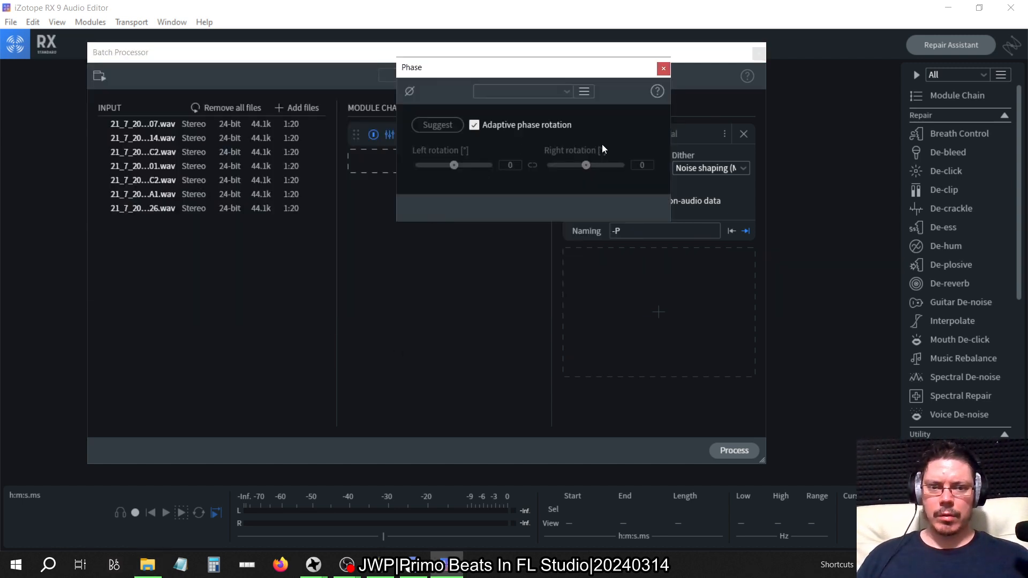
click(663, 69)
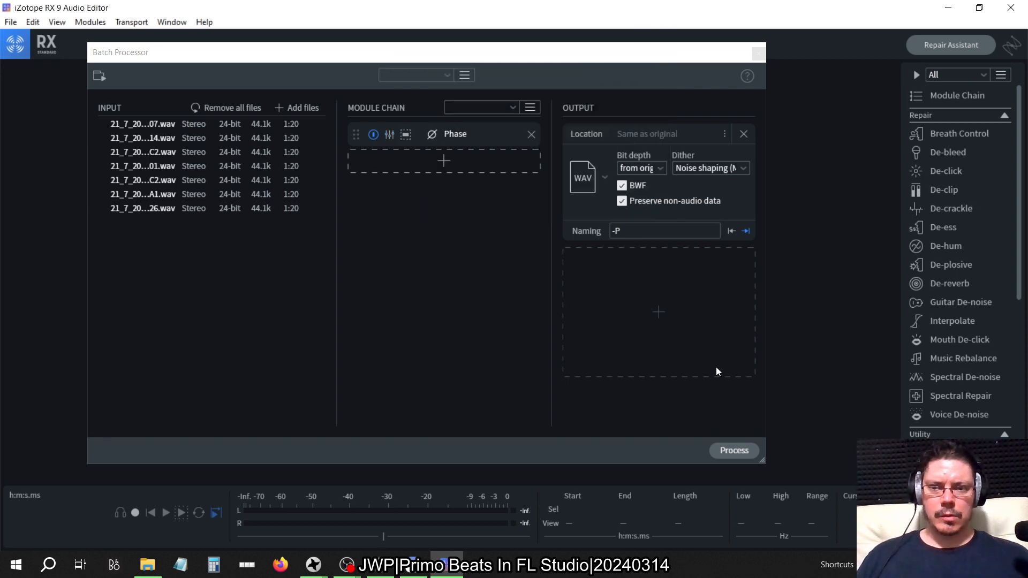
click(739, 449)
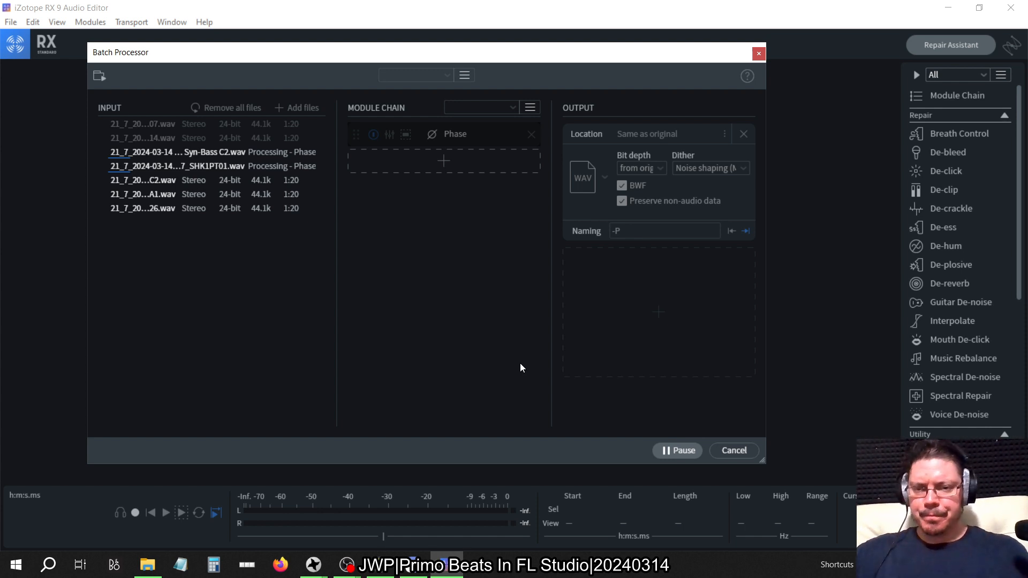
Step: Switch back to the 21_7.zip project in FL Studio
key(alt+Tab)
key(alt+Tab)
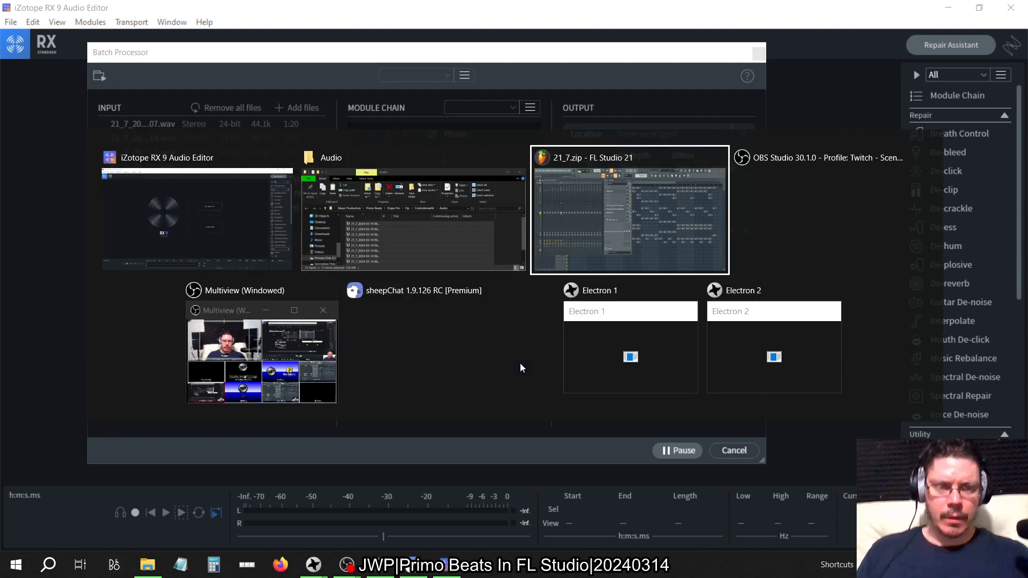
key(alt+Tab)
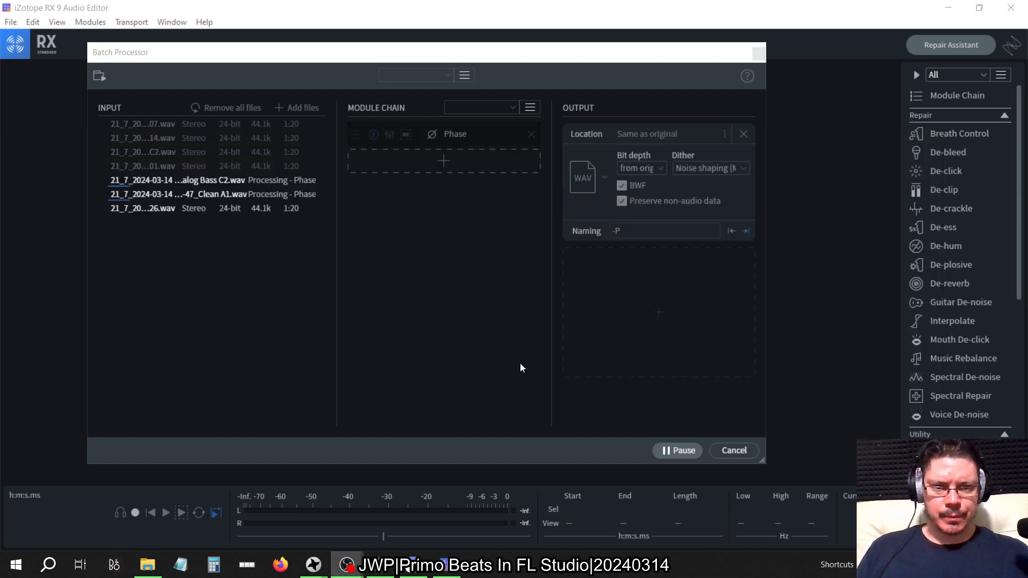
key(alt+Tab)
key(alt+Tab)
key(alt+Tab)
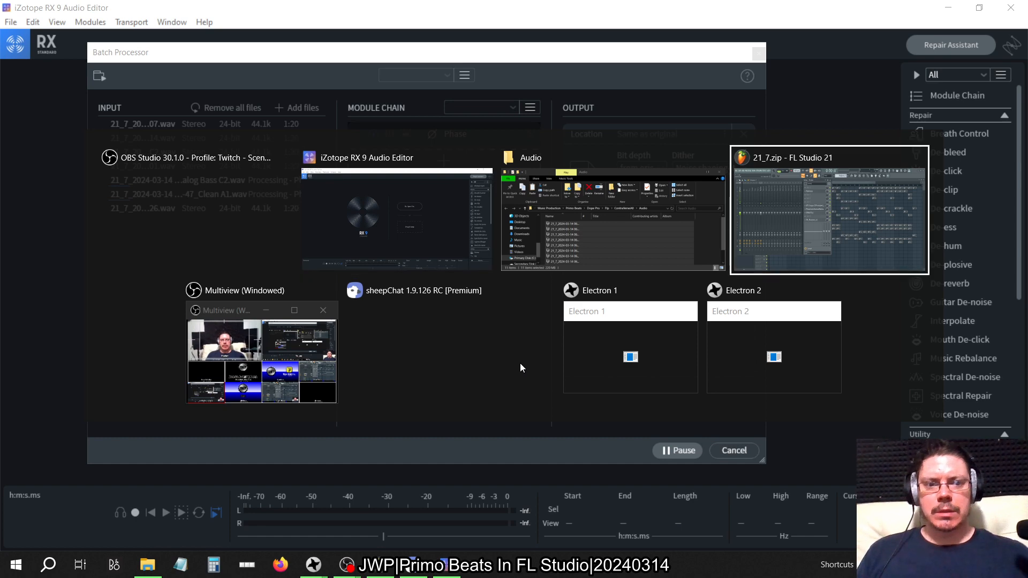
key(alt+Tab)
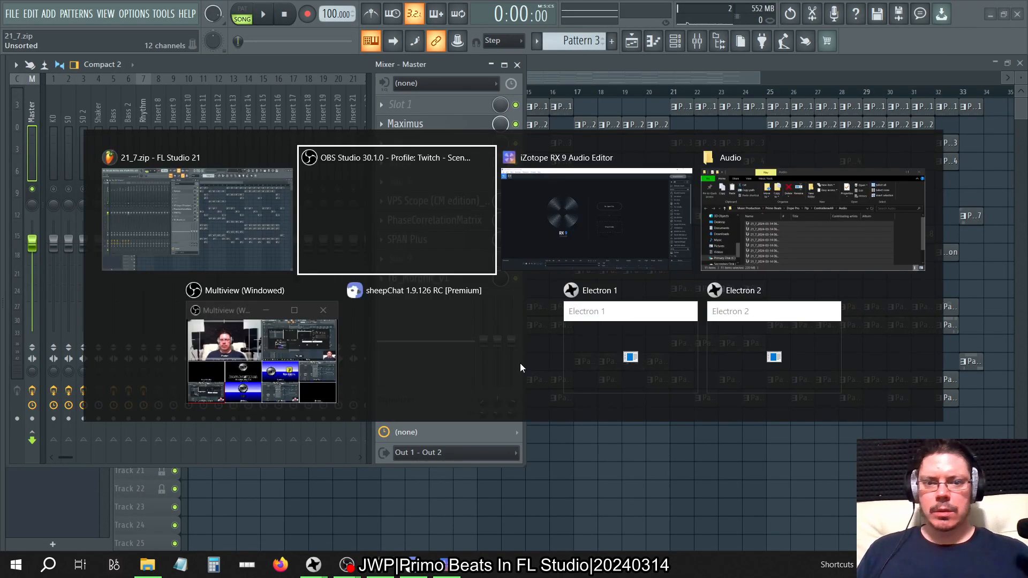
Step: Close the mixer and select all the clips in the playlist
click(517, 64)
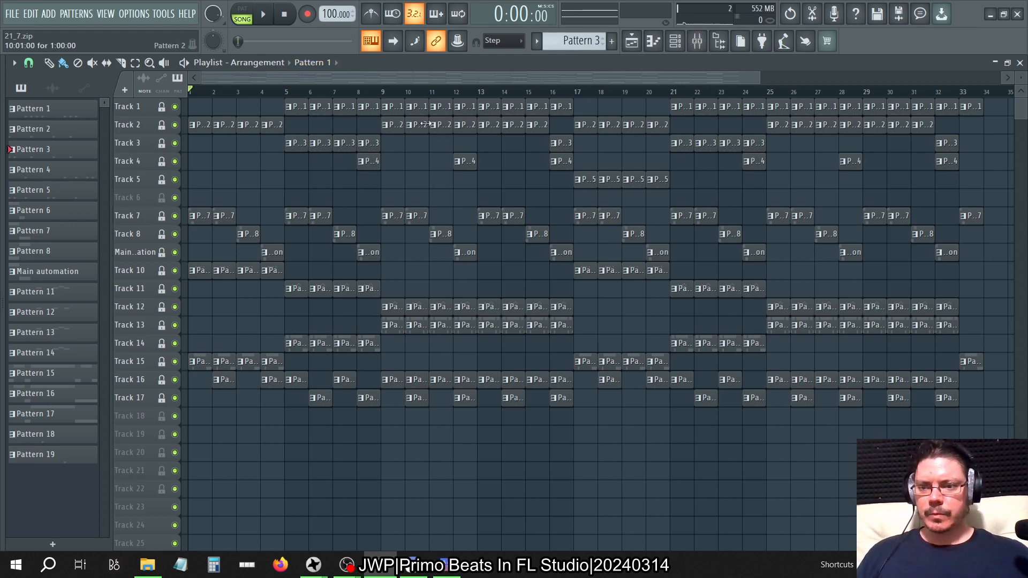
key(ctrl+a)
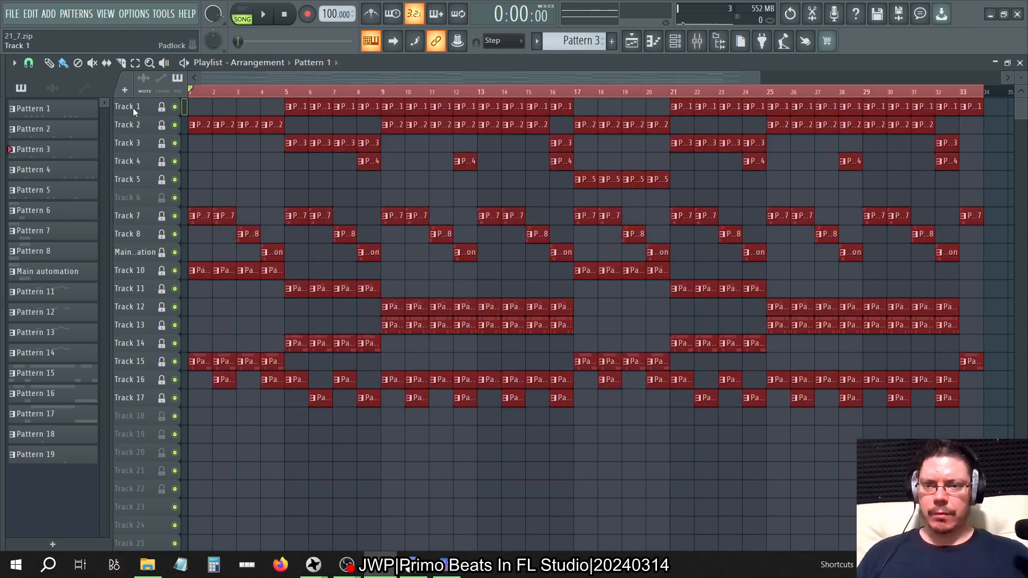
Step: Try merging all the selected playlist clips into one pattern clip, and undo the merge
click(19, 64)
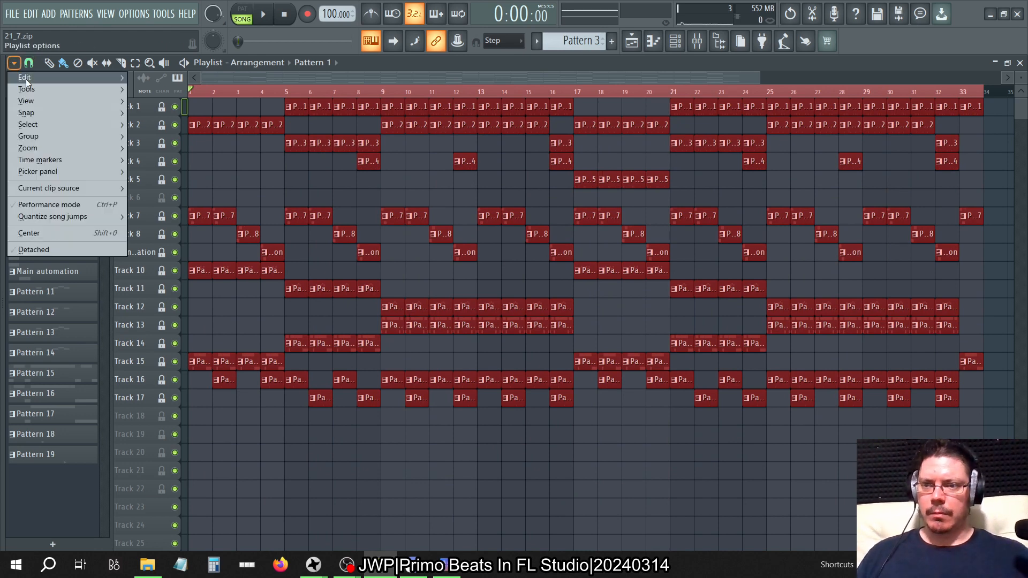
mouse_move(26, 78)
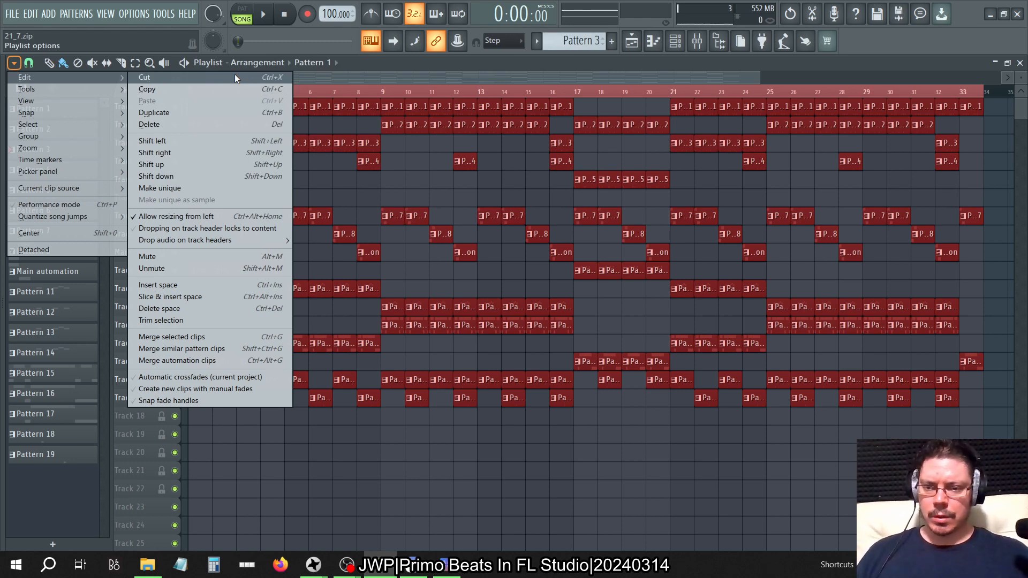
mouse_move(77, 91)
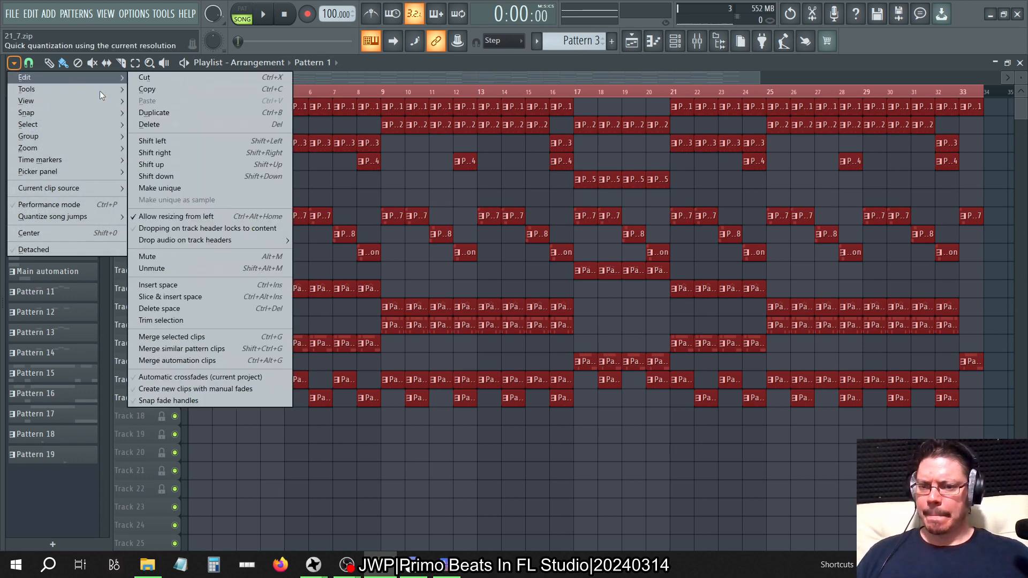
click(190, 335)
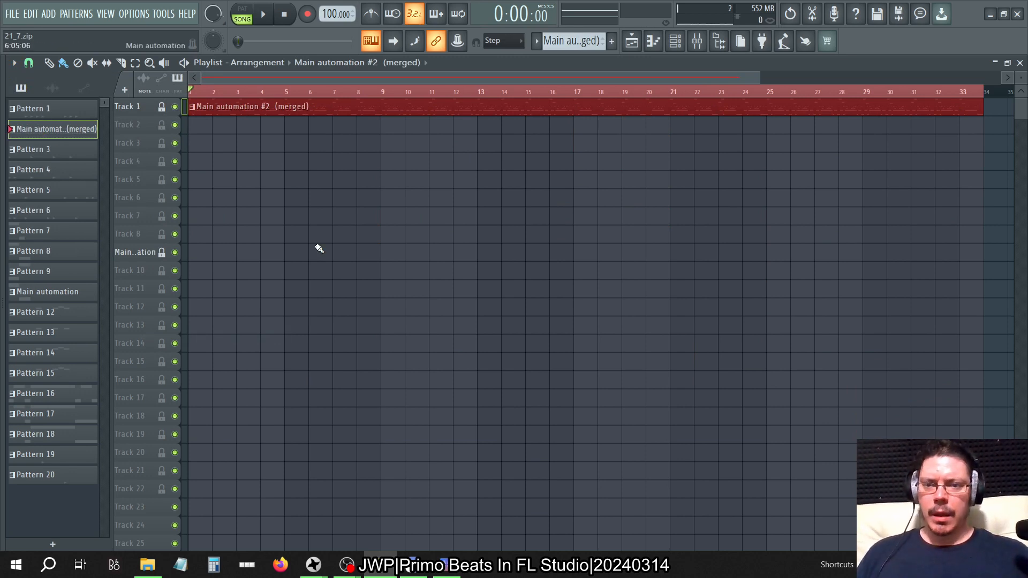
key(ctrl+z)
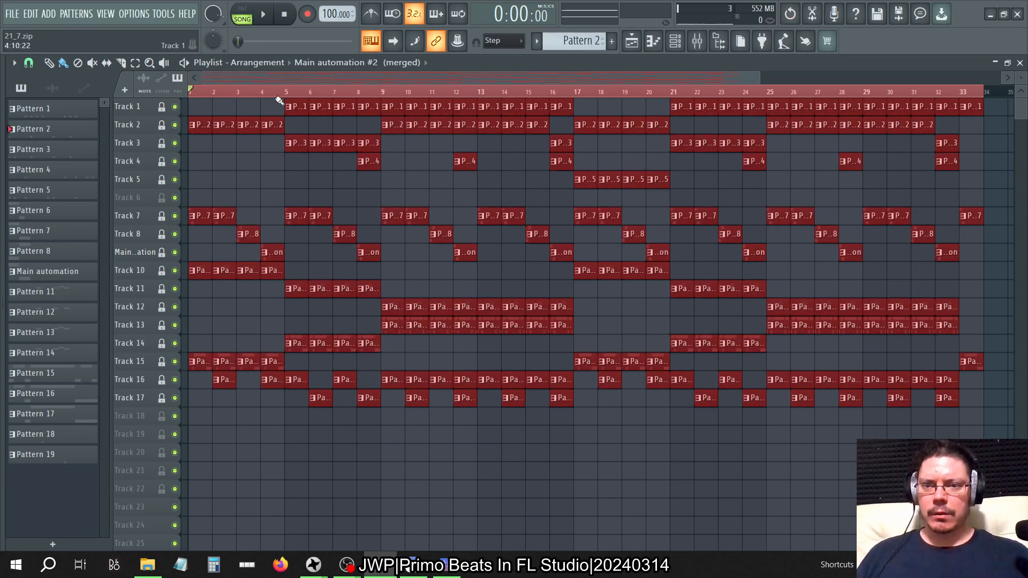
click(262, 63)
click(256, 156)
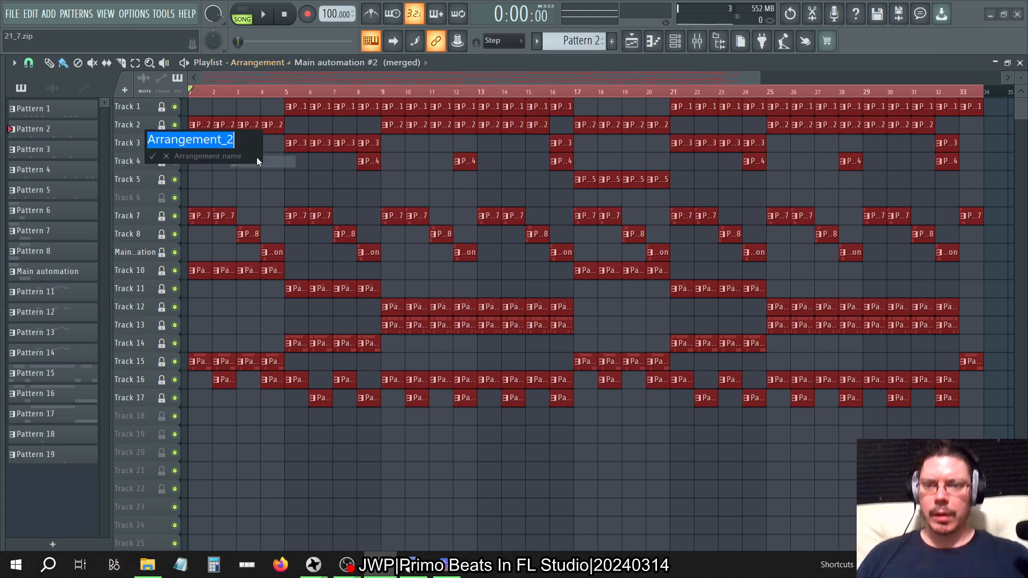
key(Escape)
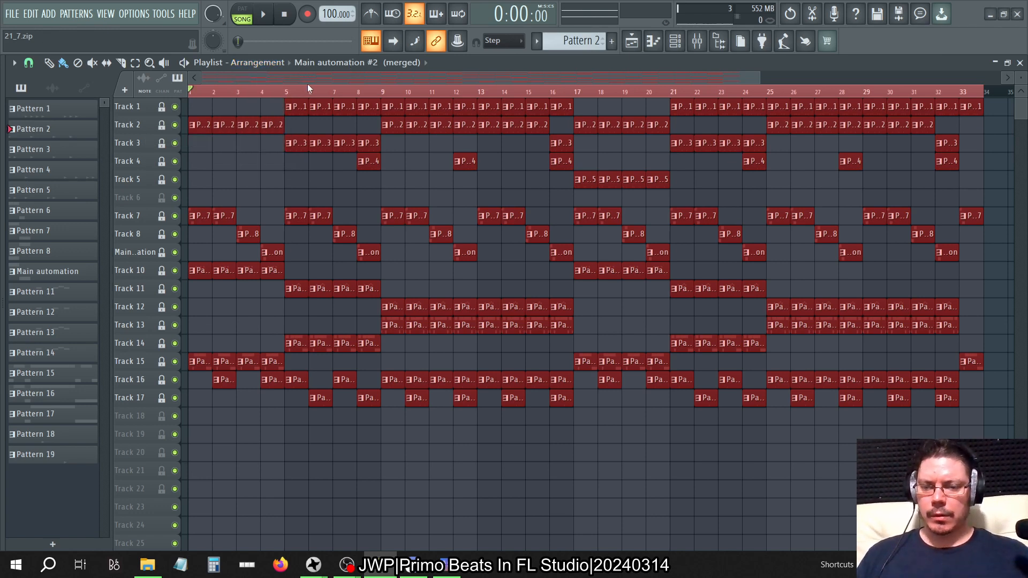
Step: Clone the current playlist arrangement under the name Merged
click(288, 62)
click(269, 109)
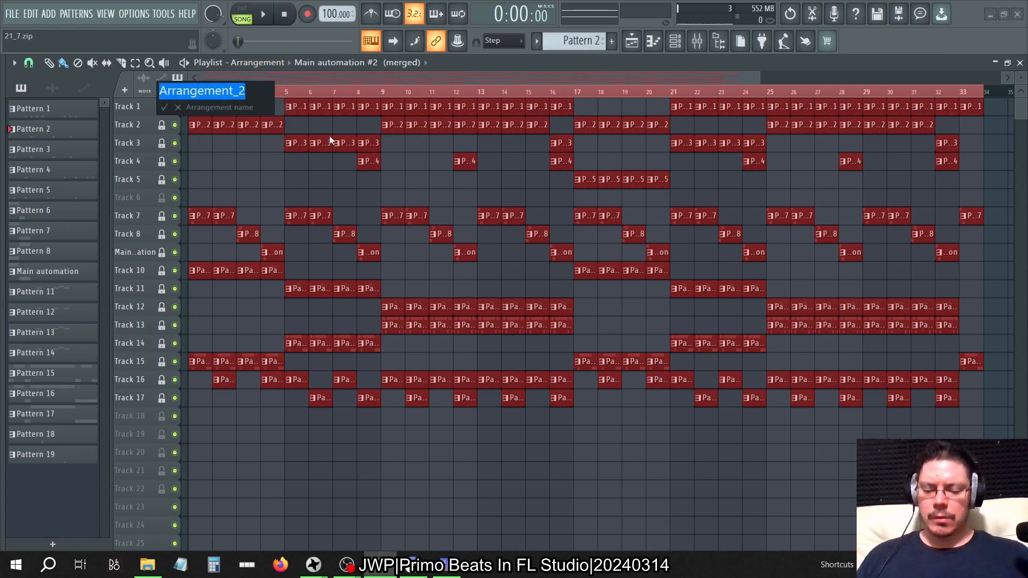
text(Merged)
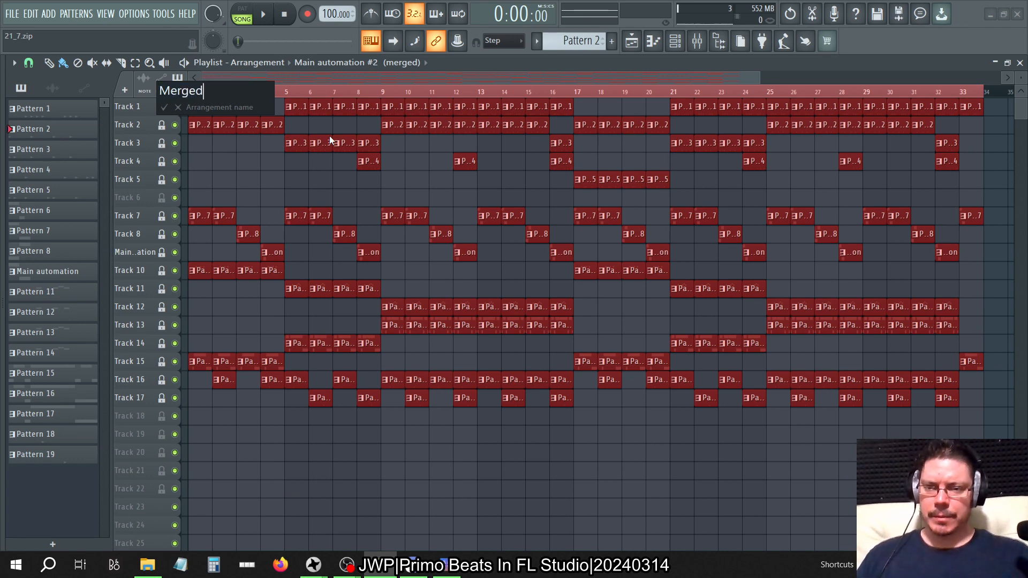
key(Return)
Step: Merge all the selected playlist clips of the Merged arrangement into a single pattern clip
click(14, 62)
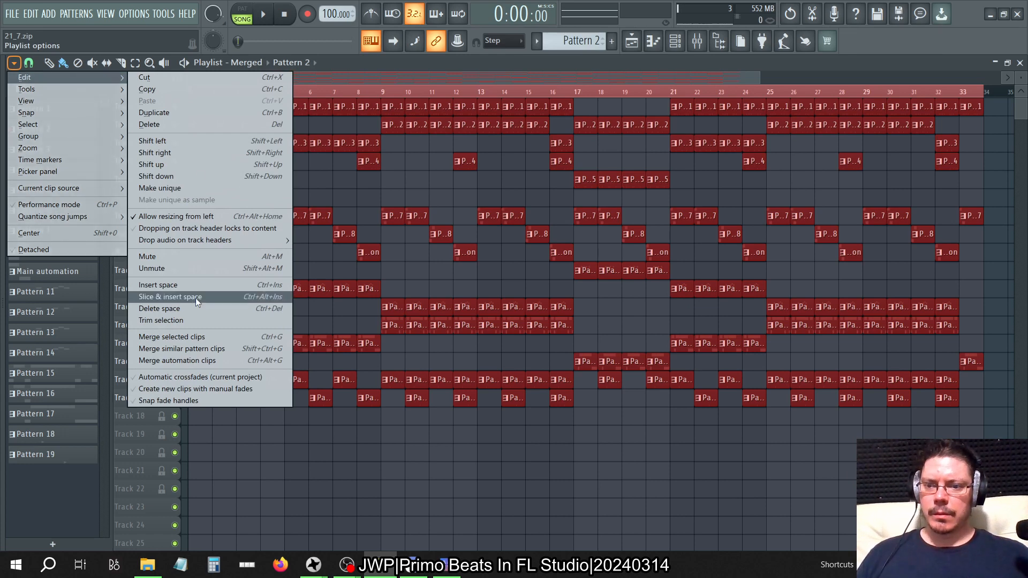
click(193, 336)
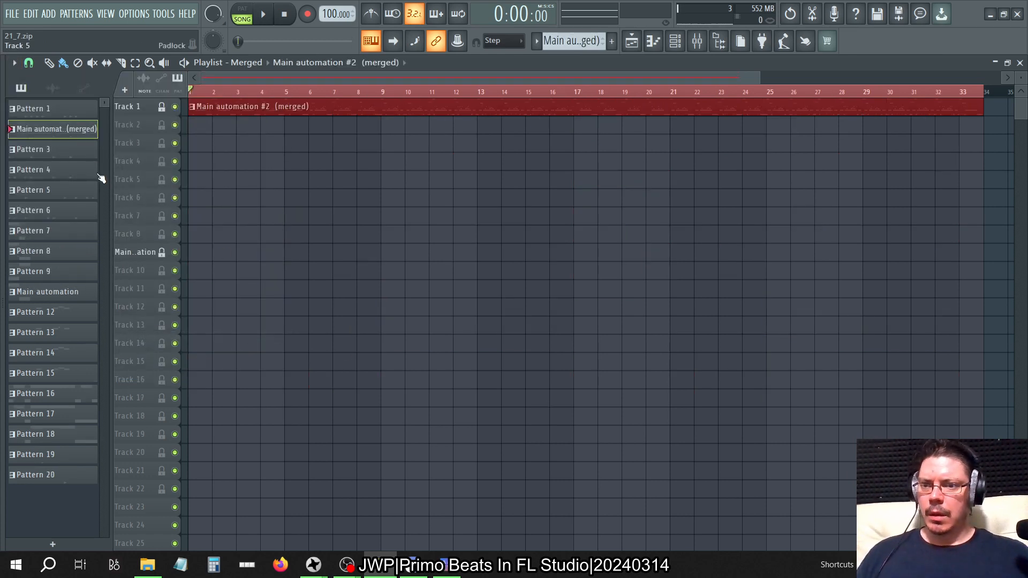
key(super+space)
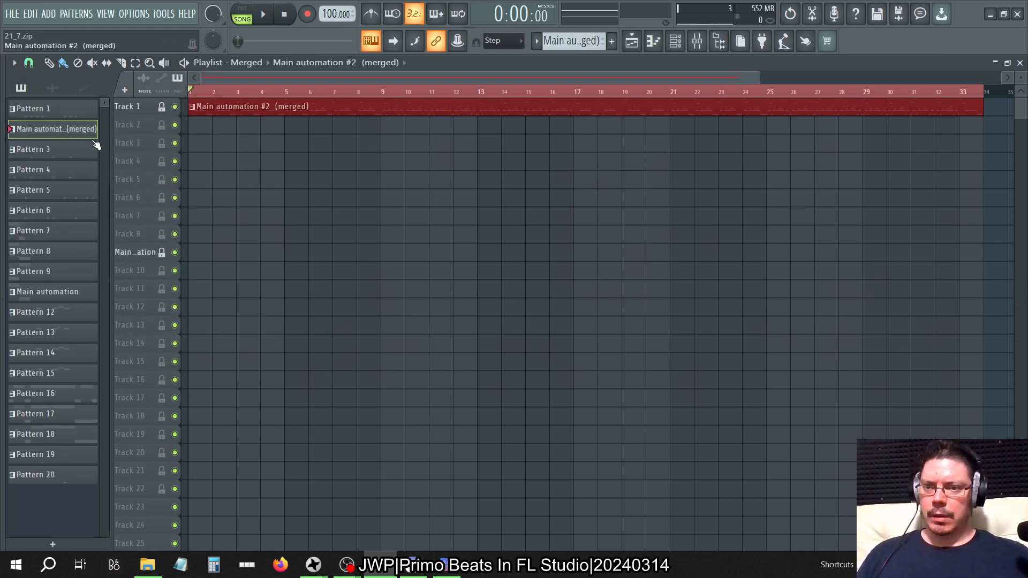
Step: Move the merged pattern down the pattern list to the slot directly below Main automation
key(ctrl+shift+Down)
key(ctrl+shift+Down)
key(ctrl+shift+Down)
key(ctrl+shift+Down)
key(ctrl+shift+Down)
key(ctrl+shift+Down)
key(ctrl+shift+Down)
key(ctrl+shift+Down)
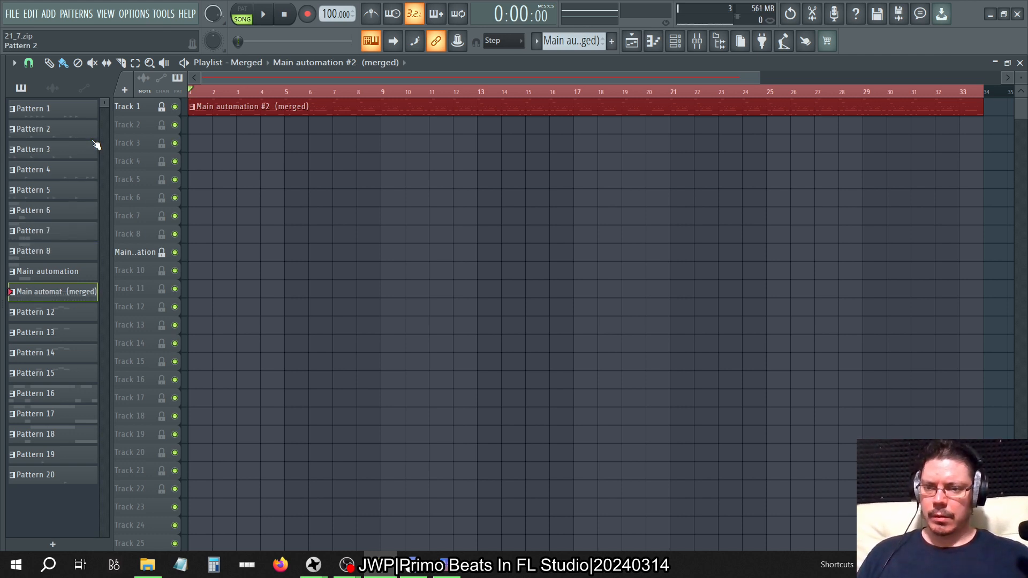
Step: Examine the merged pattern's steps and notes over its whole length for every channel in the enlarged channel rack
click(675, 41)
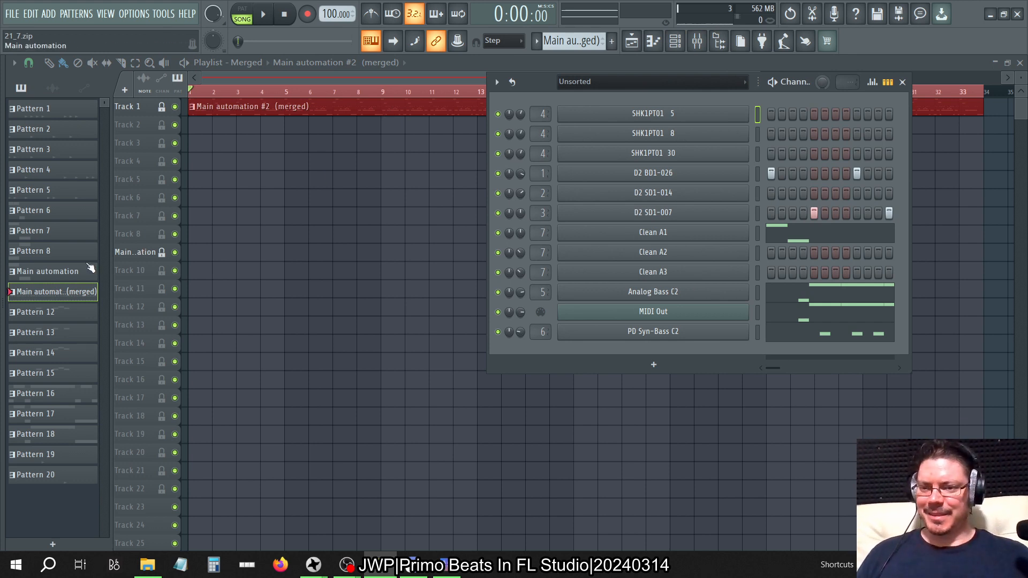
click(69, 273)
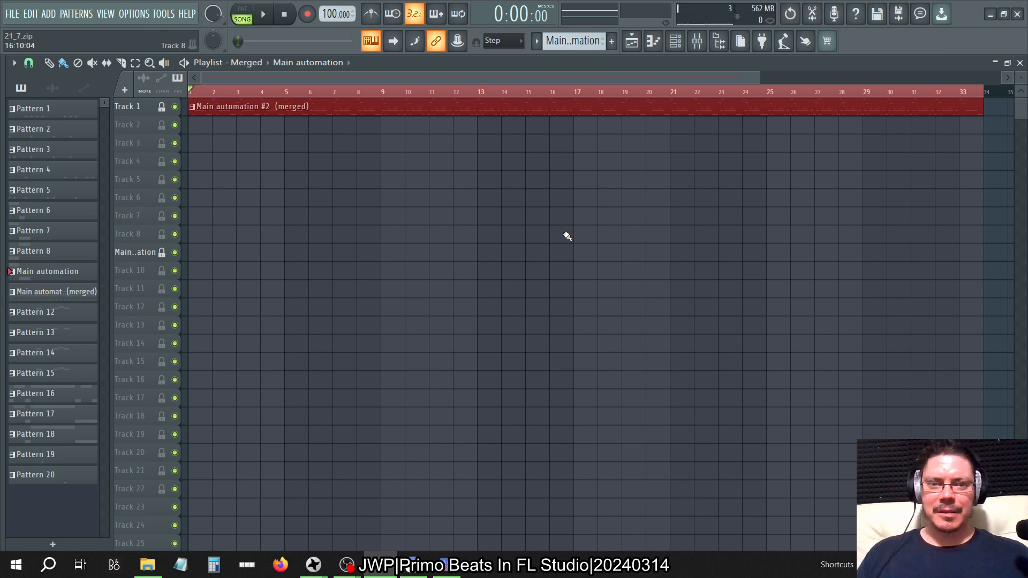
key(z)
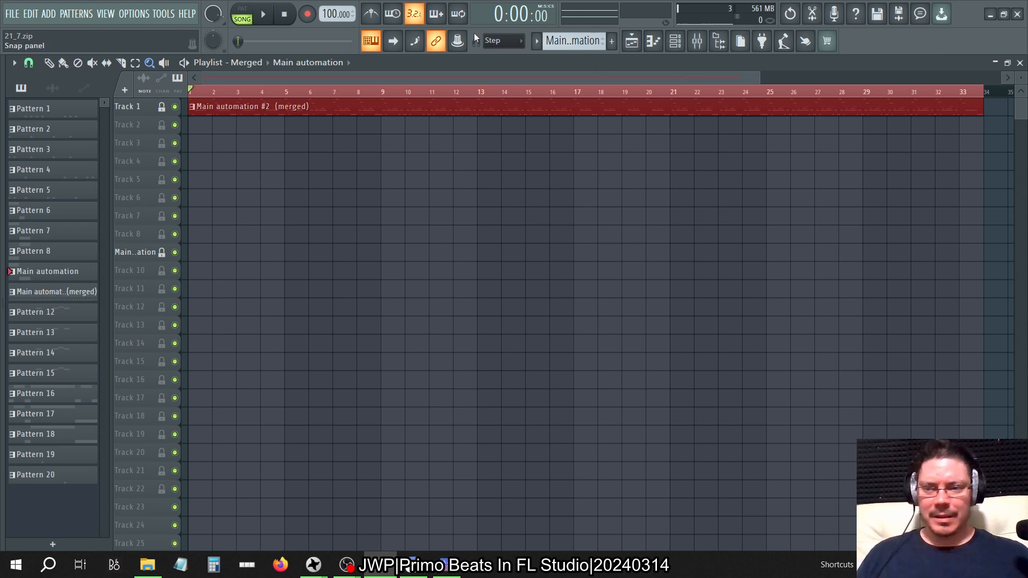
click(57, 257)
click(53, 291)
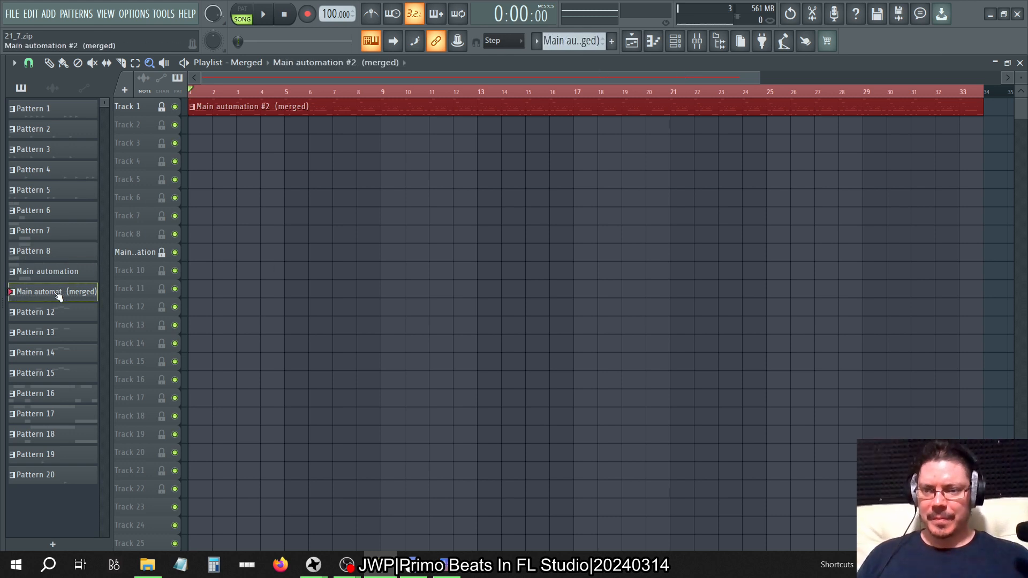
click(674, 41)
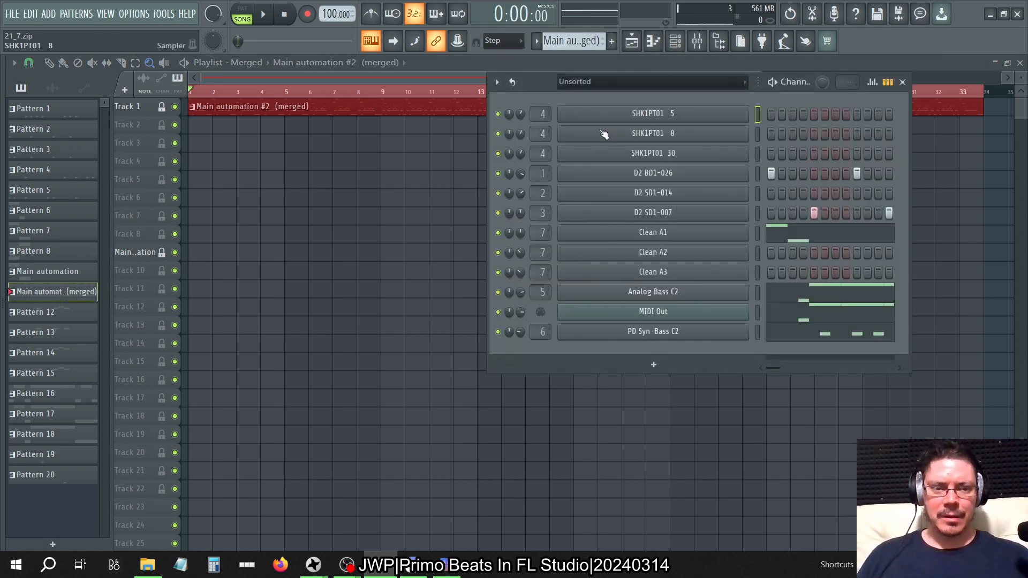
key(Up)
mouse_move(581, 49)
mouse_down()
mouse_move(581, 31)
mouse_move(581, 57)
mouse_move(581, 48)
mouse_up()
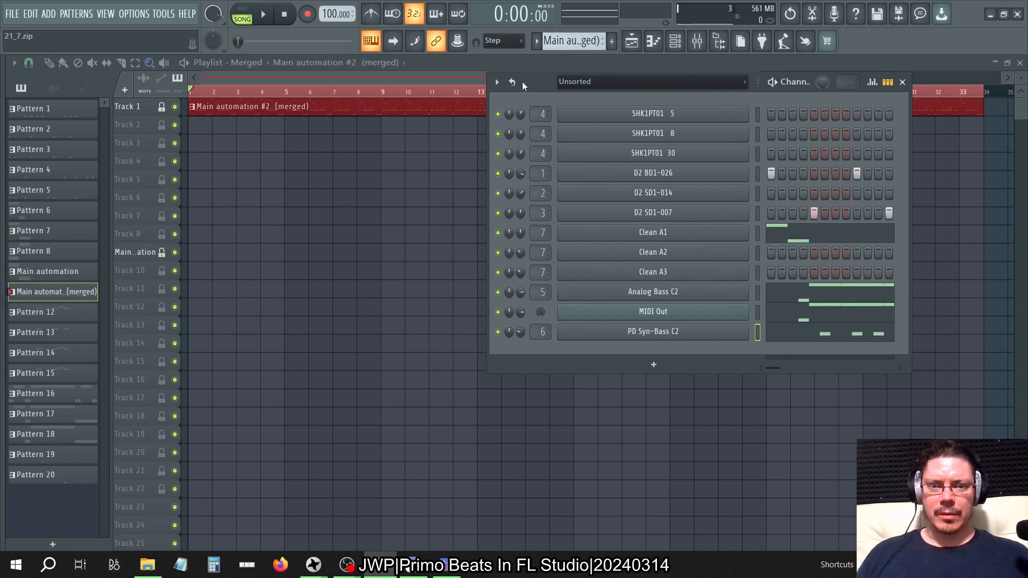
double_click(537, 82)
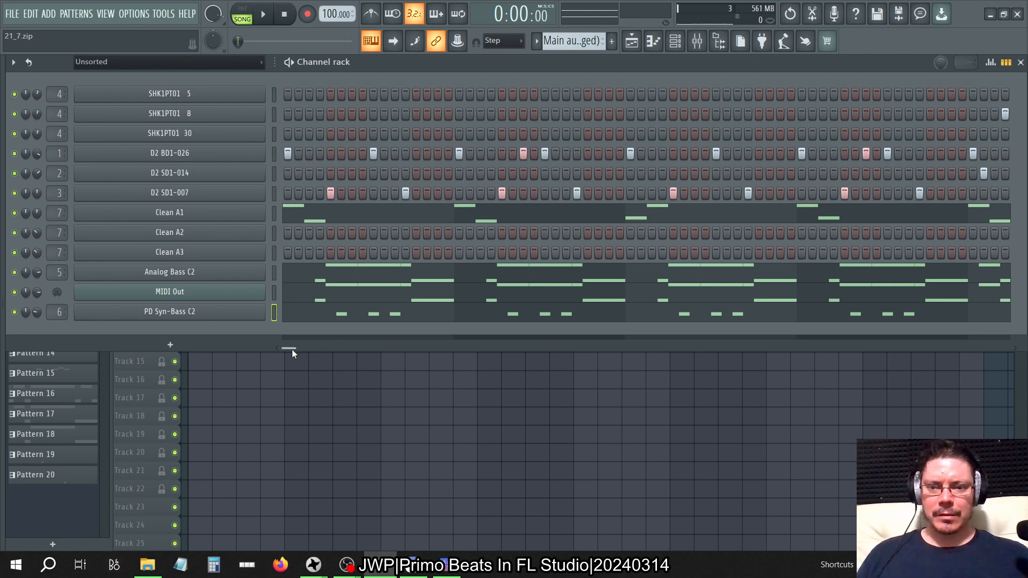
drag(289, 349, 743, 348)
scroll(856, 316, right, 5)
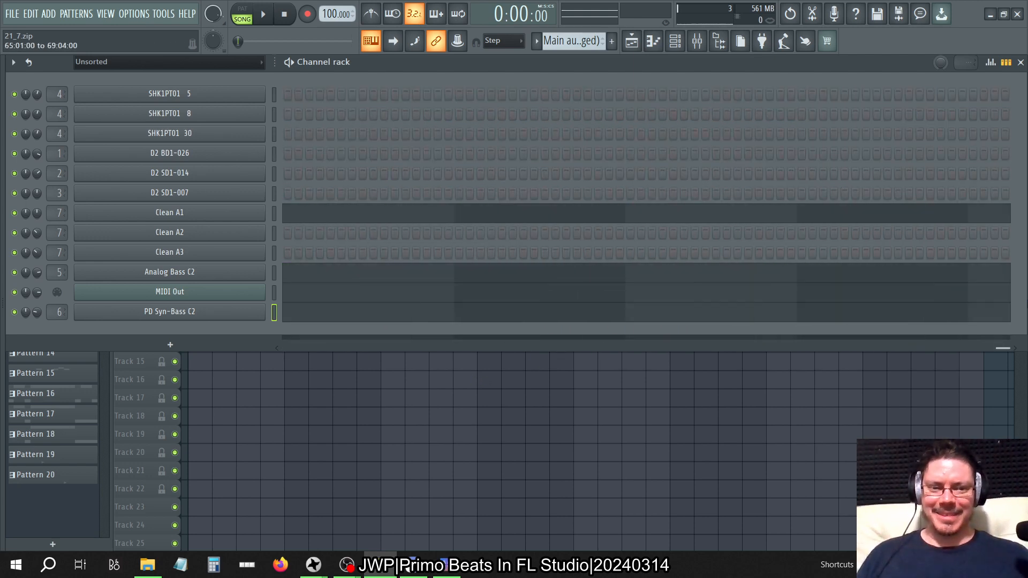
Step: Cut the steps and notes of all channels from the merged pattern and paste them into the empty Pattern 21
scroll(729, 287, left, 10)
drag(583, 291, 125, 322)
double_click(270, 314)
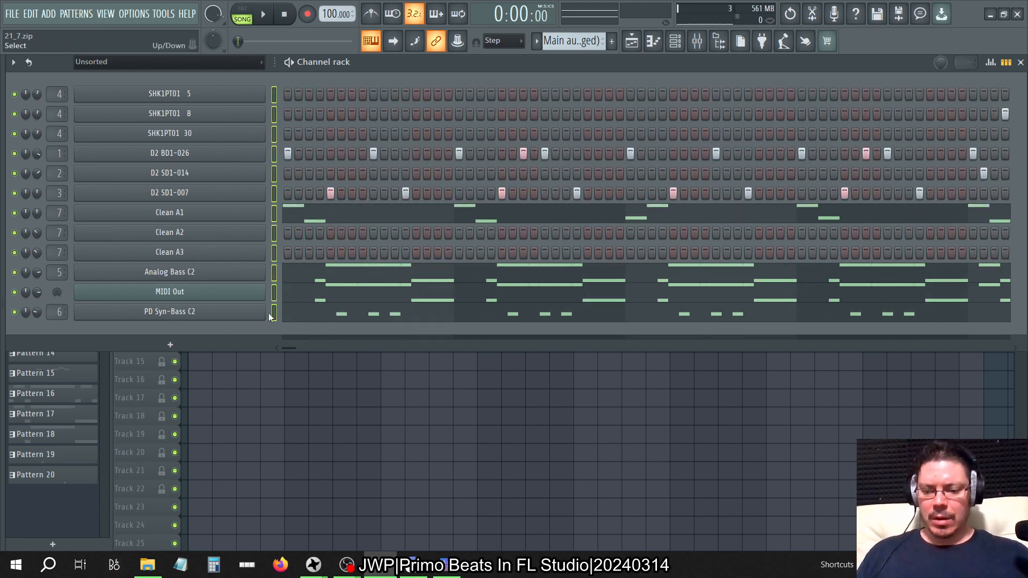
key(ctrl+x)
key(KP_Add)
key(KP_Add)
key(KP_Add)
key(KP_Add)
key(KP_Add)
key(KP_Add)
key(KP_Add)
key(KP_Add)
key(KP_Add)
key(KP_Add)
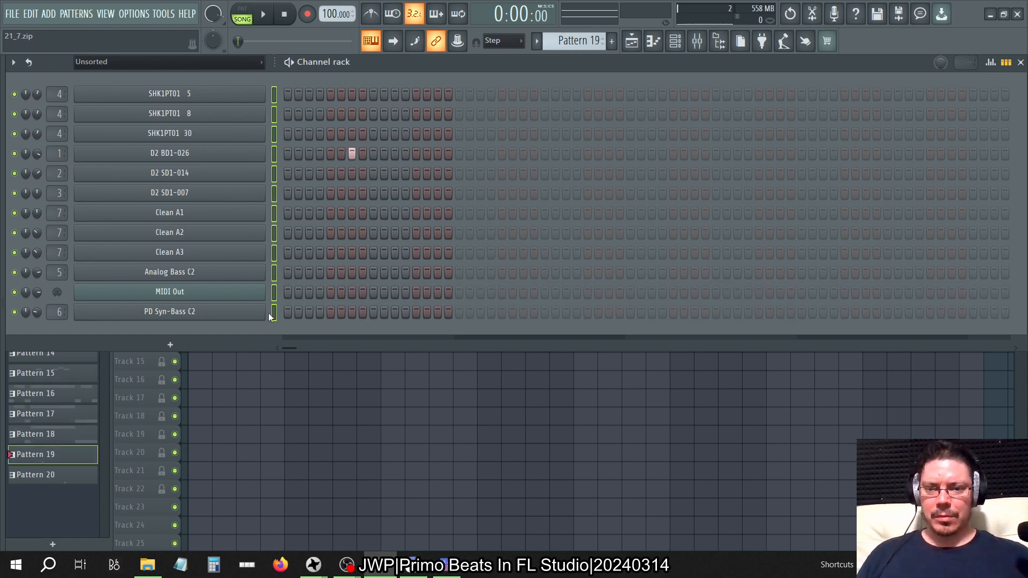
key(KP_Subtract)
key(KP_Subtract)
key(KP_Subtract)
key(KP_Subtract)
key(KP_Subtract)
key(KP_Subtract)
key(KP_Subtract)
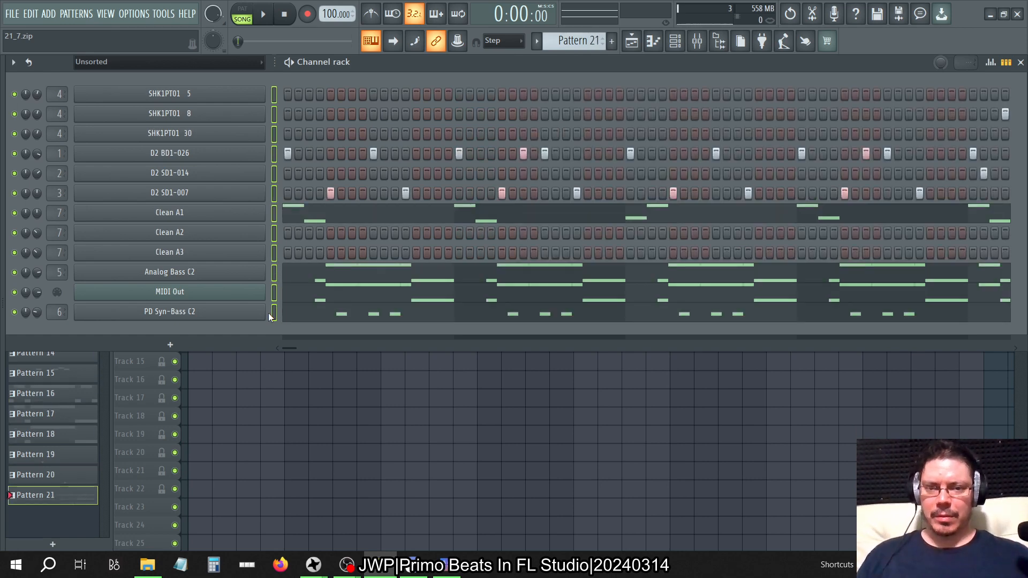
Step: Return to the emptied Main automation #2 (merged) pattern and delete it from the project
key(KP_Subtract)
key(KP_Subtract)
key(KP_Subtract)
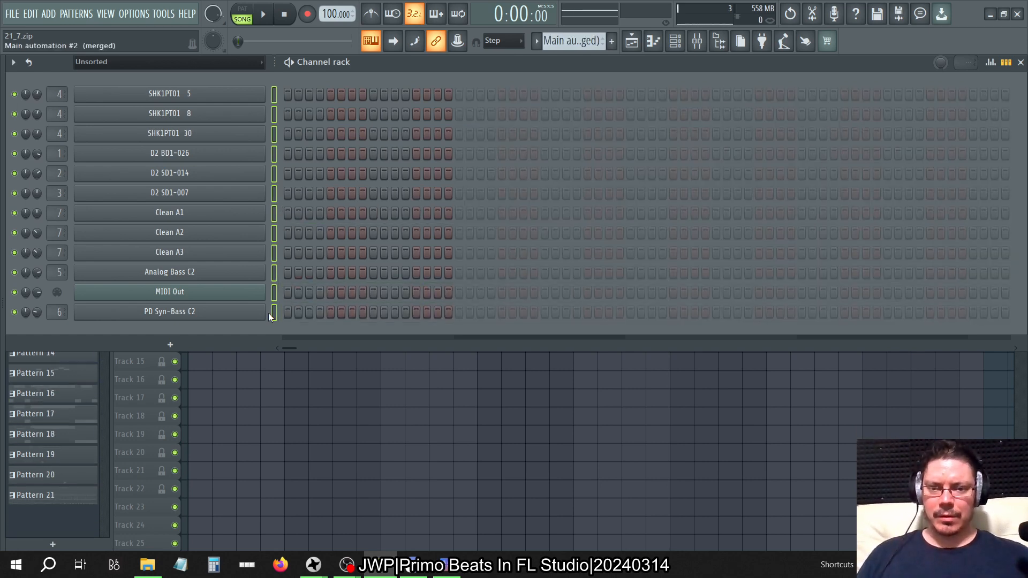
key(KP_Subtract)
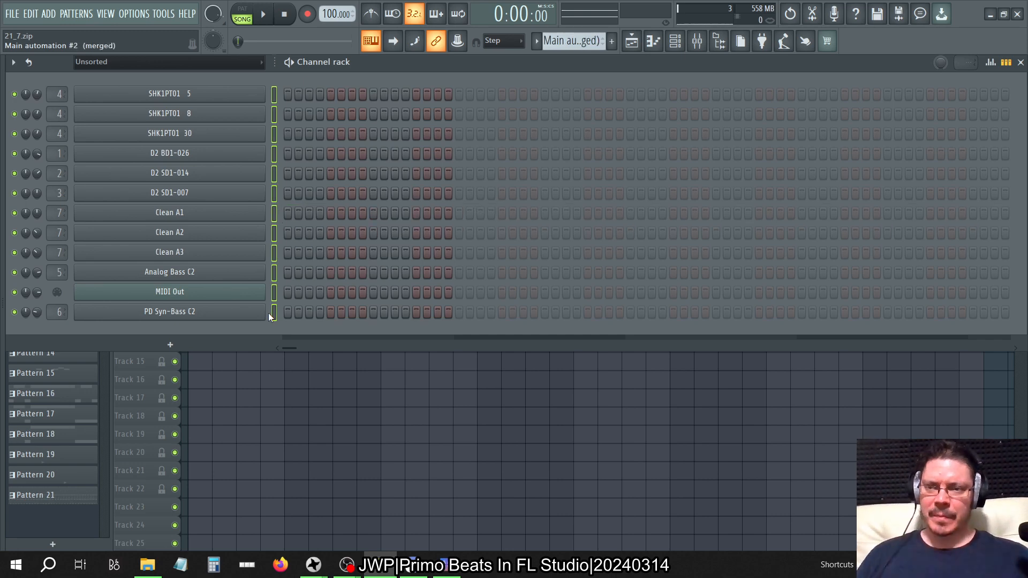
click(570, 40)
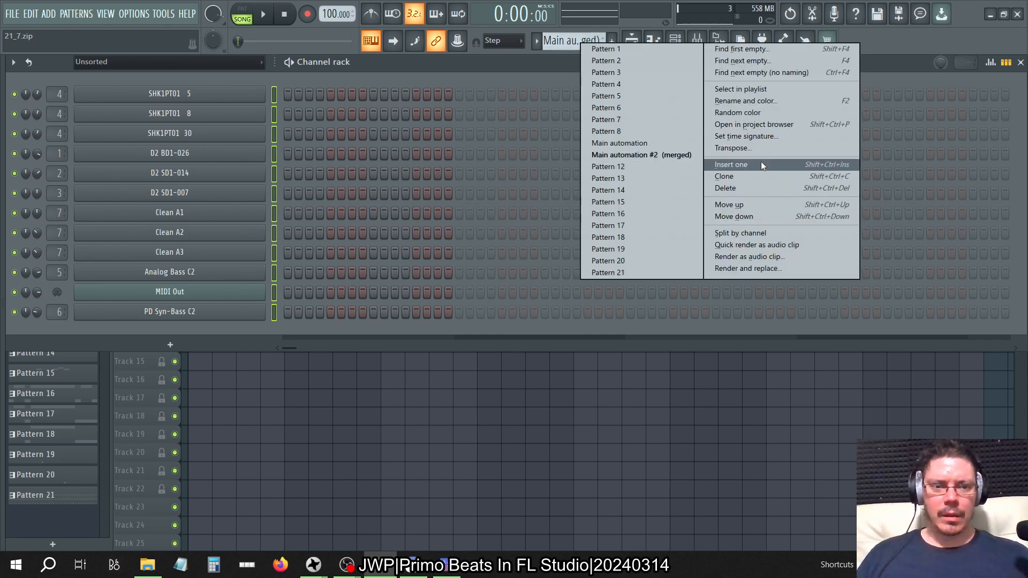
click(746, 186)
click(551, 319)
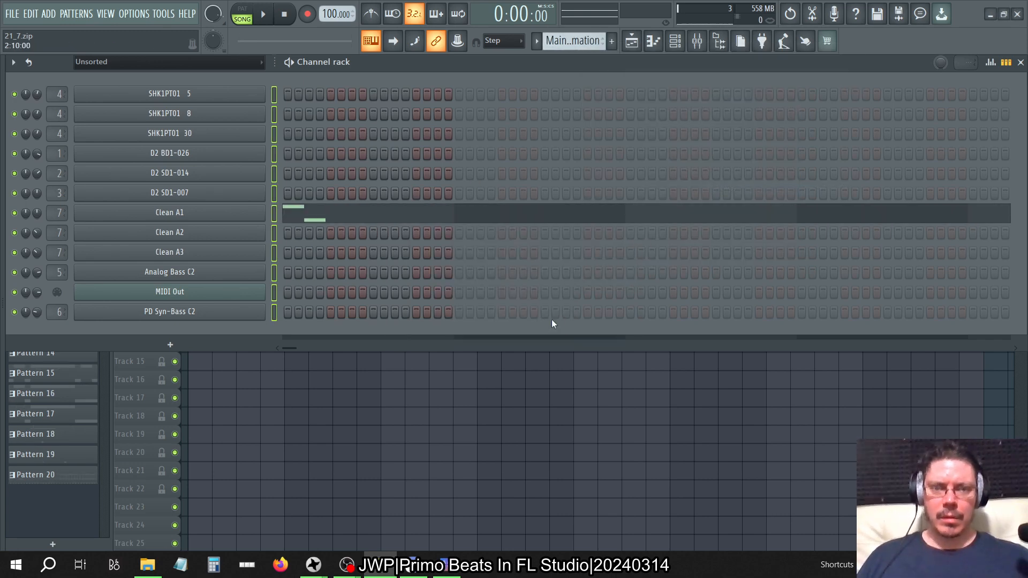
Step: Step through the remaining patterns and check the channel contents of each one
key(KP_Subtract)
key(KP_Subtract)
key(KP_Subtract)
key(KP_Subtract)
key(KP_Subtract)
key(KP_Subtract)
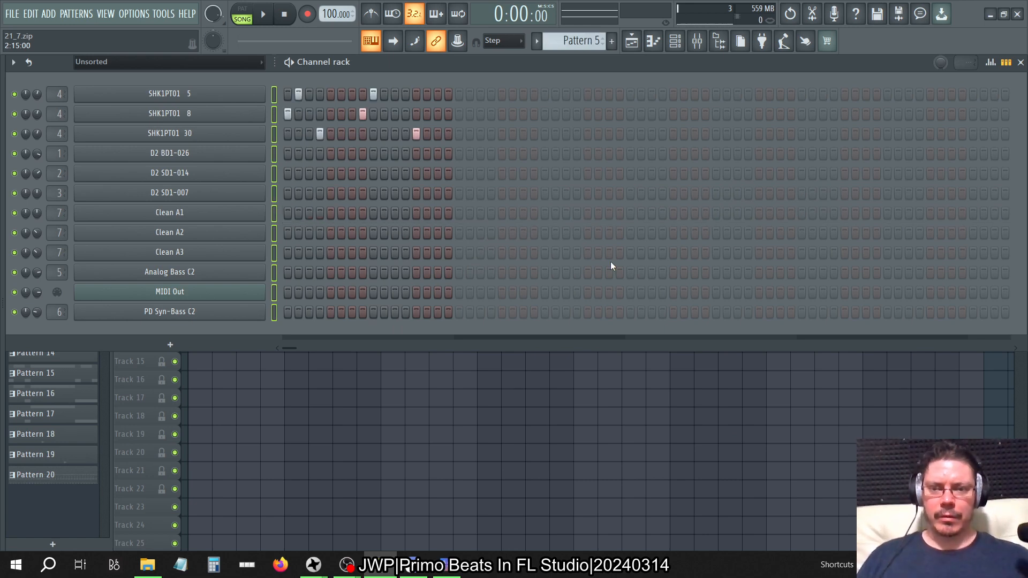
key(KP_Add)
key(KP_Add)
key(KP_Add)
key(KP_Add)
key(KP_Add)
key(KP_Add)
key(KP_Add)
key(KP_Add)
key(KP_Add)
key(KP_Add)
key(KP_Add)
key(KP_Add)
key(KP_Add)
key(KP_Add)
key(KP_Add)
key(KP_Add)
key(KP_Add)
key(KP_Add)
key(KP_Add)
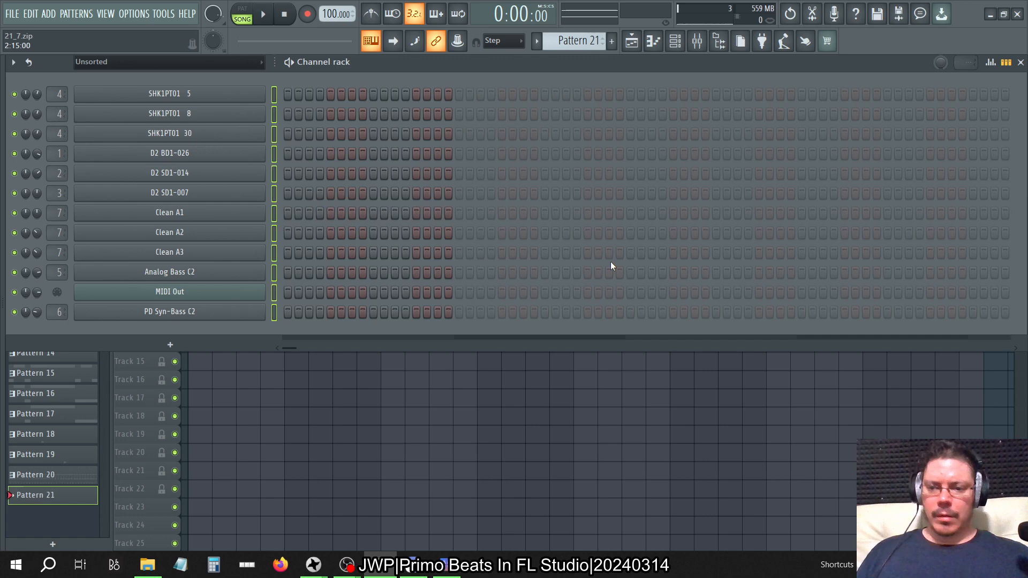
Step: Close the channel rack and draw a Pattern 20 clip at the start of Track 1 in the Merged arrangement
click(820, 17)
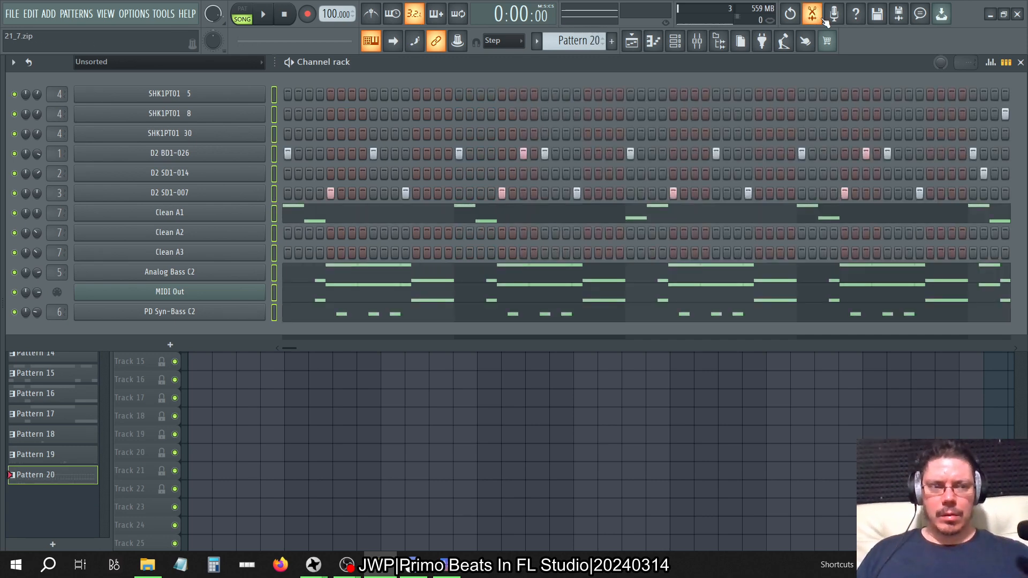
click(1020, 62)
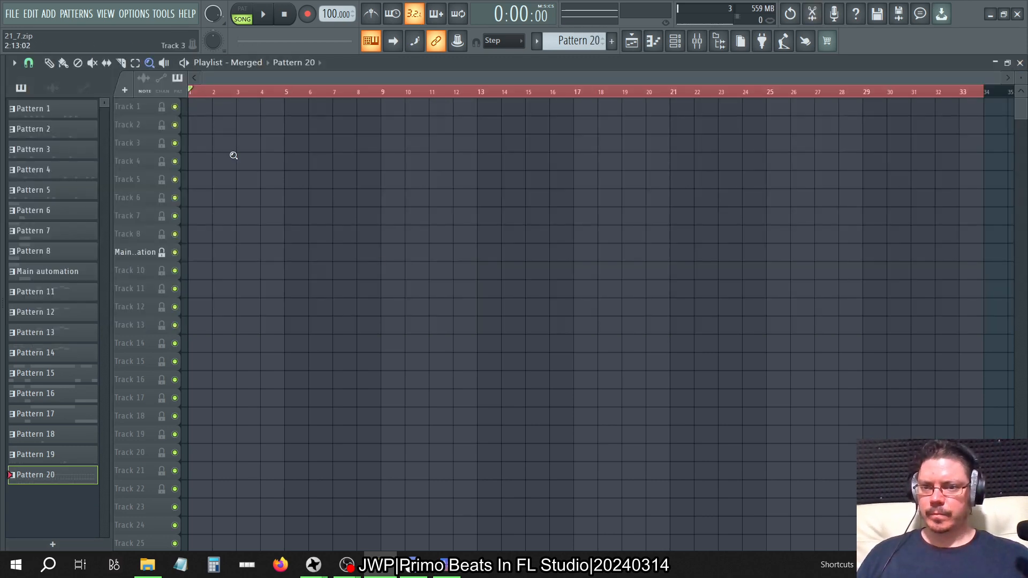
click(49, 62)
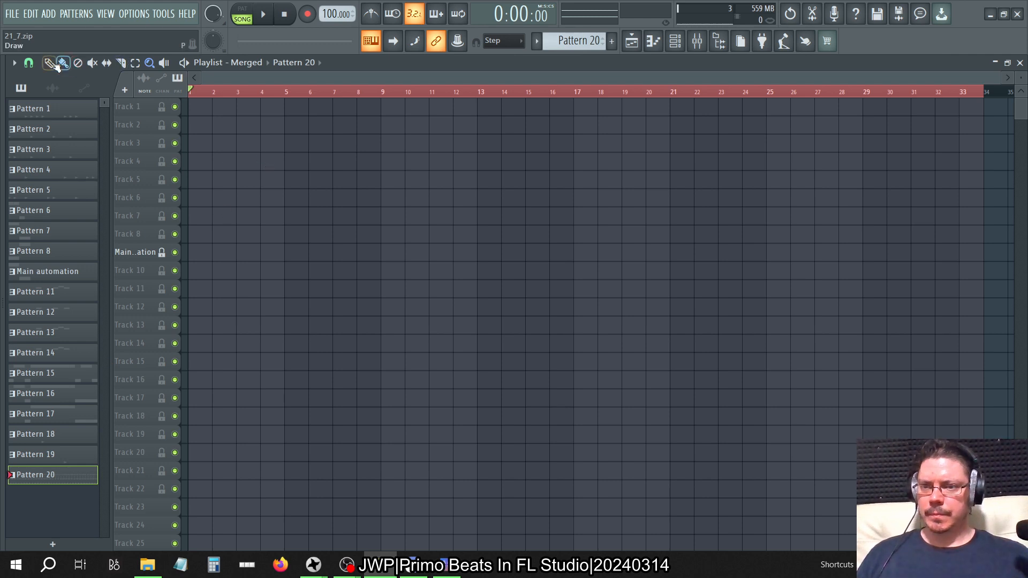
click(217, 107)
drag(290, 98, 267, 99)
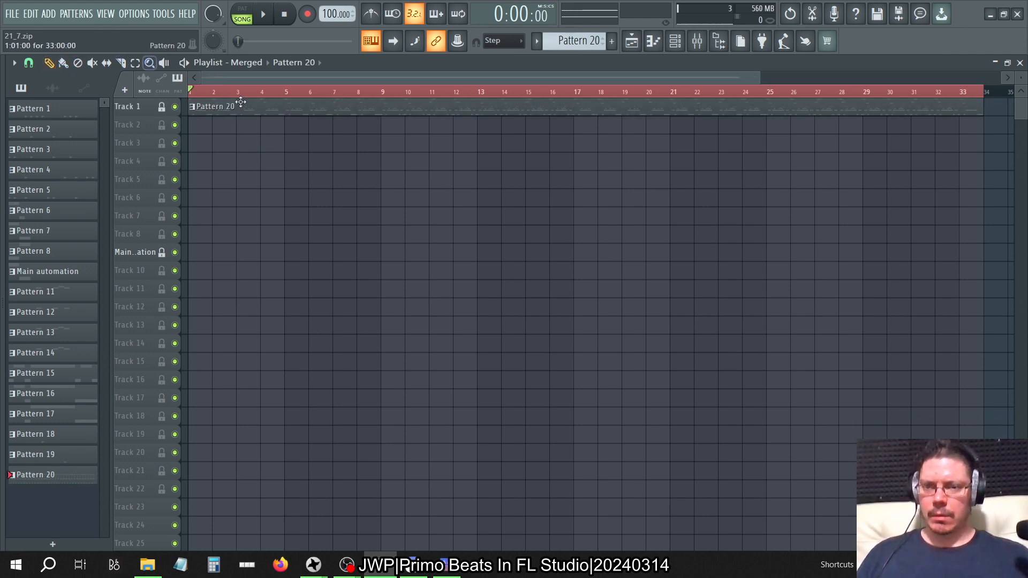
click(193, 109)
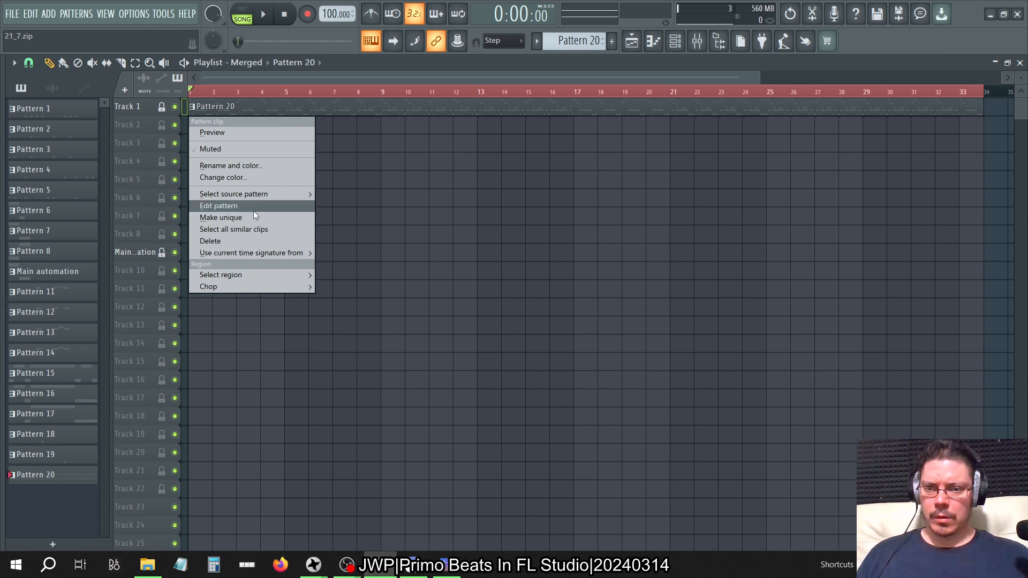
mouse_move(242, 194)
click(14, 63)
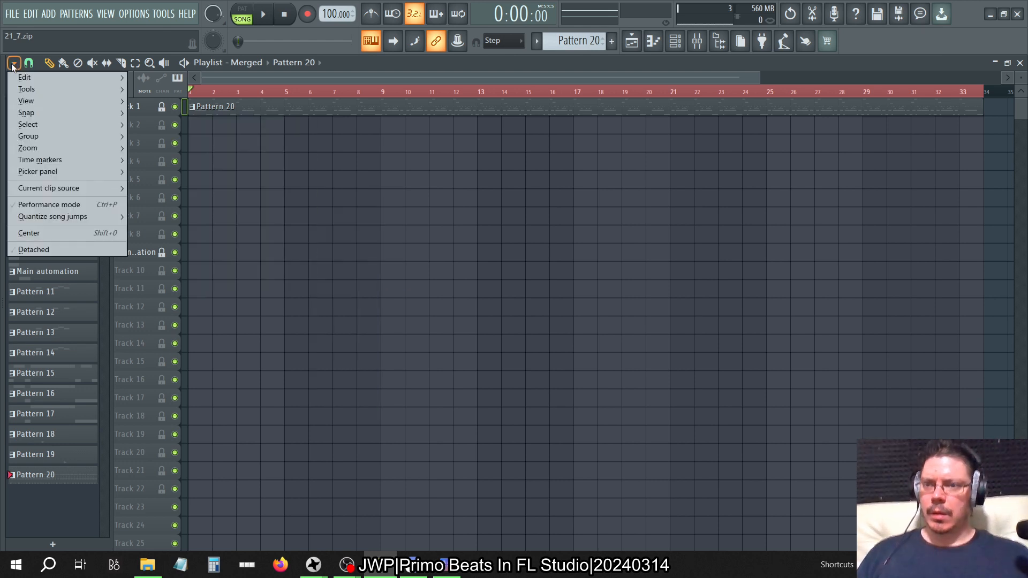
mouse_move(21, 80)
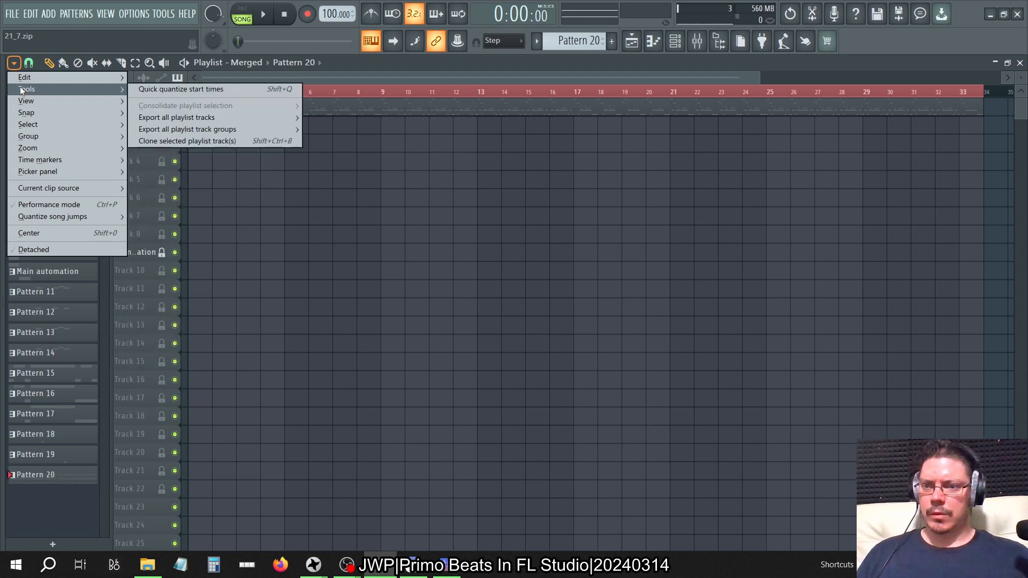
mouse_move(36, 128)
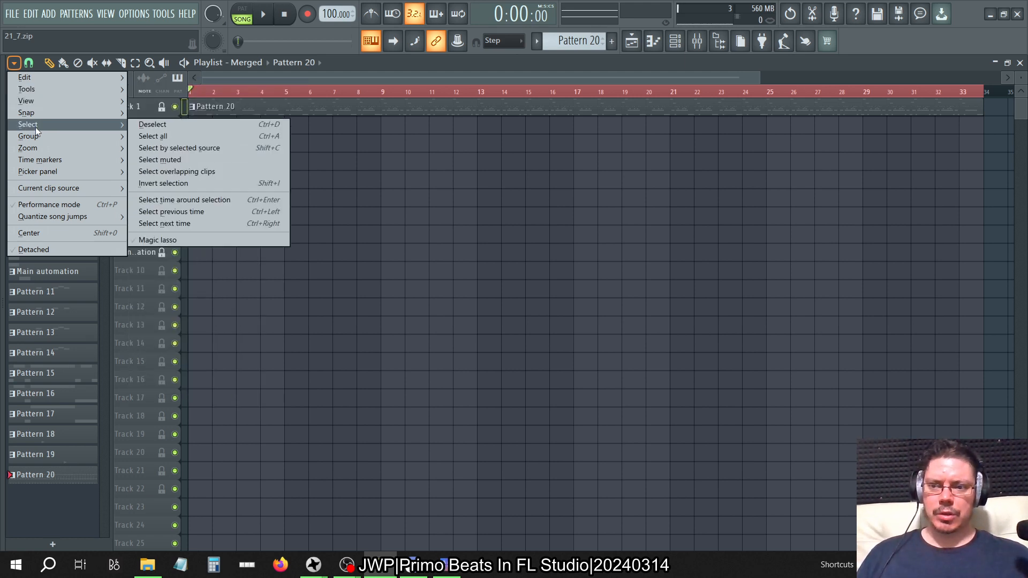
click(366, 66)
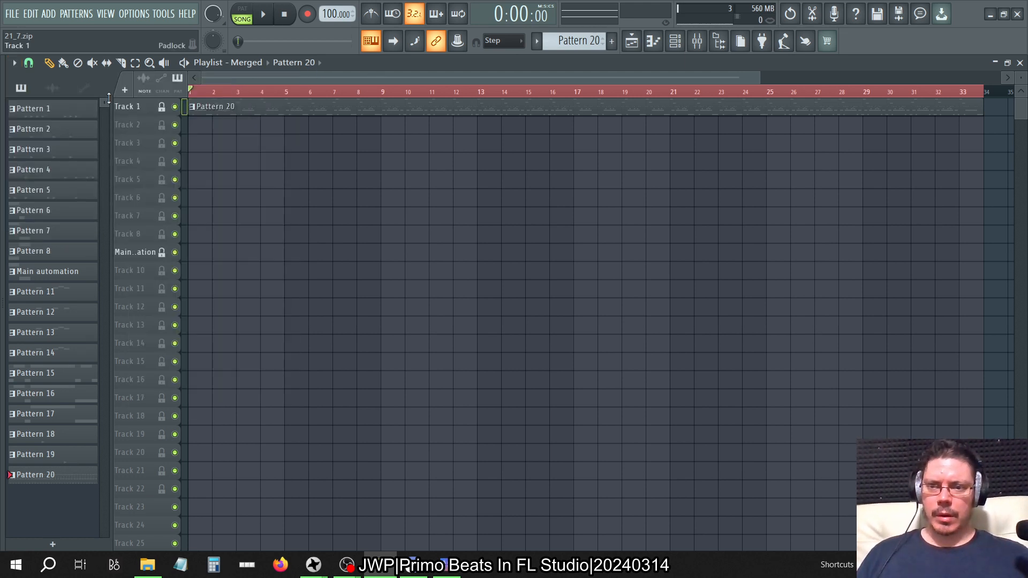
right_click(192, 108)
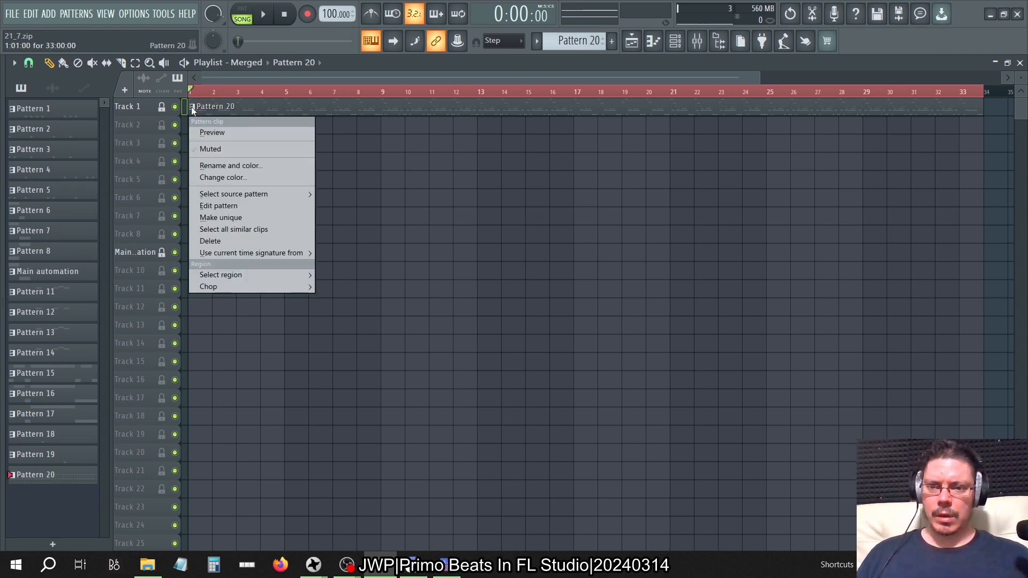
click(15, 63)
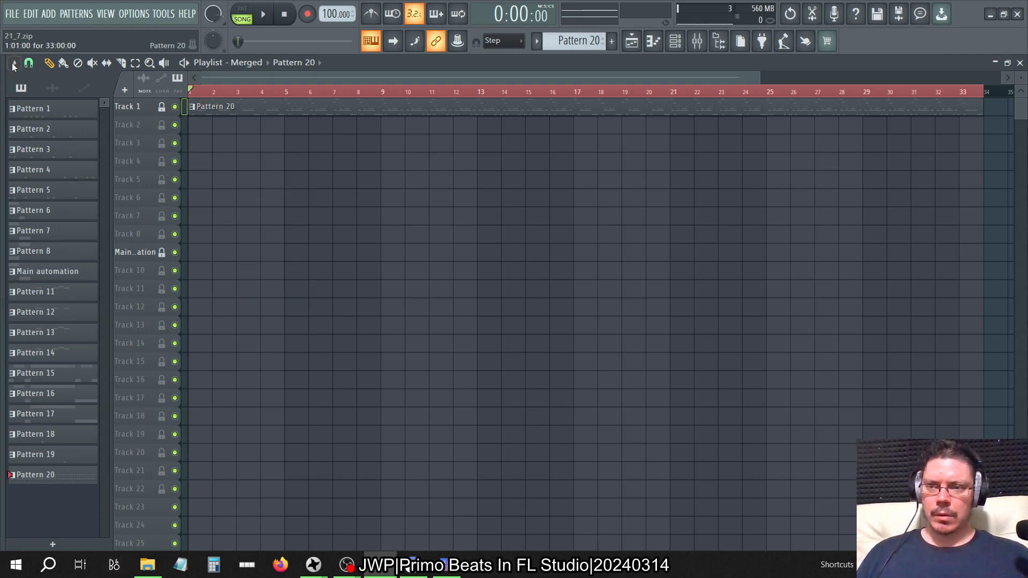
mouse_move(25, 76)
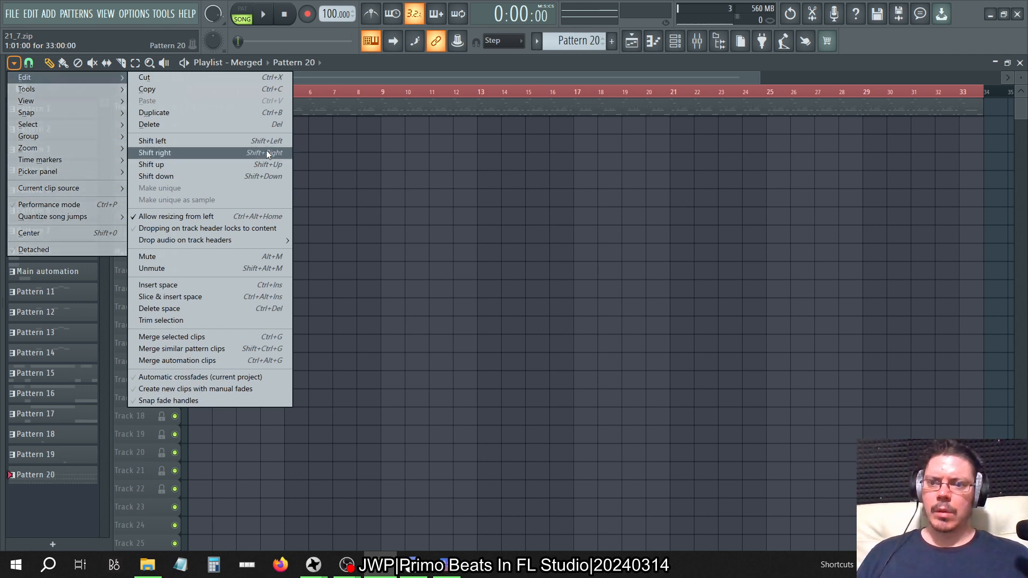
mouse_move(100, 93)
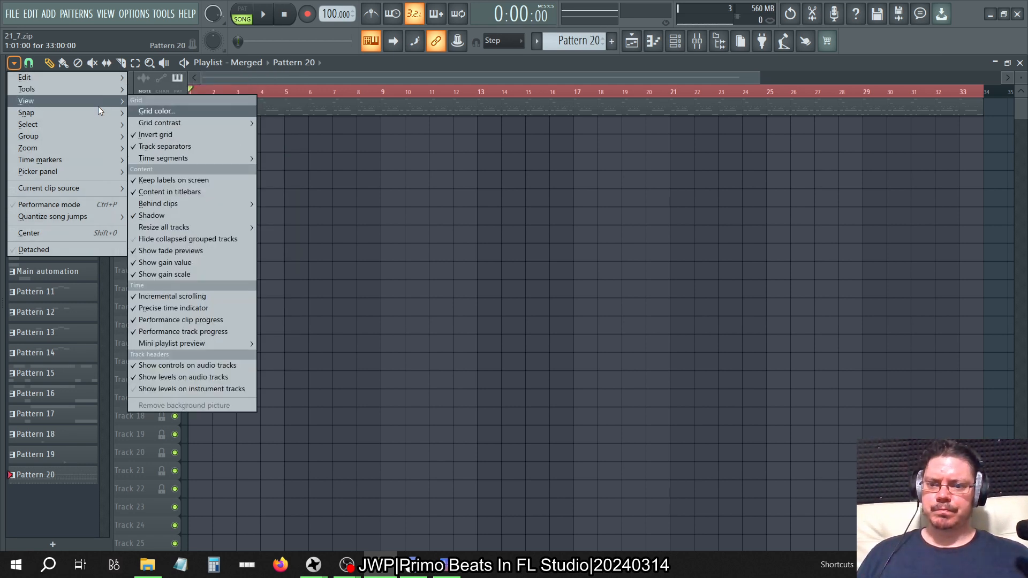
mouse_move(94, 126)
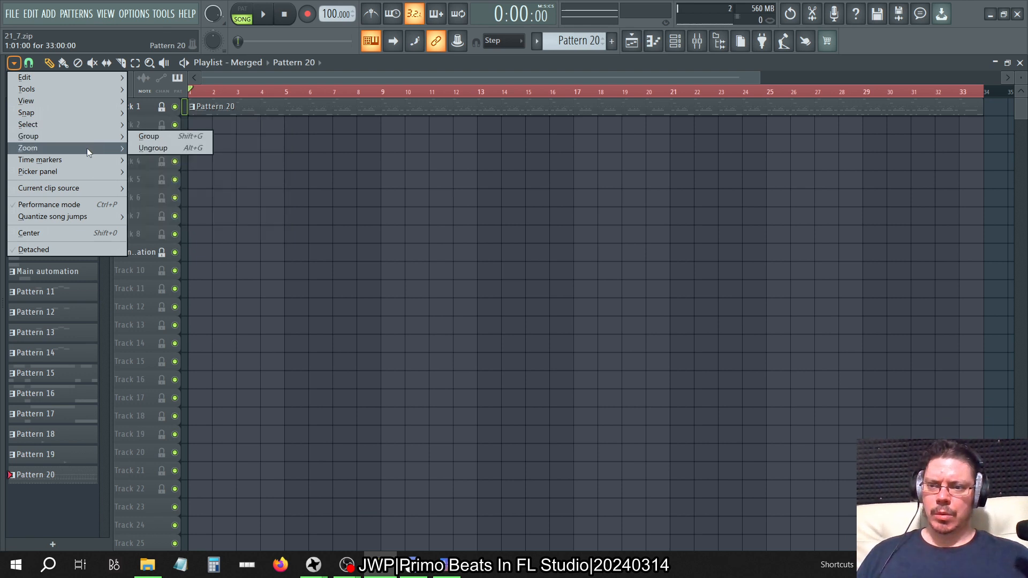
mouse_move(81, 175)
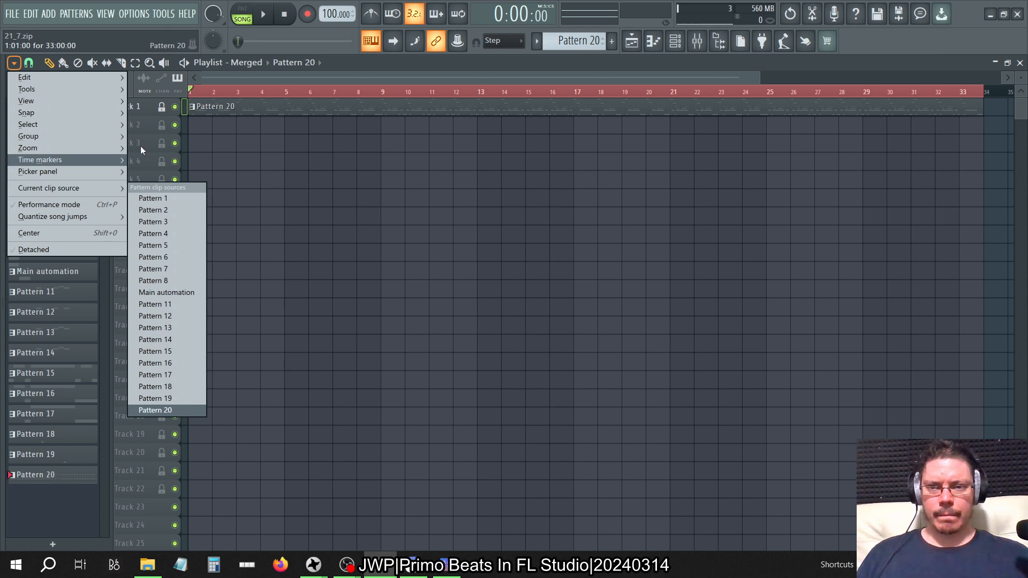
click(353, 67)
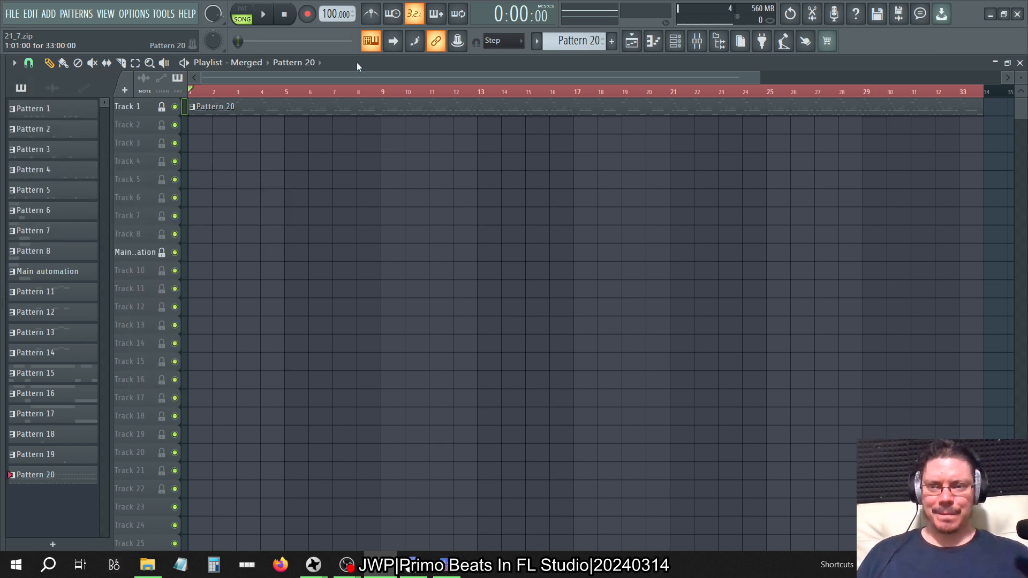
Step: Split Pattern 20 by channel into separate patterns and bring up the channel rack
right_click(59, 478)
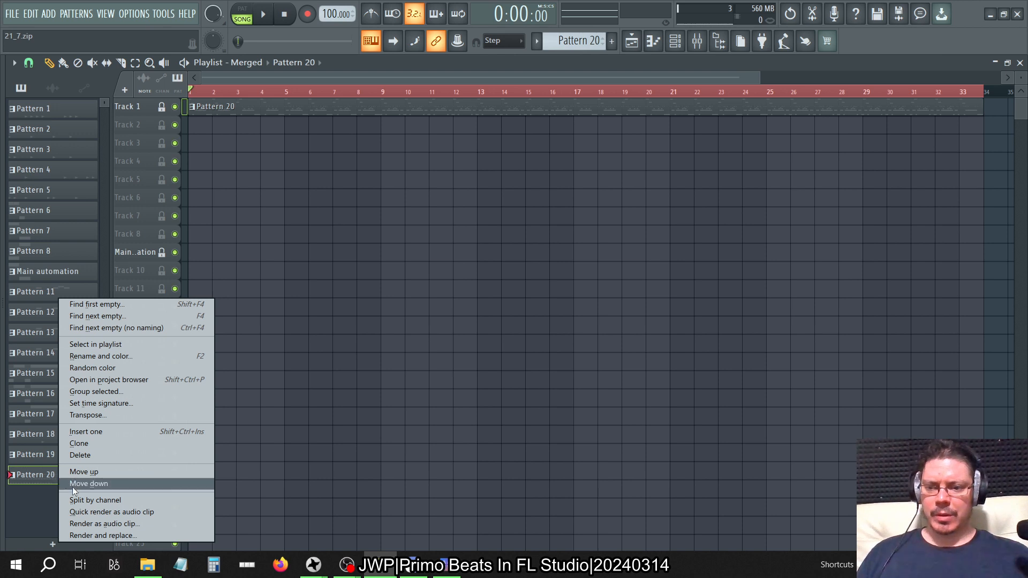
click(78, 499)
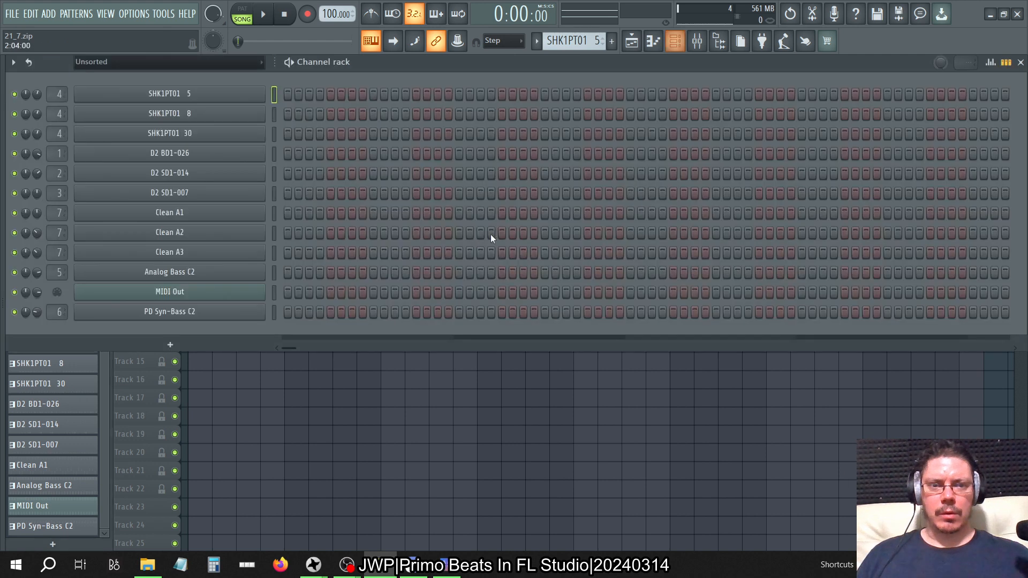
click(675, 41)
Step: Go back to Pattern 17 and examine its Analog Bass C2 and MIDI Out notes along the whole step grid
key(KP_Subtract)
key(KP_Subtract)
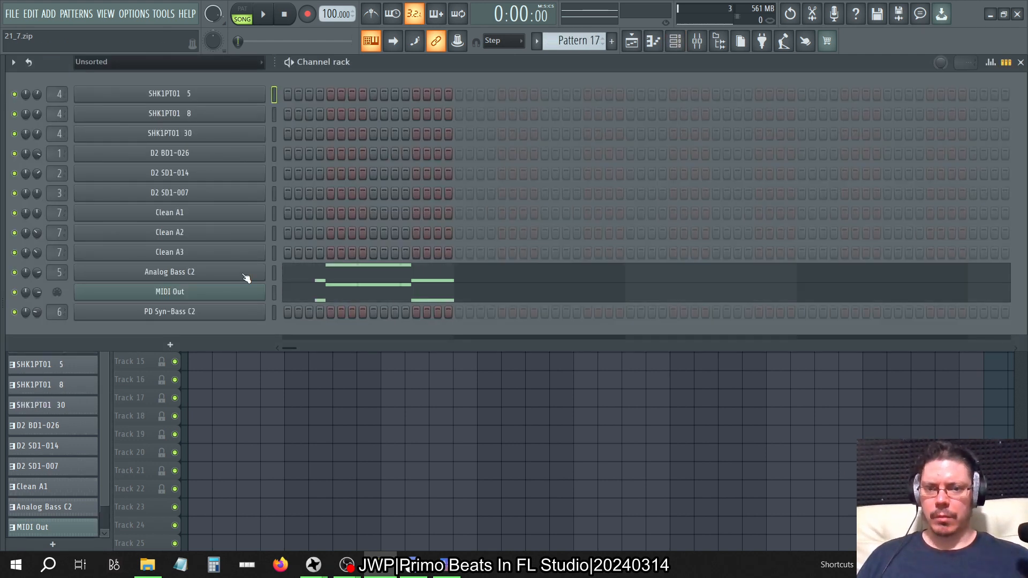
key(KP_Add)
key(KP_Subtract)
key(KP_Subtract)
key(KP_Add)
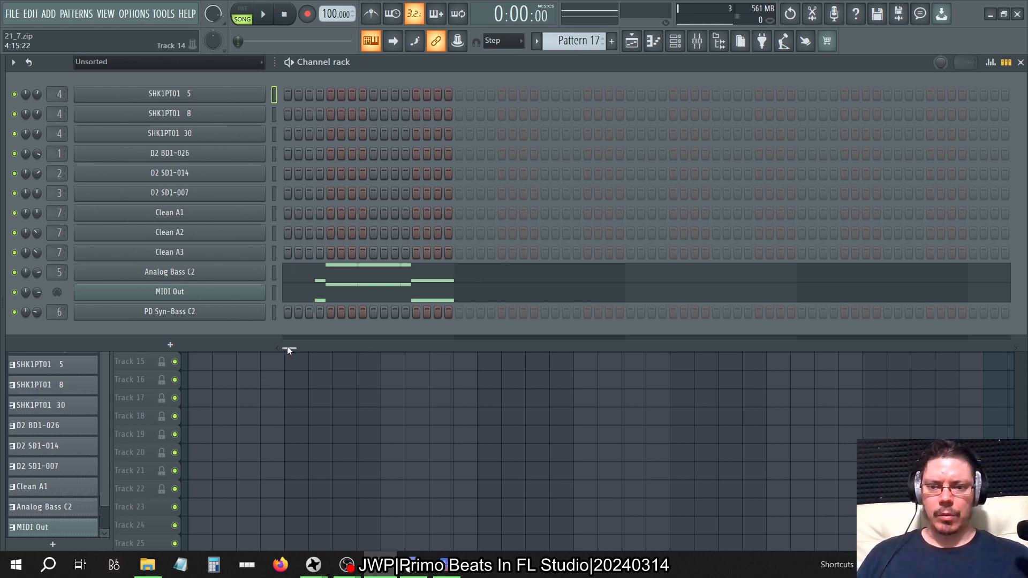
drag(287, 347, 695, 327)
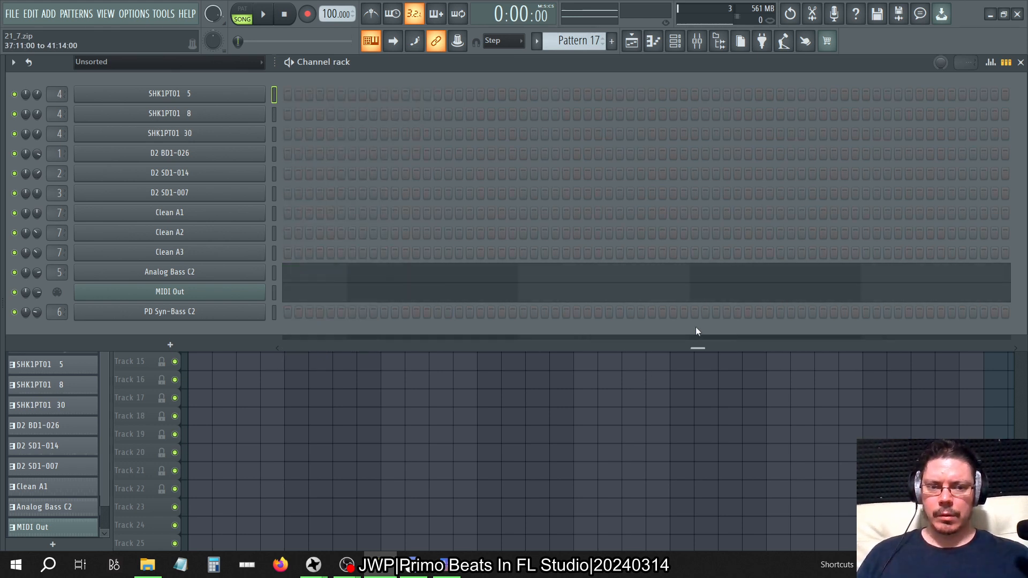
drag(953, 329, 207, 384)
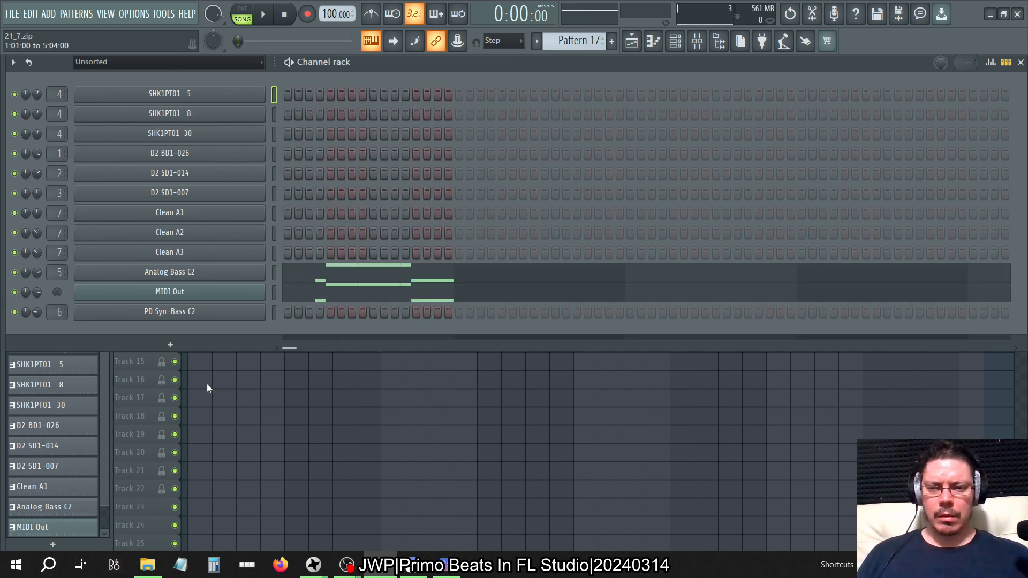
Step: Browse Patterns 10 to 18 and check the channel contents of each one
scroll(104, 387, up, 3)
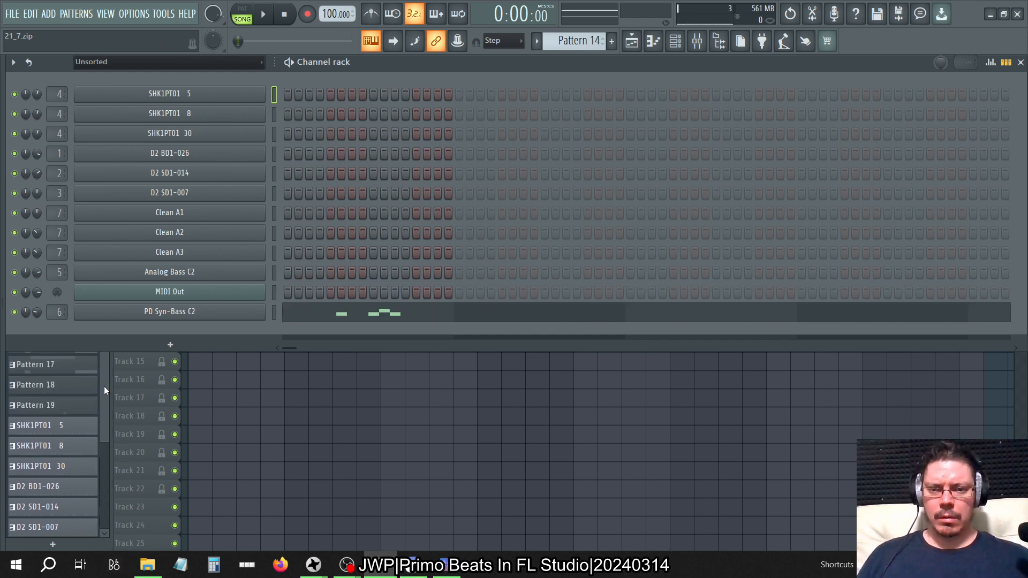
scroll(104, 386, up, 1)
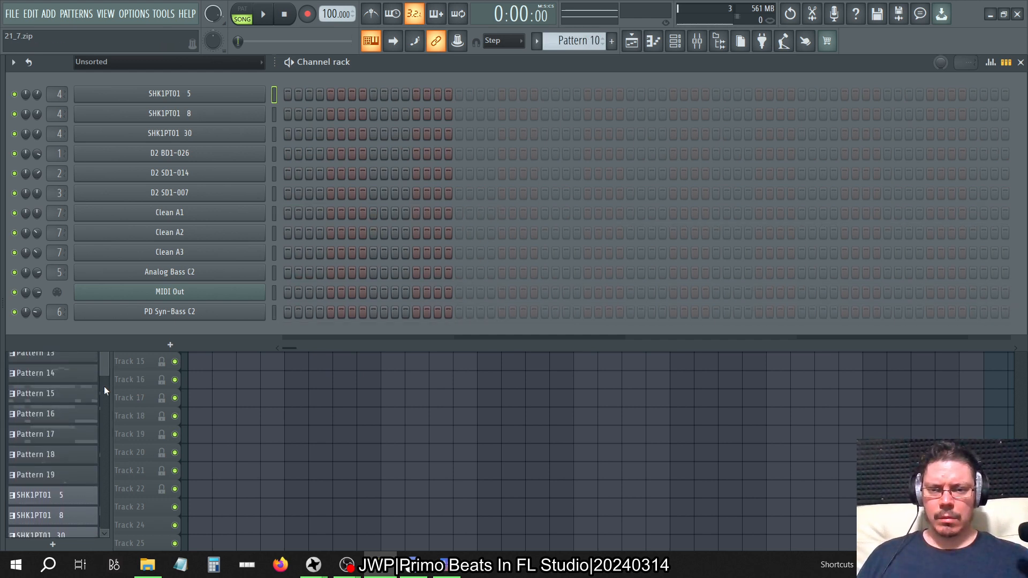
scroll(104, 386, down, 3)
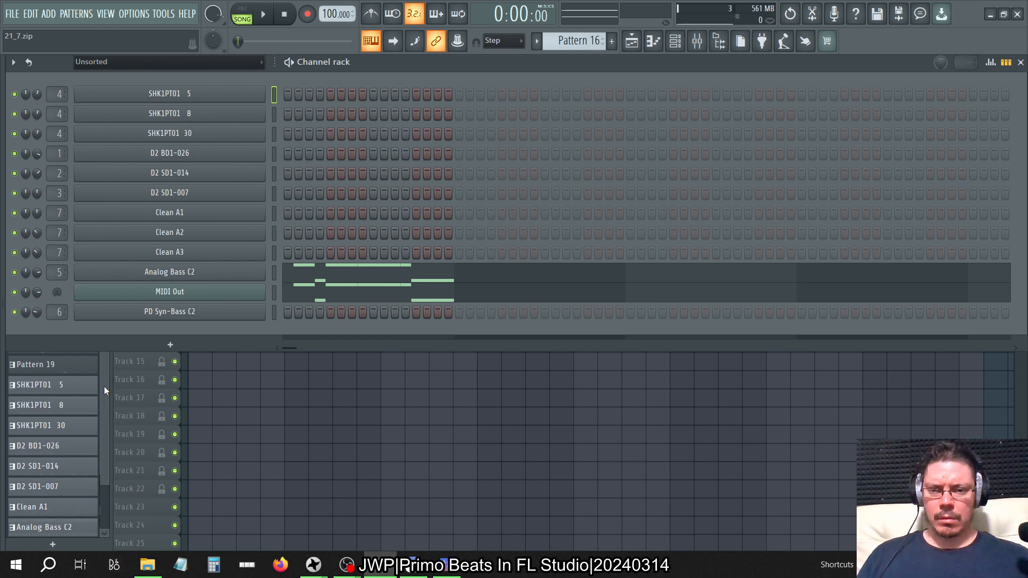
scroll(104, 387, up, 2)
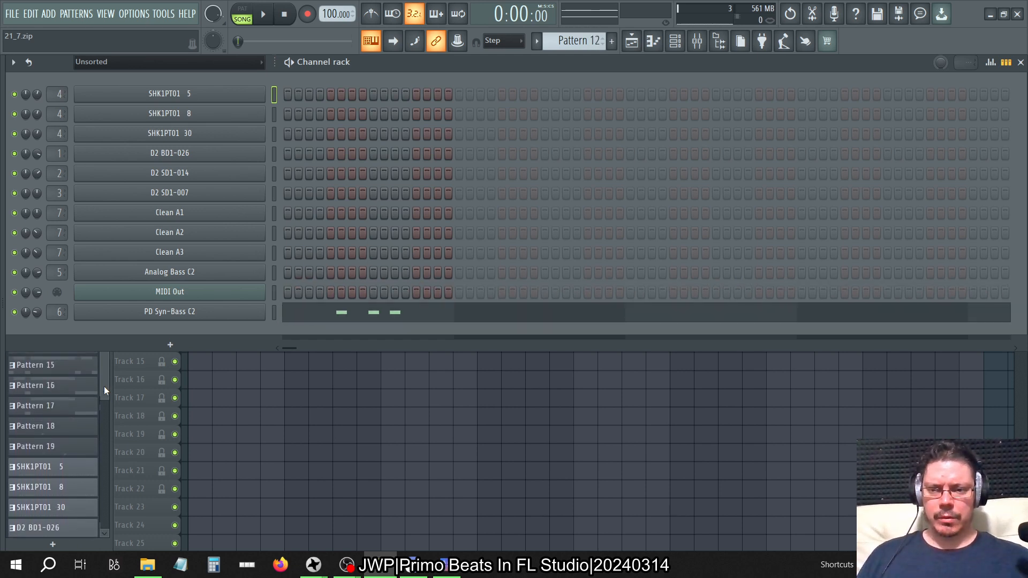
scroll(104, 387, down, 3)
scroll(104, 386, up, 2)
scroll(104, 386, down, 1)
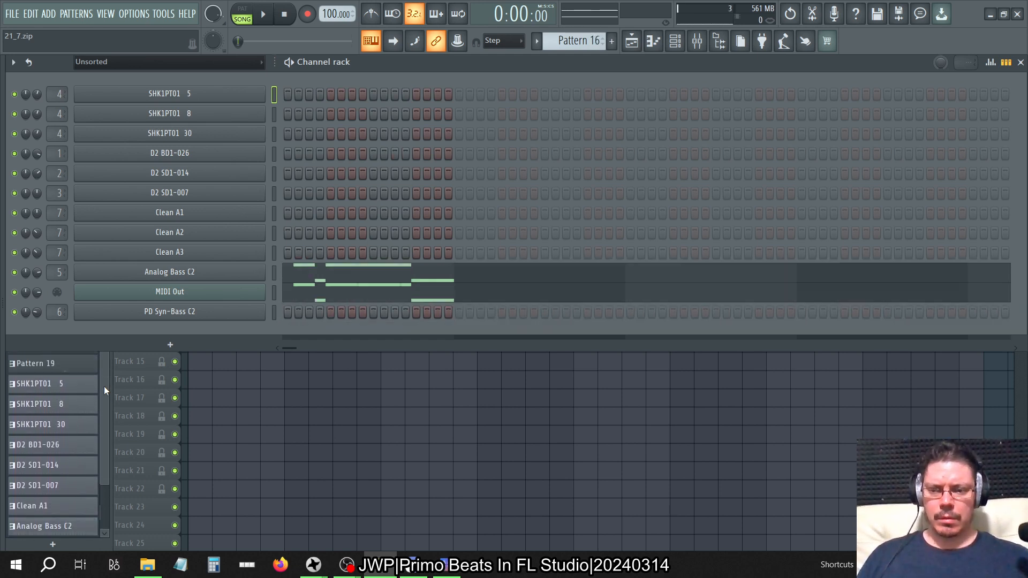
scroll(104, 387, down, 3)
scroll(104, 386, up, 2)
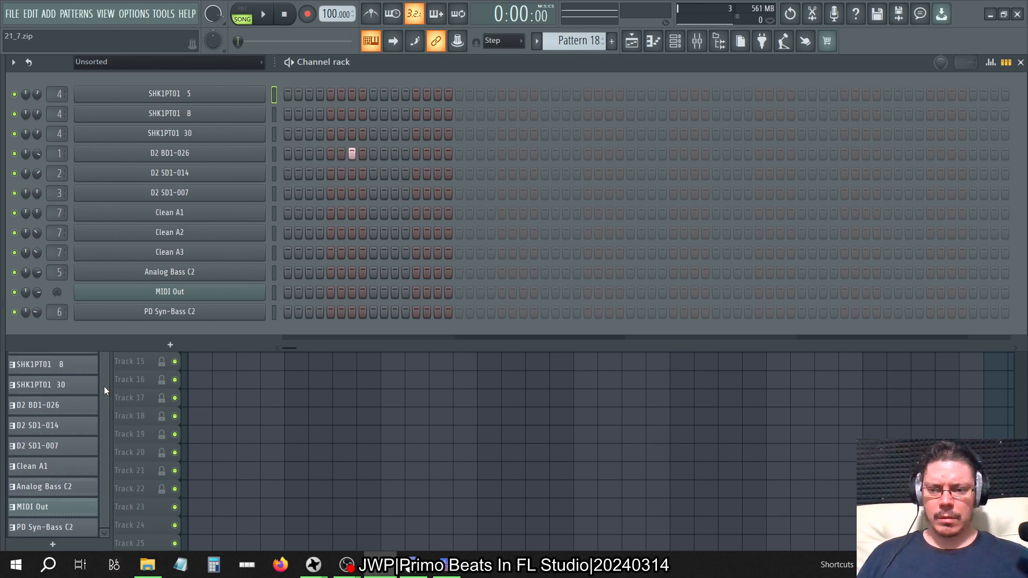
Step: Select the MIDI Out channel in the channel rack and return to the SHK1PT01 5 pattern
click(273, 276)
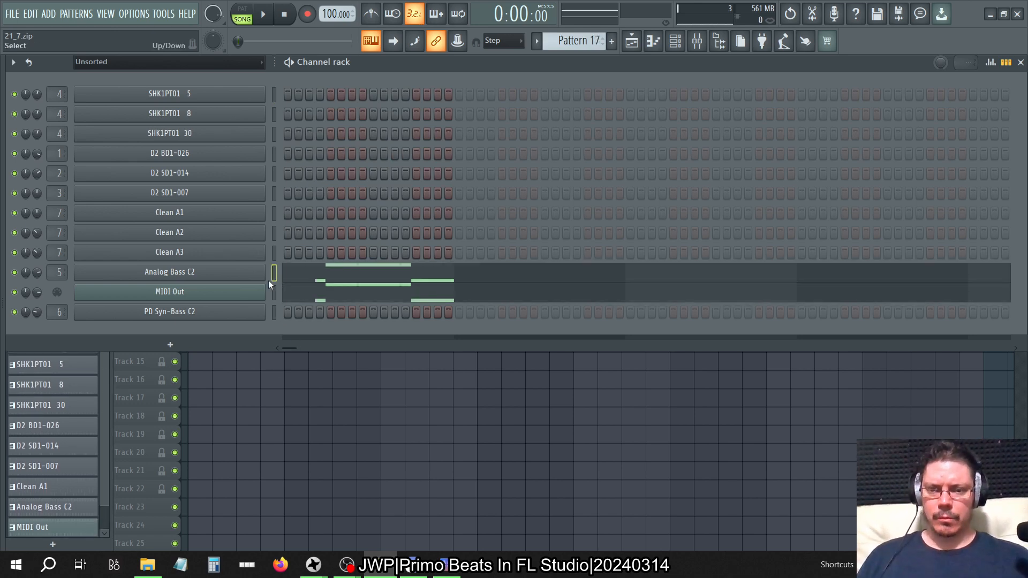
key(KP_Add)
key(KP_Add)
key(KP_Add)
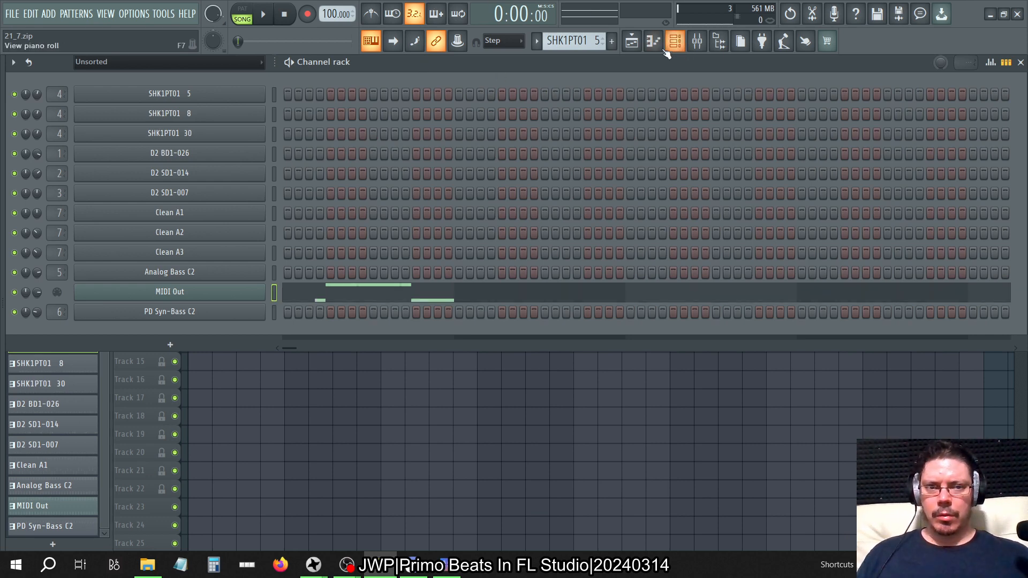
Step: Return to the playlist and add a new arrangement named Consolidated
click(631, 40)
click(251, 63)
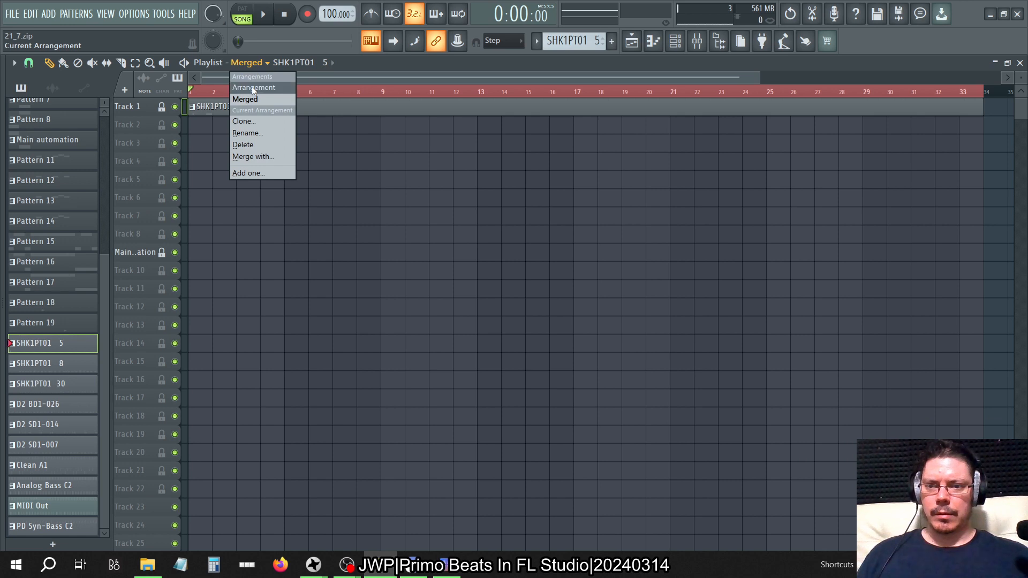
click(252, 174)
text(Co)
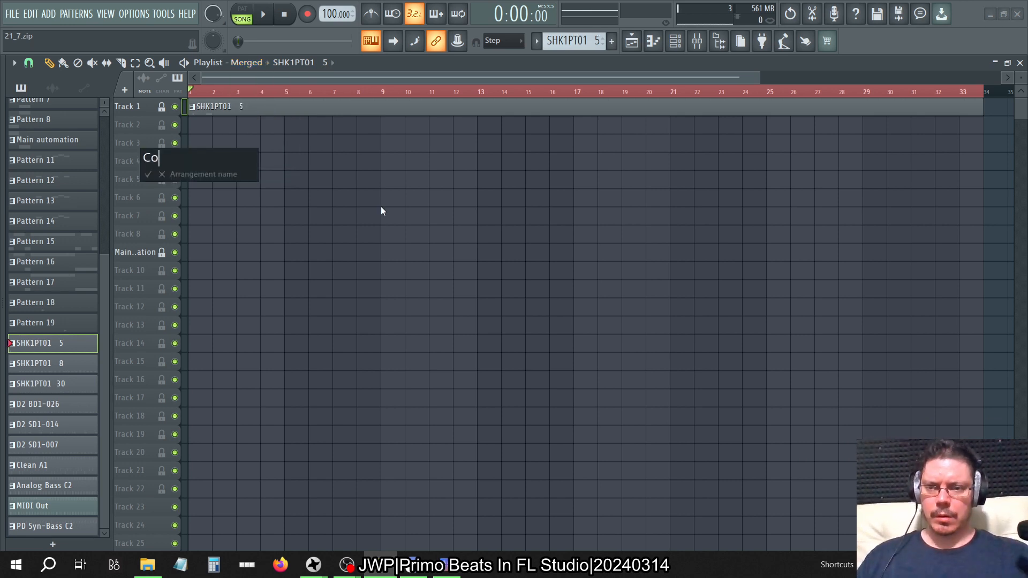
text(nsolidated)
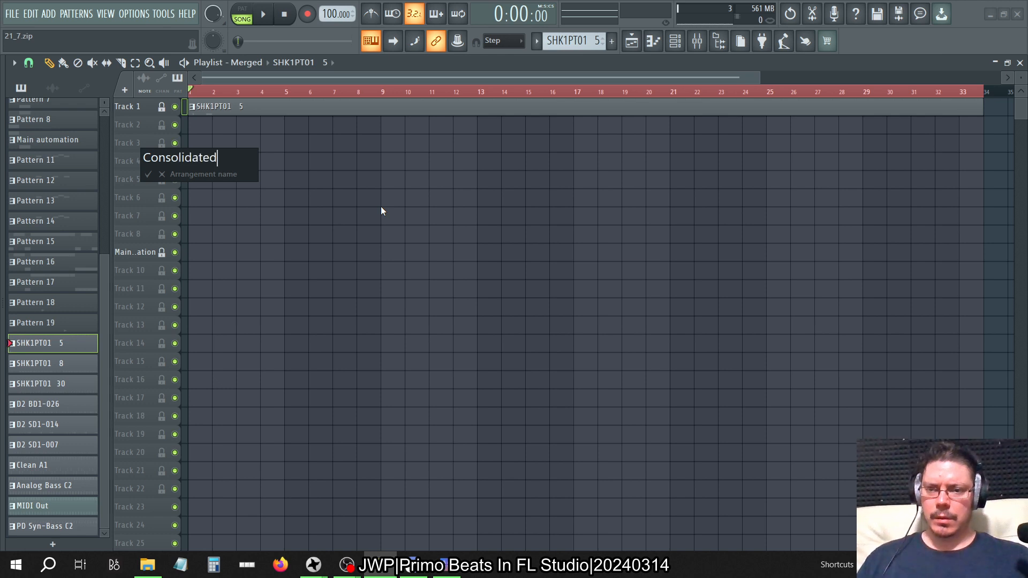
key(Return)
Step: Switch to the Audio folder in File Explorer, maximize its window and widen the Name column to fit the full file names
key(alt+Tab)
key(alt+Tab)
key(alt+Tab)
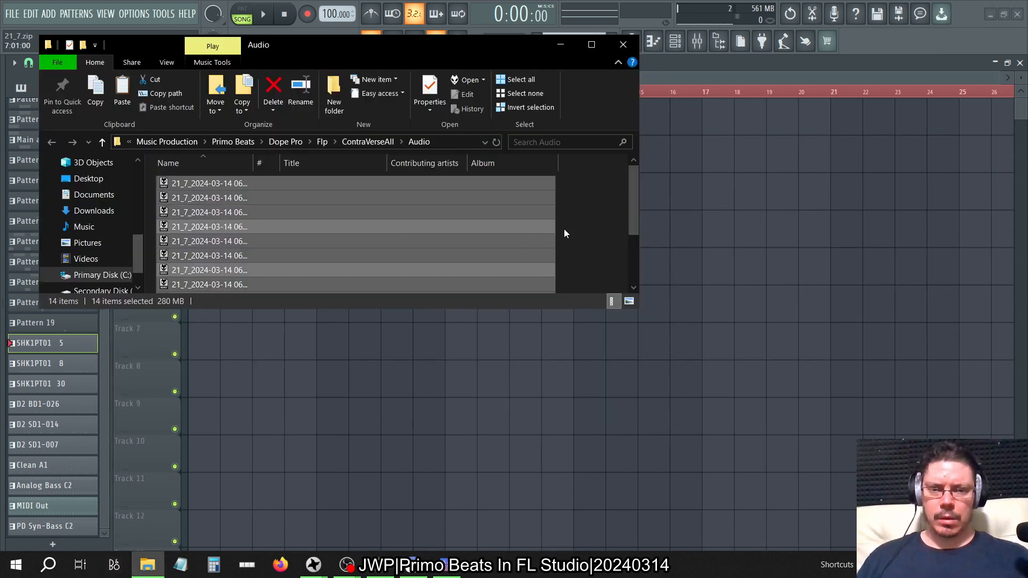
click(594, 43)
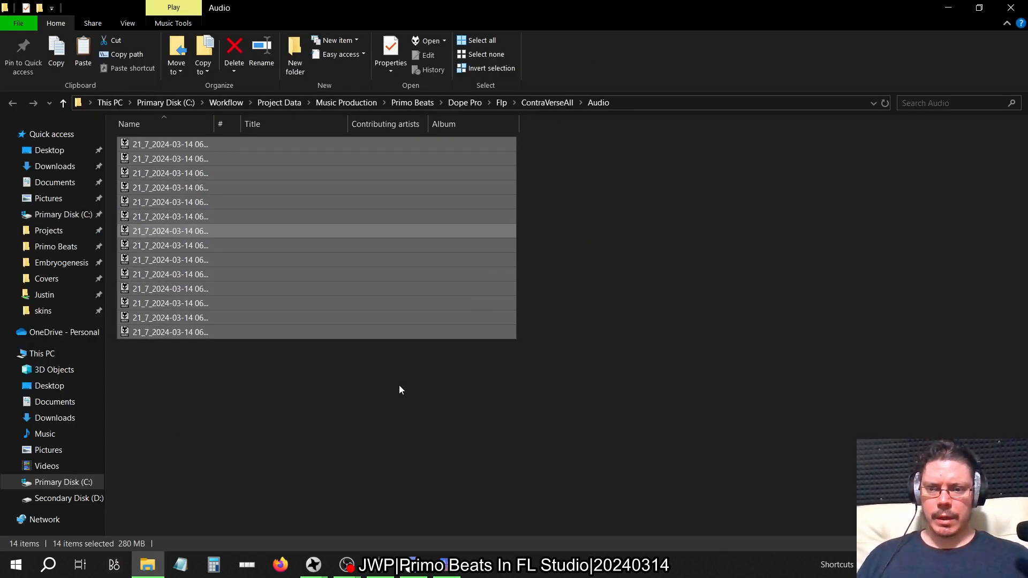
double_click(213, 123)
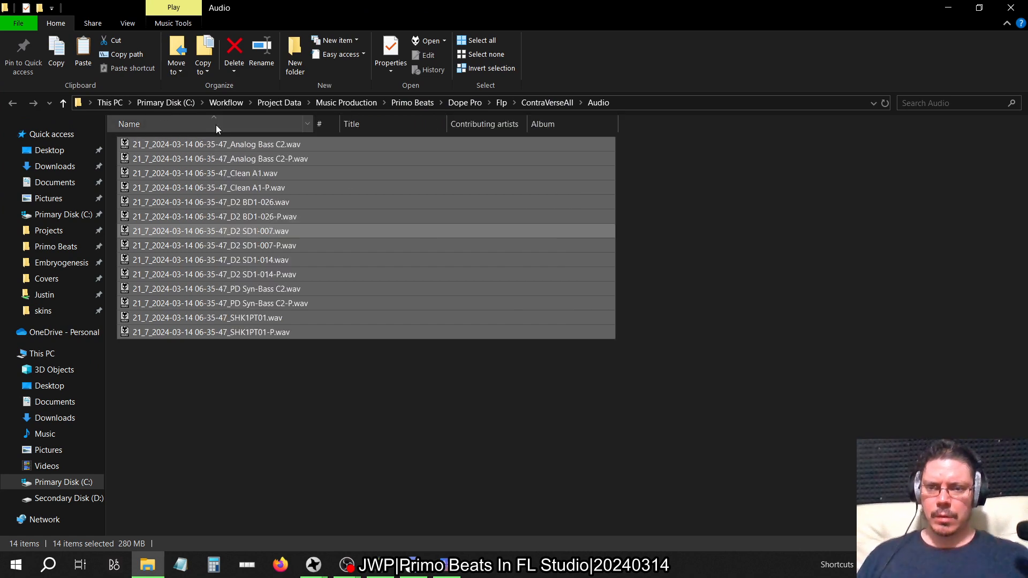
key(alt+Tab)
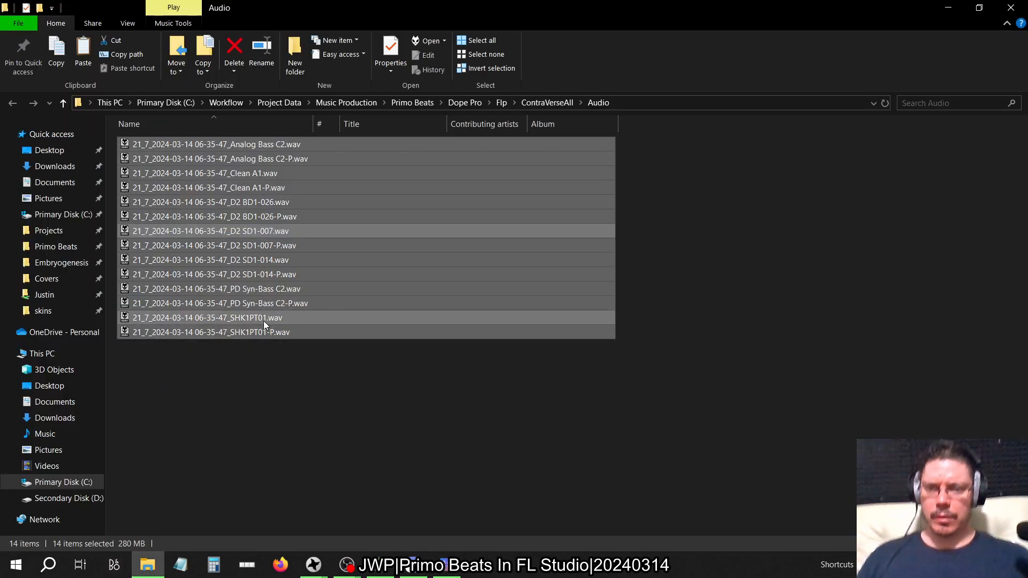
Step: Add the Date created column to the Audio folder listing and sort the files newest first
right_click(496, 384)
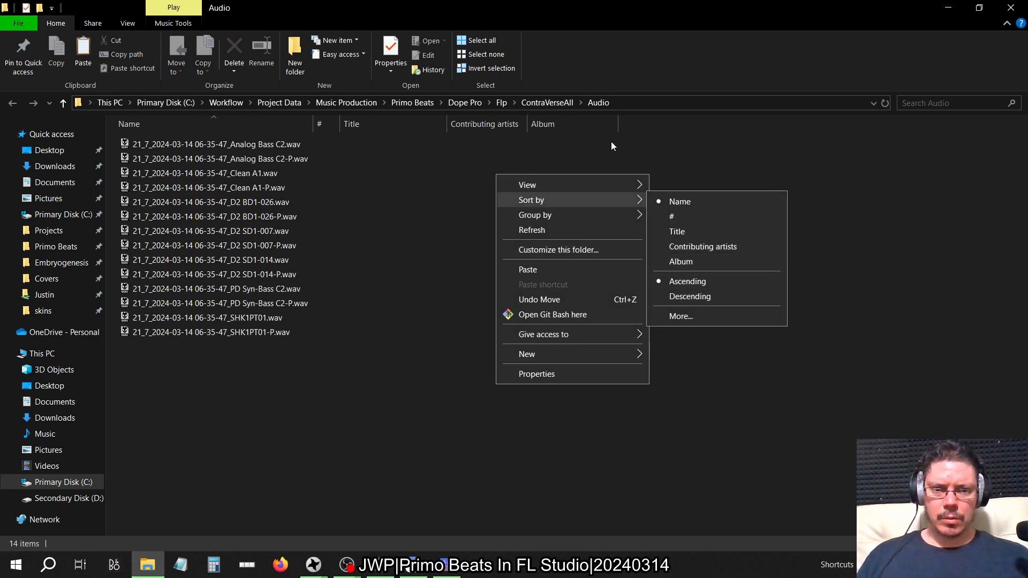
click(564, 117)
right_click(564, 117)
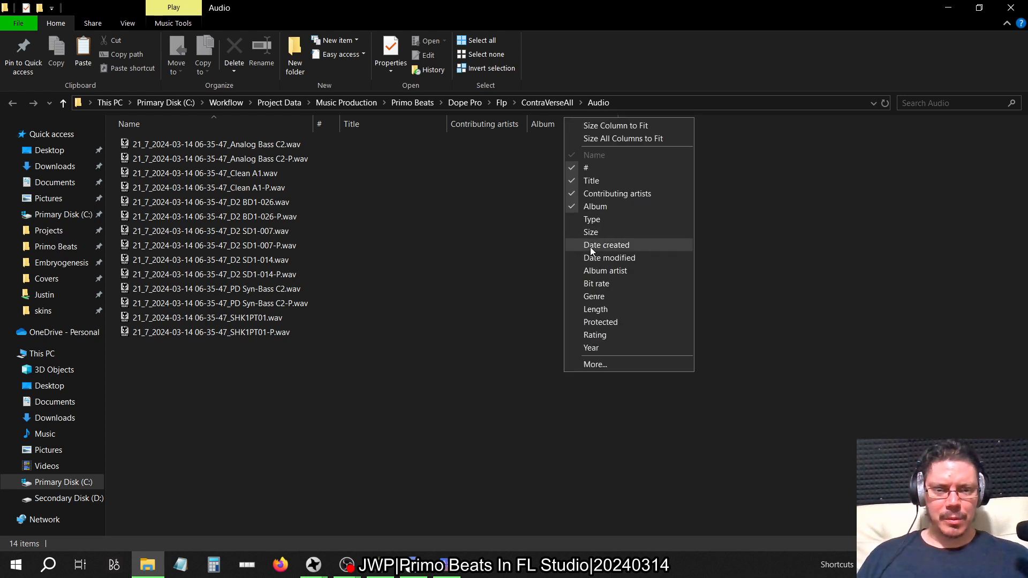
click(591, 246)
click(662, 122)
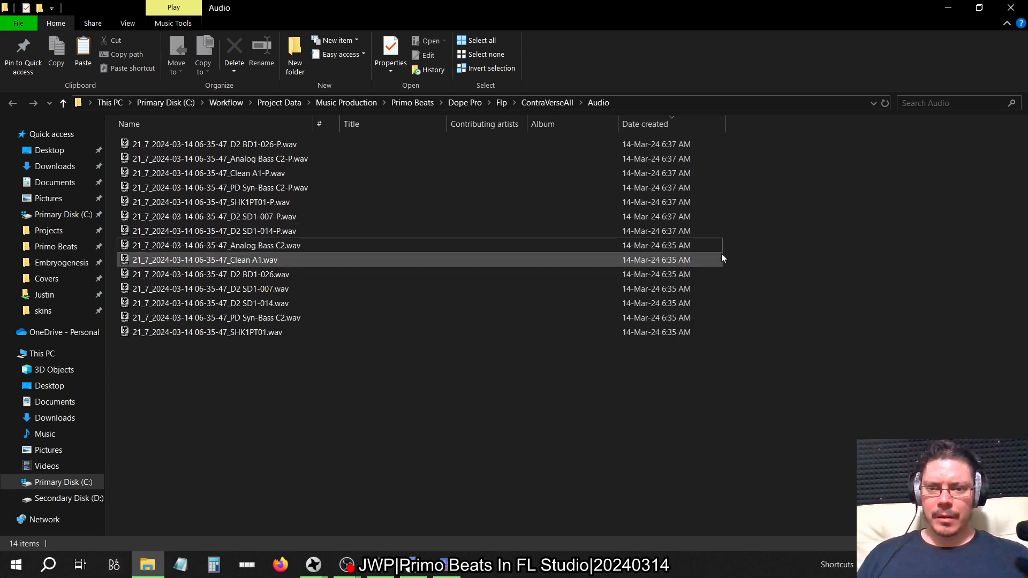
Step: Select the seven wave files ending in -P and place them at the start of the FL Studio playlist from Track 1 down
click(312, 145)
shift+click(291, 230)
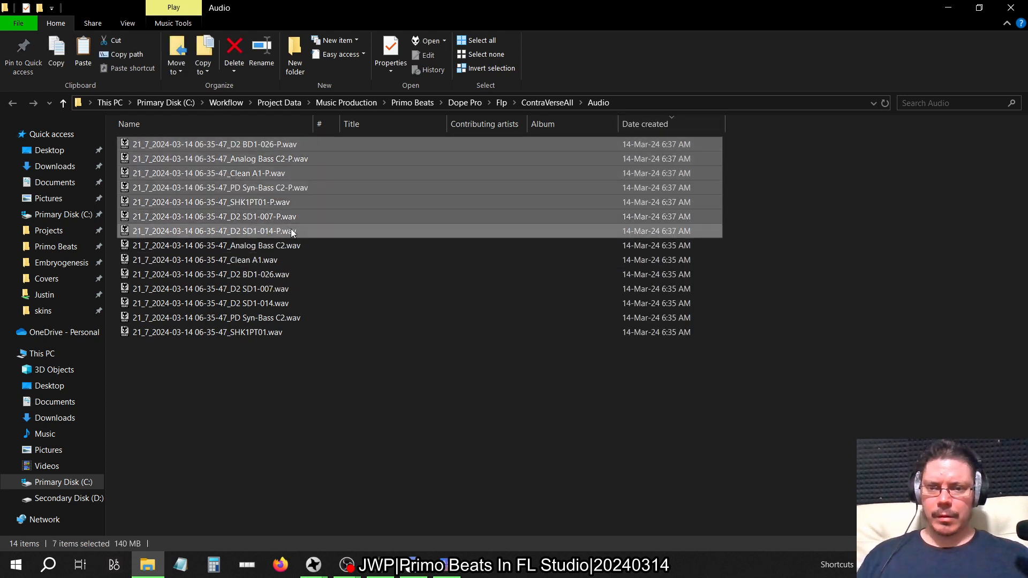
key(super+Right)
drag(696, 173, 195, 111)
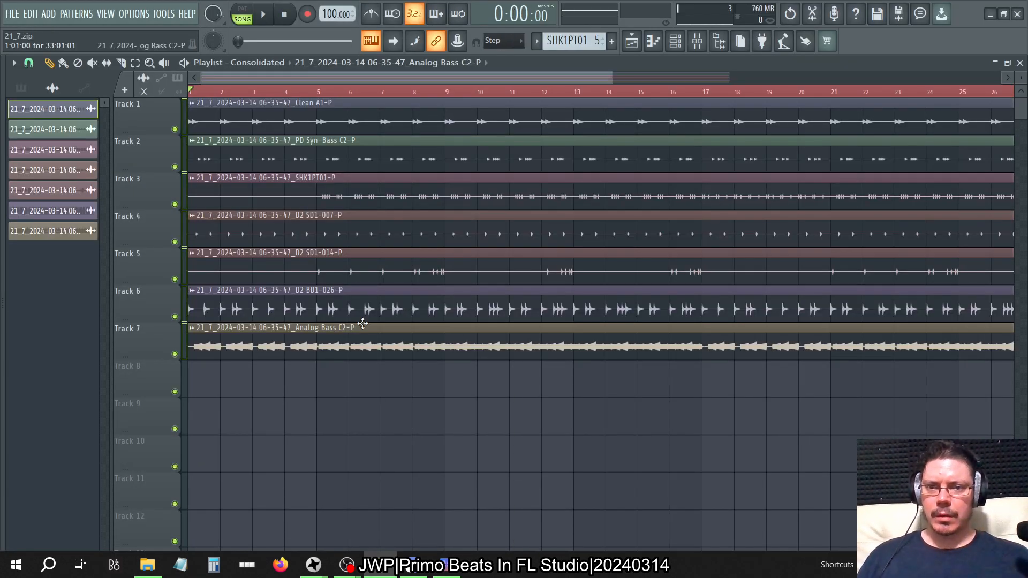
Step: Move the D2 BD1-026-P, D2 SD1-007-P, D2 SD1-014-P and SHK1PT01-P clips to Tracks 8, 9, 10 and 11
drag(353, 309, 349, 408)
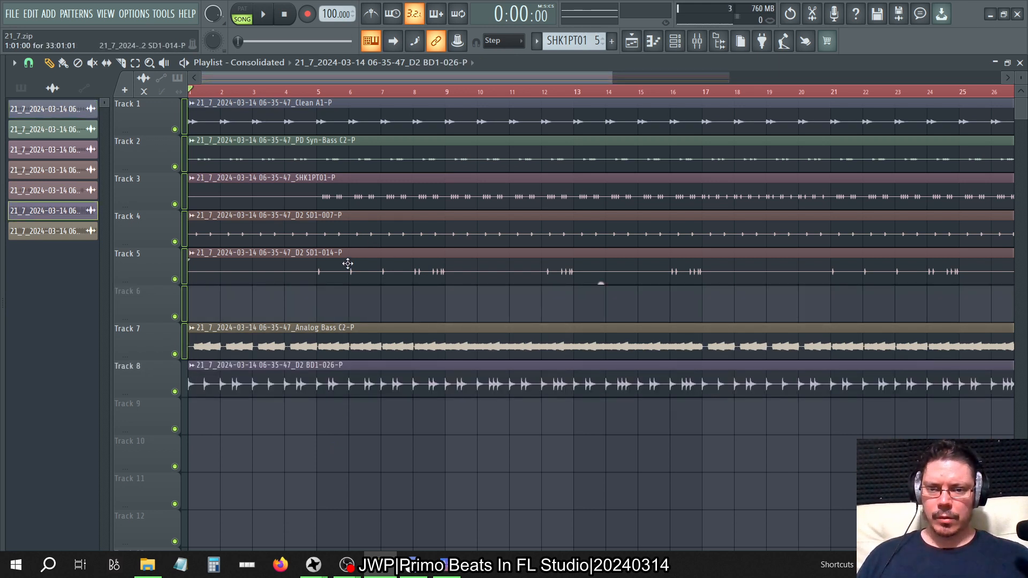
drag(347, 232, 310, 415)
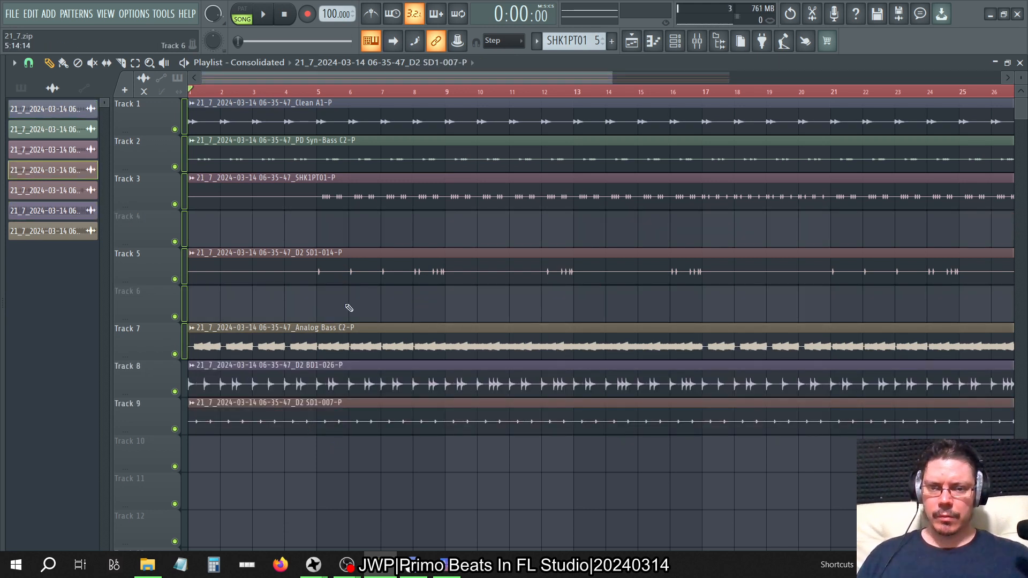
drag(340, 261, 305, 452)
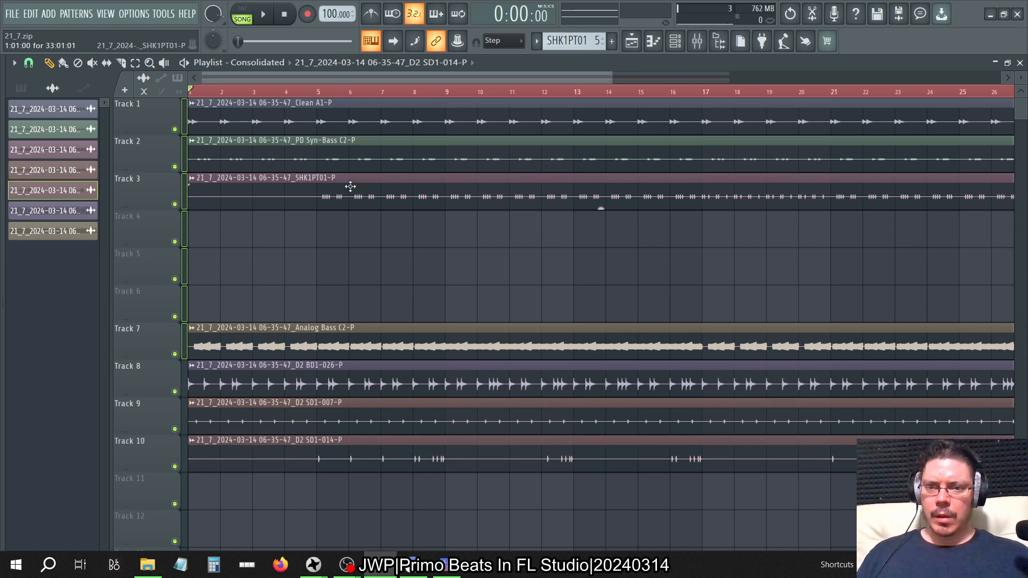
drag(348, 183, 321, 500)
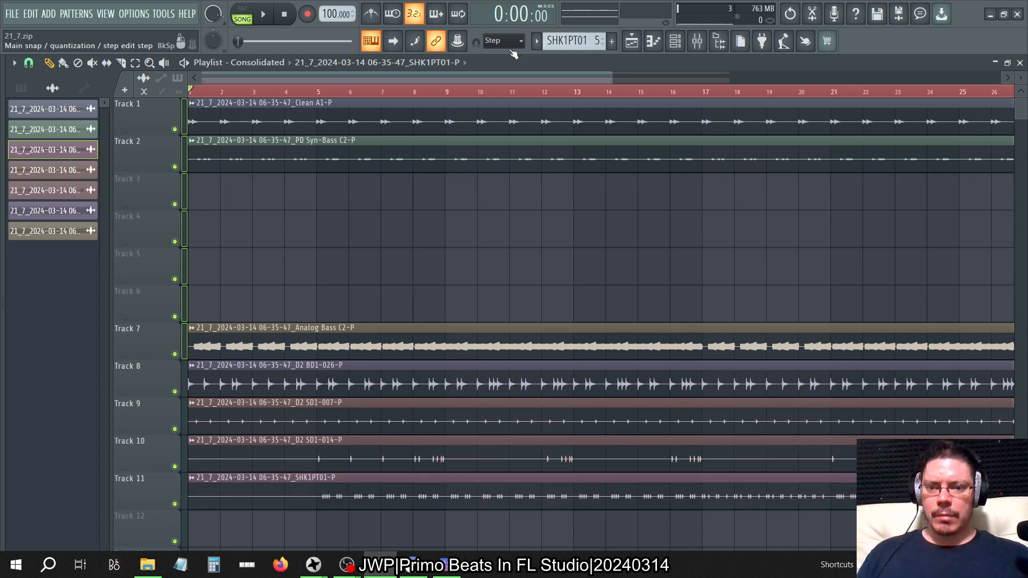
Step: Move the Analog Bass C2-P, PD Syn-Bass C2-P and Clean A1-P clips to Tracks 13, 14 and 15
drag(345, 152, 278, 449)
drag(344, 262, 294, 488)
drag(290, 445, 292, 517)
scroll(310, 241, up, 2)
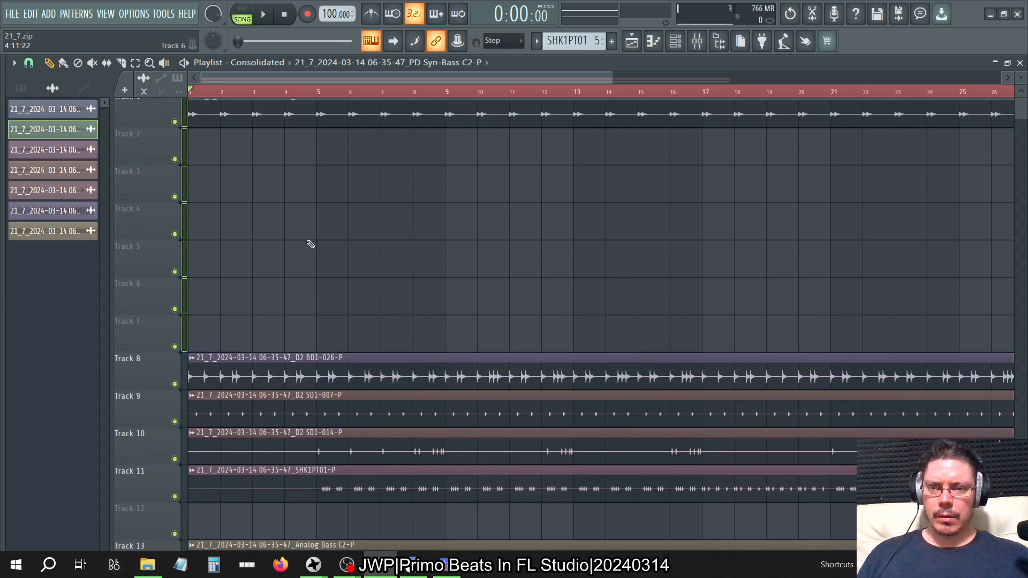
drag(324, 107, 340, 454)
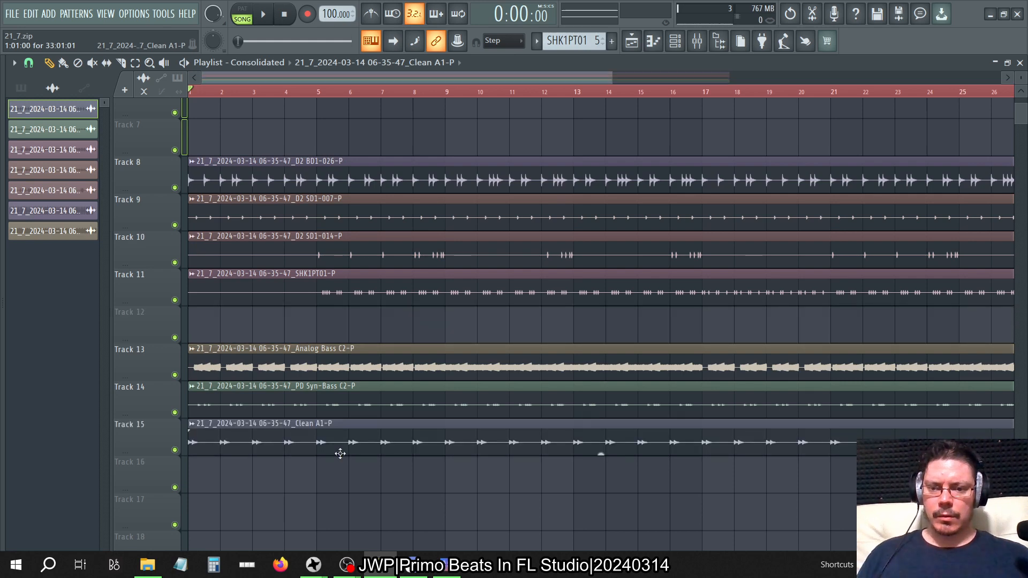
Step: Close the gap at Track 12 and move all seven clips up together to Tracks 1 through 7, keeping their order
drag(424, 511, 297, 321)
ctrl+click(375, 477)
drag(376, 477, 271, 144)
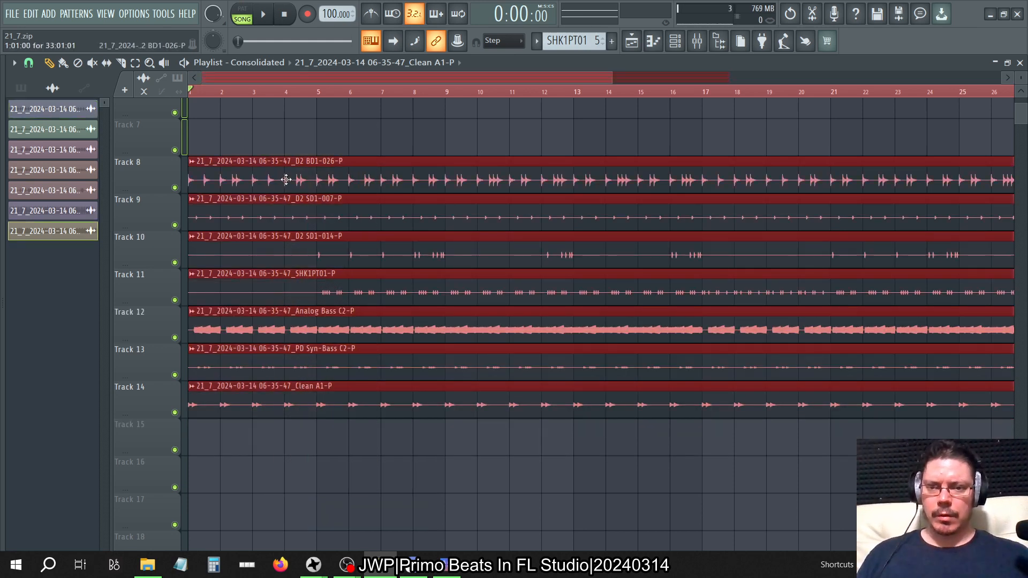
drag(287, 178, 232, 4)
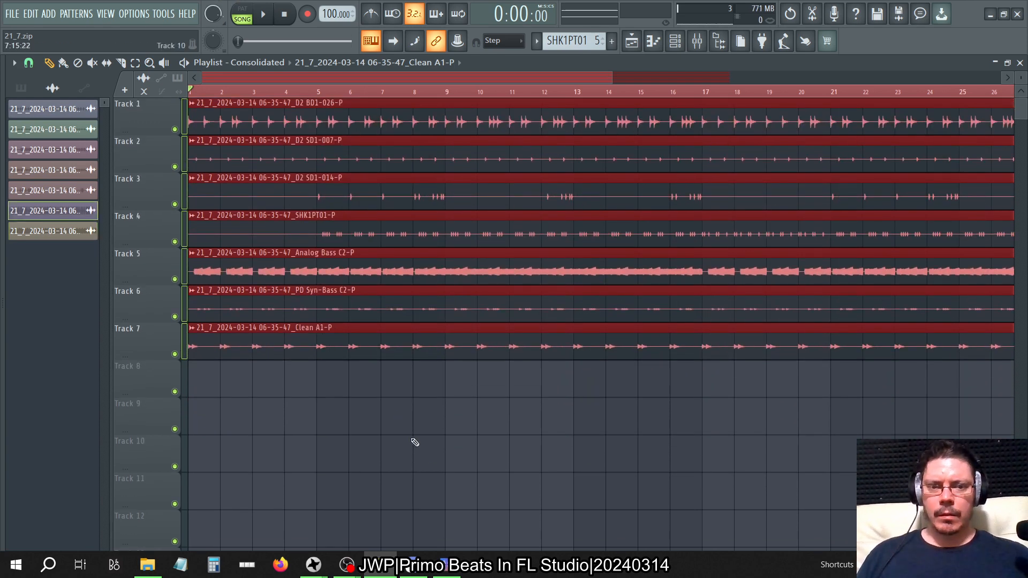
click(431, 471)
Step: Open the mixer and bring up the channel rack with the audio clip channels
click(697, 42)
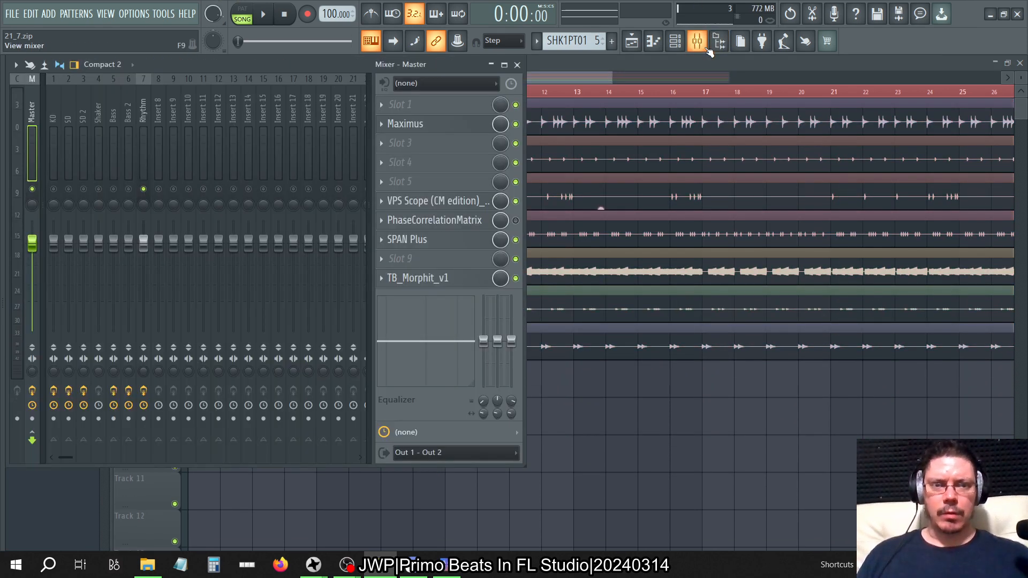
click(675, 42)
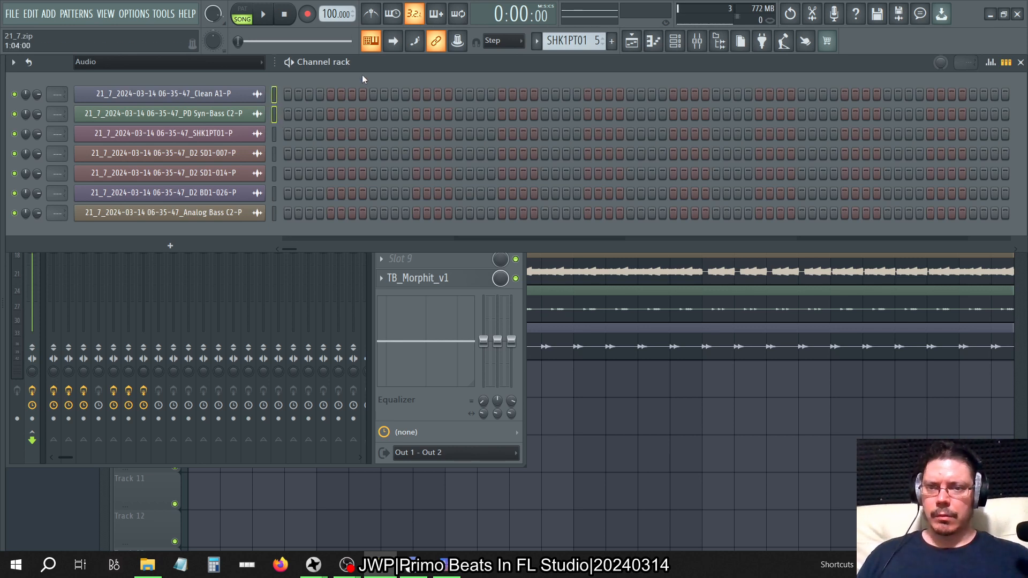
key(KP_Subtract)
key(KP_Subtract)
key(KP_Subtract)
key(KP_Subtract)
key(KP_Subtract)
key(KP_Subtract)
key(KP_Subtract)
key(KP_Subtract)
key(KP_Subtract)
key(KP_Subtract)
key(KP_Subtract)
key(KP_Subtract)
key(KP_Subtract)
key(KP_Subtract)
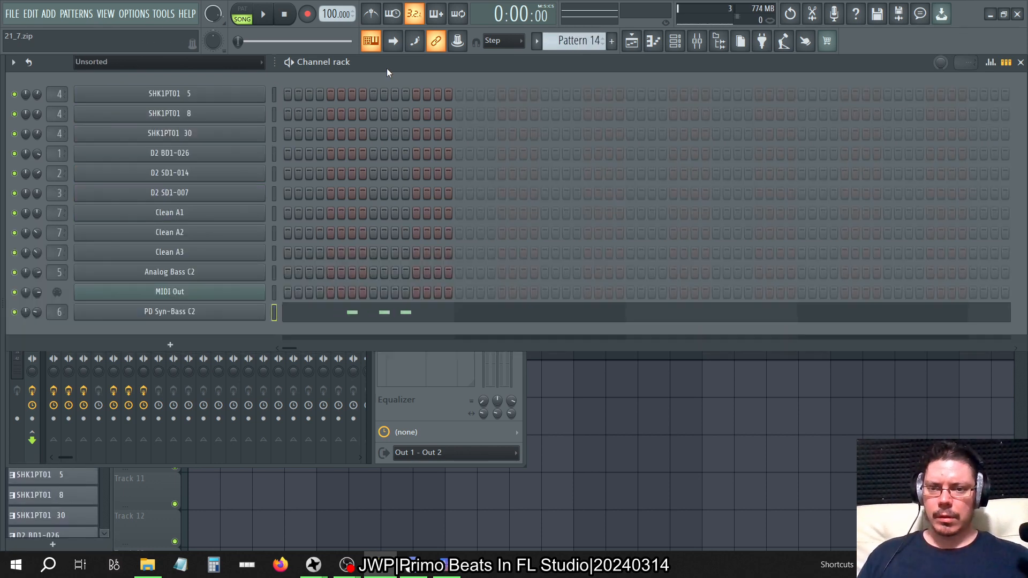
key(KP_Subtract)
key(KP_Subtract)
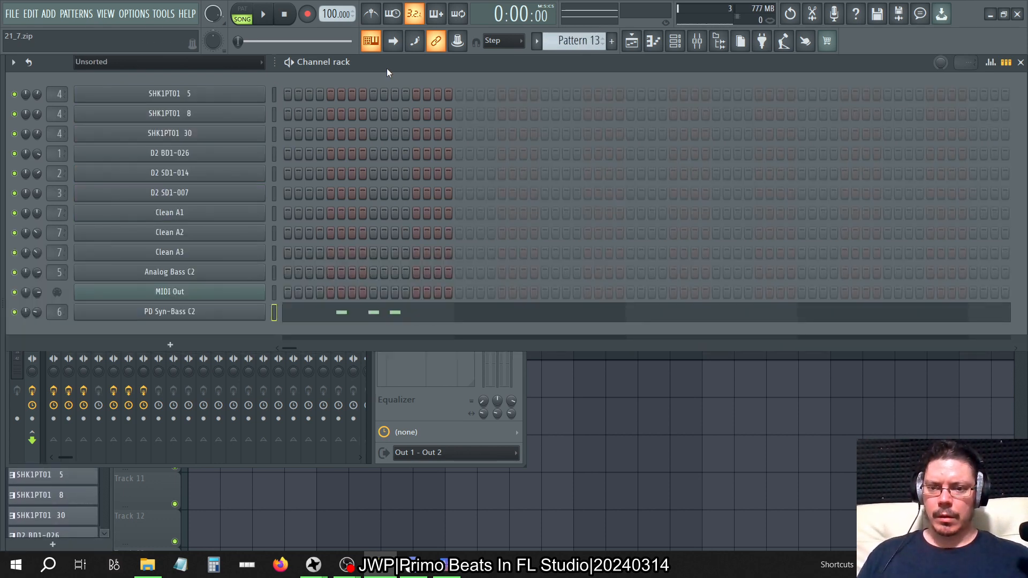
key(ctrl+z)
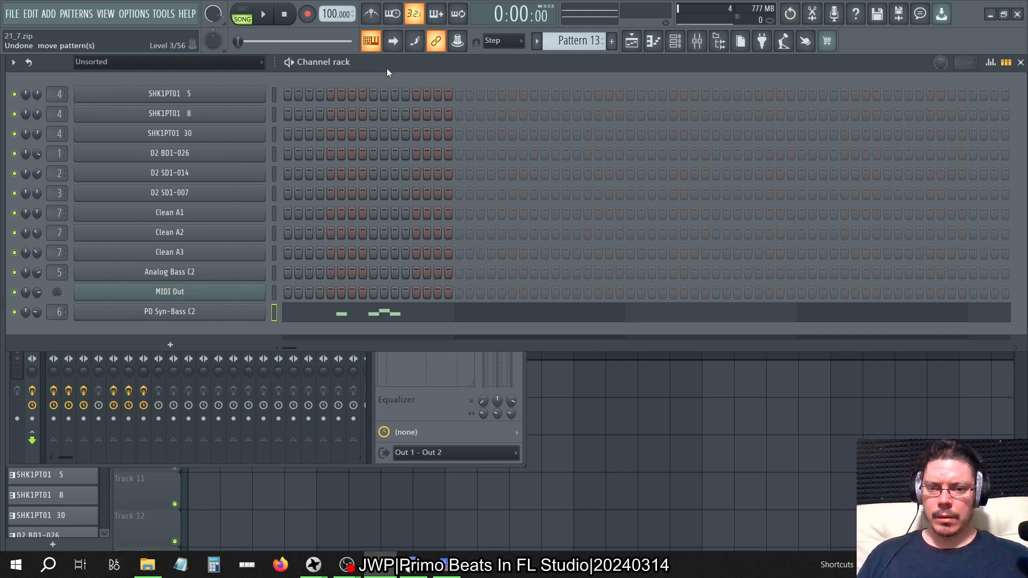
key(ctrl+z)
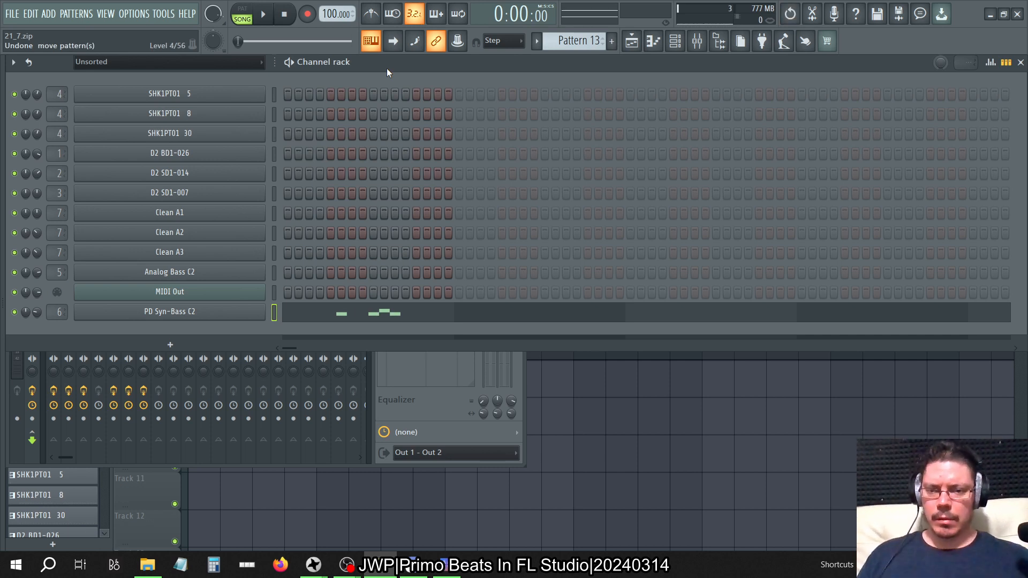
key(Down)
key(Down)
key(Down)
key(Down)
key(Down)
key(Down)
key(Down)
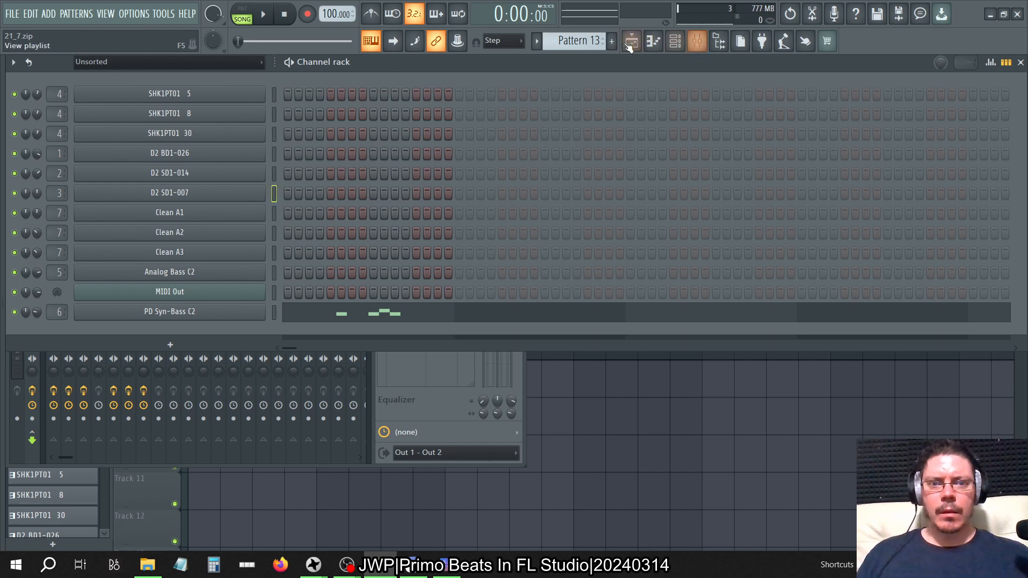
Step: Advance through the pattern list to the empty Pattern 31
scroll(574, 41, up, 7)
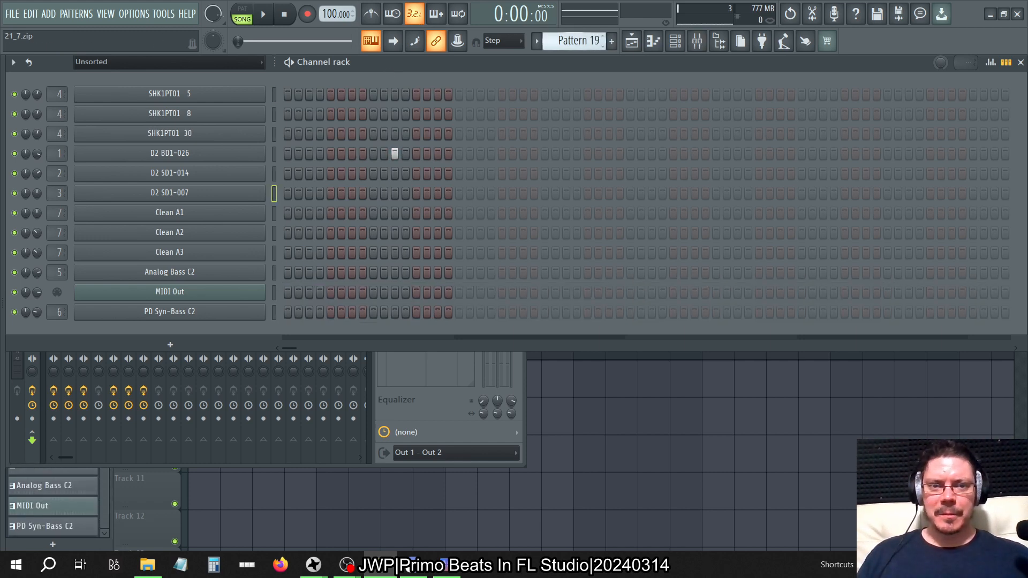
scroll(574, 41, up, 5)
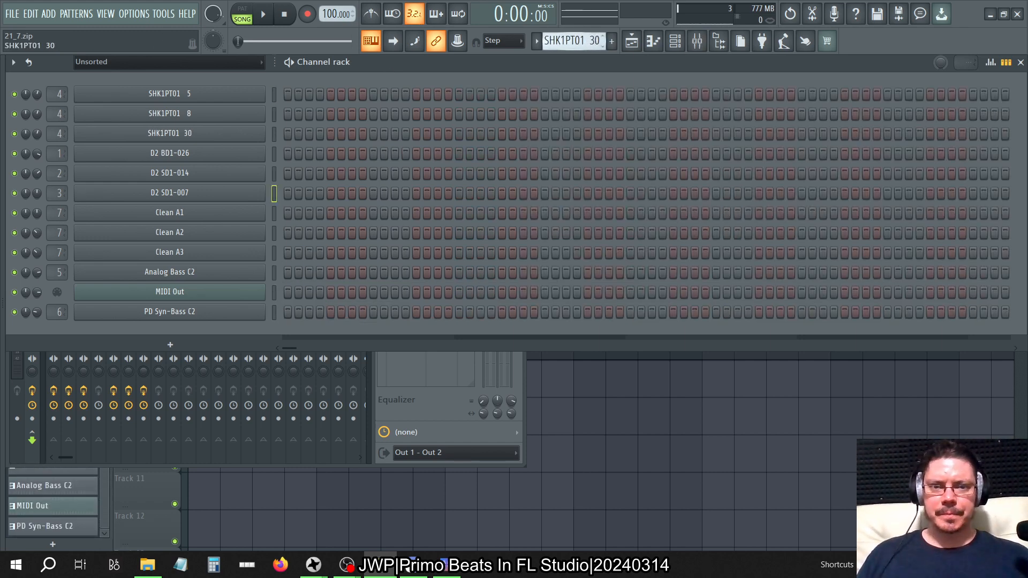
scroll(574, 40, up, 4)
scroll(574, 41, down, 3)
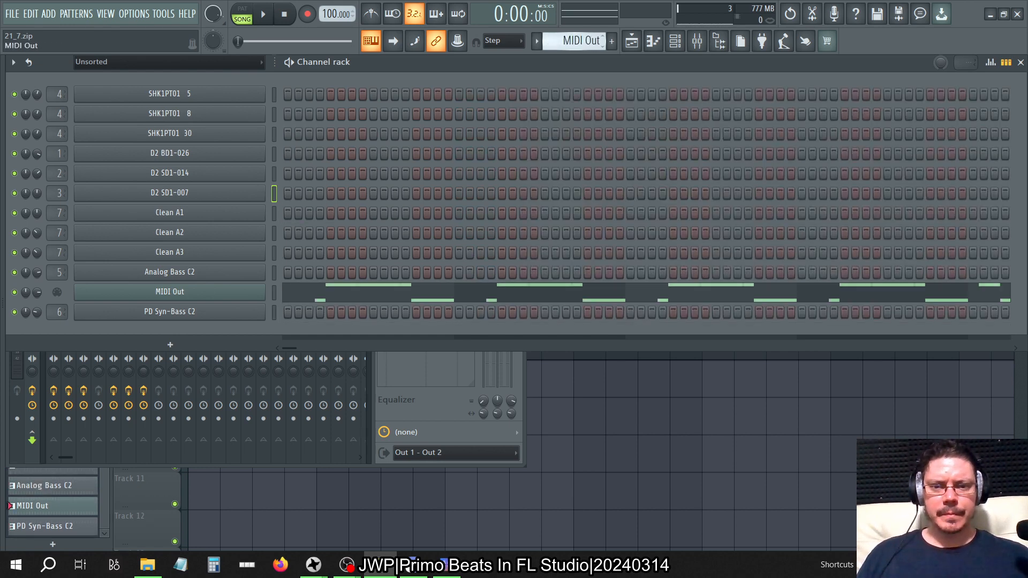
scroll(574, 40, up, 3)
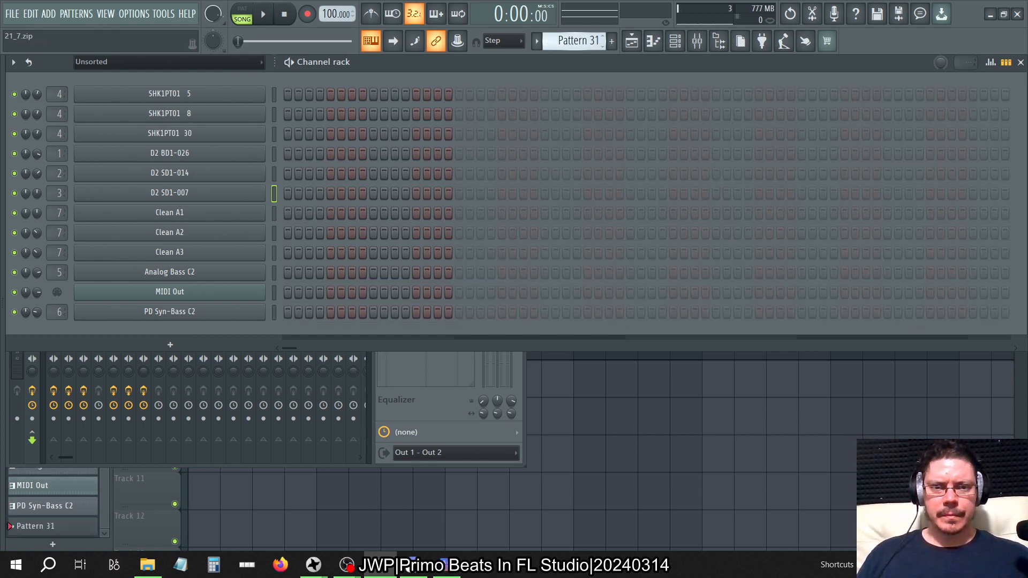
Step: Check the channel rack with all channels shown and filter it to the Audio group
click(235, 62)
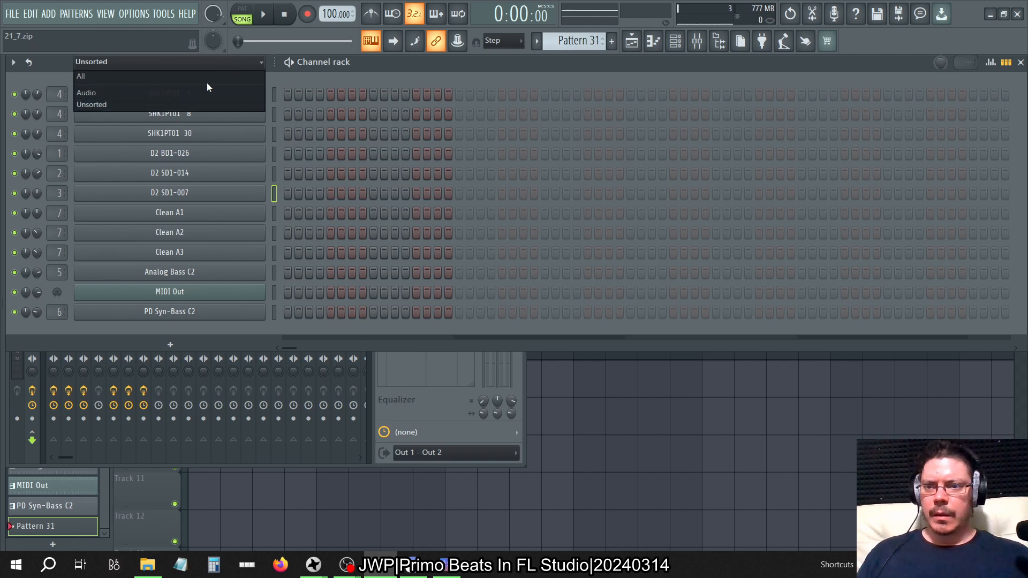
click(204, 76)
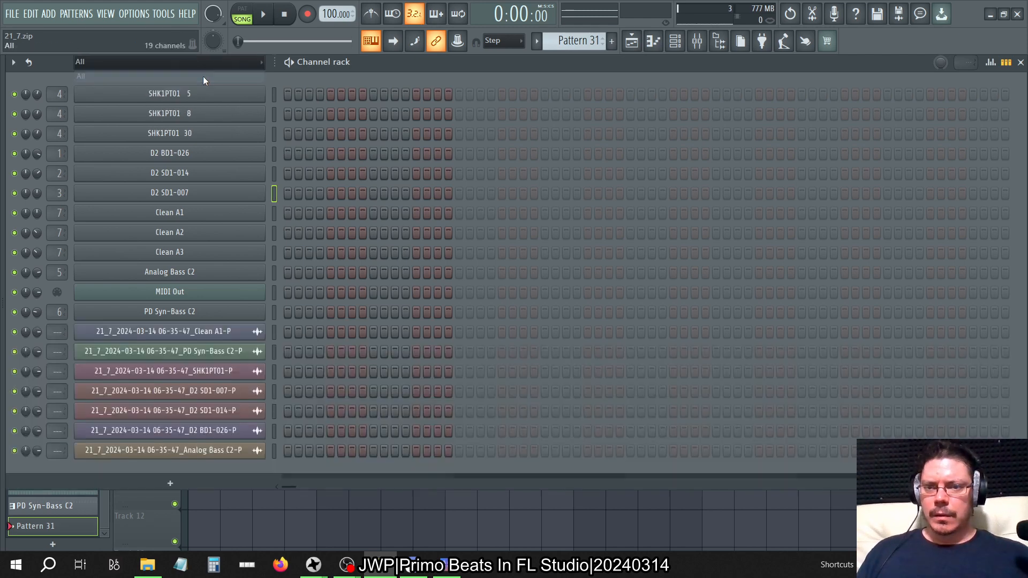
click(227, 62)
click(183, 95)
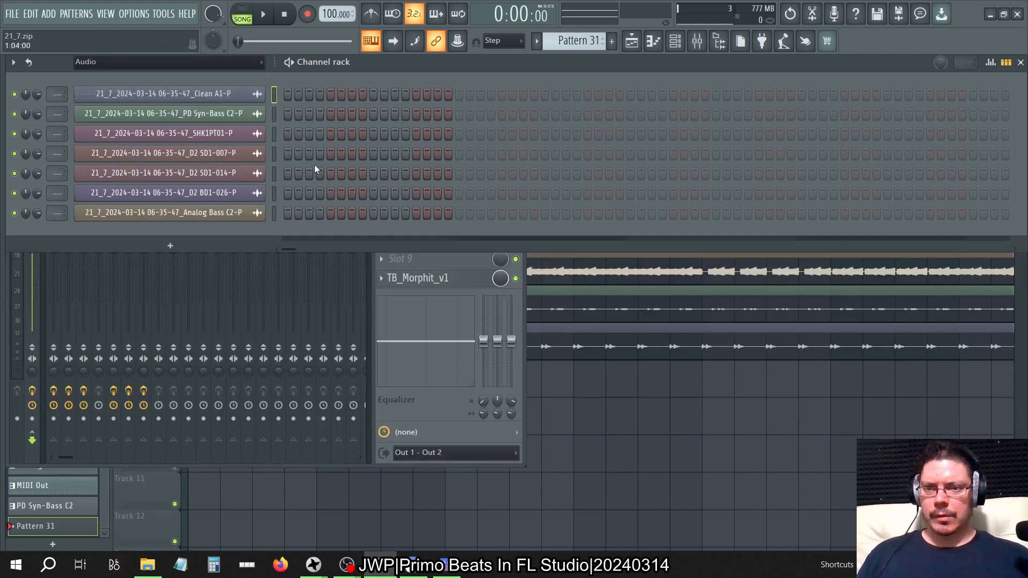
Step: Move the PD Syn-Bass C2-P and Clean A1-P channels to the end of the rack, with Clean A1-P last
click(275, 112)
key(alt+Down)
key(alt+Down)
key(alt+Down)
key(alt+Down)
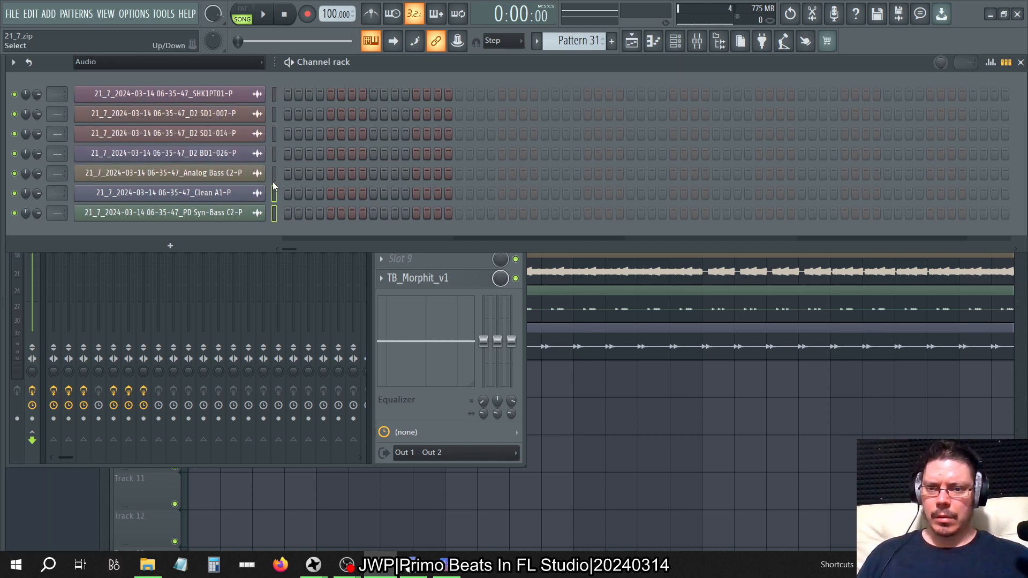
click(273, 184)
key(alt+Down)
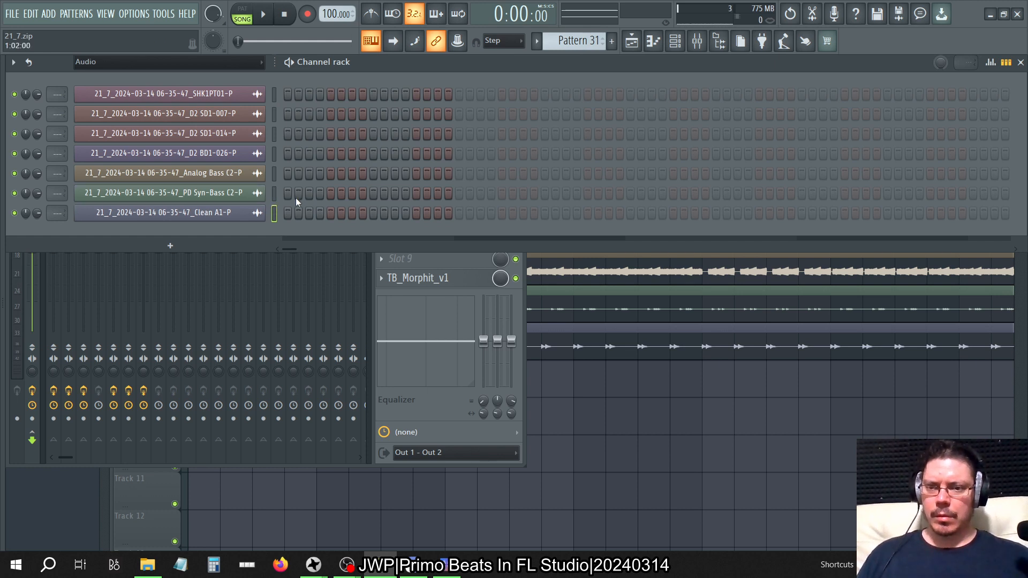
Step: Move the D2 BD1-026-P channel to the first position and place SHK1PT01-P directly after D2 SD1-014-P
click(275, 174)
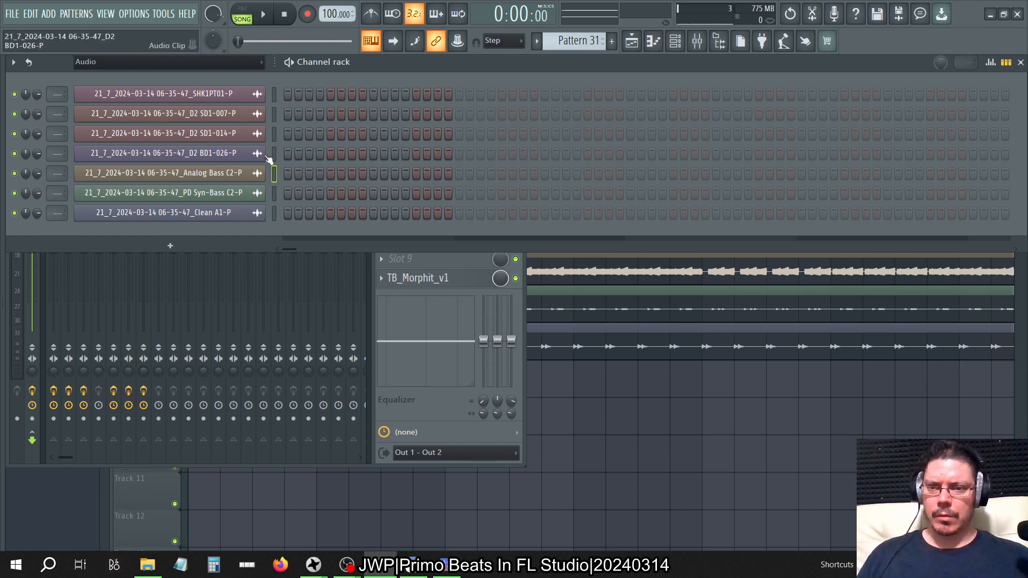
click(275, 154)
key(alt+Up)
key(alt+Up)
key(alt+Up)
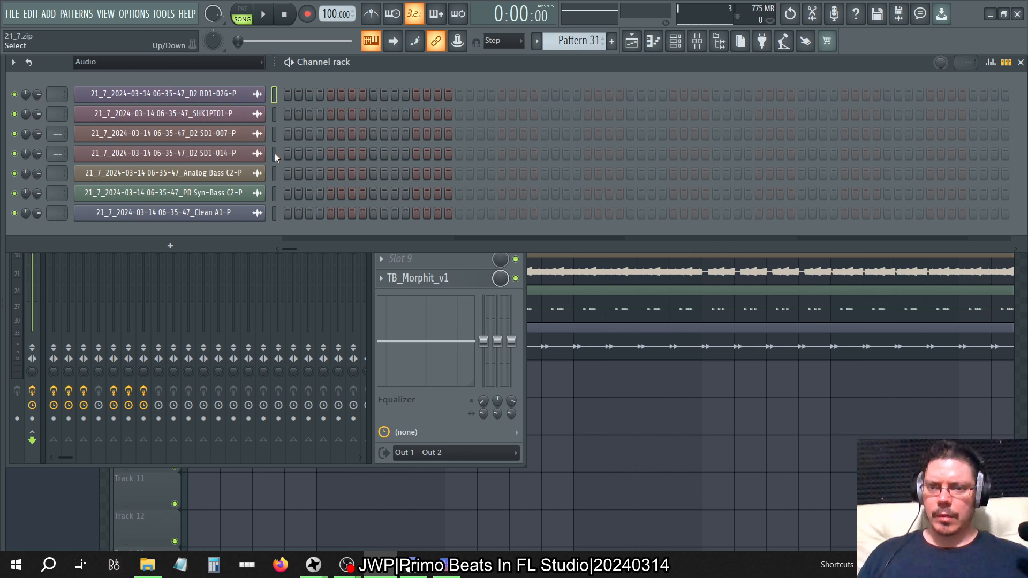
key(Down)
key(alt+Down)
key(alt+Down)
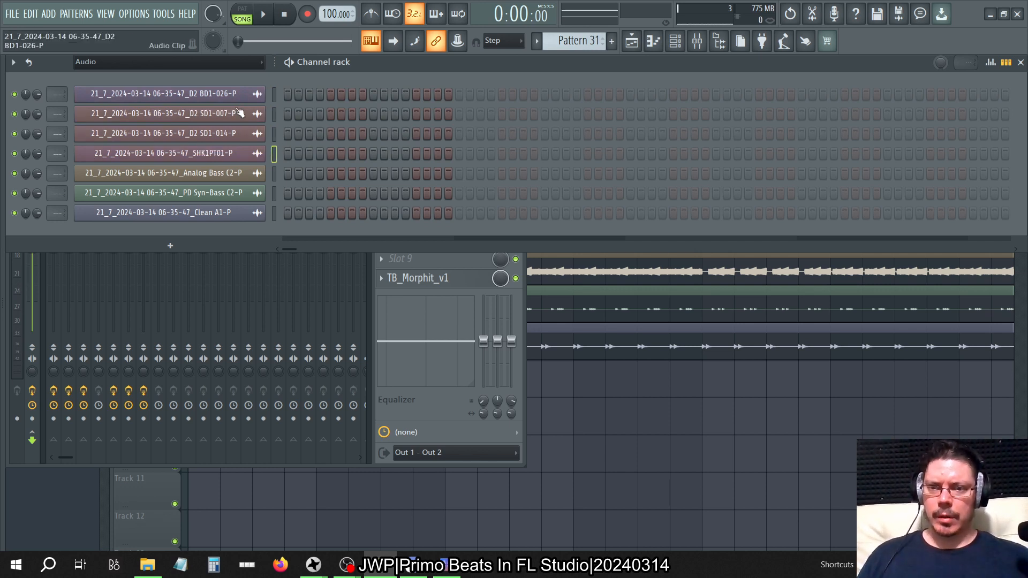
Step: Route the seven audio channels in rack order to mixer tracks 1, 2, 2, 3, 4, 5 and 6, and shrink the channel rack
drag(57, 95, 57, 90)
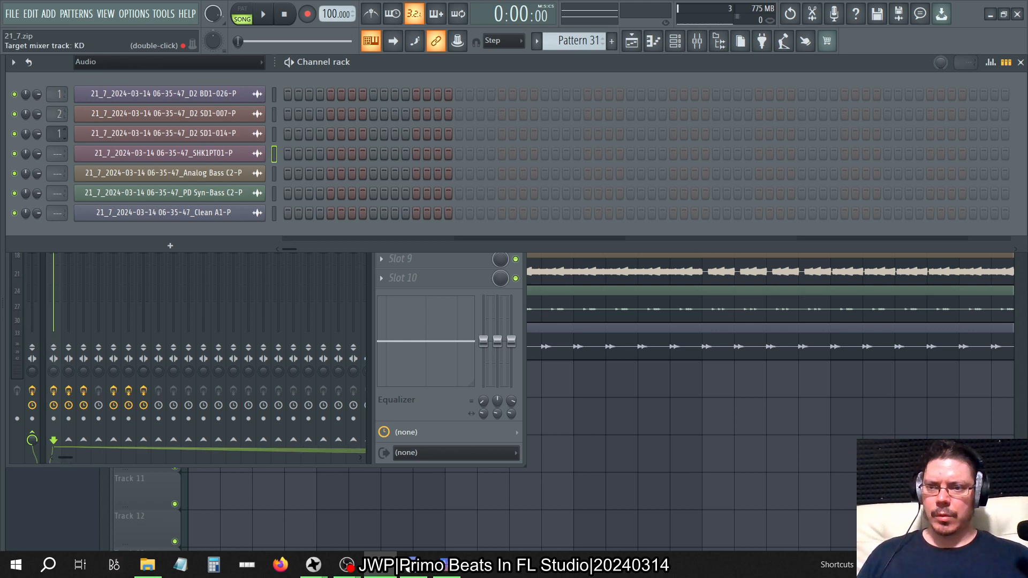
drag(57, 133, 57, 180)
drag(56, 219, 56, 206)
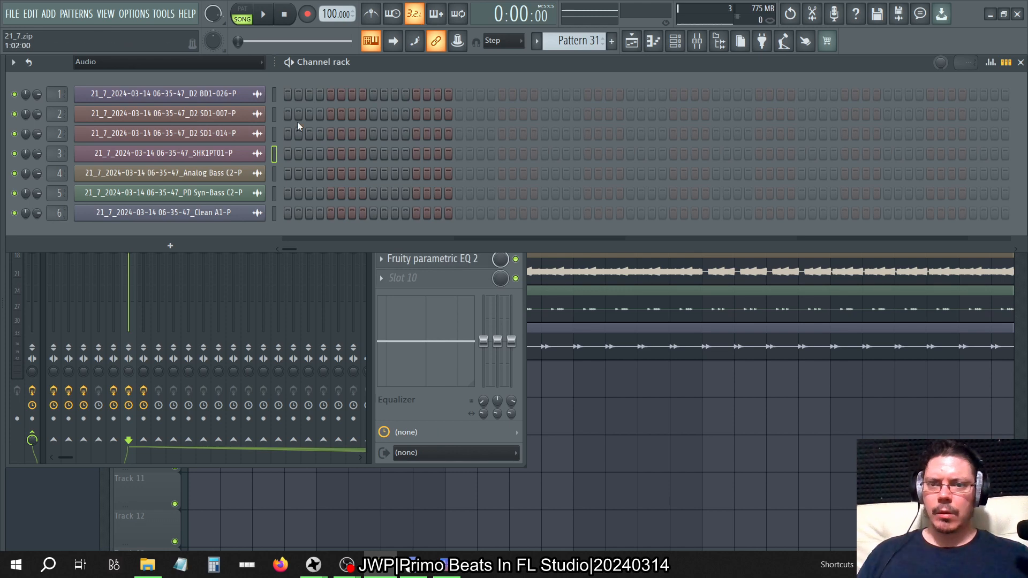
double_click(465, 64)
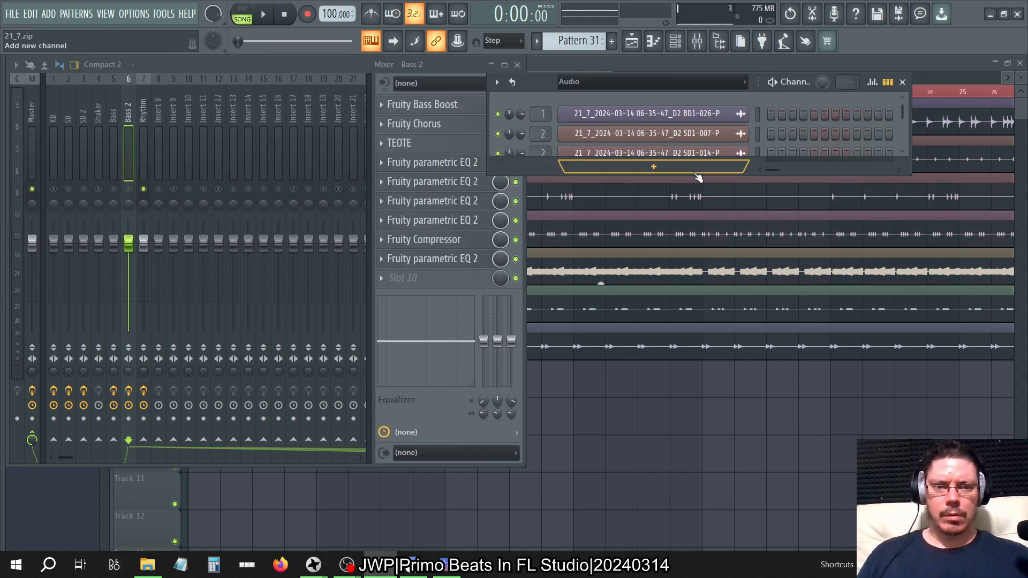
Step: Enlarge the channel rack and route SD1-014-P, SHK1PT01-P, Analog Bass C2-P, PD Syn-Bass C2-P and Clean A1-P to mixer tracks 3, 4, 5, 6 and 7
drag(691, 174, 721, 343)
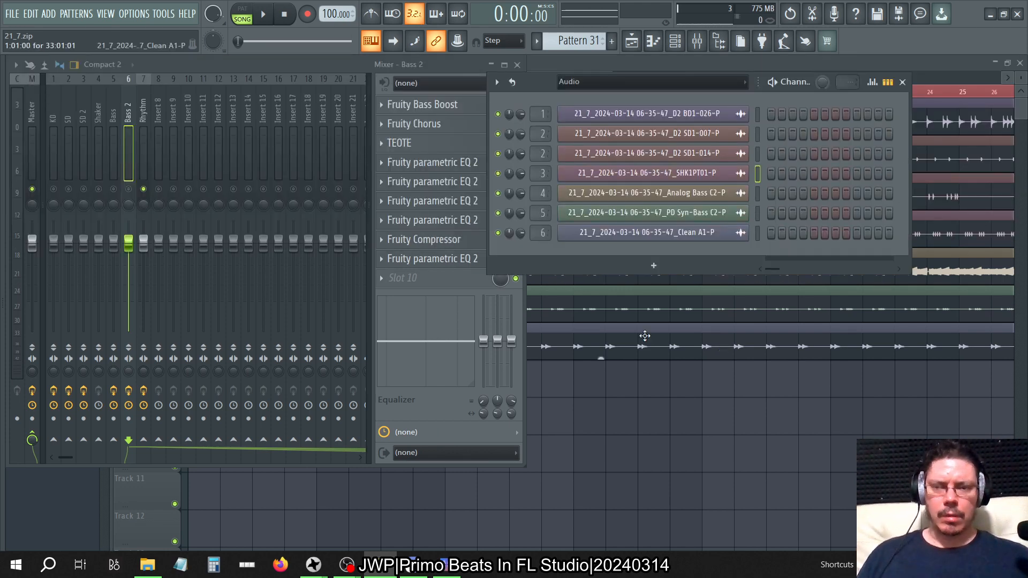
click(240, 69)
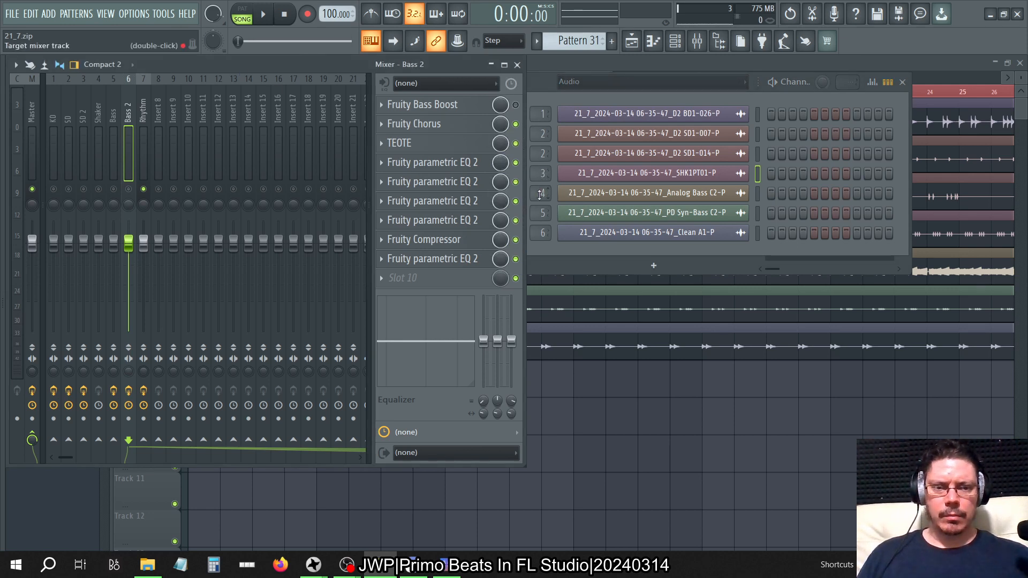
click(542, 233)
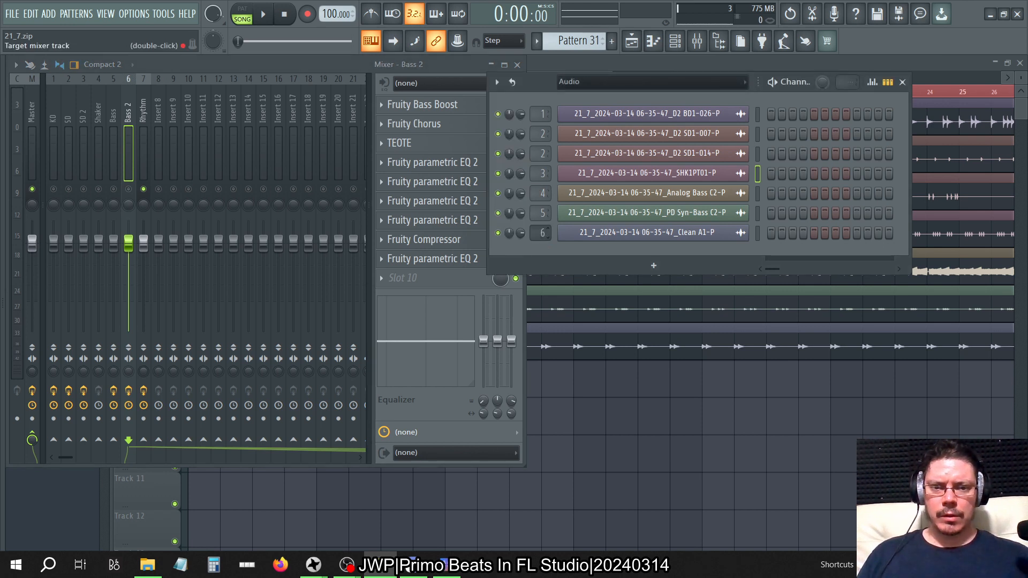
scroll(542, 232, up, 1)
scroll(543, 213, up, 1)
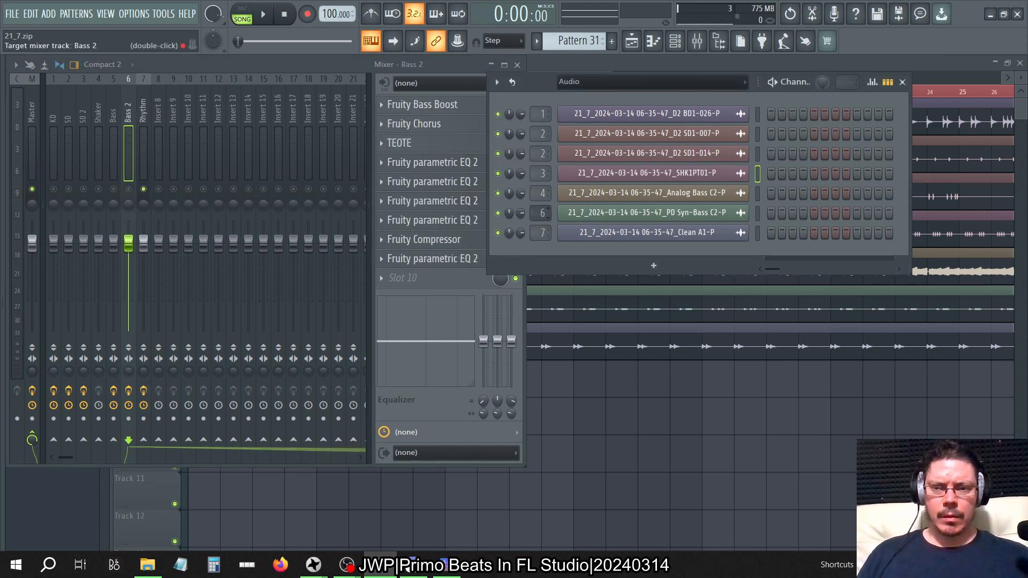
scroll(542, 193, up, 1)
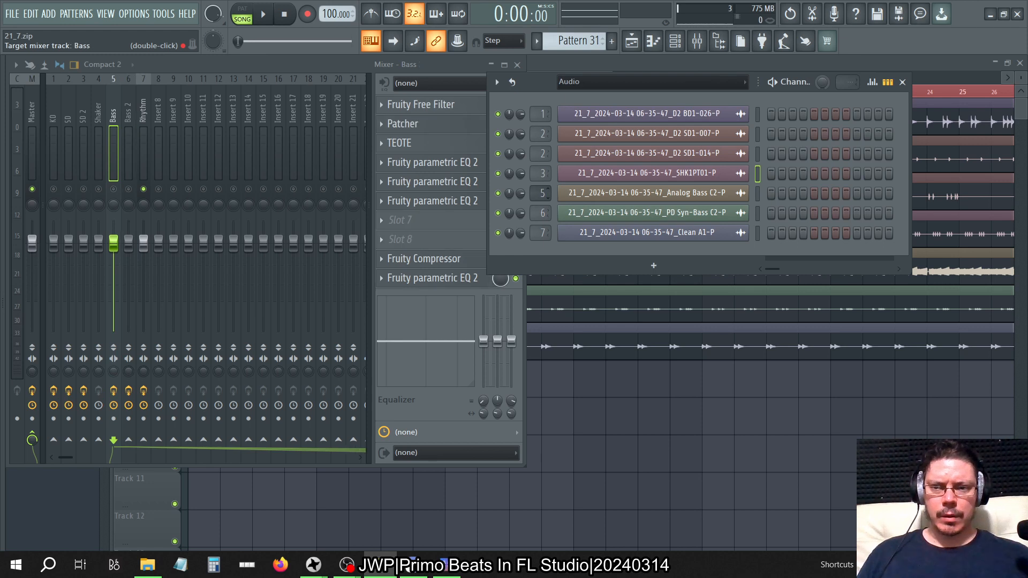
scroll(542, 173, up, 1)
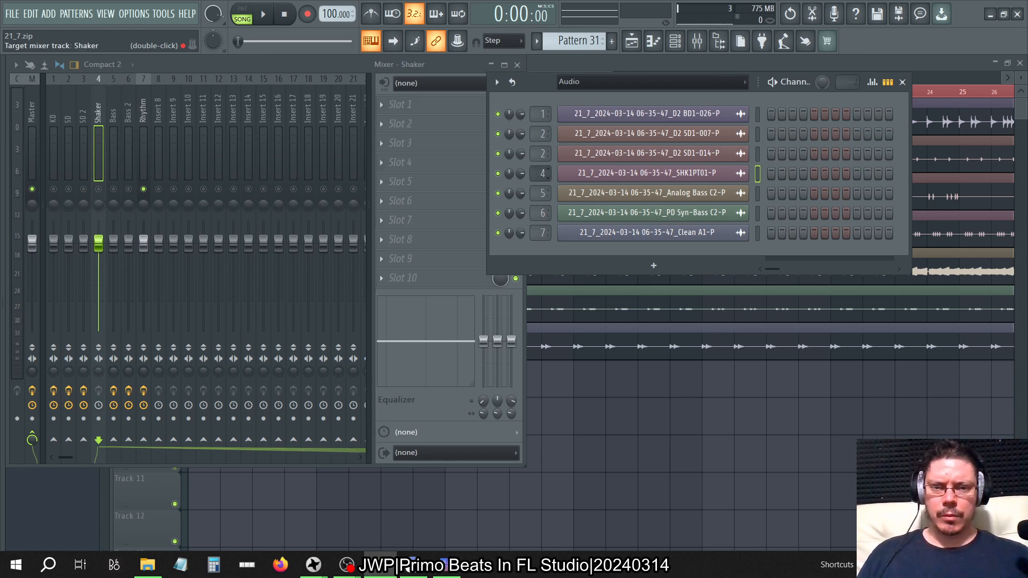
scroll(542, 154, up, 1)
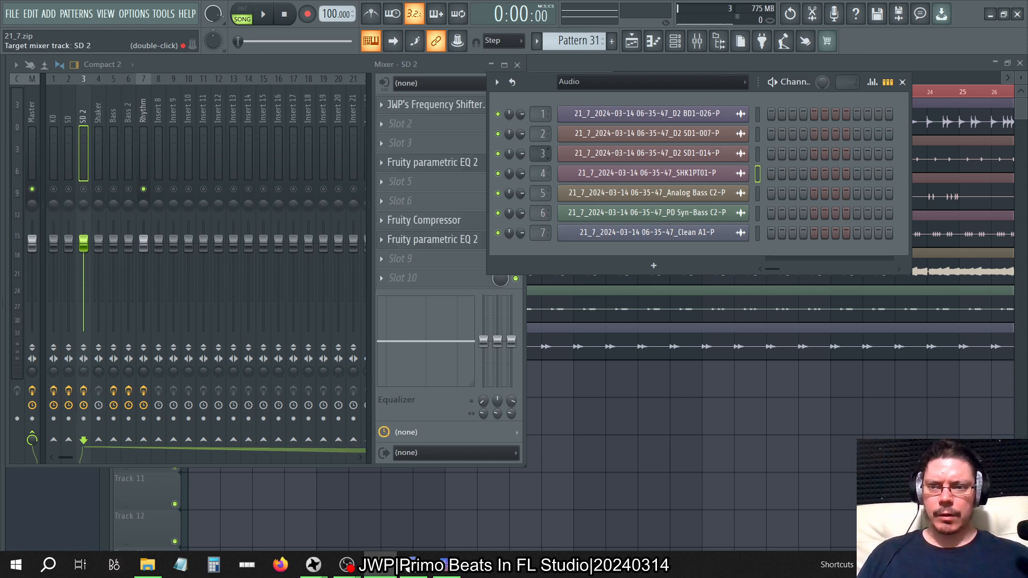
Step: Compare the waveforms of the D2 SD1-014-P and D2 SD1-007-P audio clips, and unmute all mixer tracks
click(639, 154)
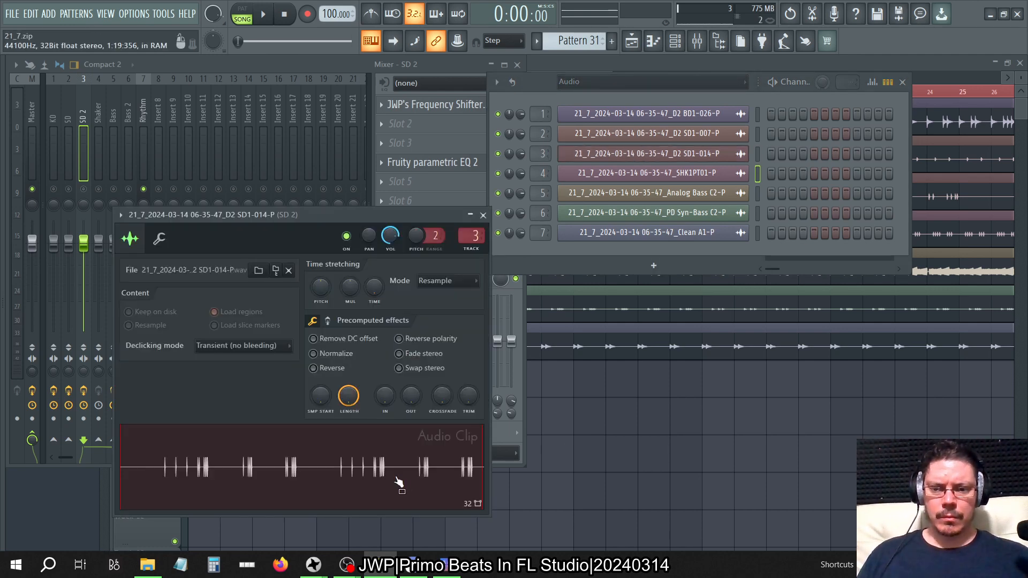
click(626, 133)
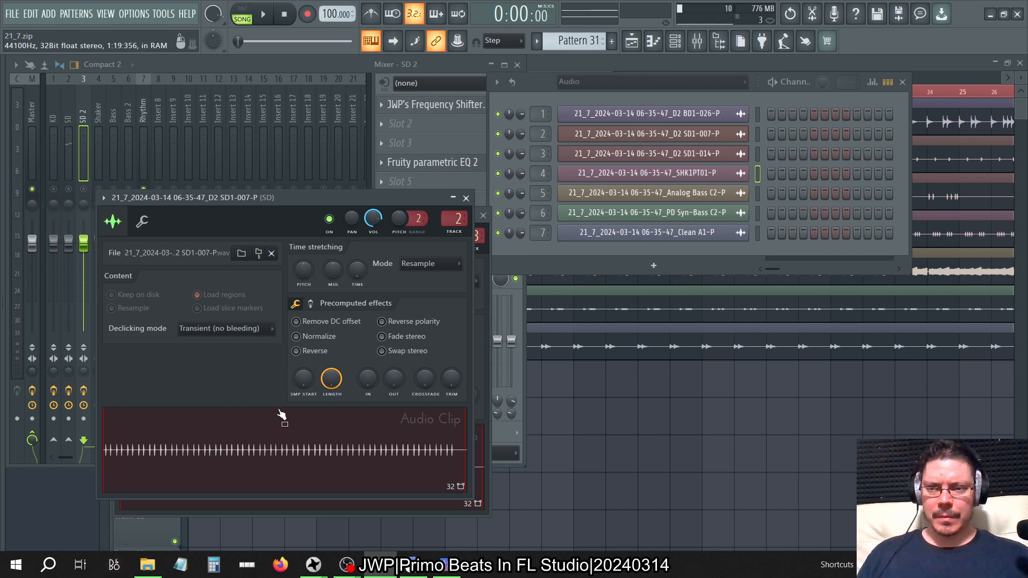
click(76, 187)
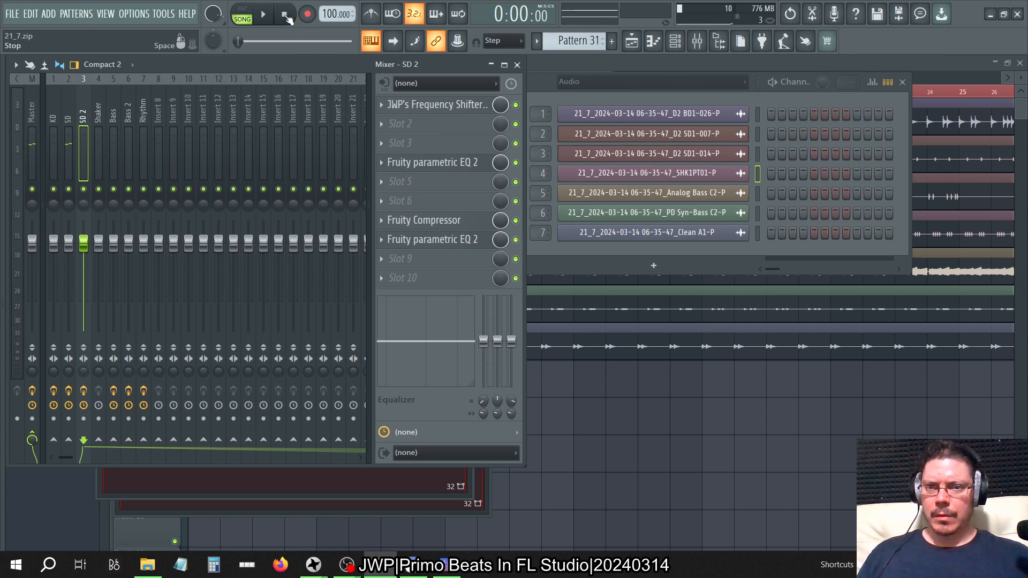
Step: With the original Arrangement and all channels shown, route D2 SD1-014-P to mixer track 2 and D2 SD1-007-P to mixer track 3
click(597, 62)
click(284, 63)
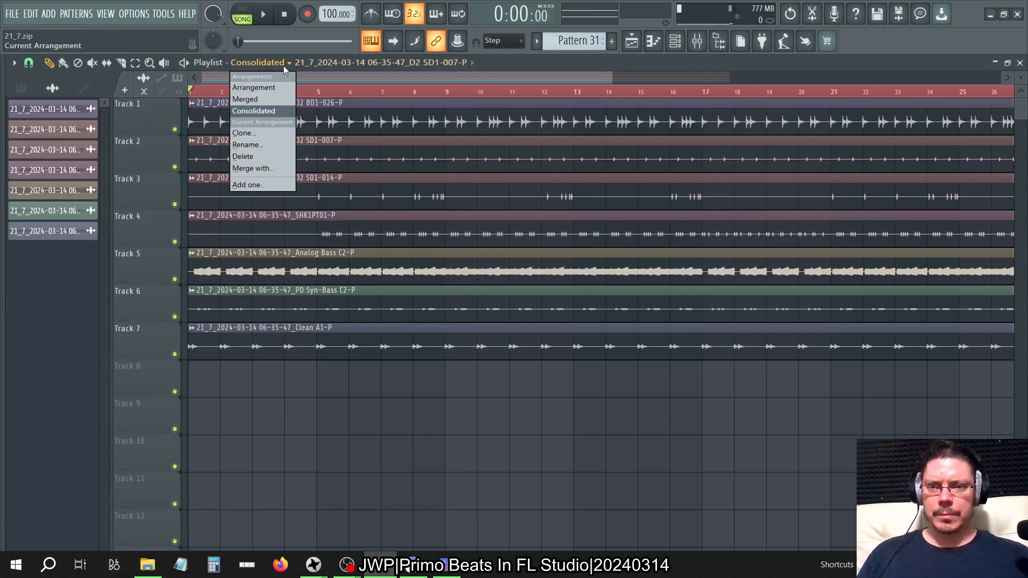
click(272, 89)
click(692, 38)
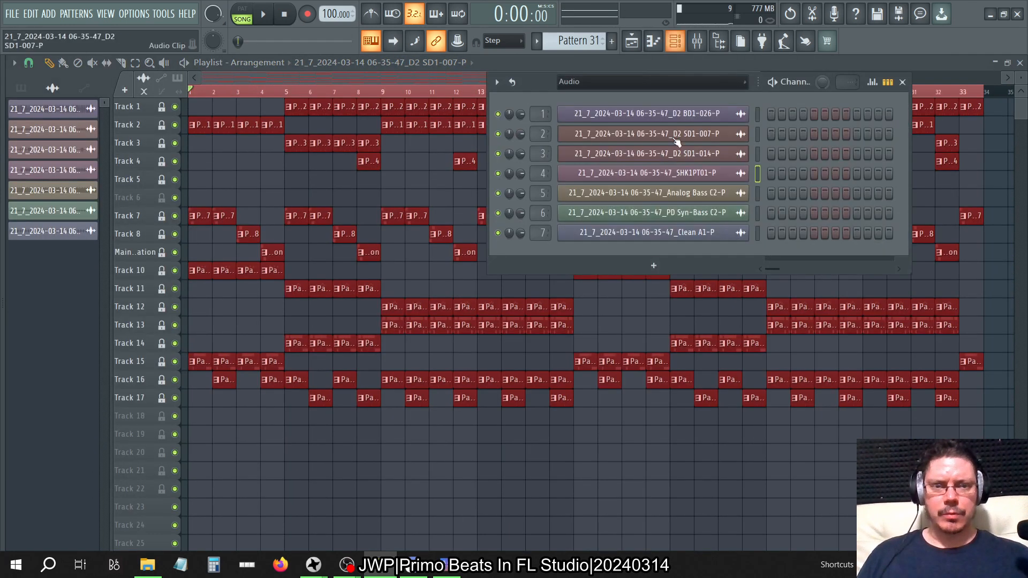
click(676, 81)
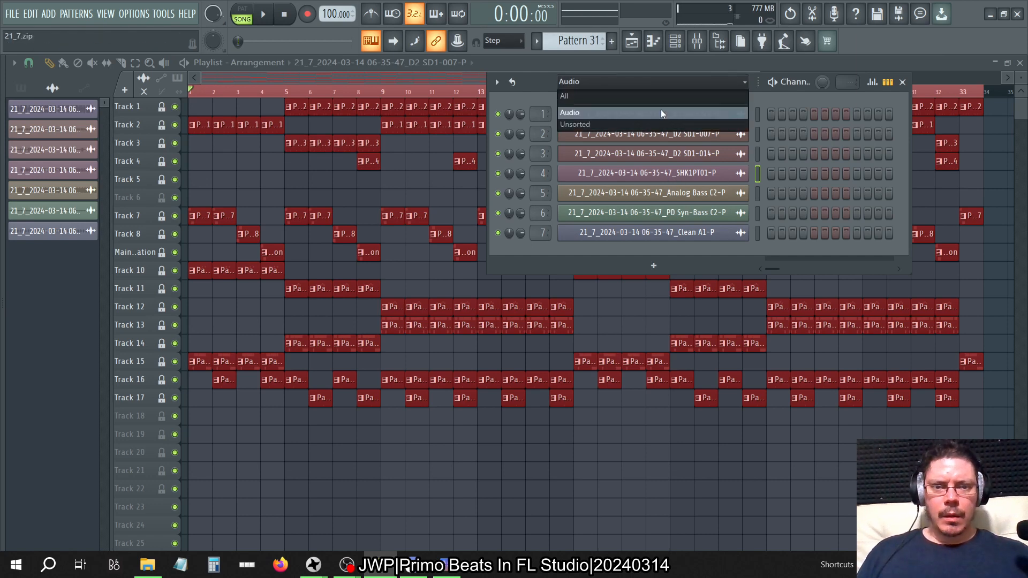
click(656, 94)
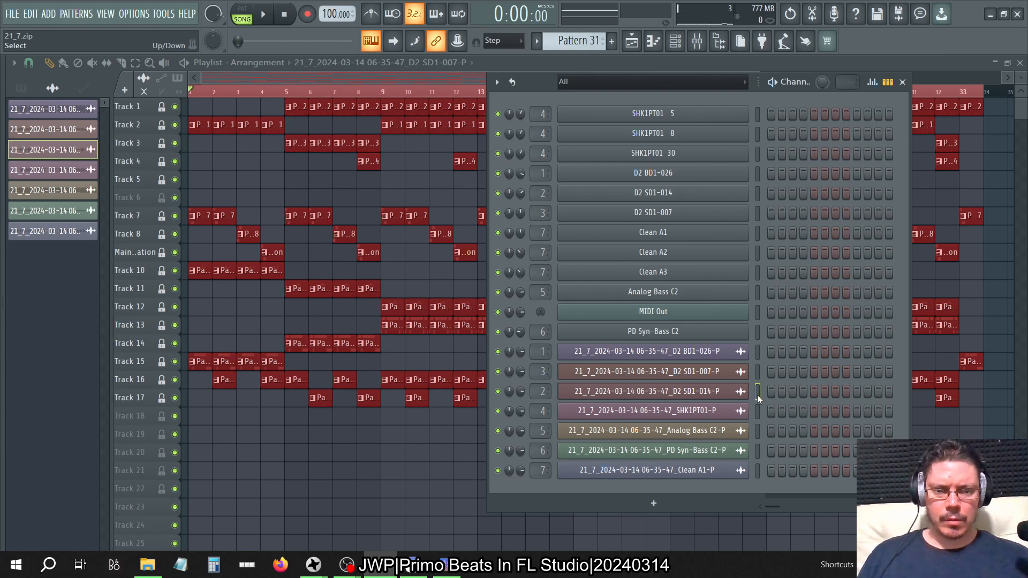
Step: Move the D2 SD1-014-P channel above D2 SD1-007-P and filter the channel rack to the Audio group
key(alt+Up)
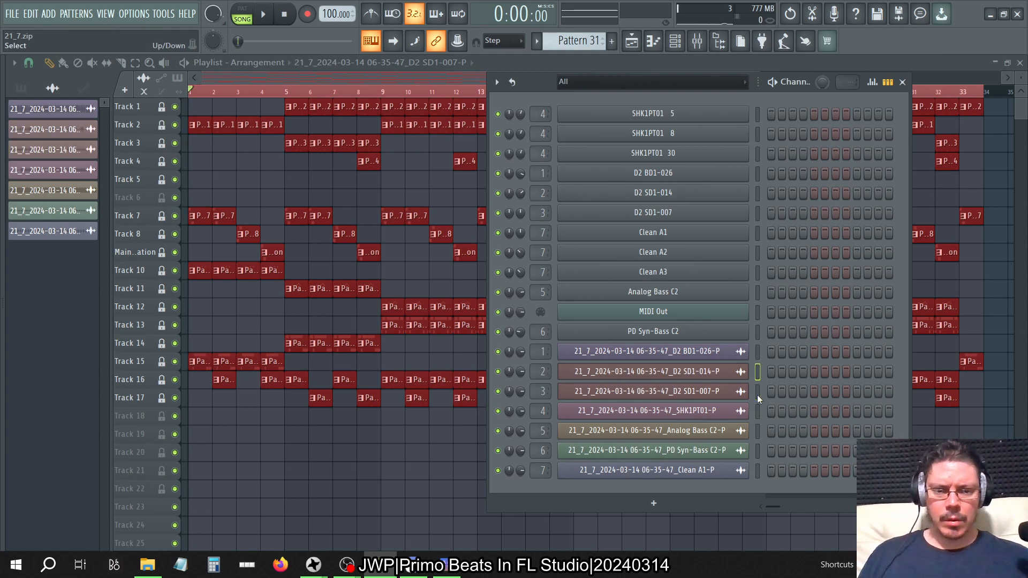
click(613, 83)
click(603, 110)
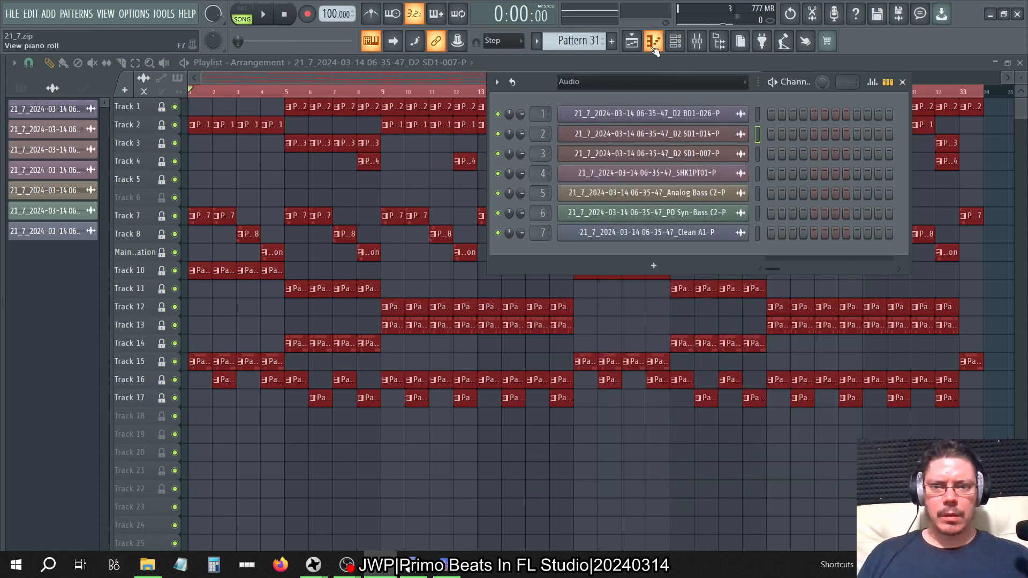
Step: Switch the playlist back to the Consolidated arrangement and save the project
click(282, 63)
click(268, 111)
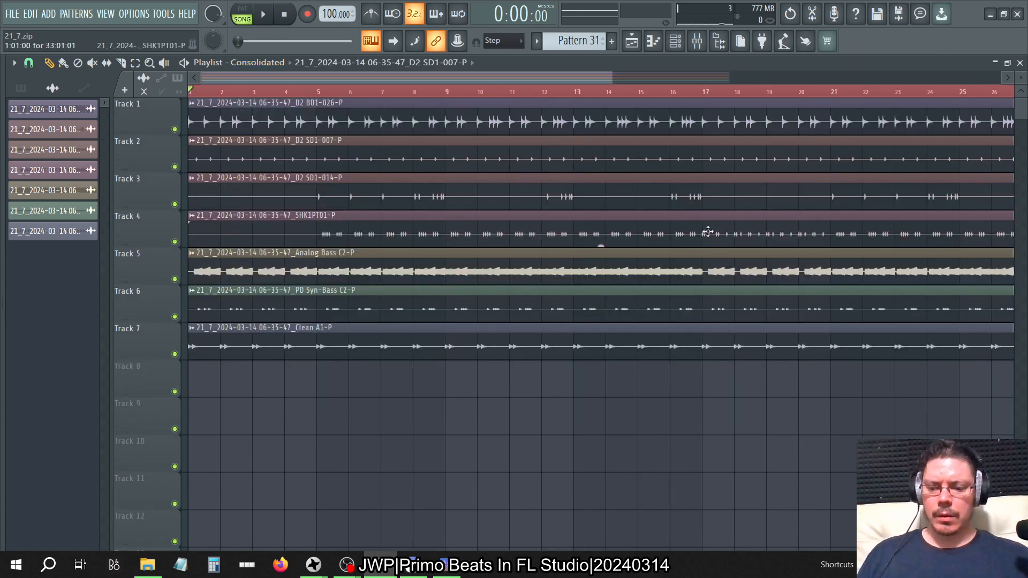
key(ctrl+s)
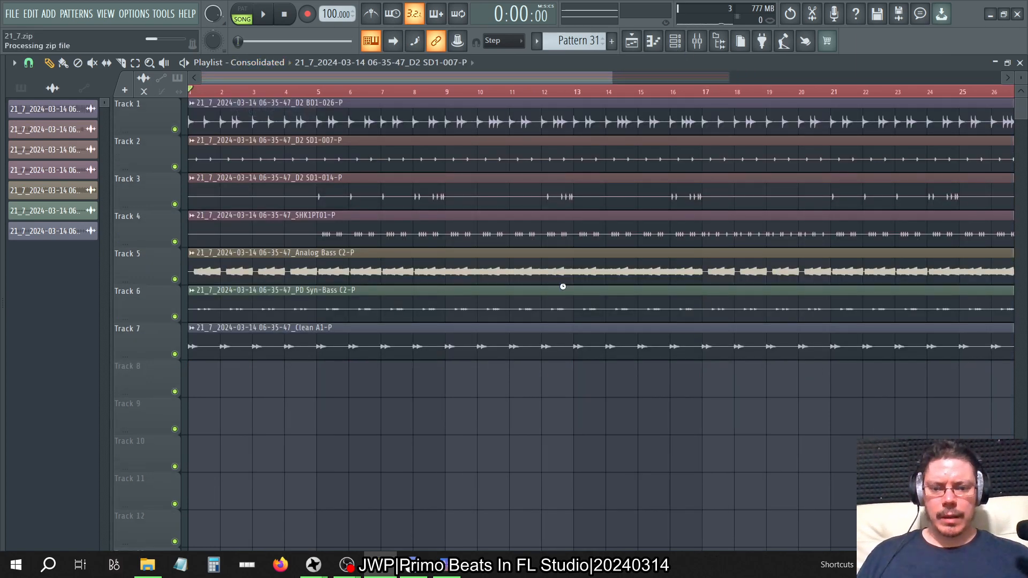
Step: Switch to iZotope RX 9, remove all files from the Batch Processor, quit RX, and show the mixer in FL Studio
click(447, 565)
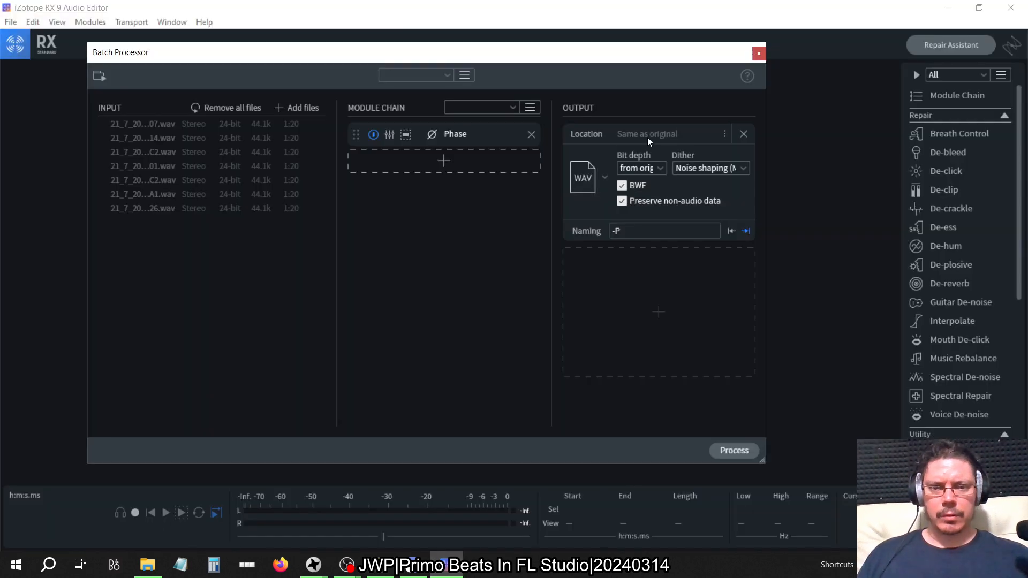
click(254, 108)
click(758, 52)
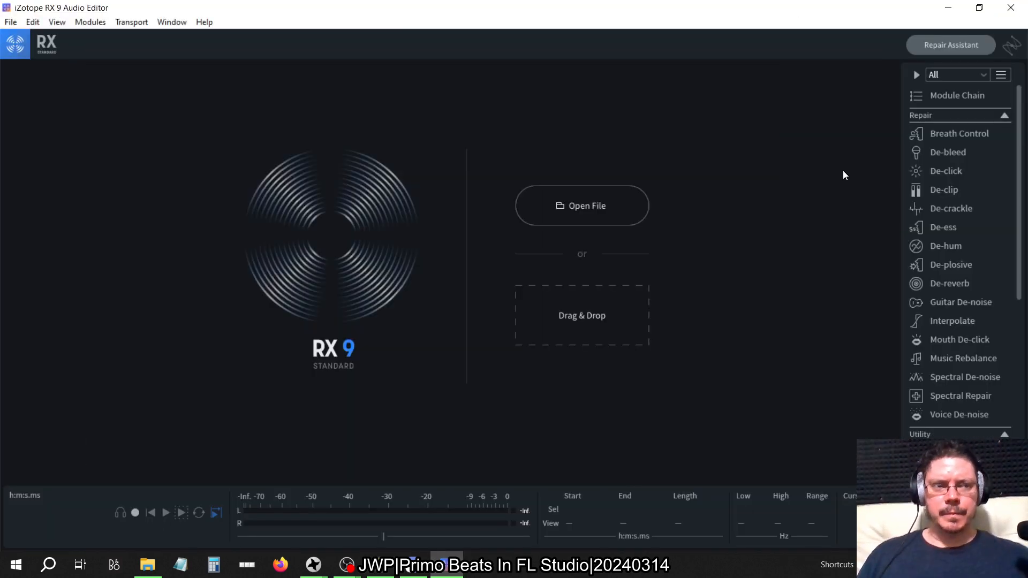
click(1011, 7)
click(697, 41)
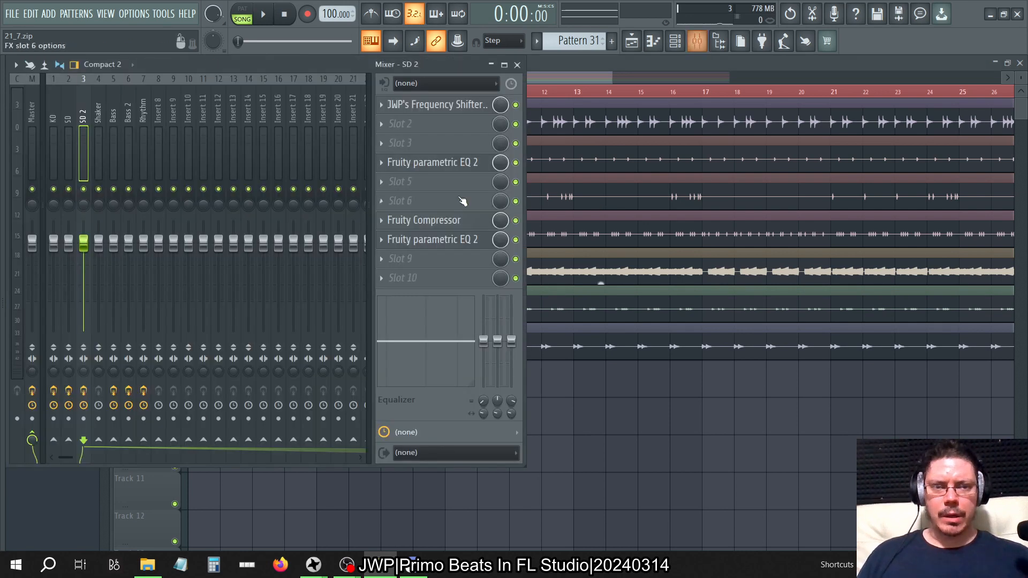
Step: Select the Shaker mixer track and play the song briefly to hear the current mix
click(98, 110)
key(space)
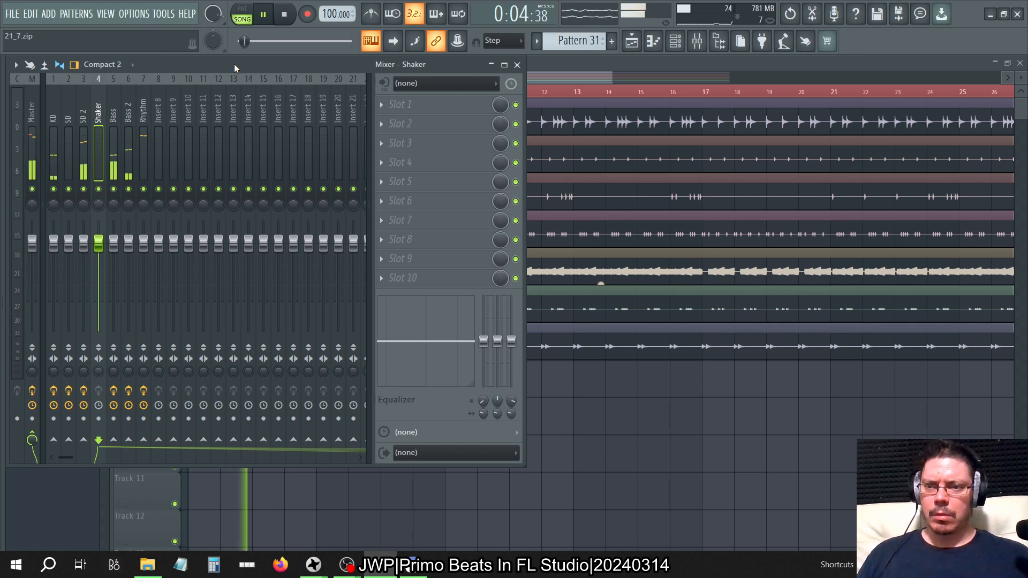
key(space)
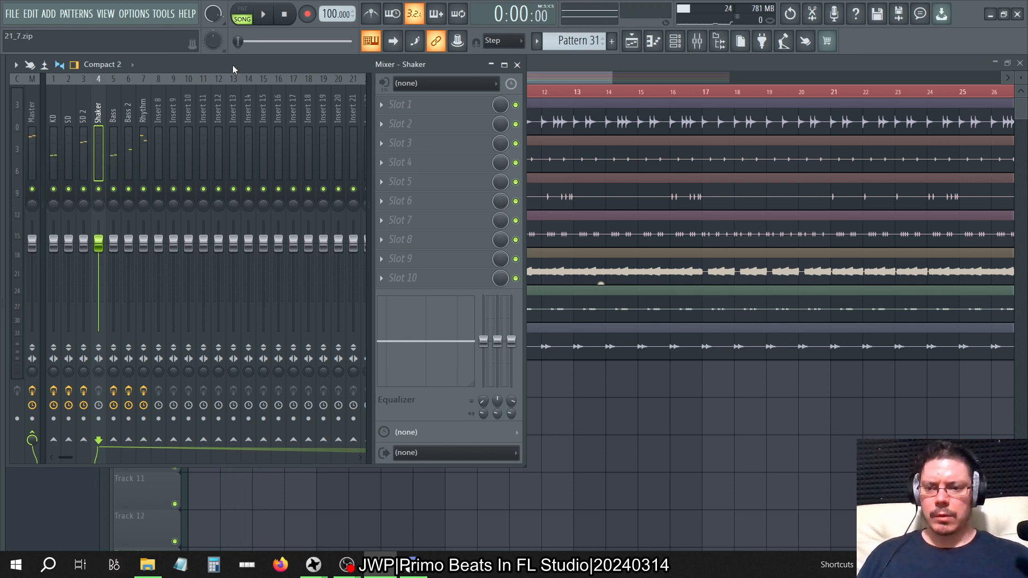
Step: Open SPAN Plus from the Master track and arrange the analyzer and mixer windows side by side
drag(339, 65, 612, 96)
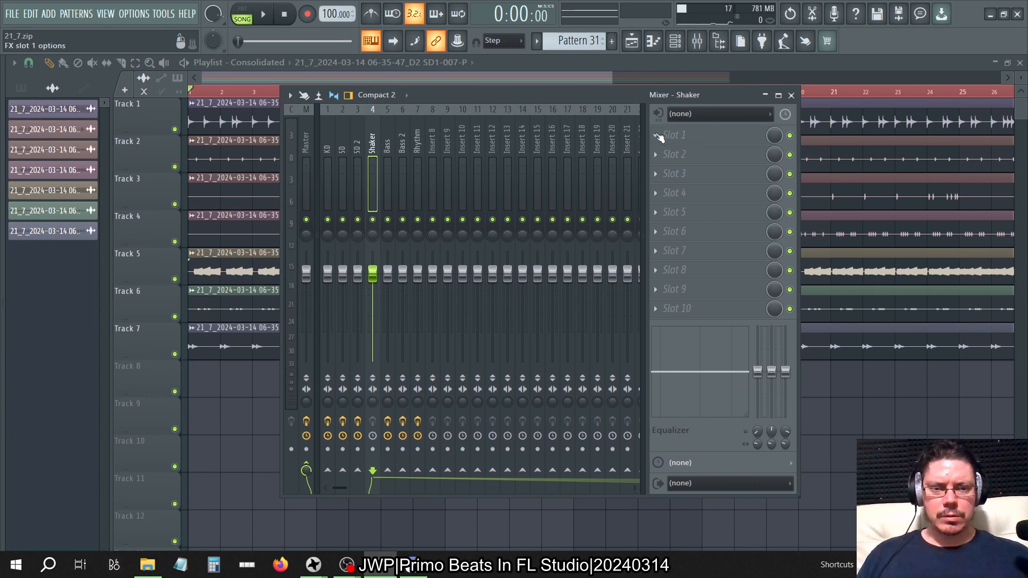
click(658, 136)
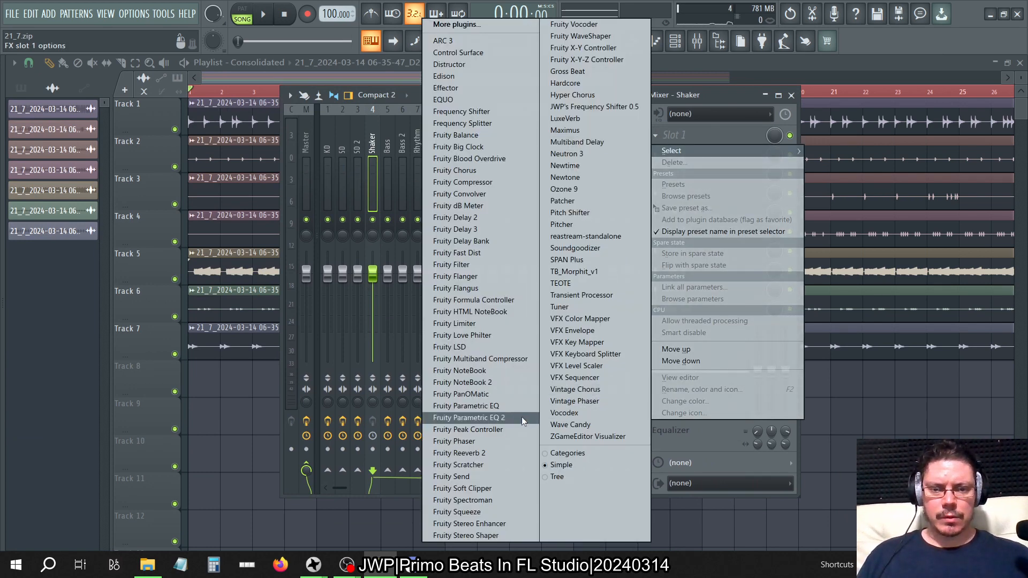
click(303, 136)
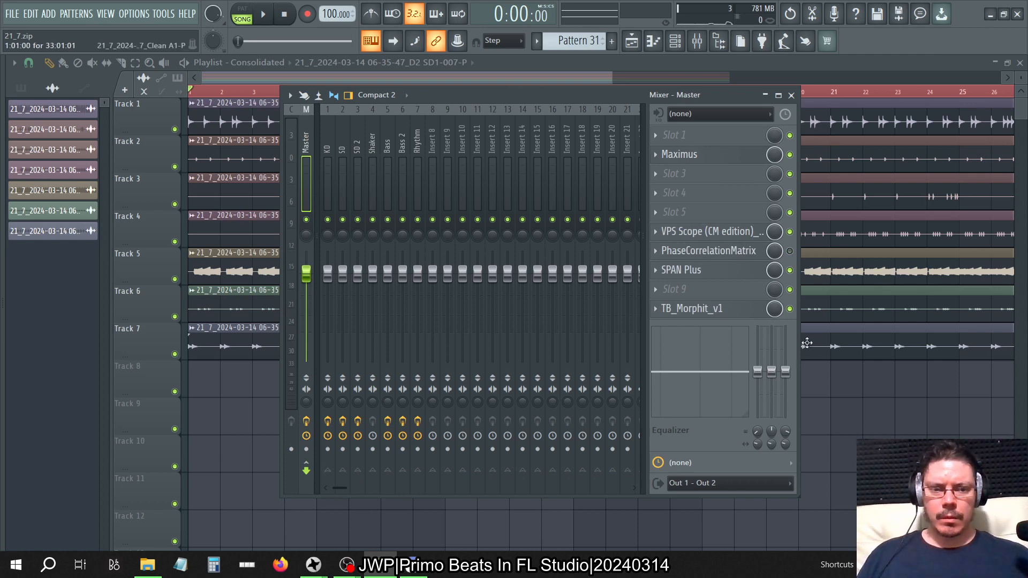
click(717, 274)
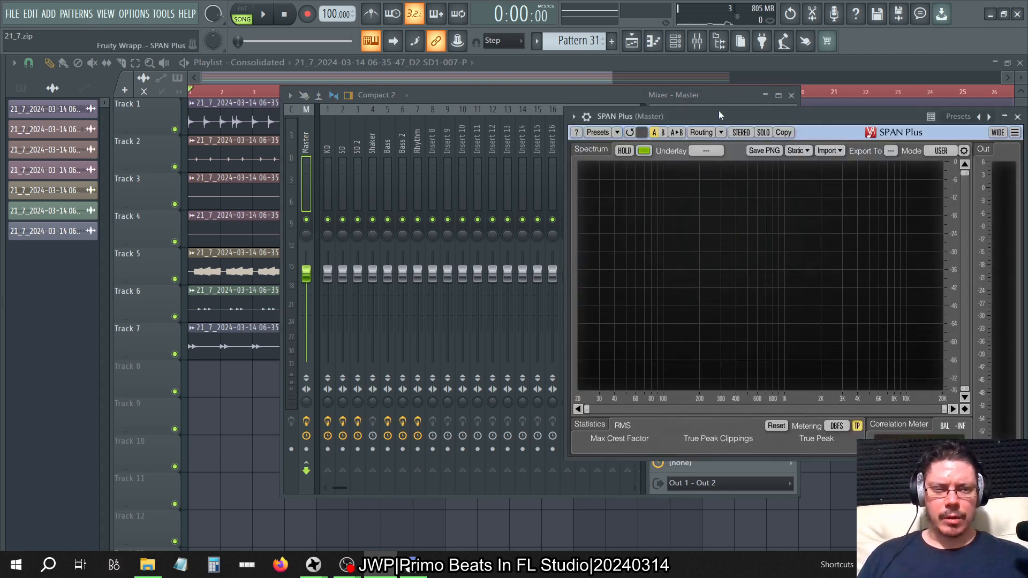
drag(718, 110, 224, 114)
drag(440, 97, 592, 91)
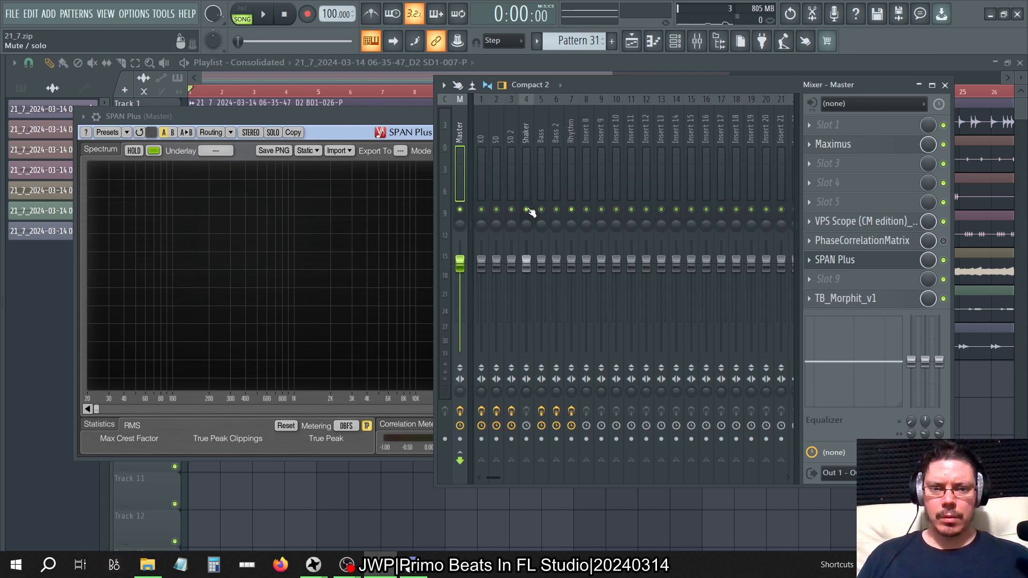
Step: Solo the Shaker track during song playback and hide the playlist to examine the shaker's spectrum in SPAN Plus
key(space)
click(390, 119)
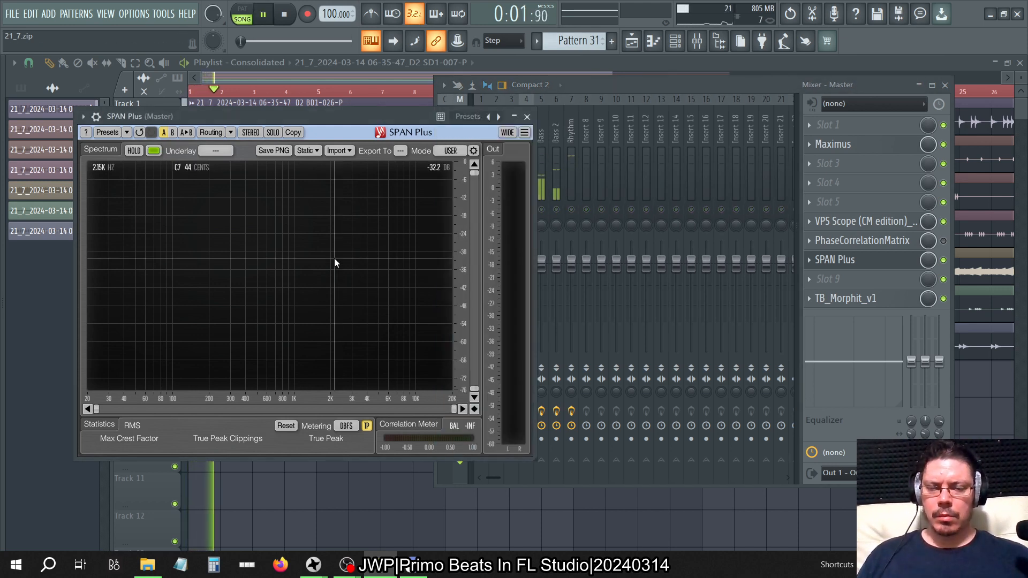
click(625, 86)
click(555, 61)
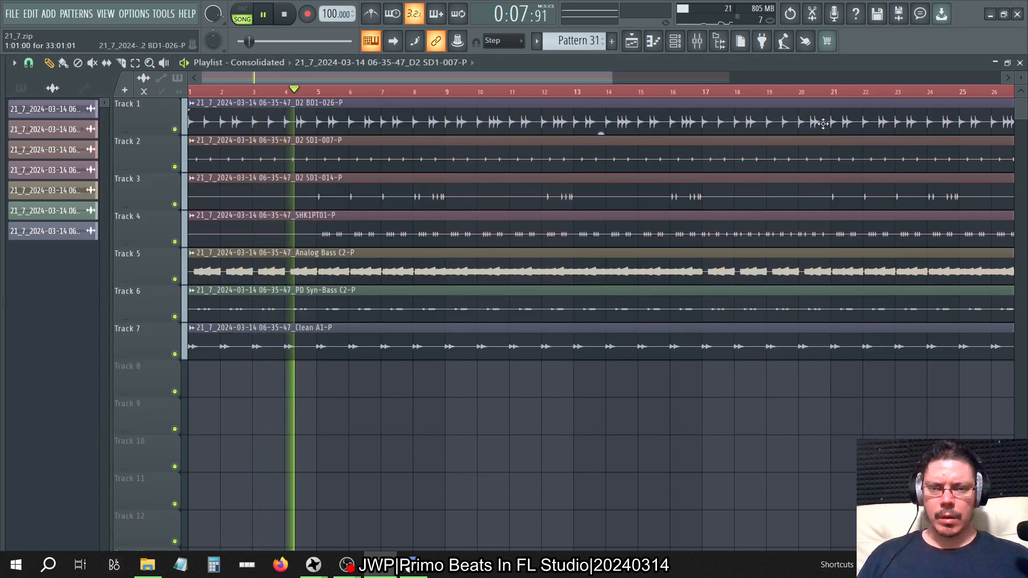
key(F5)
click(353, 114)
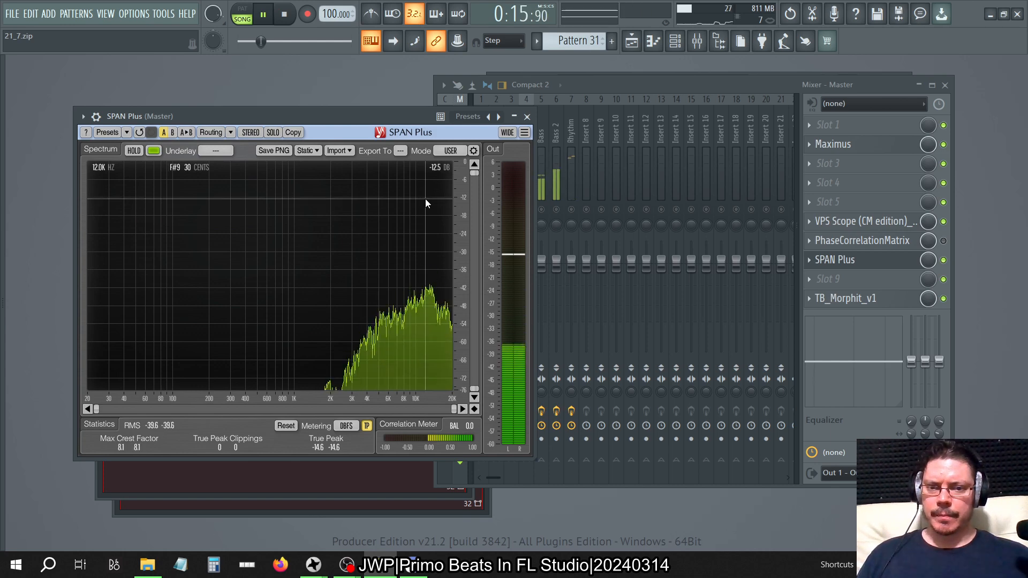
Step: Load JWP's Frequency Shifter 0.5 into slot 1 of the Shaker track and move its window clear of the spectrum analyzer
drag(657, 90, 648, 96)
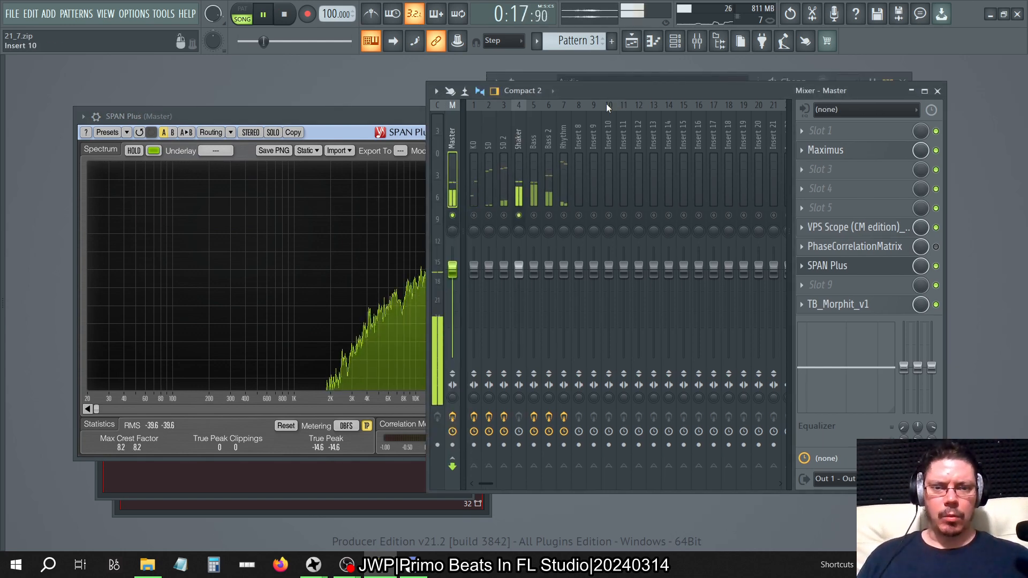
click(524, 136)
click(805, 128)
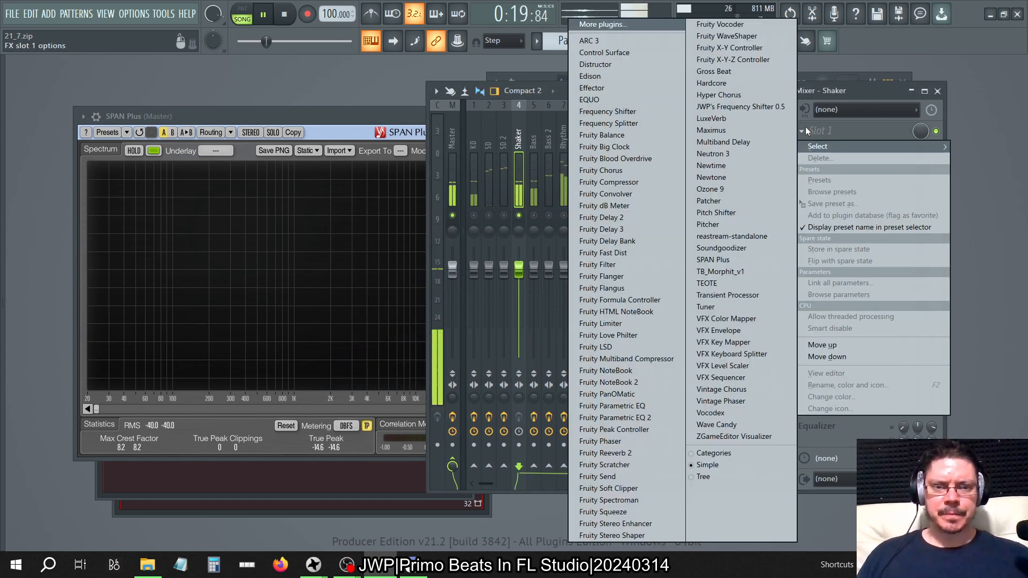
click(724, 107)
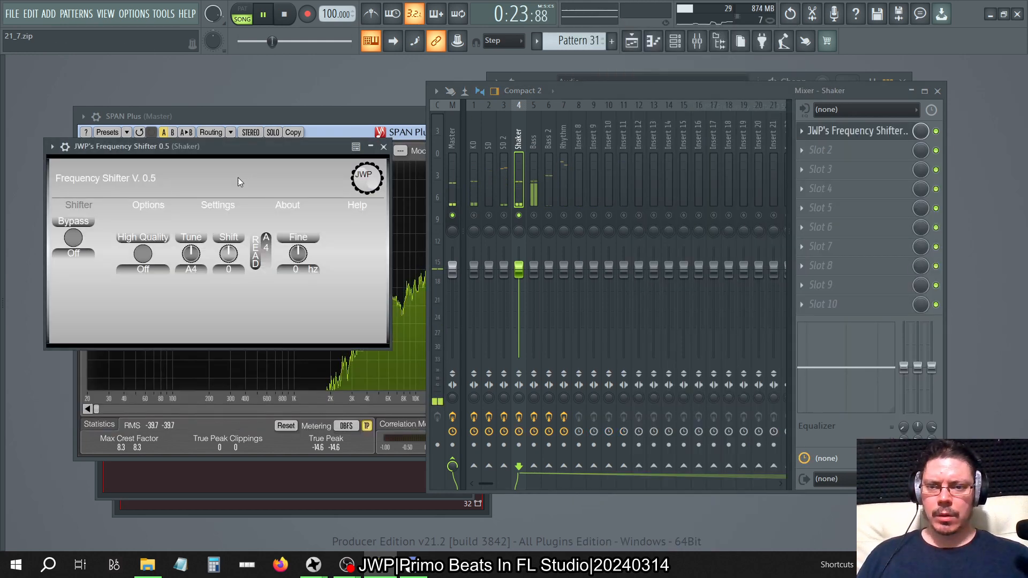
drag(230, 149, 751, 140)
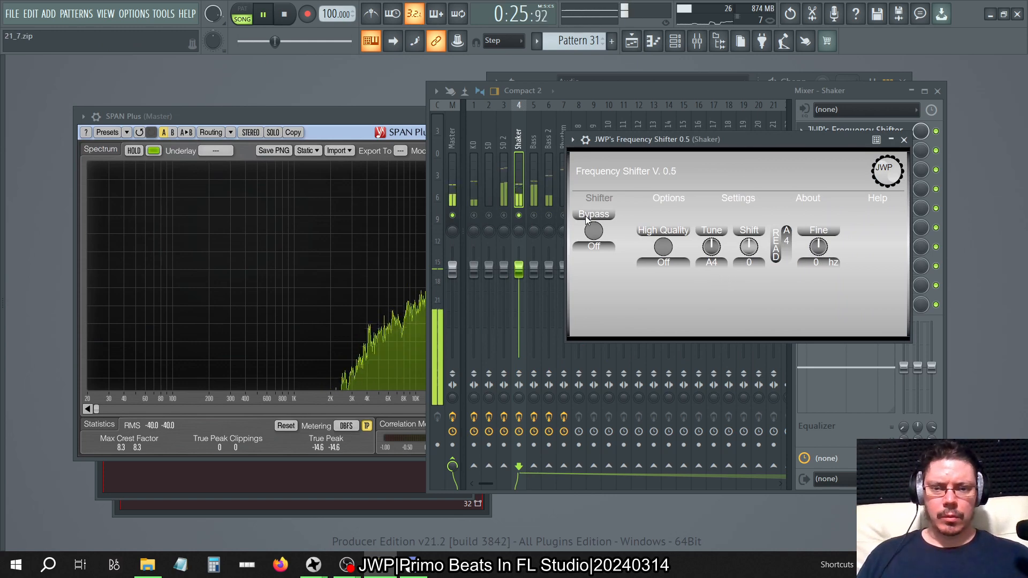
Step: Set the Shaker's frequency shifter to Tune G9, Shift -1 and Fine -100 Hz, then close it
click(415, 116)
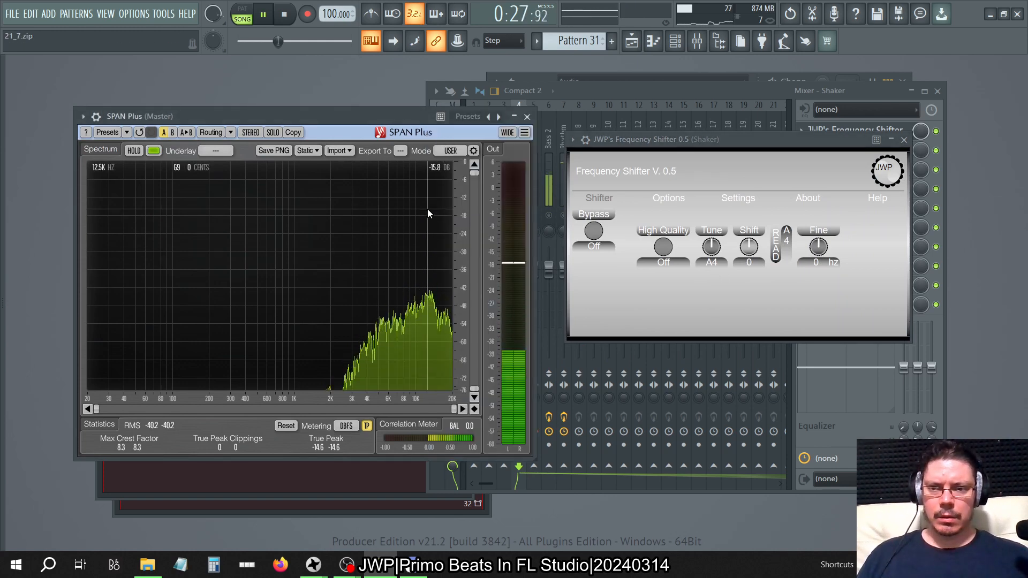
click(712, 263)
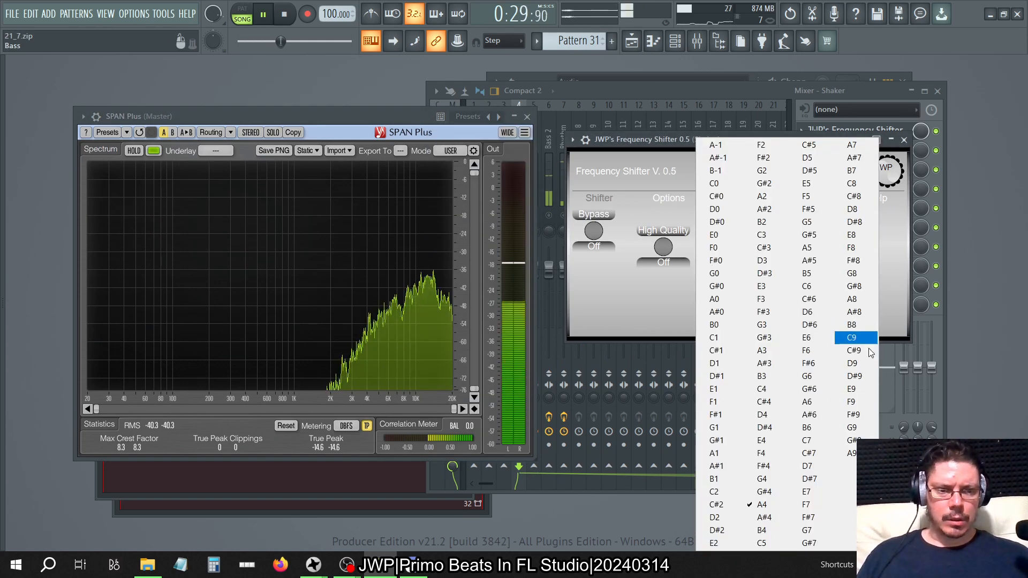
click(852, 427)
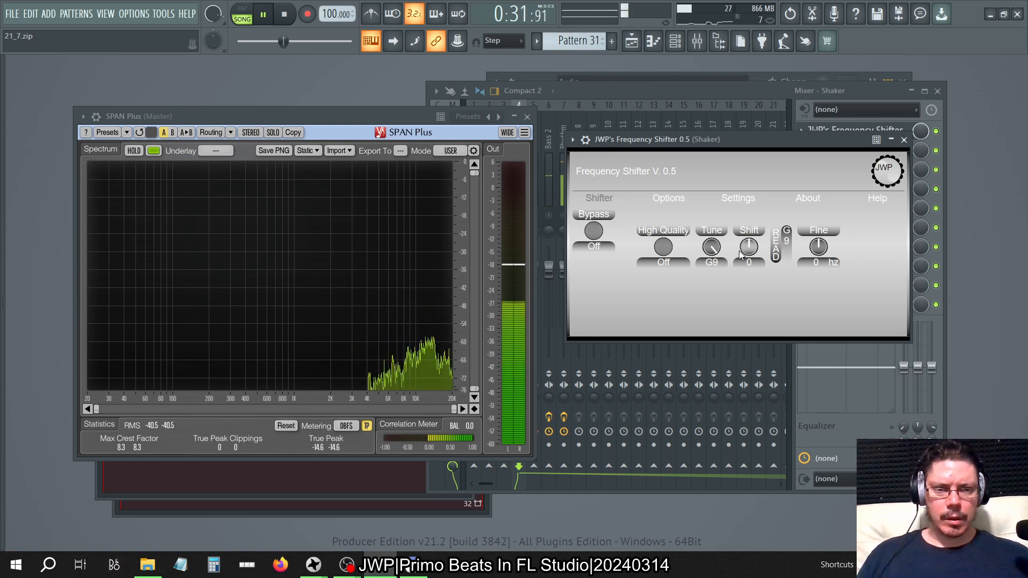
drag(744, 250, 745, 247)
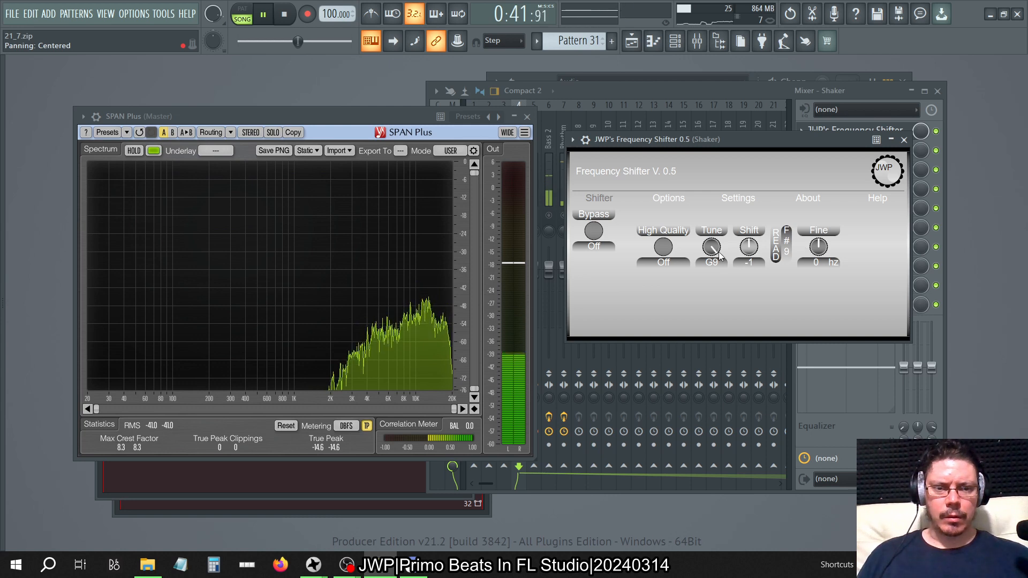
drag(817, 245, 811, 269)
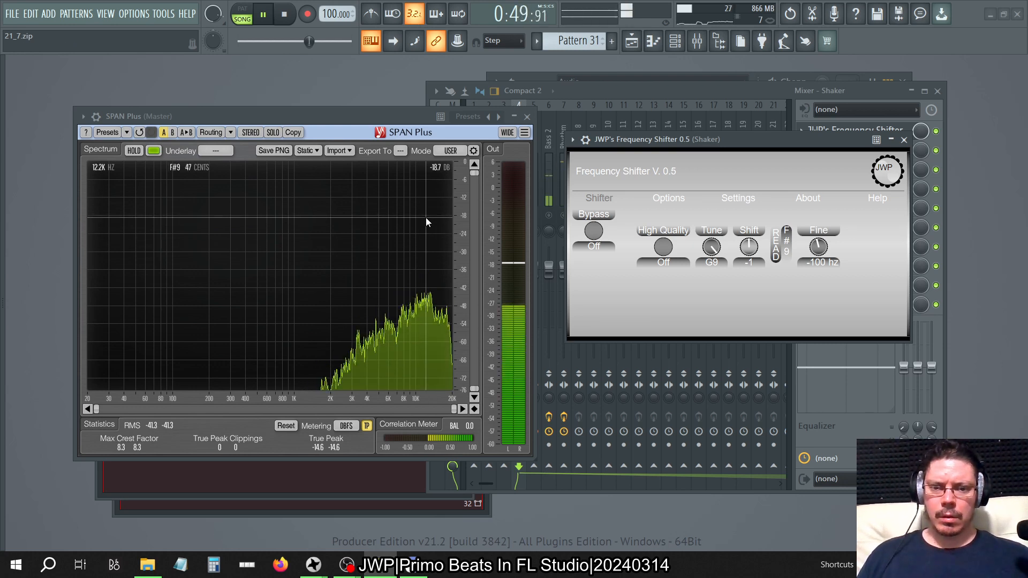
click(904, 140)
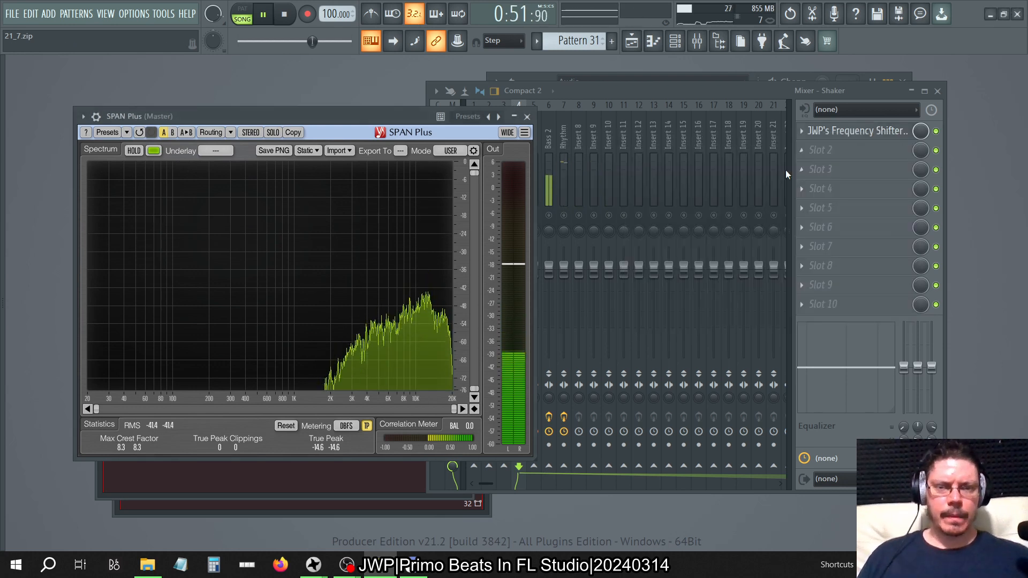
Step: Clear the leftover windows, reopen the mixer and examine the shifted shaker's spectrum in SPAN Plus on the Master track
click(527, 117)
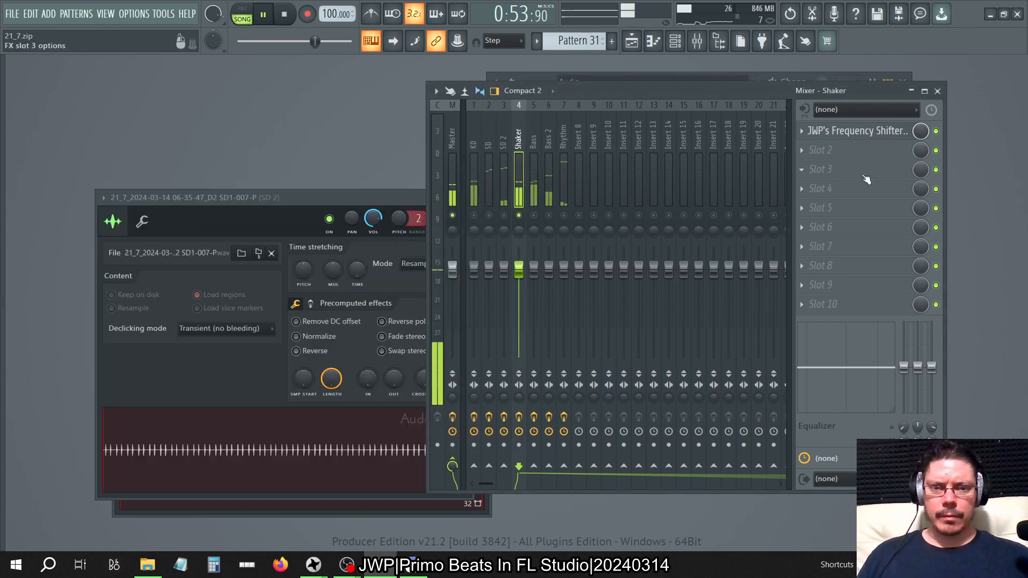
click(856, 131)
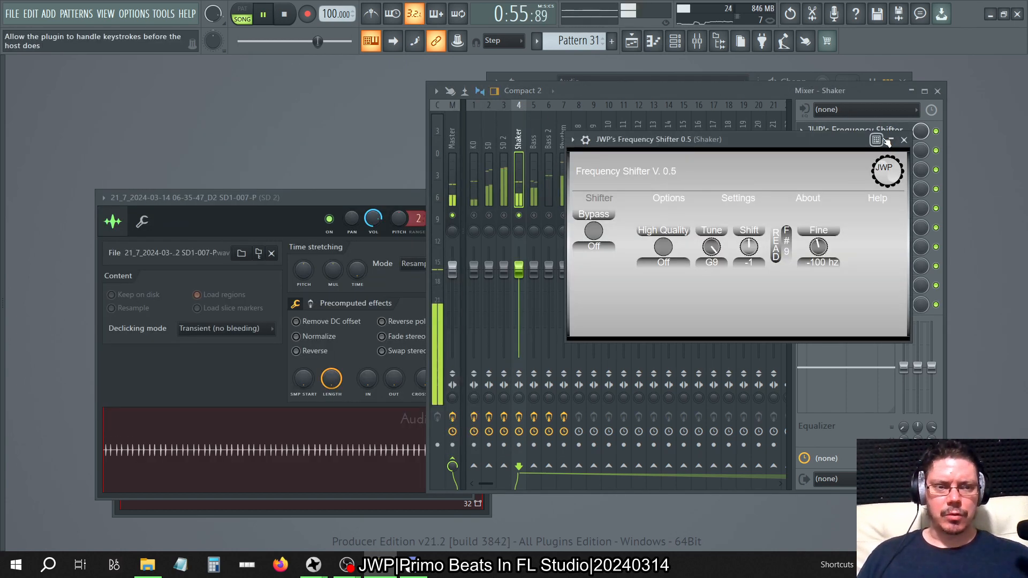
click(903, 139)
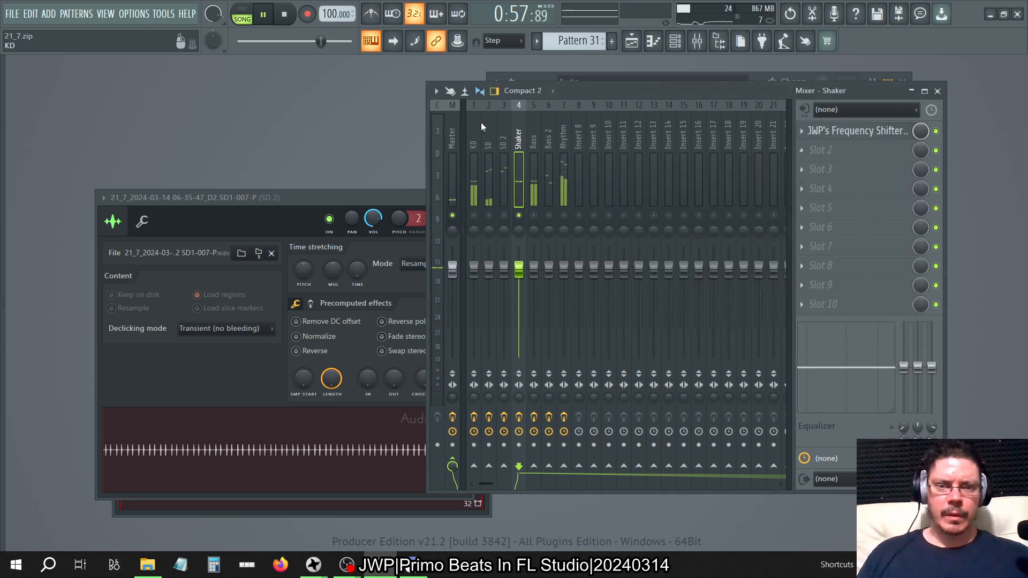
click(451, 130)
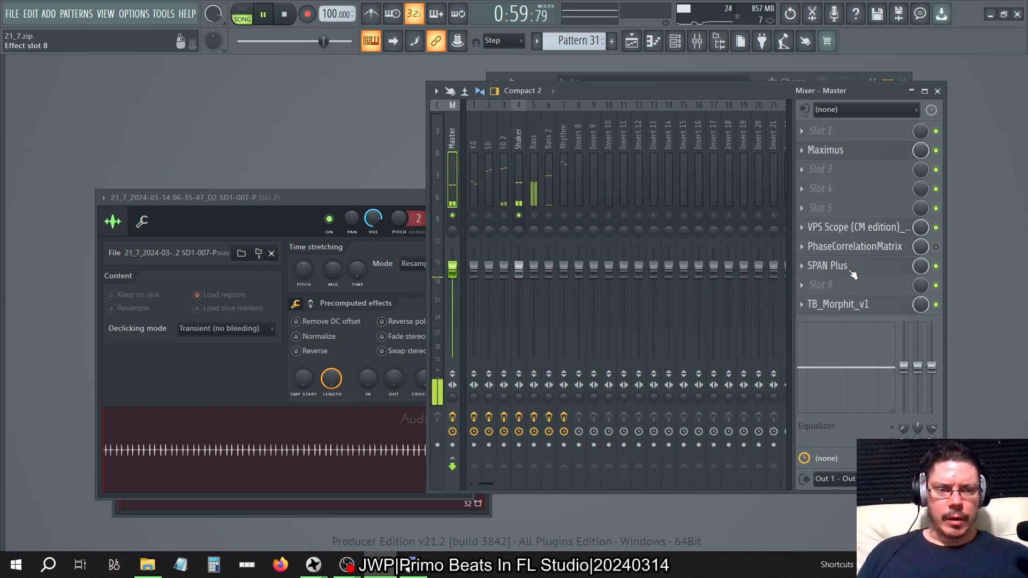
click(840, 265)
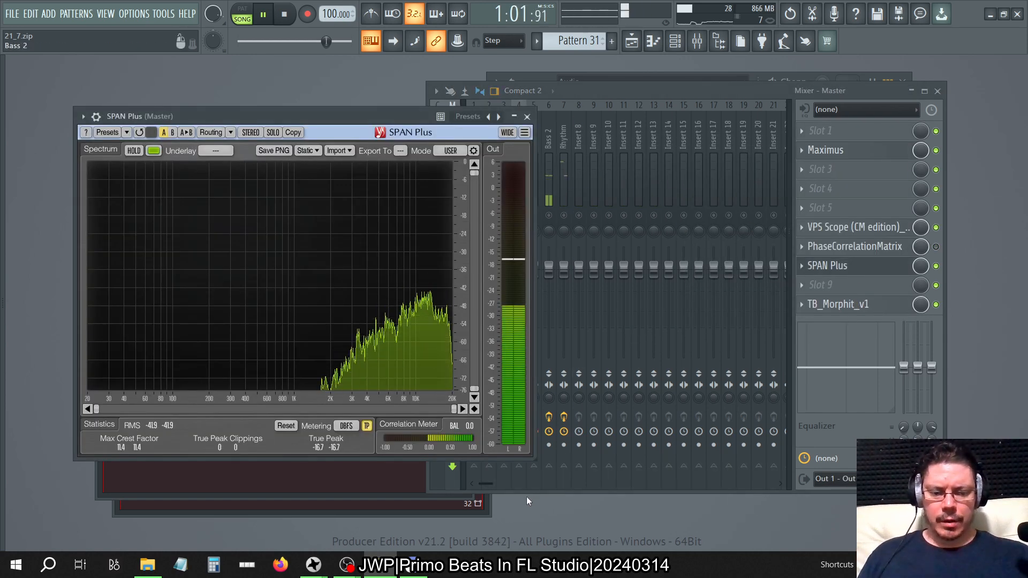
key(F12)
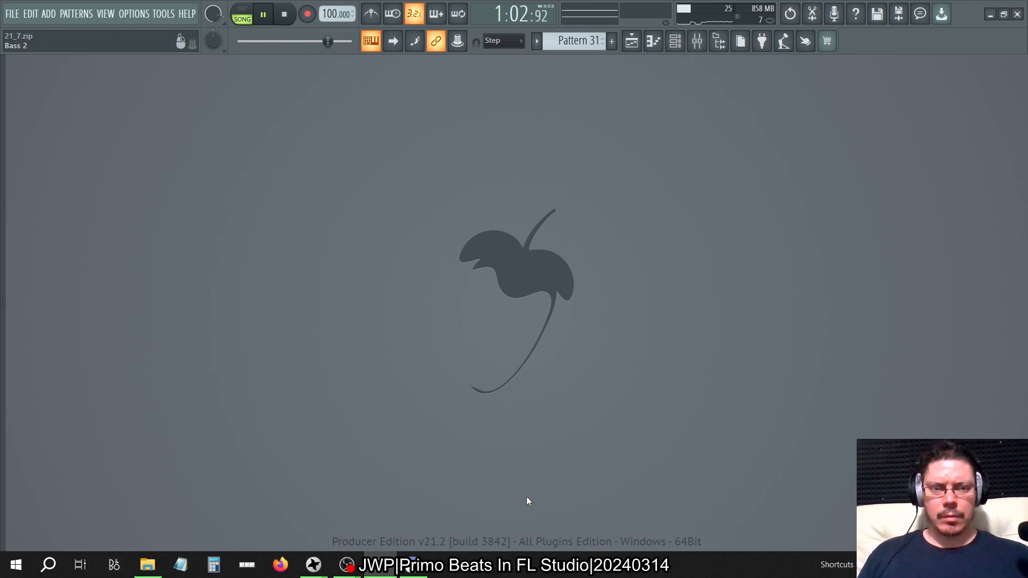
click(697, 40)
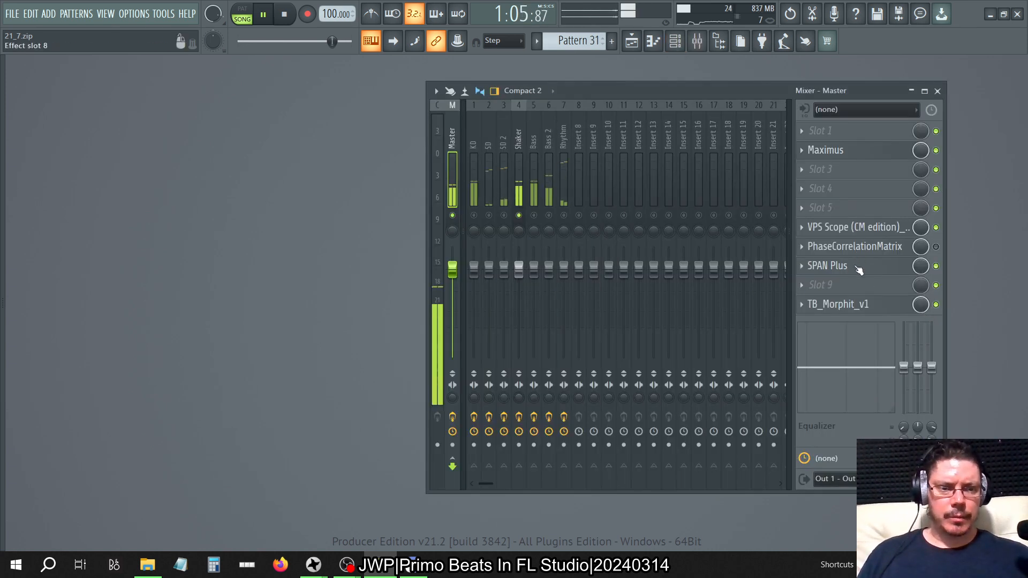
click(857, 268)
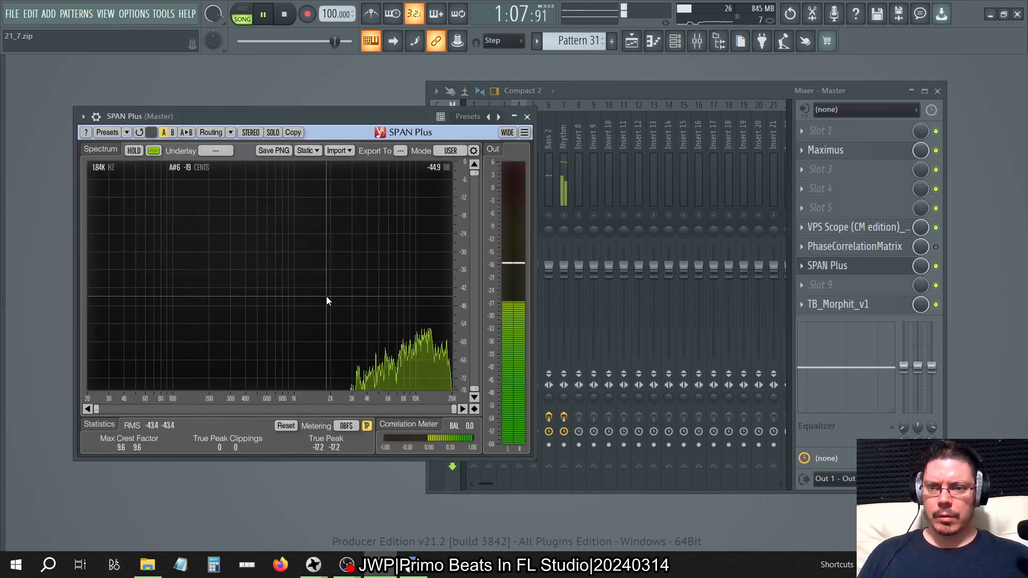
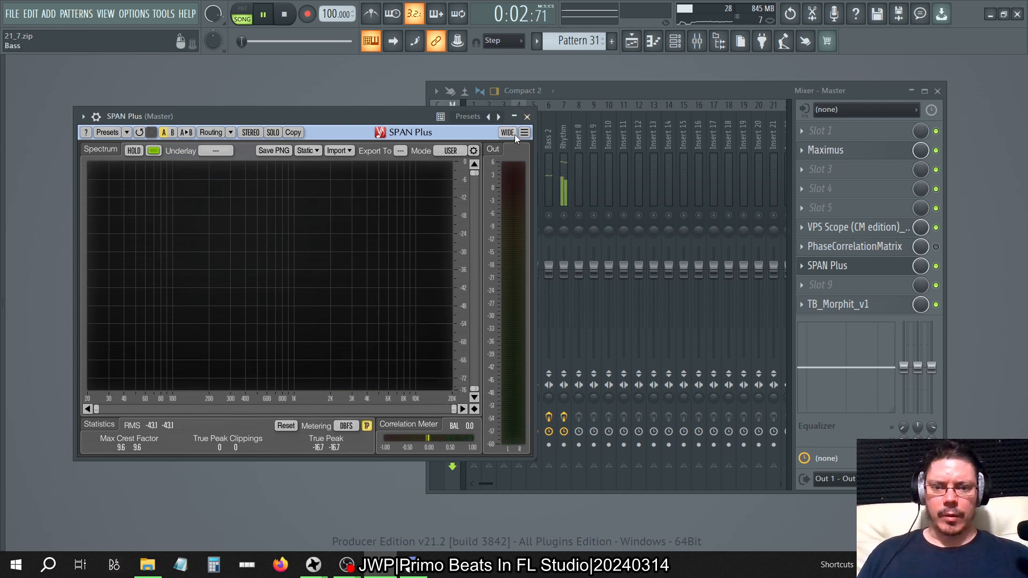
Step: Close SPAN Plus, listen to the shaker within the full mix, and solo the Shaker track again
click(527, 117)
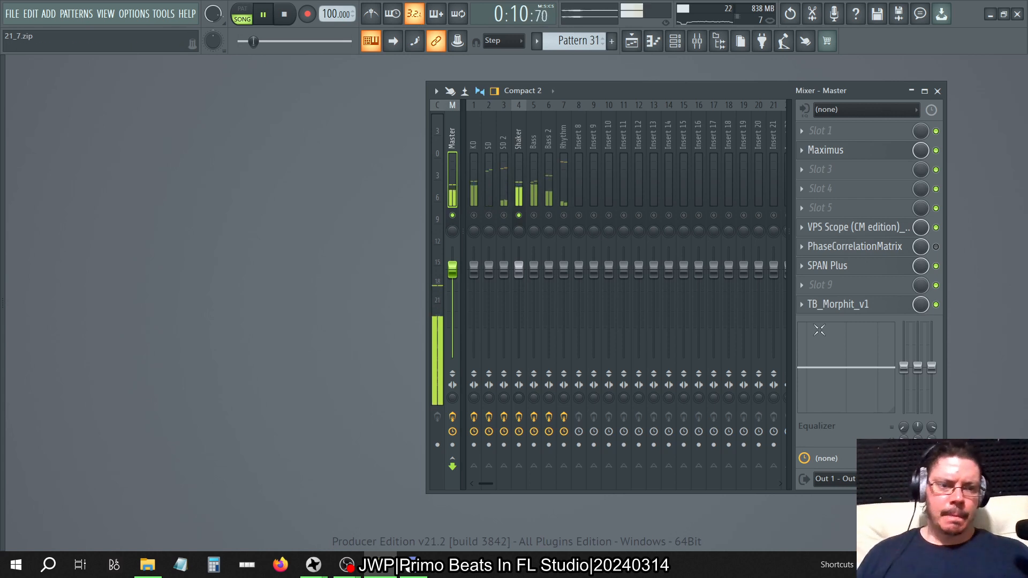
right_click(519, 215)
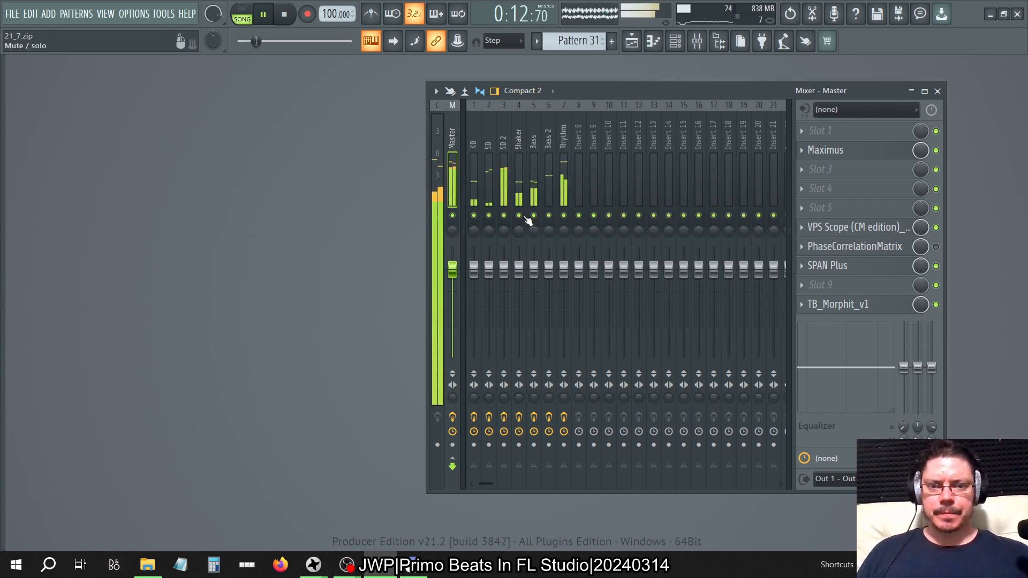
click(518, 128)
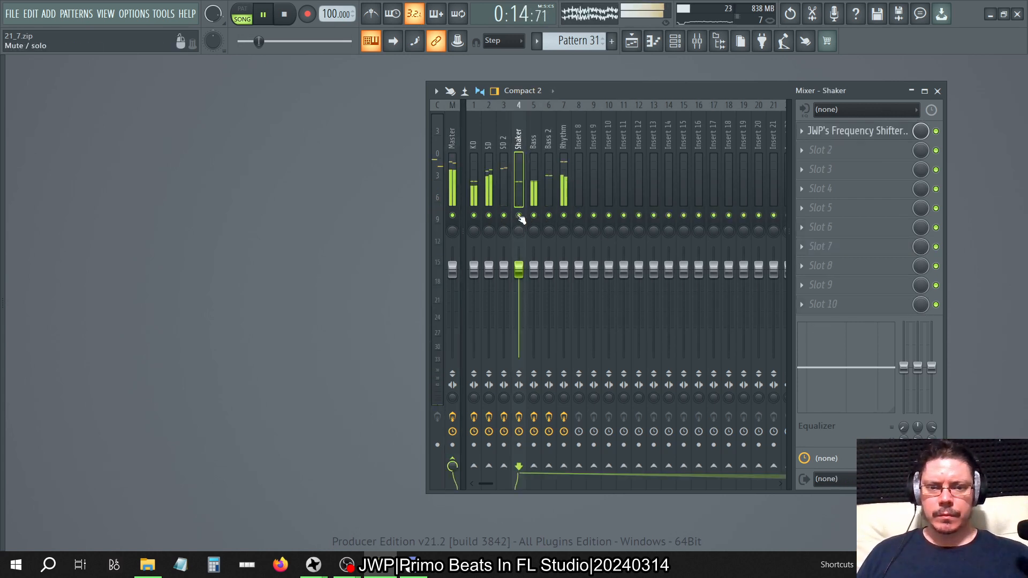
right_click(519, 215)
Step: Load Fruity Compressor into slot 3 of the Shaker track with the Drums preset and reset its gain to 0.0 dB
click(799, 170)
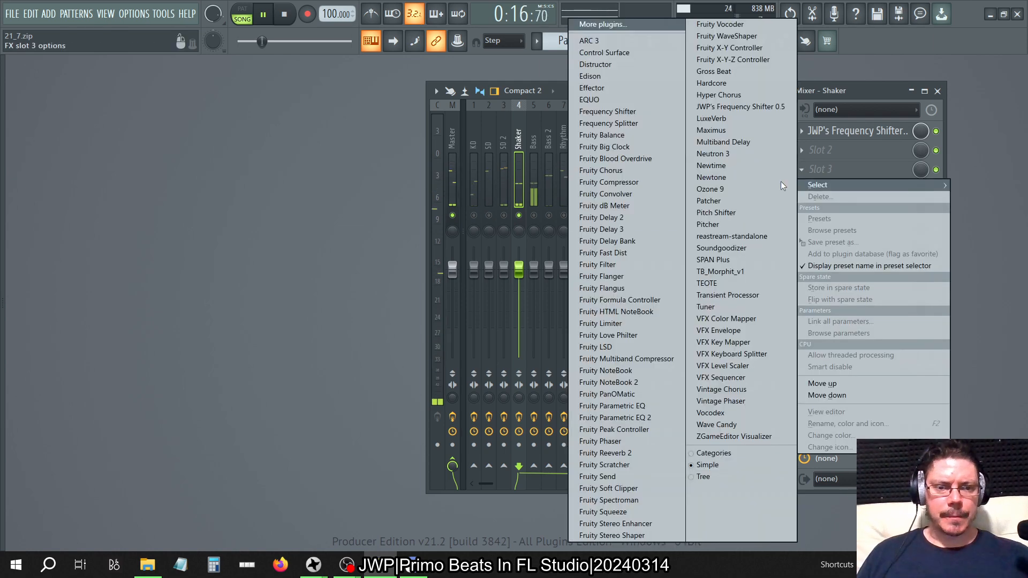
click(633, 182)
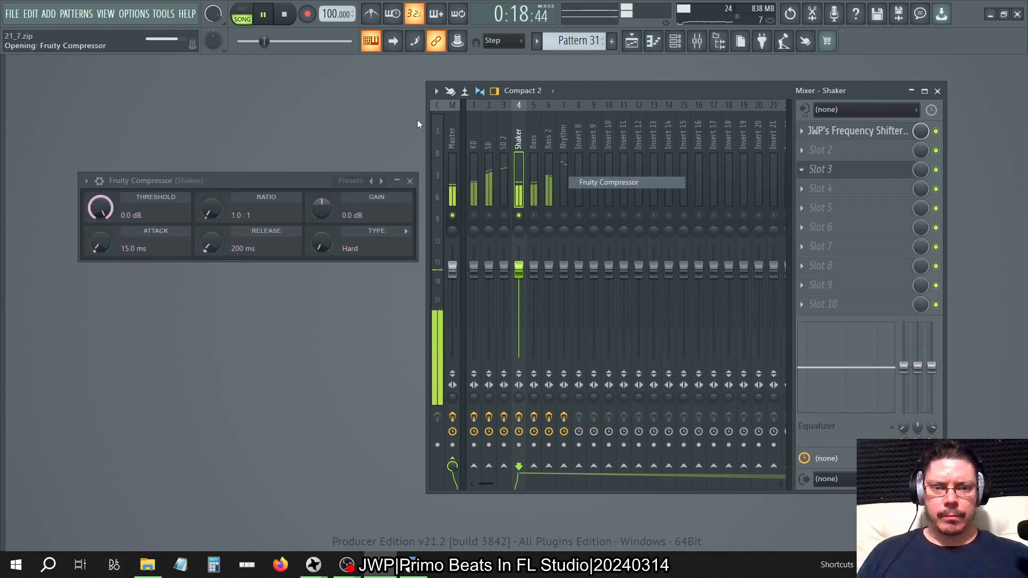
right_click(381, 180)
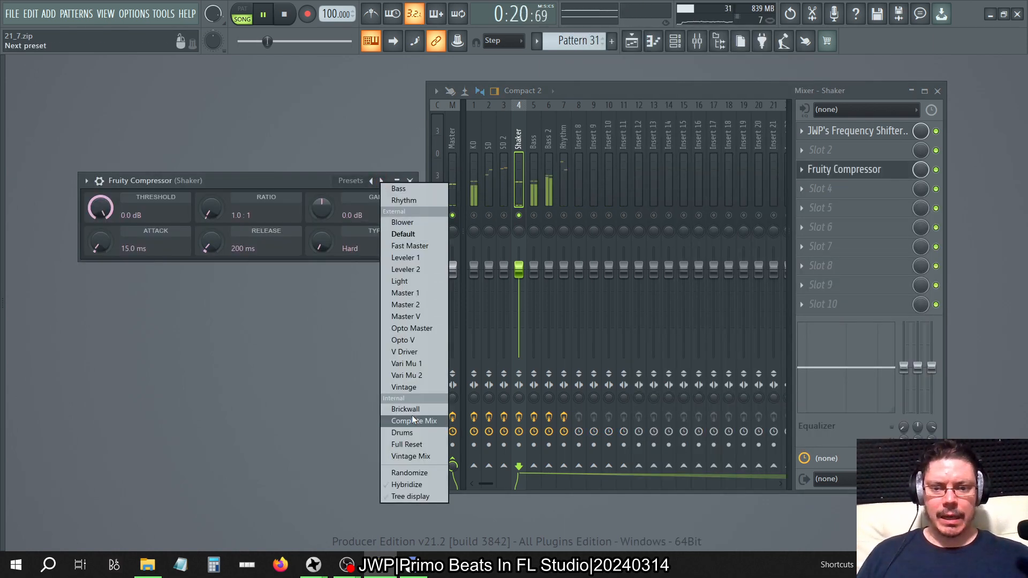
click(410, 433)
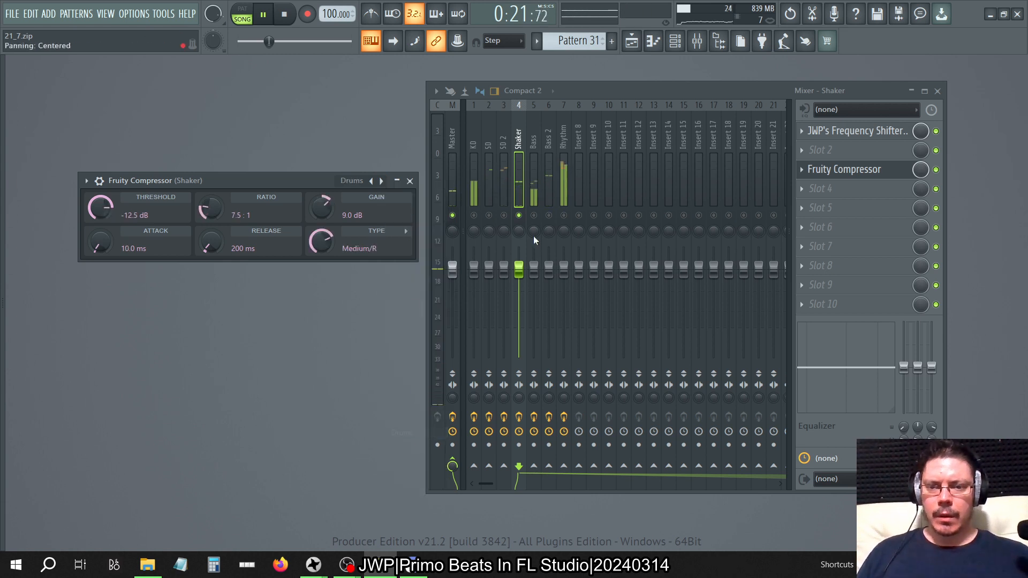
right_click(343, 213)
click(347, 216)
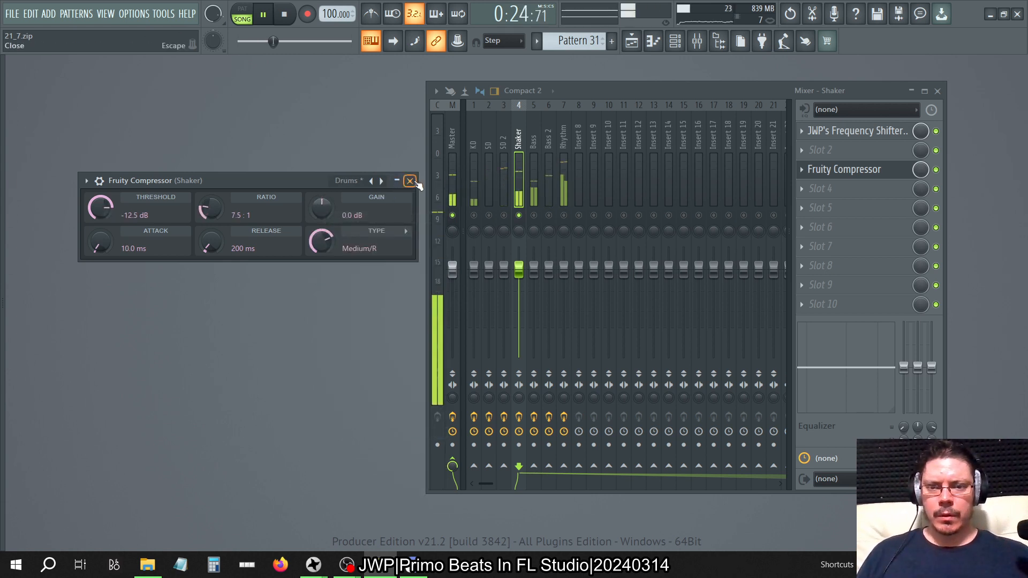
click(410, 181)
Step: Move the Shaker's Fruity Compressor down the effect chain to slot 9
click(827, 169)
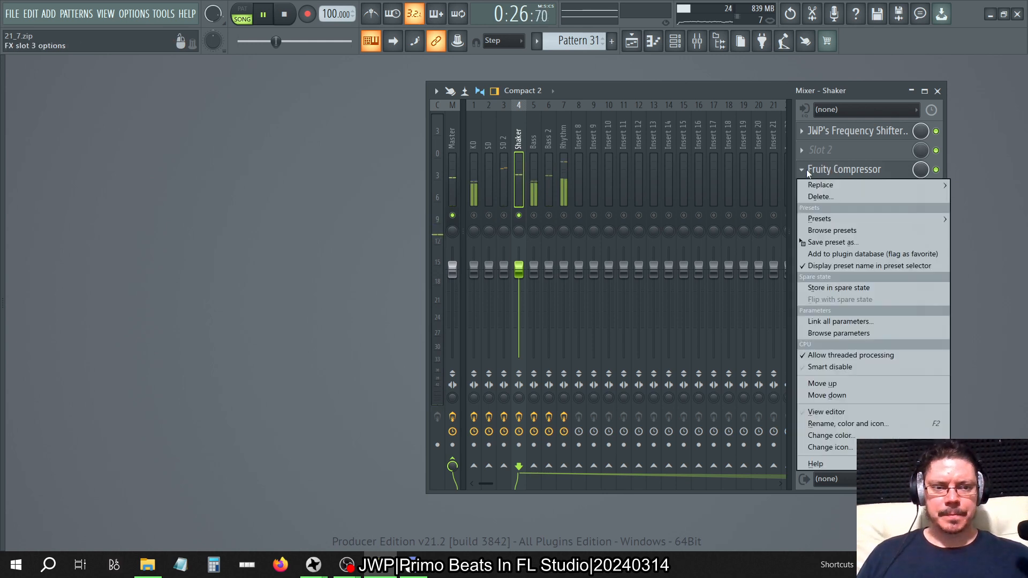
click(806, 169)
click(806, 169)
click(825, 395)
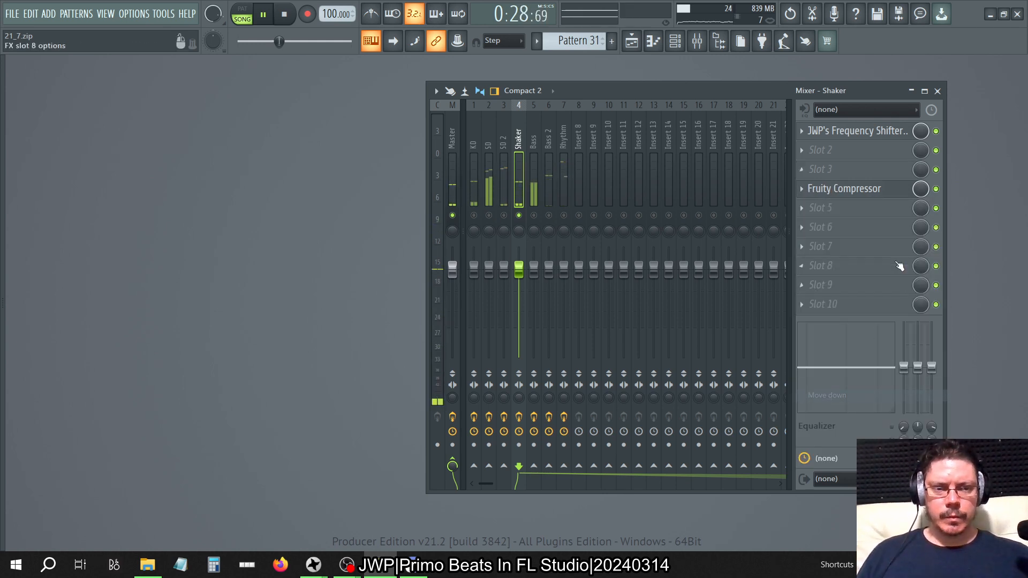
drag(858, 198, 856, 285)
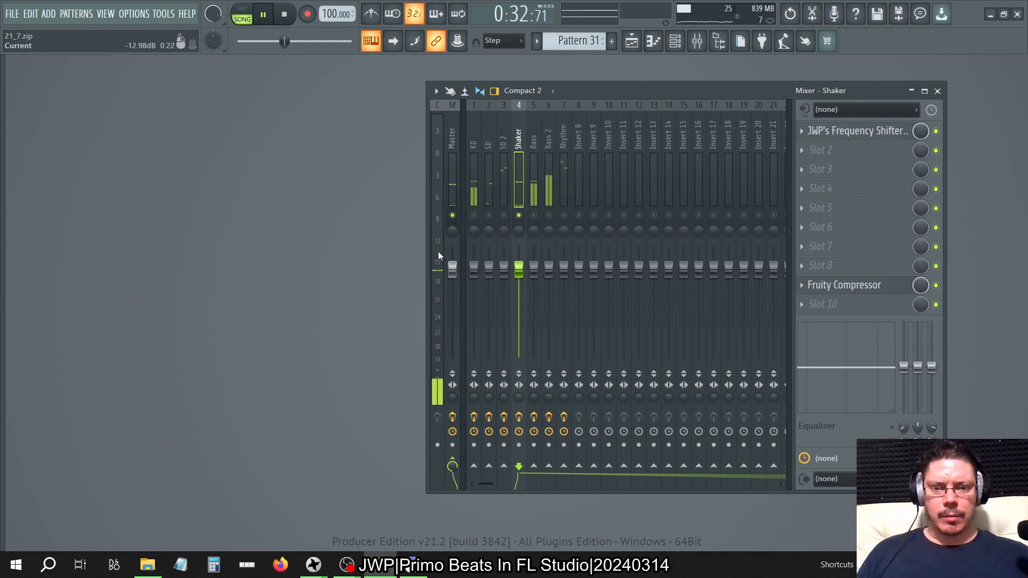
Step: Load Fruity Parametric EQ 2 into slot 2 of the Shaker track and raise its main level to about 7.3 dB
click(801, 150)
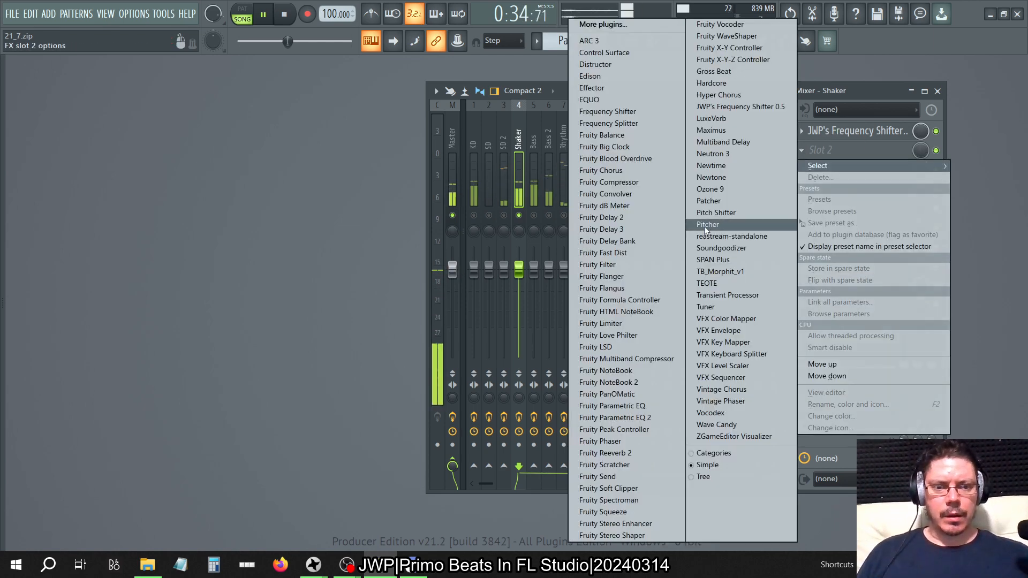
click(615, 417)
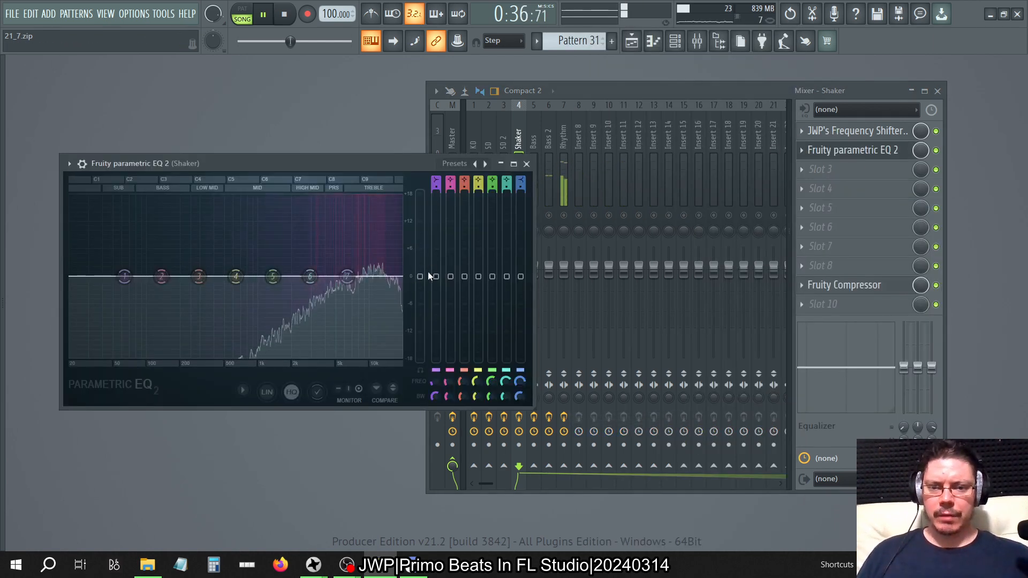
drag(387, 168, 365, 233)
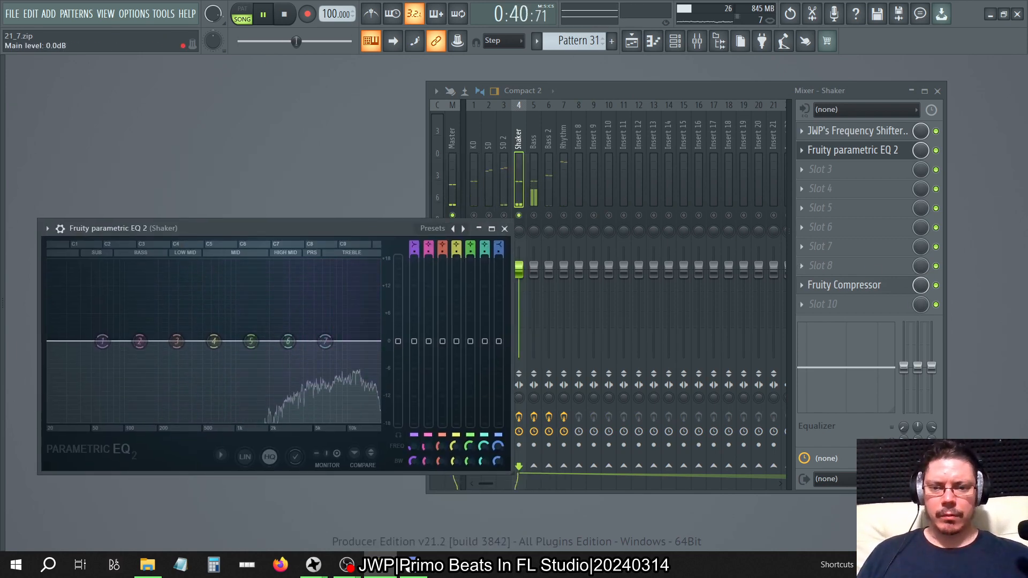
drag(398, 341, 398, 330)
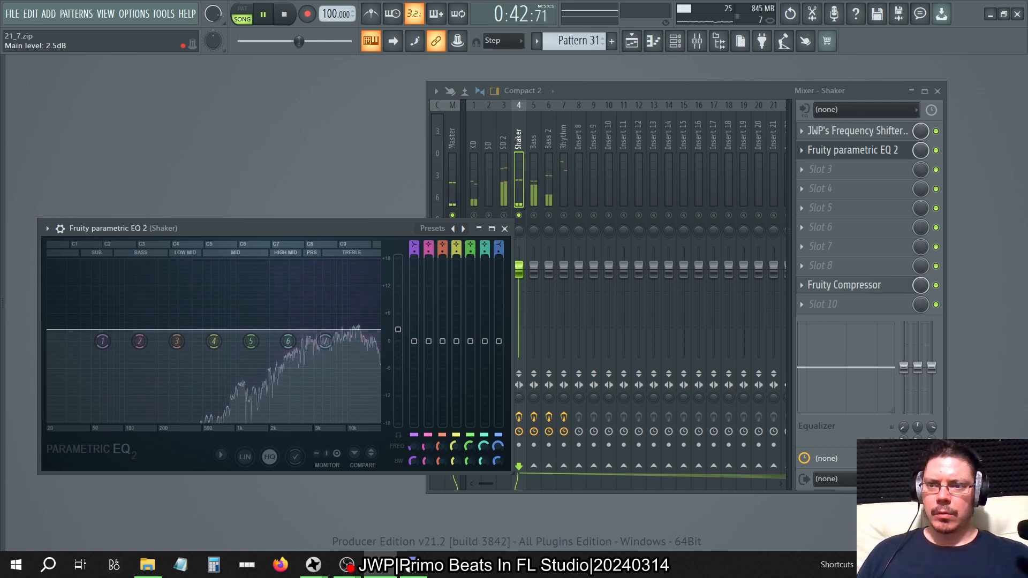
click(504, 229)
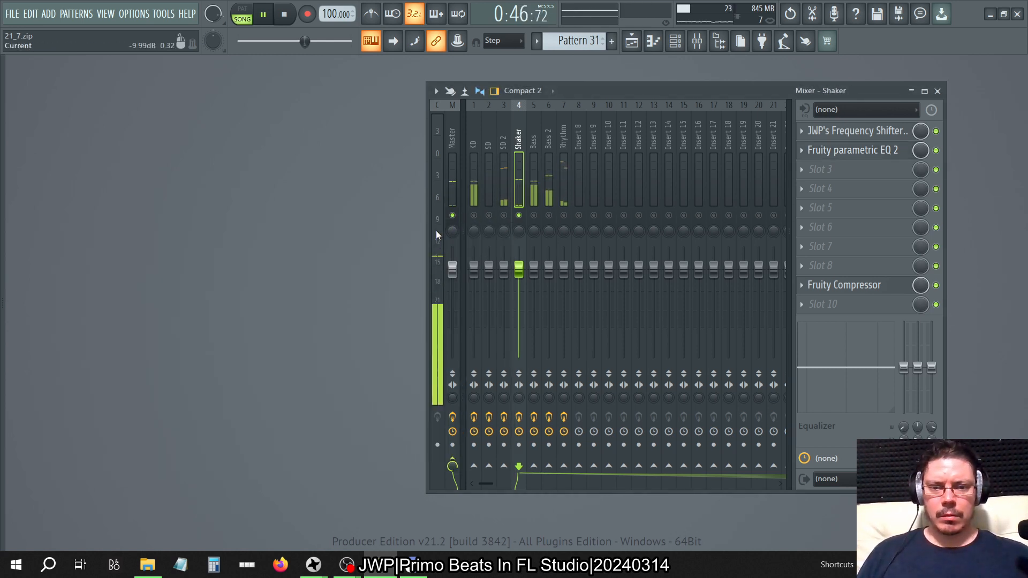
Step: Reopen the slot 2 EQ, move it clear of the track meters, and set its main level to 7.5 dB
click(841, 153)
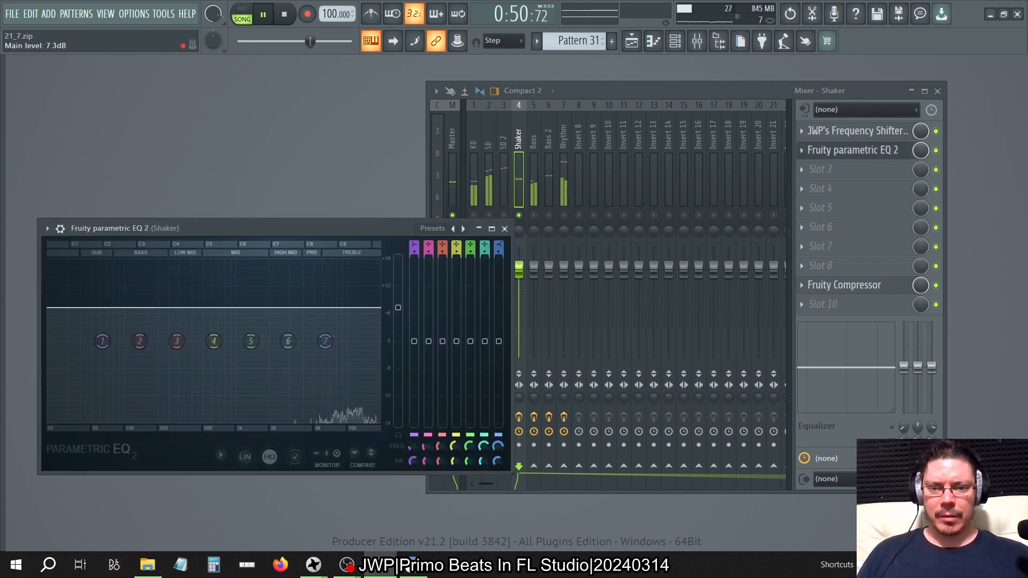
drag(382, 220, 723, 266)
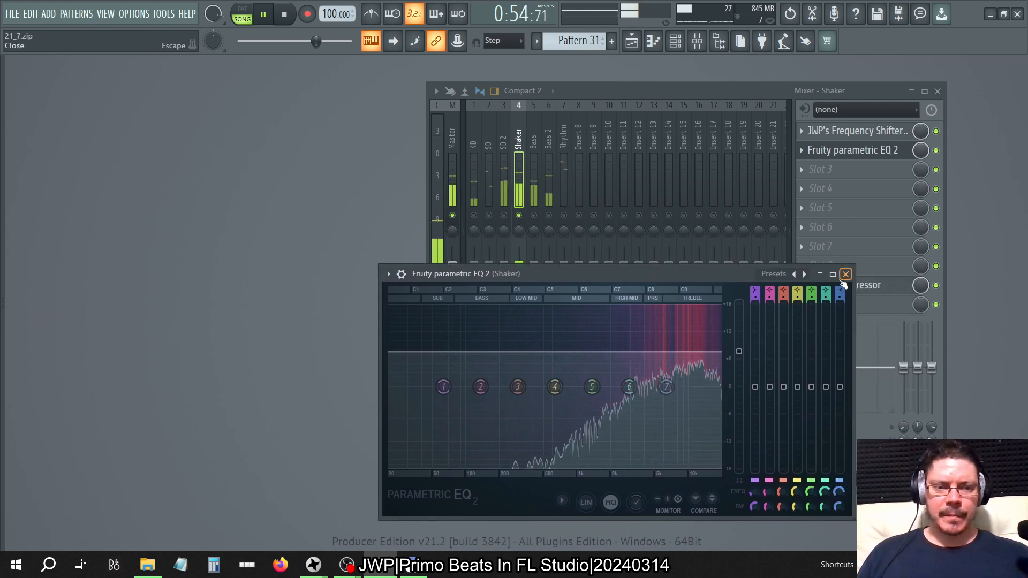
drag(739, 351, 739, 352)
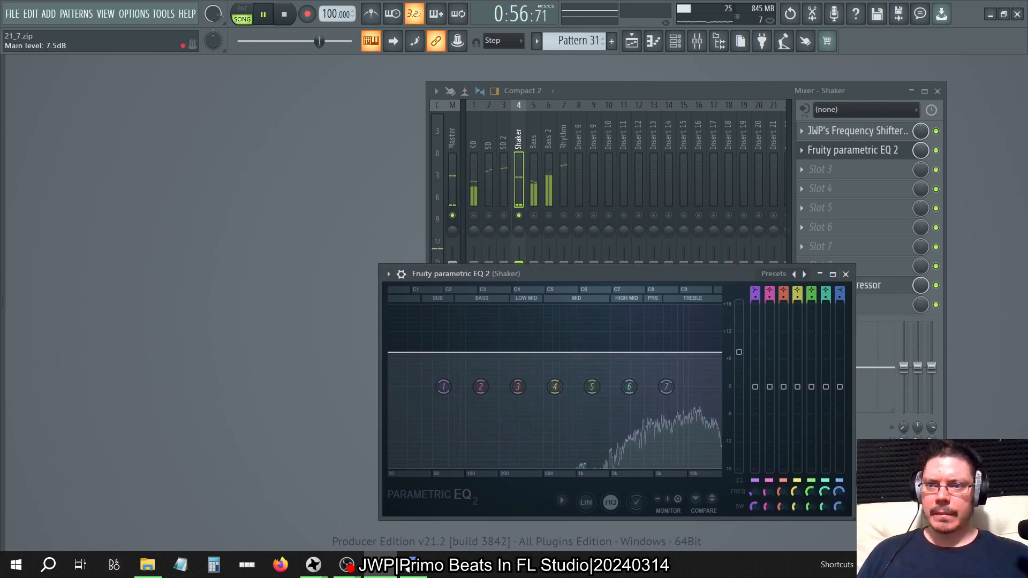
click(845, 274)
Step: Load a second Fruity Parametric EQ 2 into slot 3 of the Shaker track and raise its main level
click(799, 169)
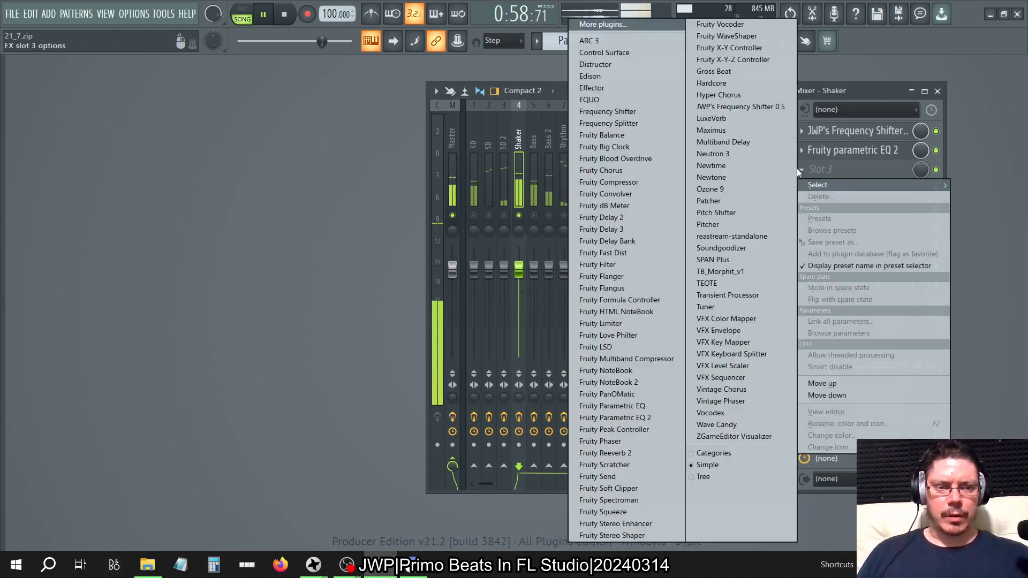
click(615, 418)
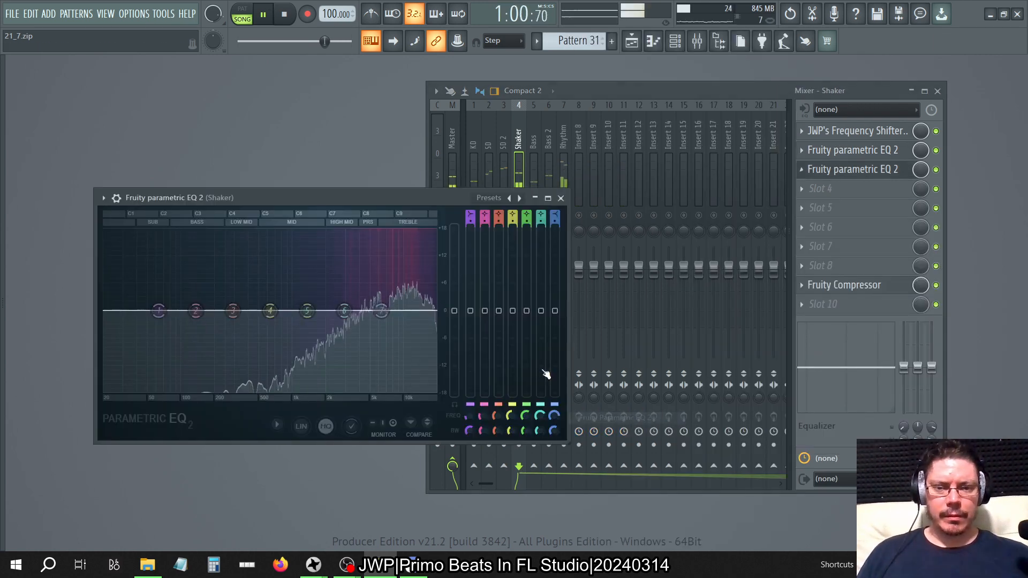
drag(454, 311, 455, 289)
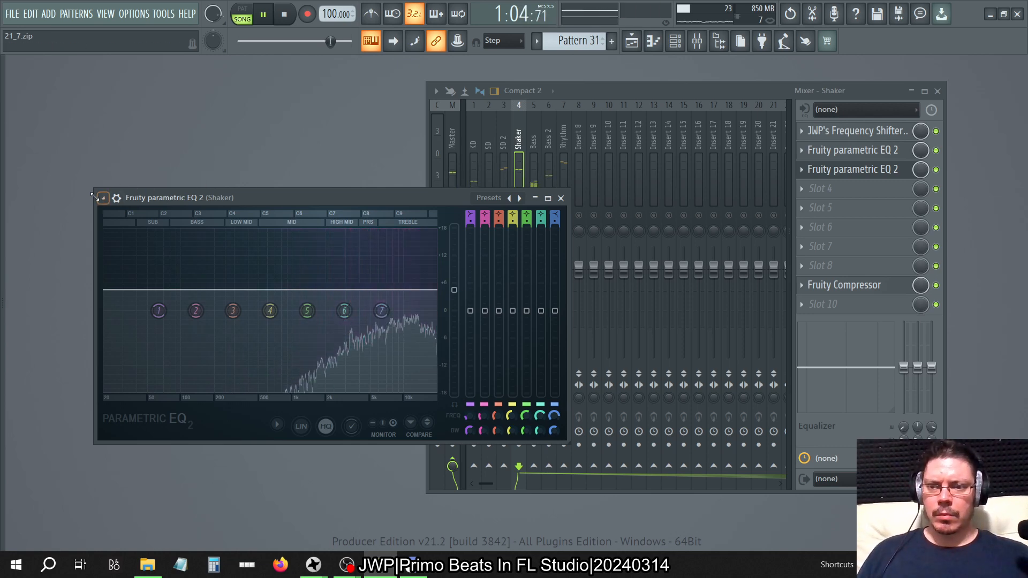
Step: Copy the boosted slot 3 EQ with its settings into slots 4 through 8 of the Shaker track
click(104, 198)
drag(177, 246, 862, 188)
click(124, 215)
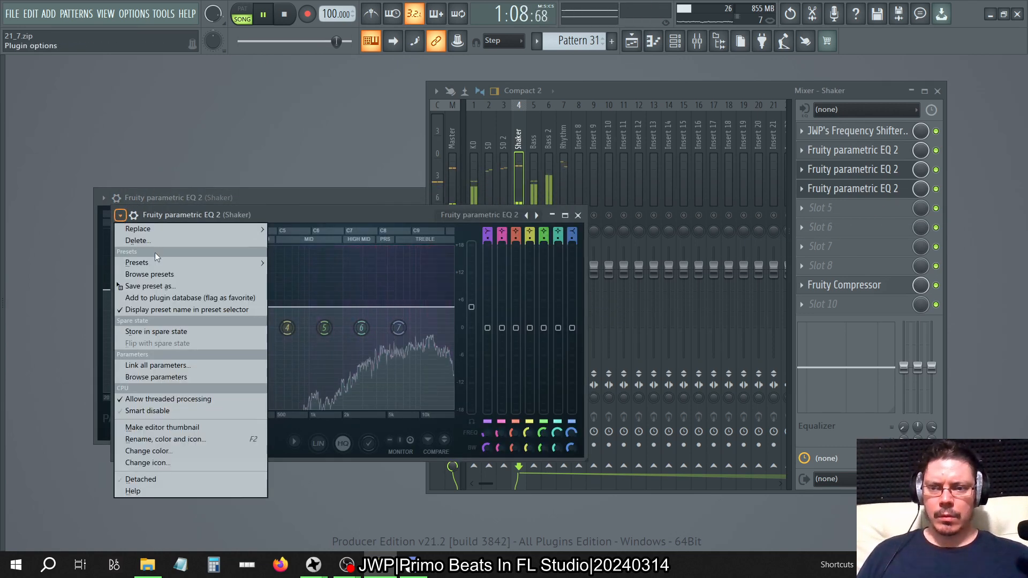
drag(155, 278, 814, 210)
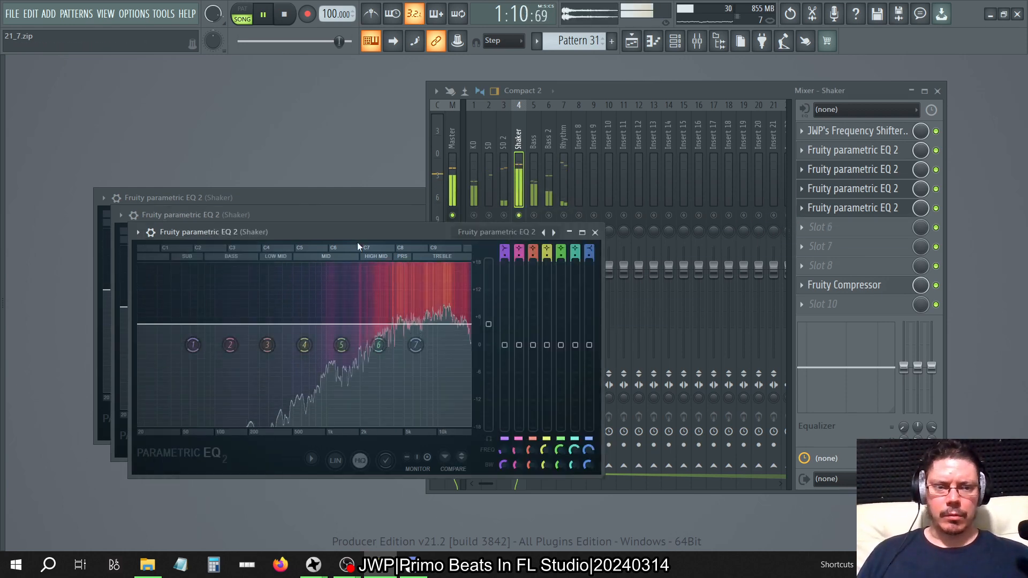
click(137, 231)
drag(172, 281, 835, 230)
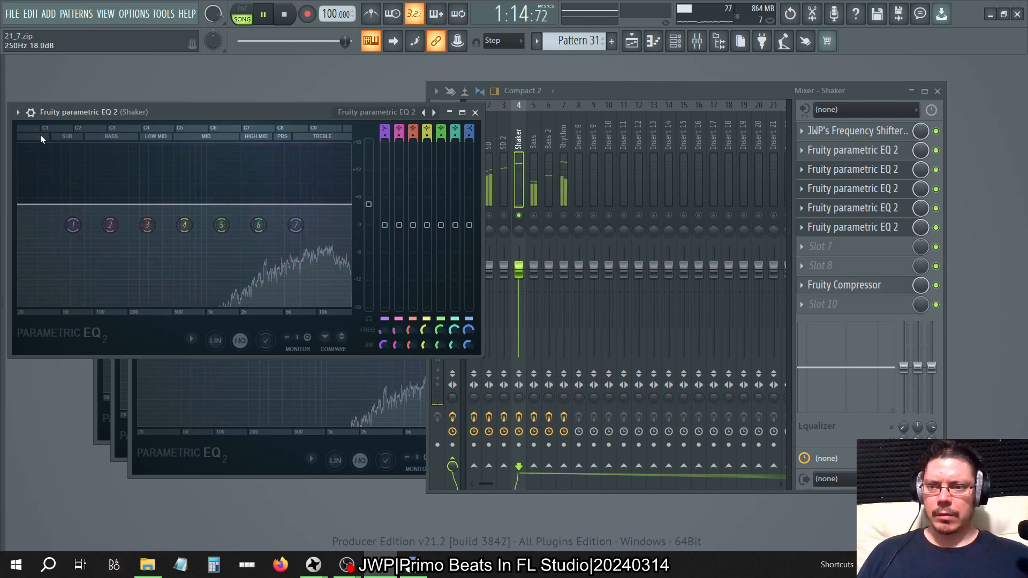
click(30, 112)
drag(43, 181, 844, 243)
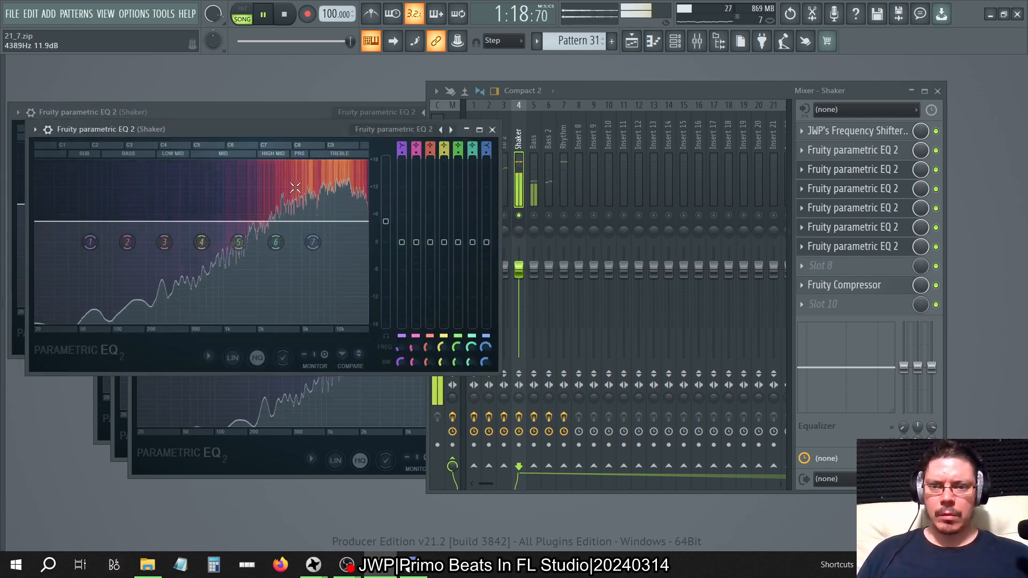
click(35, 129)
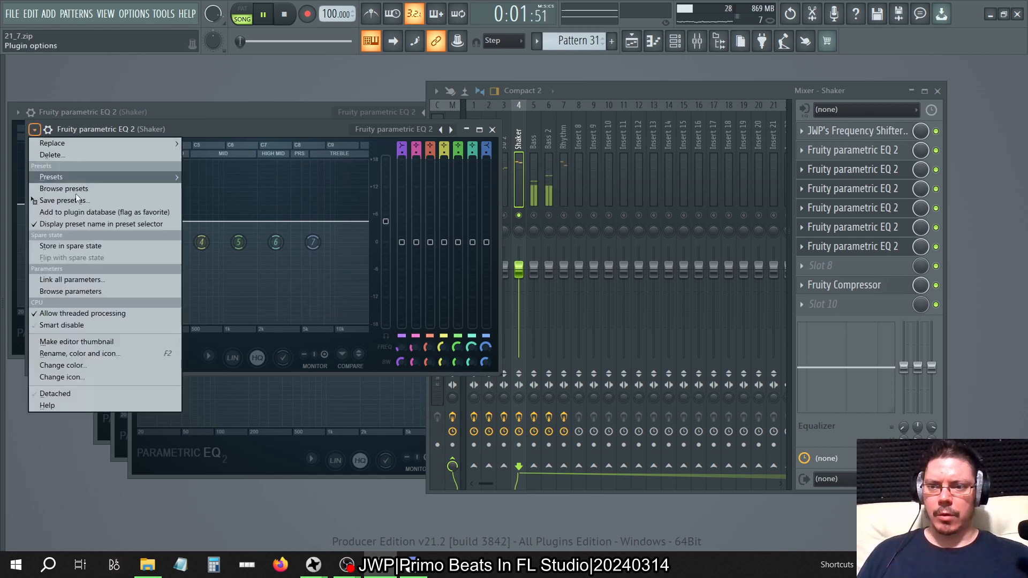
drag(70, 206, 832, 266)
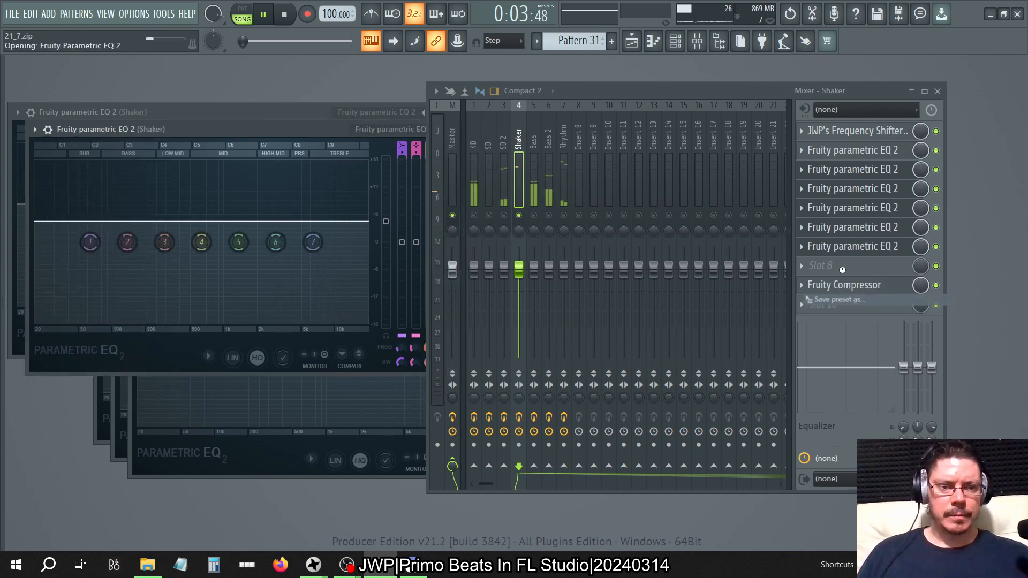
Step: Clear the plugin windows, open VPS Scope from the Master track, and place the mixer so the scope's waveform is visible
key(F12)
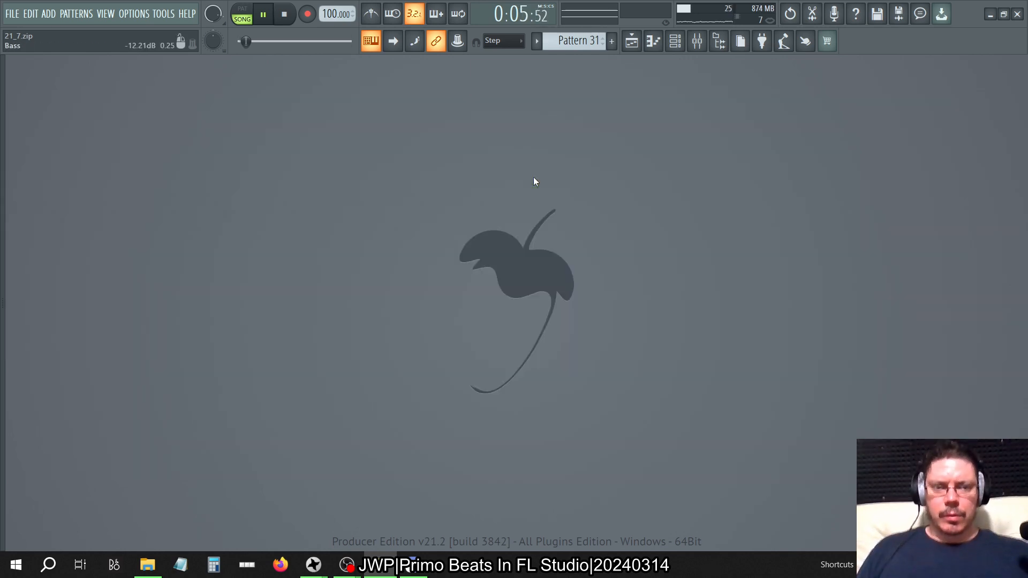
click(697, 43)
click(456, 114)
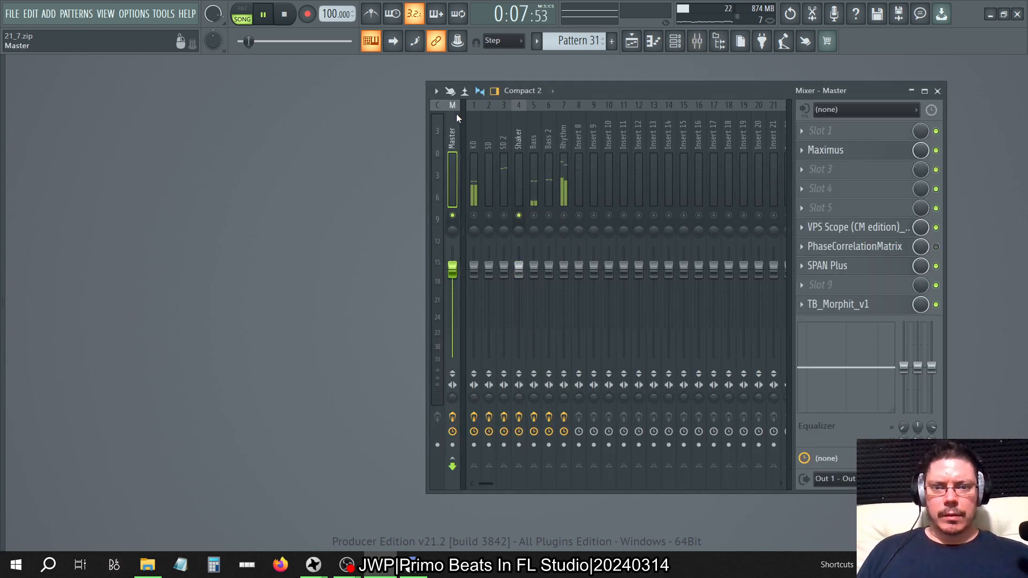
click(874, 229)
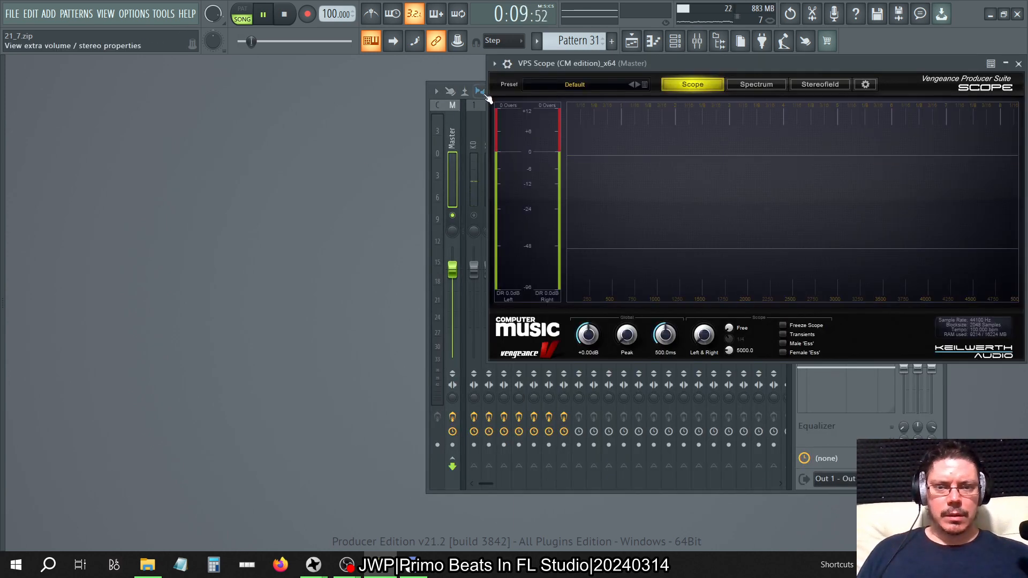
click(461, 153)
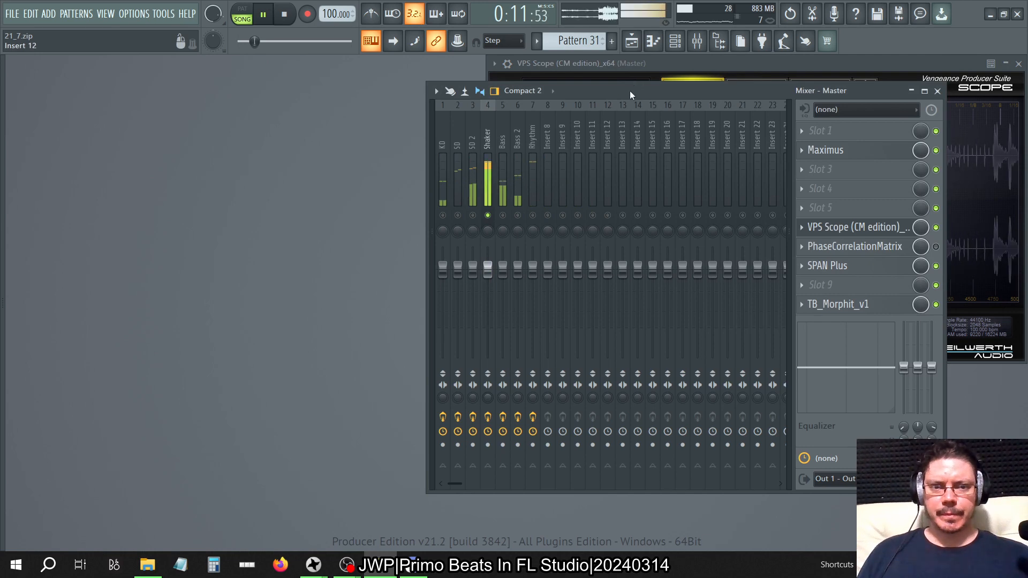
drag(629, 95, 229, 75)
click(727, 61)
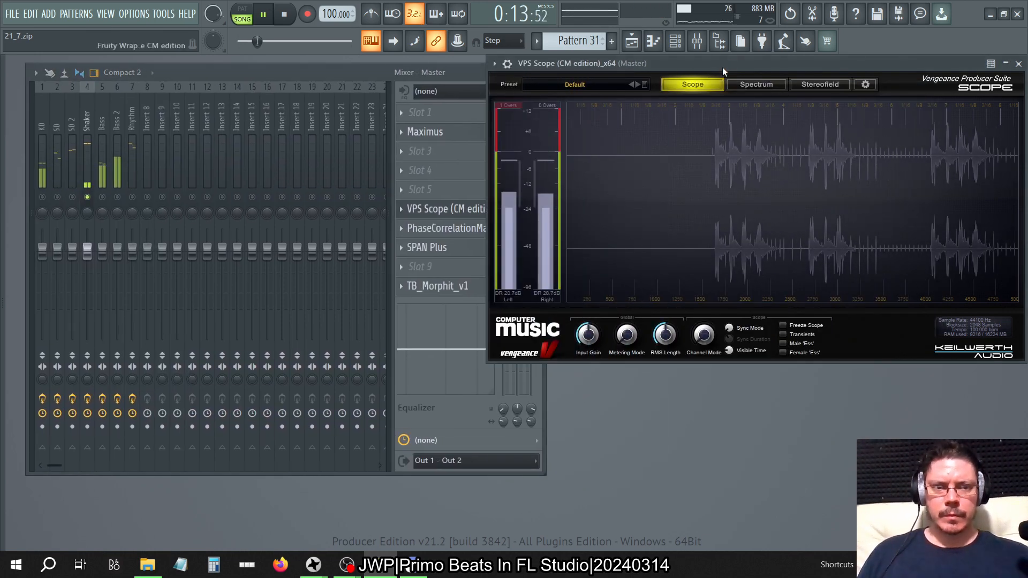
Step: Bypass the Shaker's EQs in slots 2 to 8, re-enable slots 2 to 5 while watching the scope, and check the output peak meter
click(91, 113)
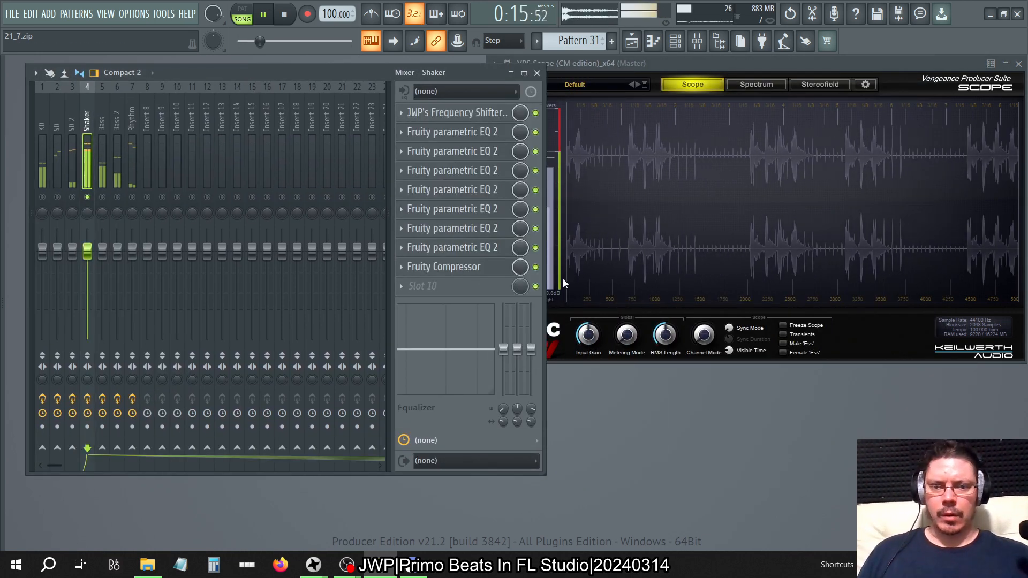
click(535, 247)
click(535, 228)
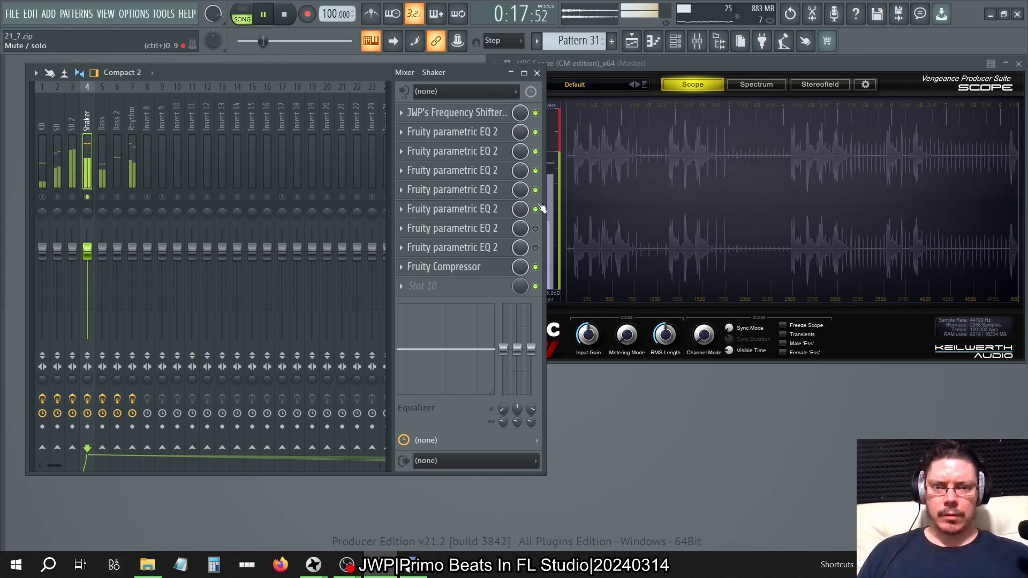
click(535, 209)
click(535, 189)
click(536, 170)
click(536, 151)
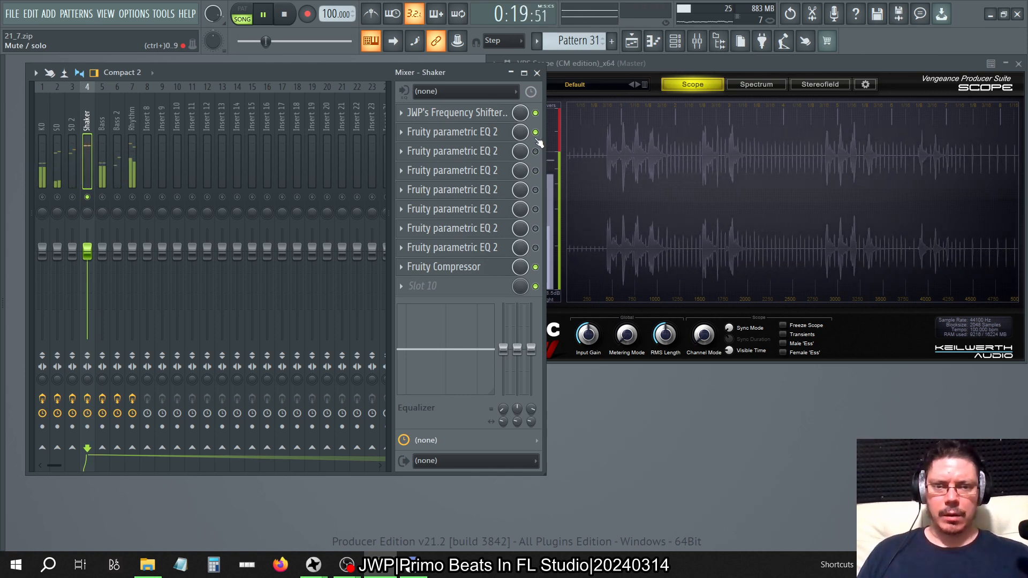
click(536, 133)
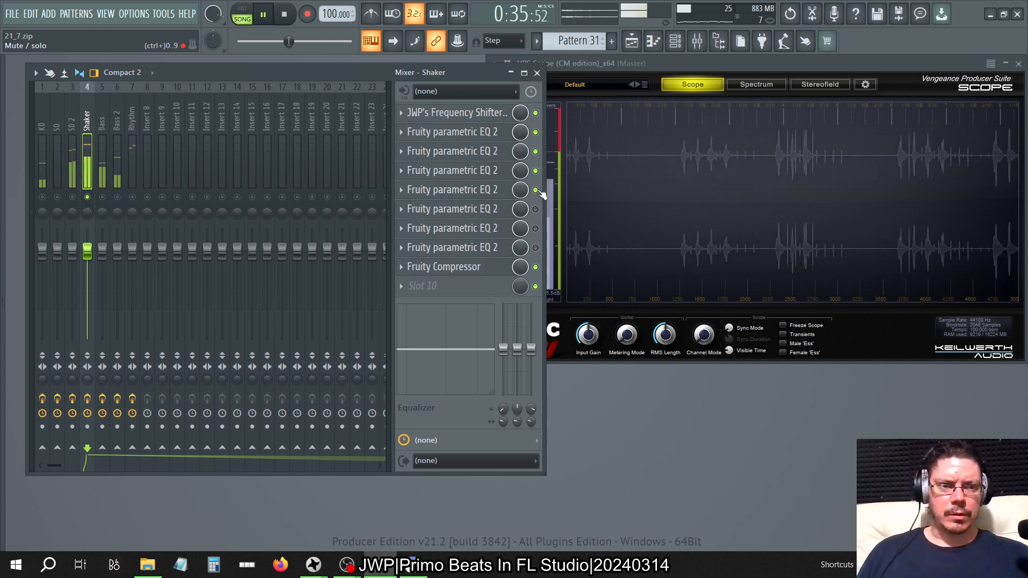
click(34, 125)
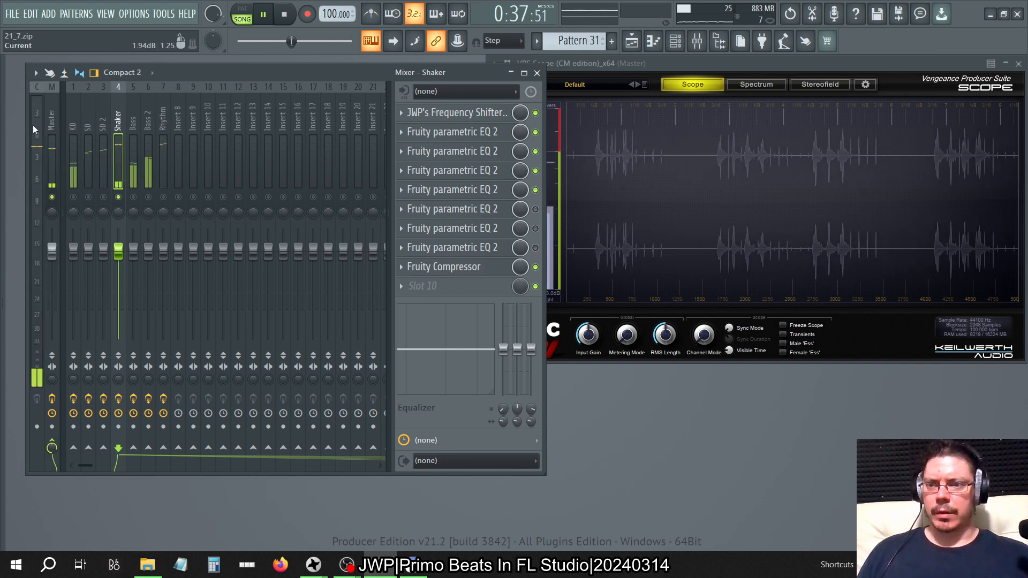
Step: Enable the Shaker's EQs in slots 6 to 8 and switch between the Master and Shaker tracks while watching the scope
click(49, 112)
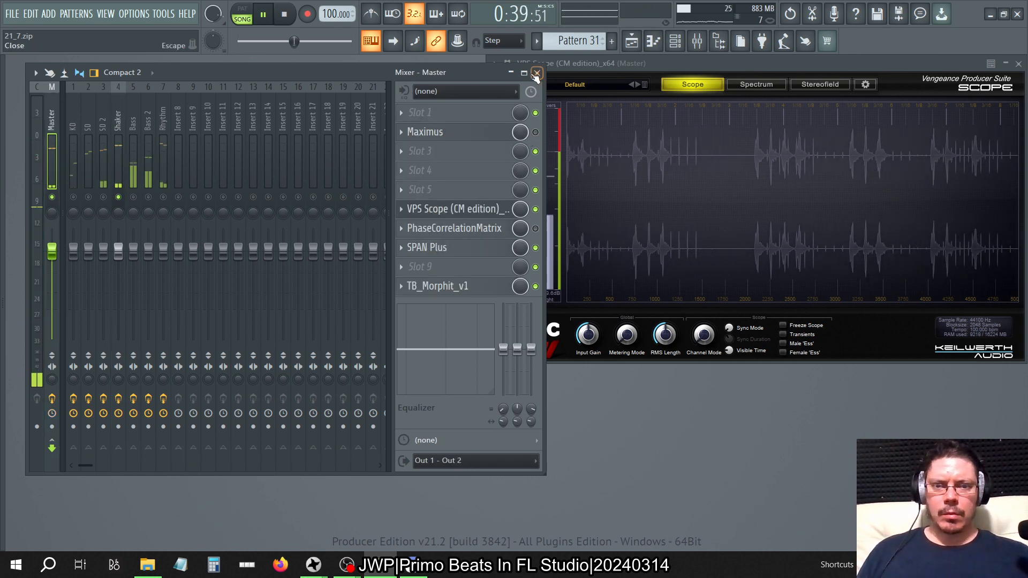
click(118, 130)
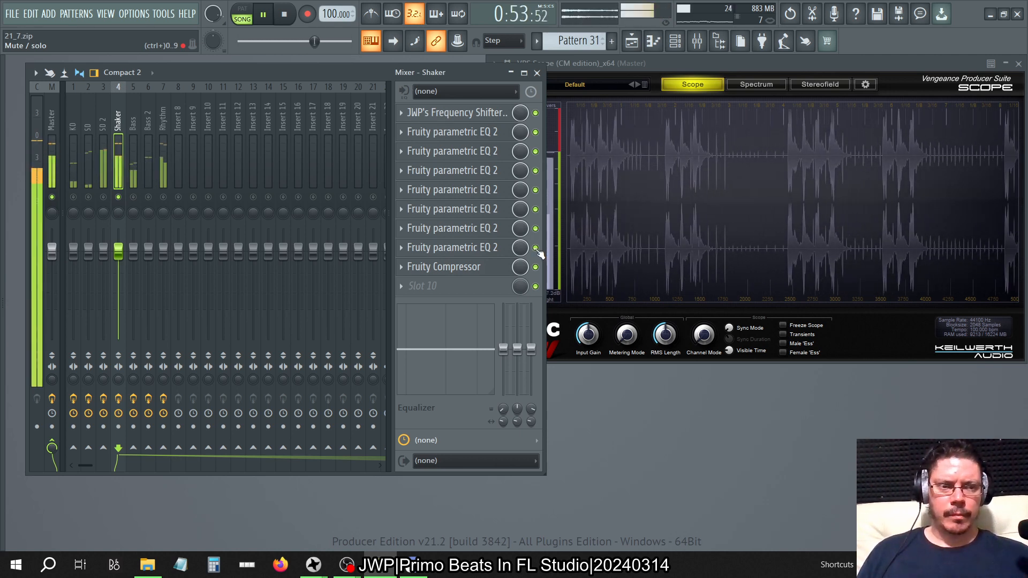
click(52, 122)
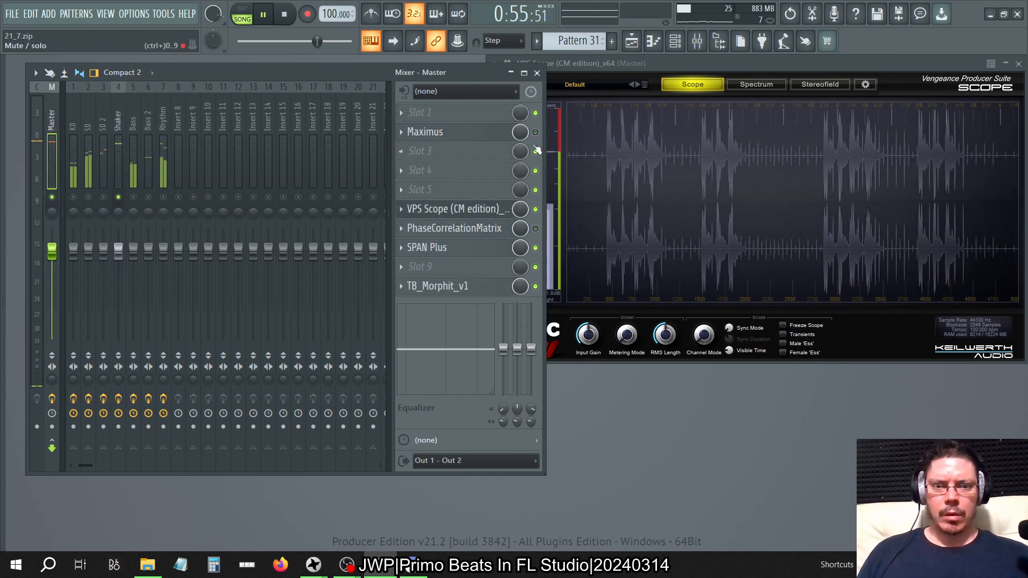
click(119, 124)
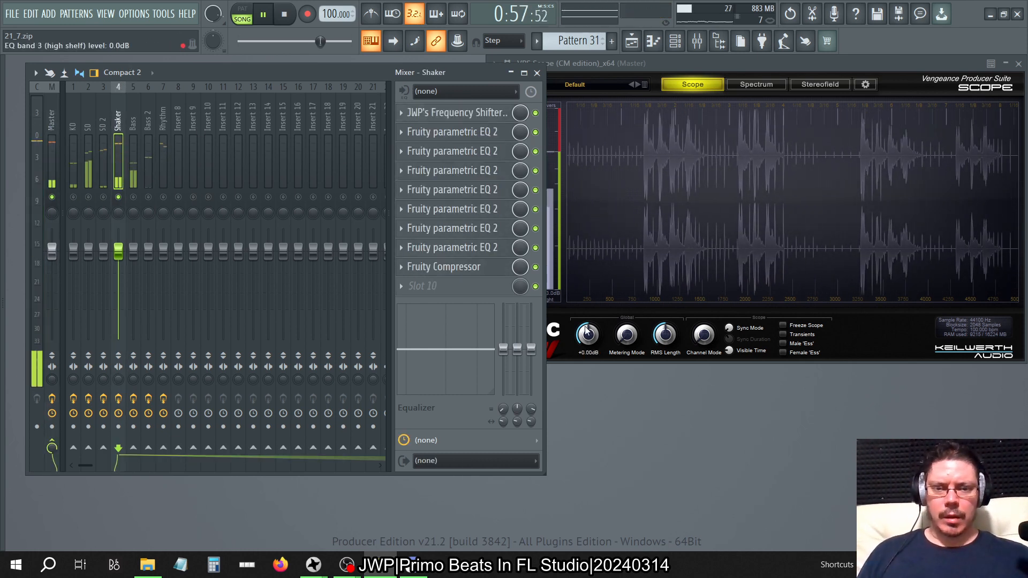
Step: Bypass the Shaker's EQs in slots 8, 7 and 6, and toggle slot 5 off and on to compare the waveform
click(536, 248)
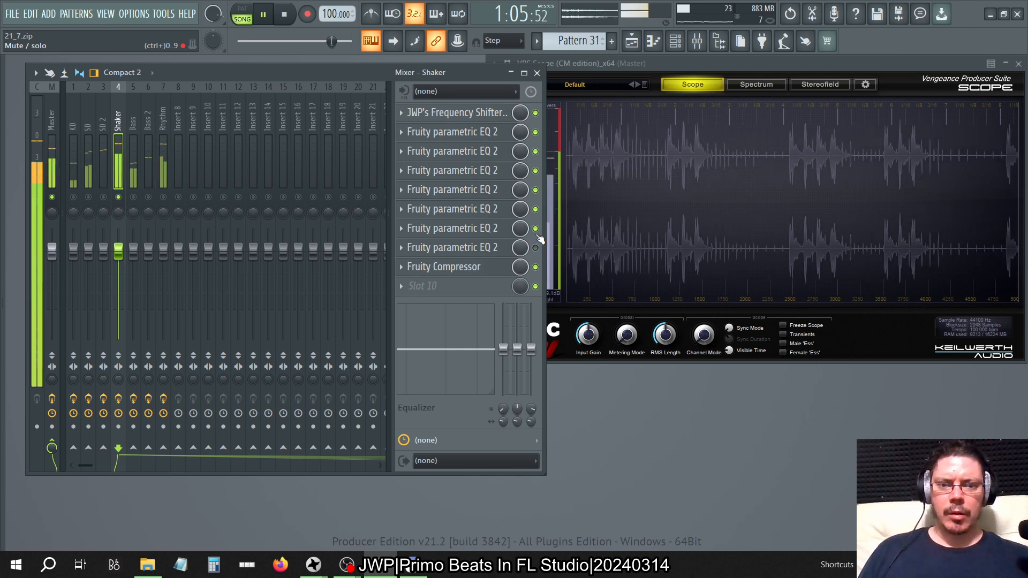
click(535, 228)
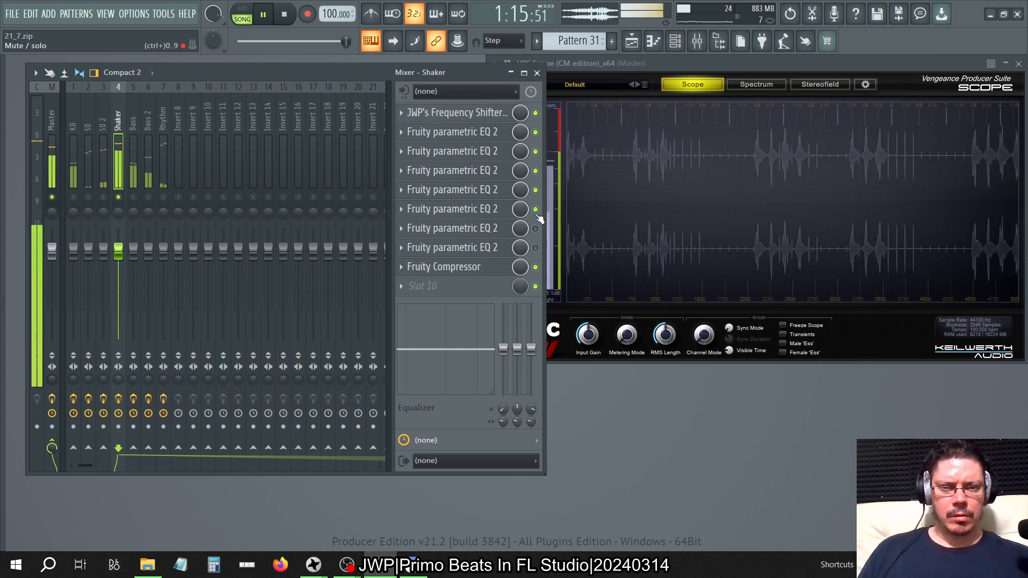
click(535, 190)
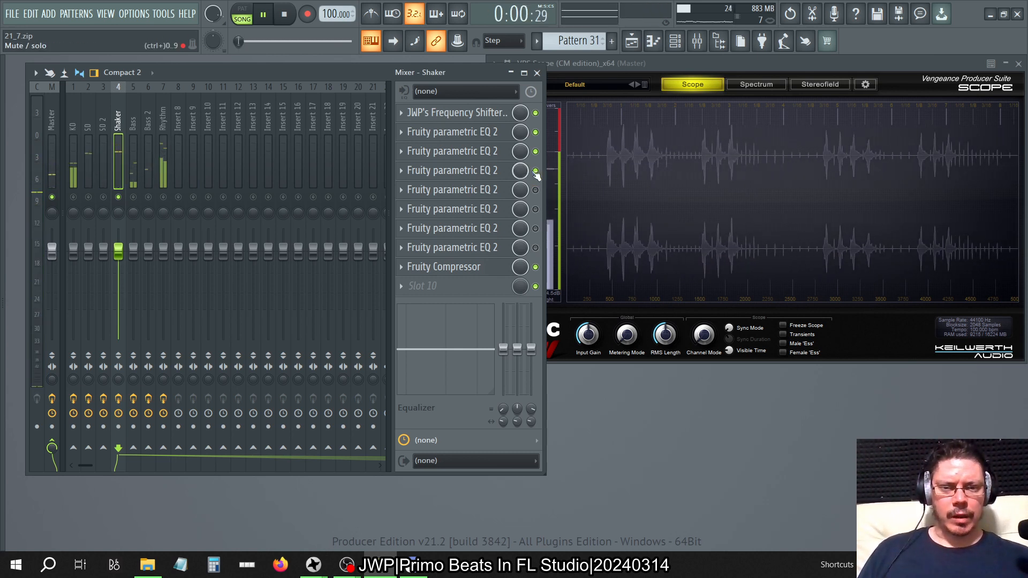
click(536, 190)
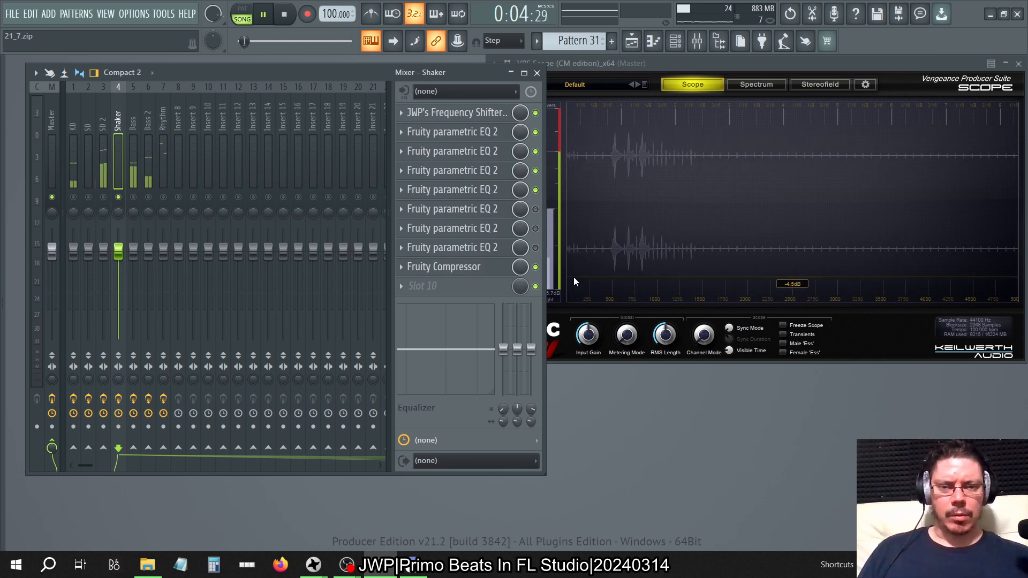
Step: Reset the main level of the Shaker's slot 5 EQ to compare, raise it again, and close the EQ
click(491, 193)
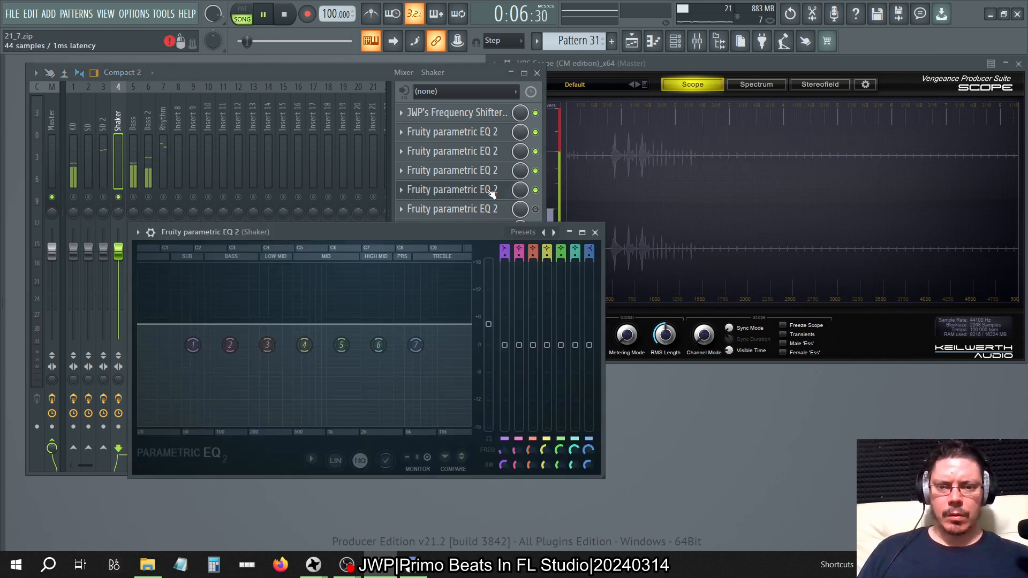
right_click(488, 325)
click(495, 330)
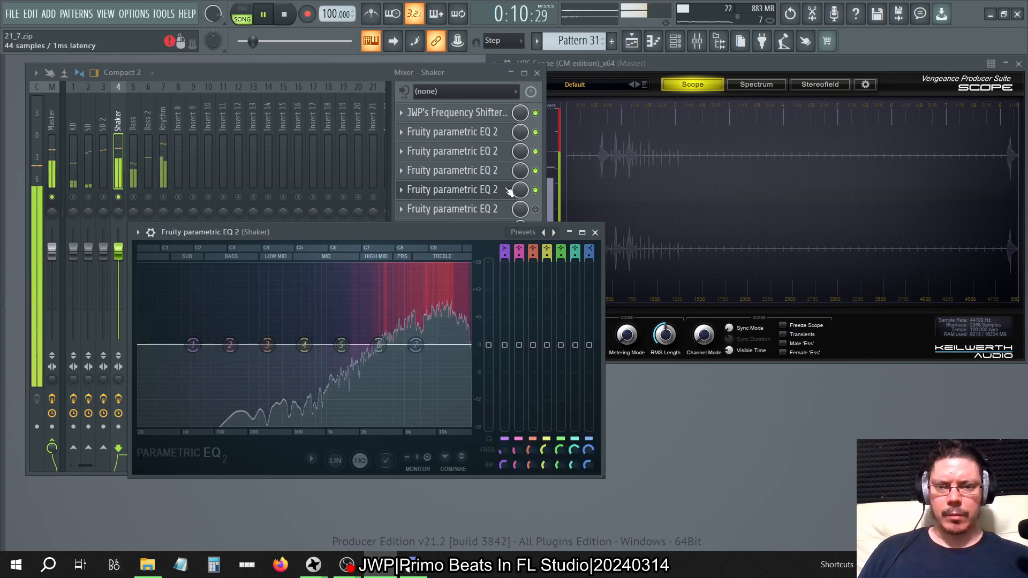
drag(489, 345, 489, 324)
click(595, 232)
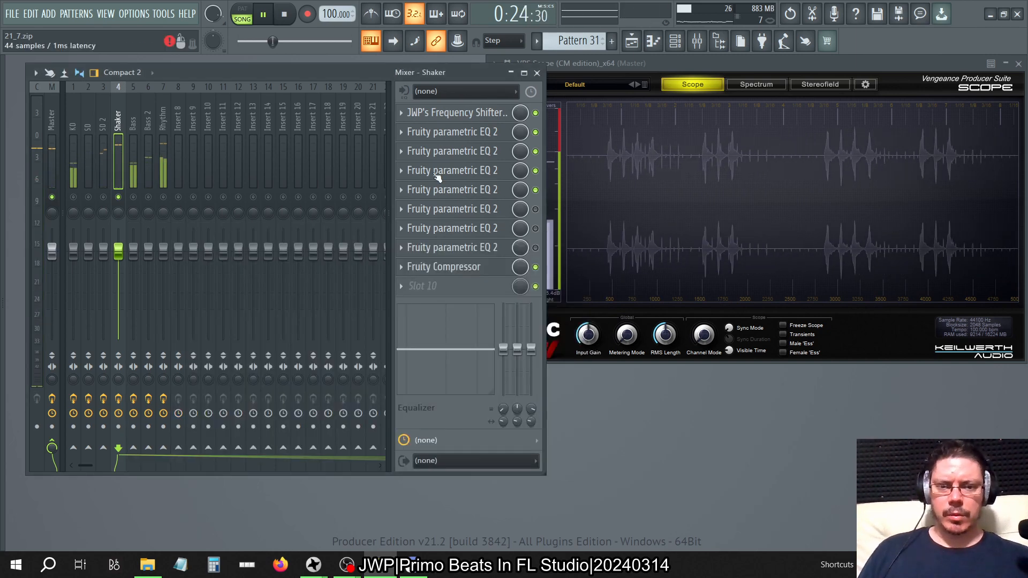
Step: Examine the main level settings of the Shaker's EQs in slots 3, 4 and 5
click(470, 152)
click(471, 153)
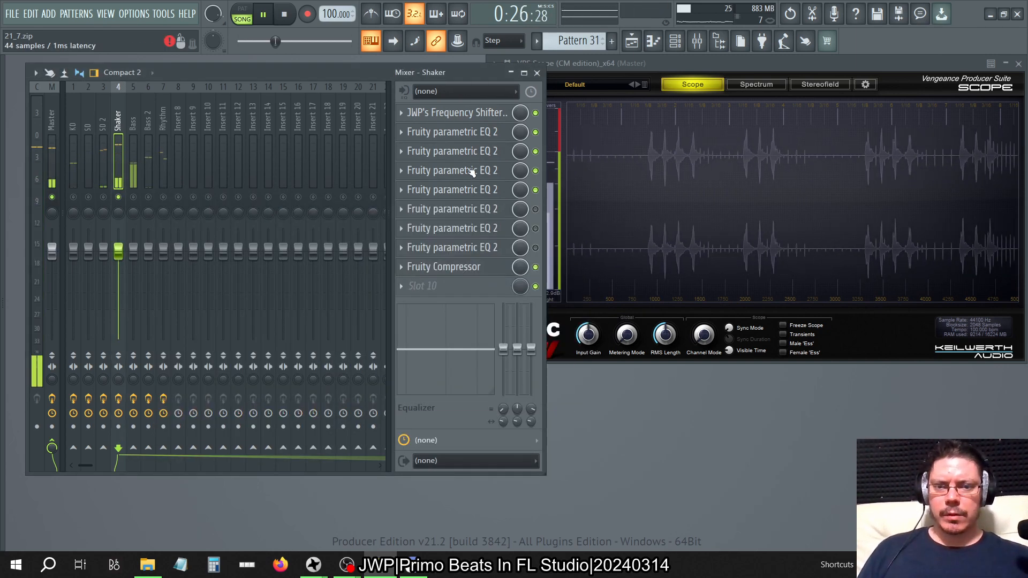
click(471, 172)
click(471, 171)
click(471, 191)
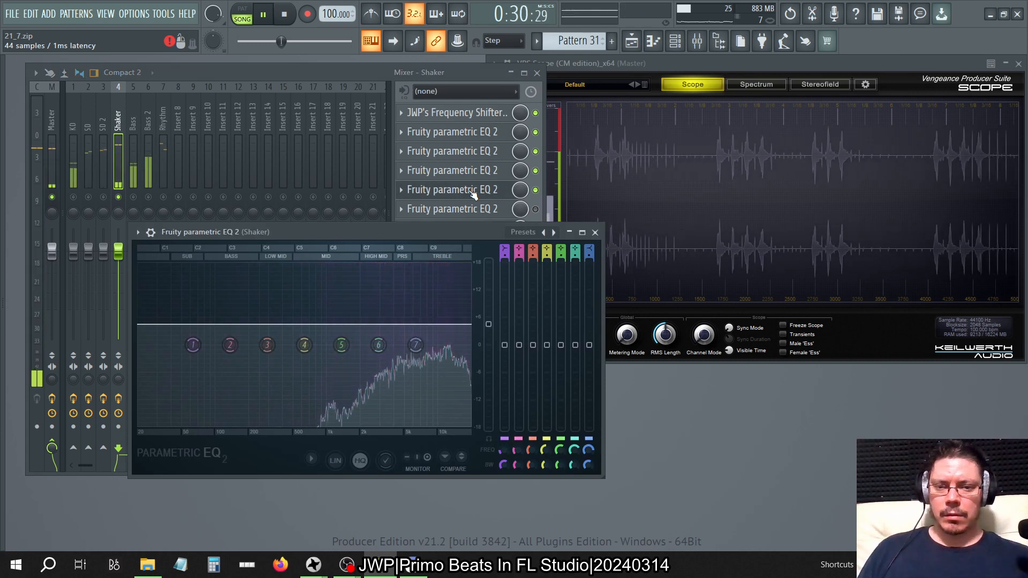
click(471, 194)
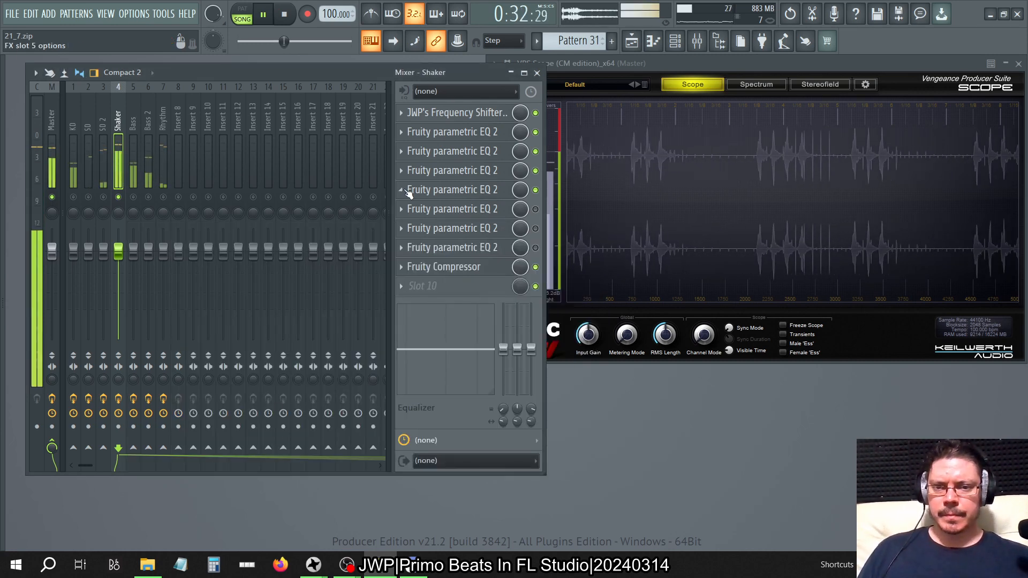
Step: Delete the Fruity Parametric EQ 2 plugins from slots 5 and 6 of the Shaker track
right_click(408, 193)
click(413, 221)
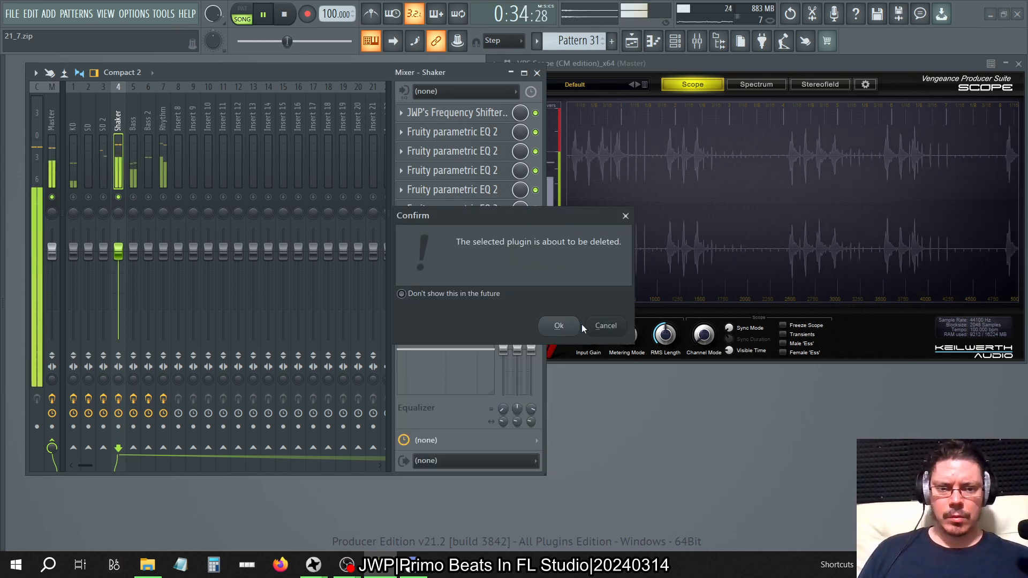
click(556, 325)
right_click(428, 215)
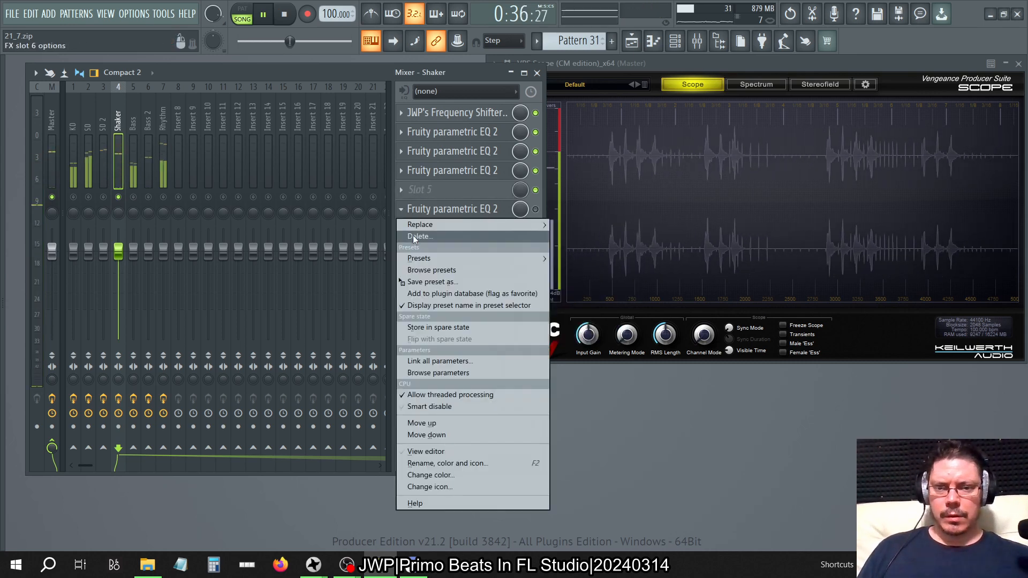
click(413, 237)
click(568, 327)
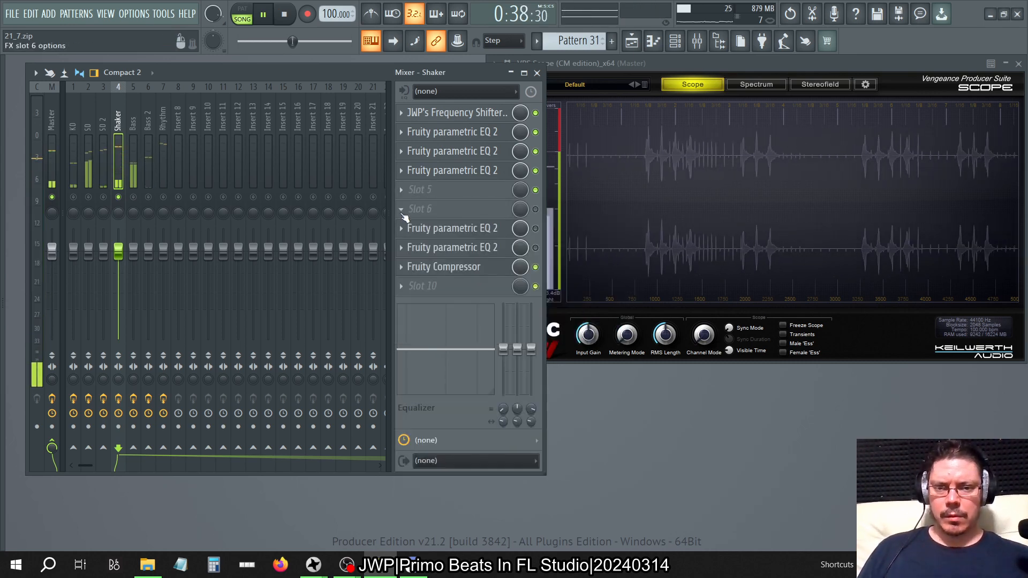
Step: Delete the Fruity Parametric EQ 2 plugins from slots 7 and 8 of the Shaker track
right_click(400, 229)
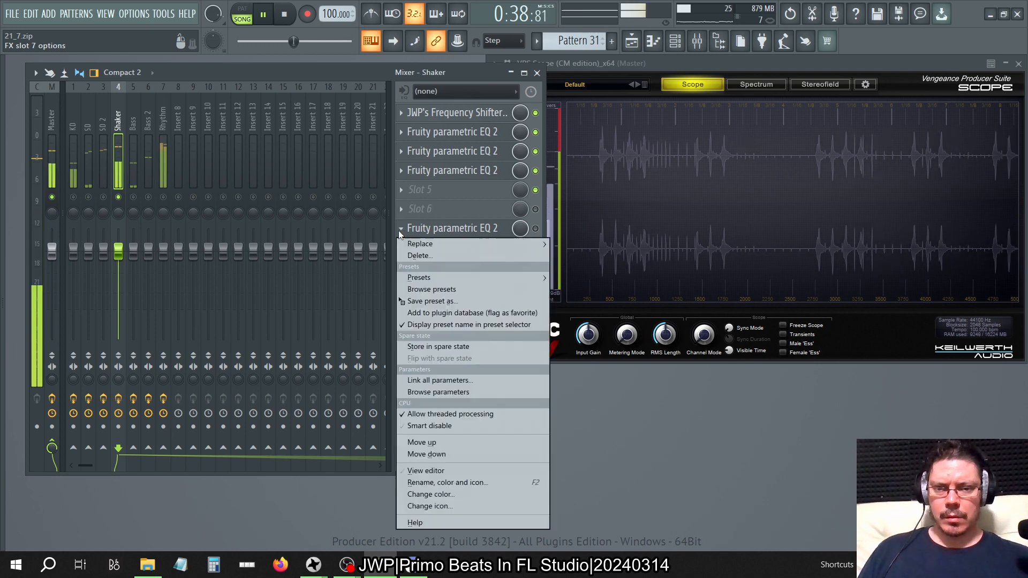
click(441, 256)
click(559, 327)
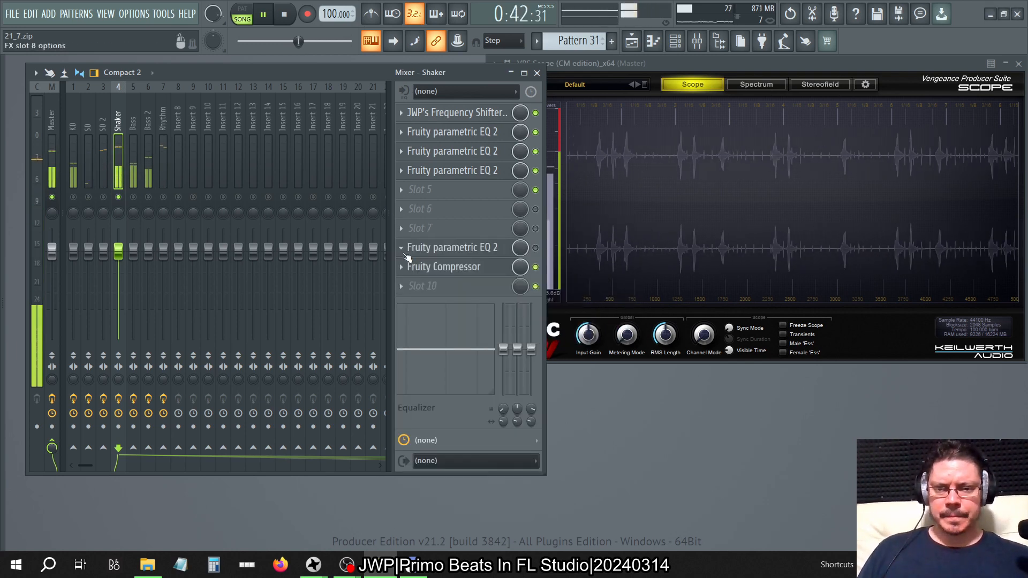
right_click(404, 247)
click(427, 269)
click(560, 326)
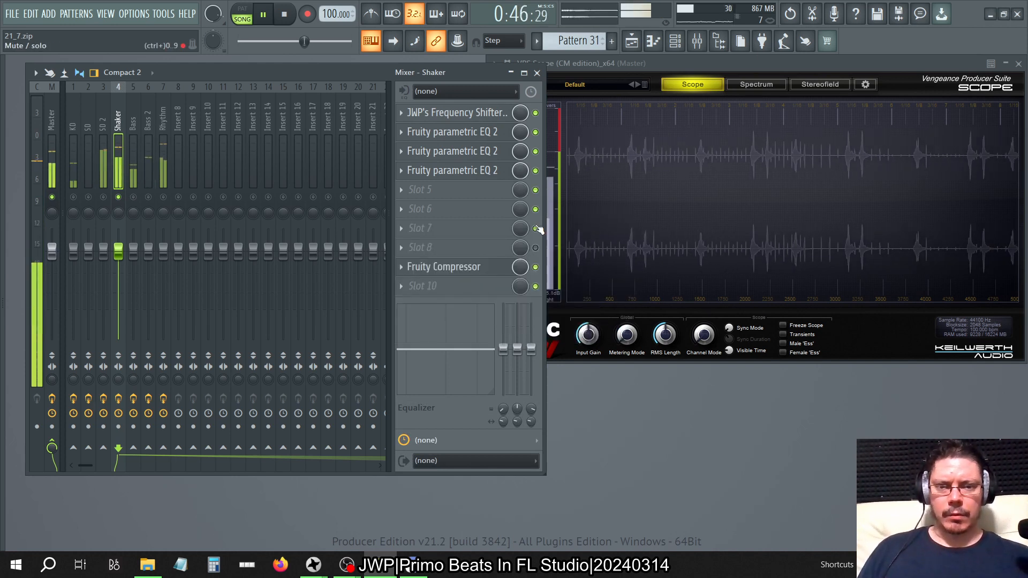
Step: Delete the Shaker's slot 4 EQ and raise the slot 3 EQ's main level to slightly above +12 dB
right_click(443, 175)
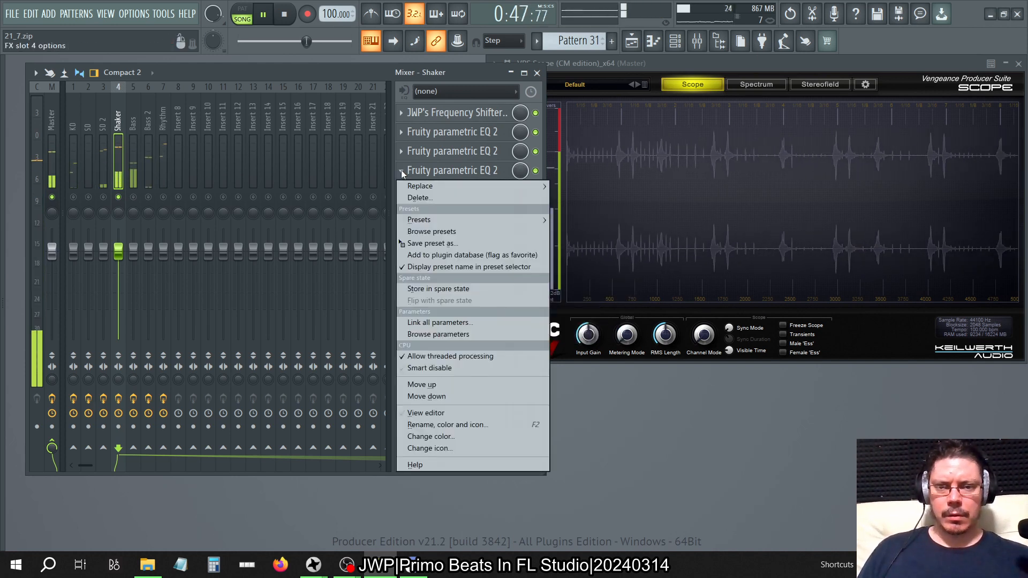
click(428, 198)
click(574, 330)
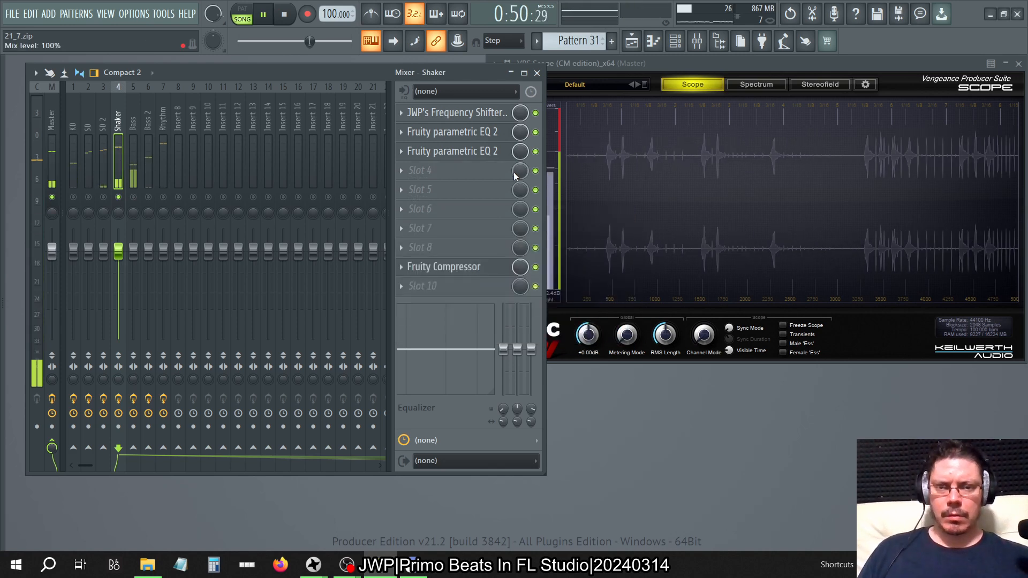
click(485, 151)
drag(454, 289, 454, 248)
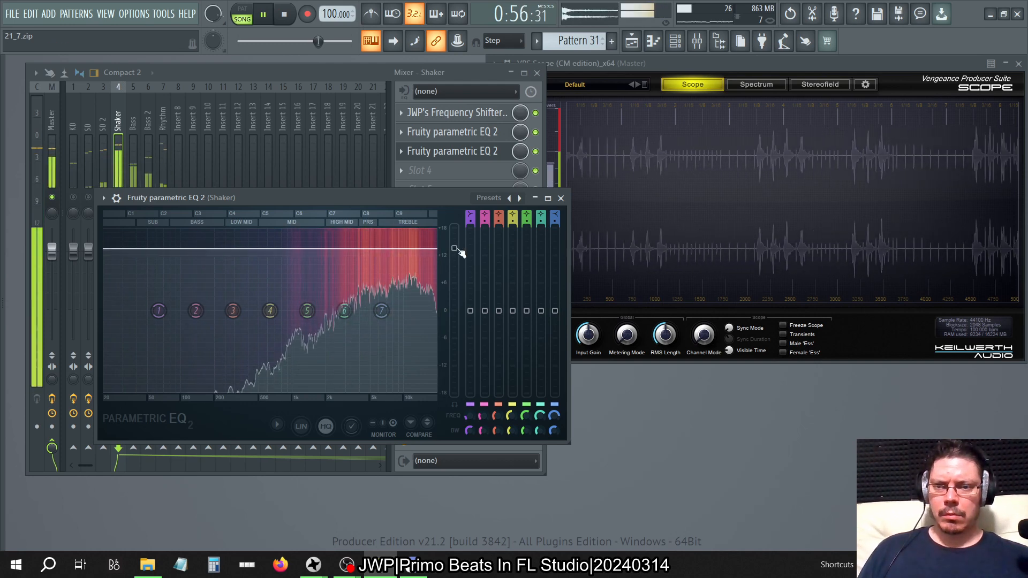
click(560, 199)
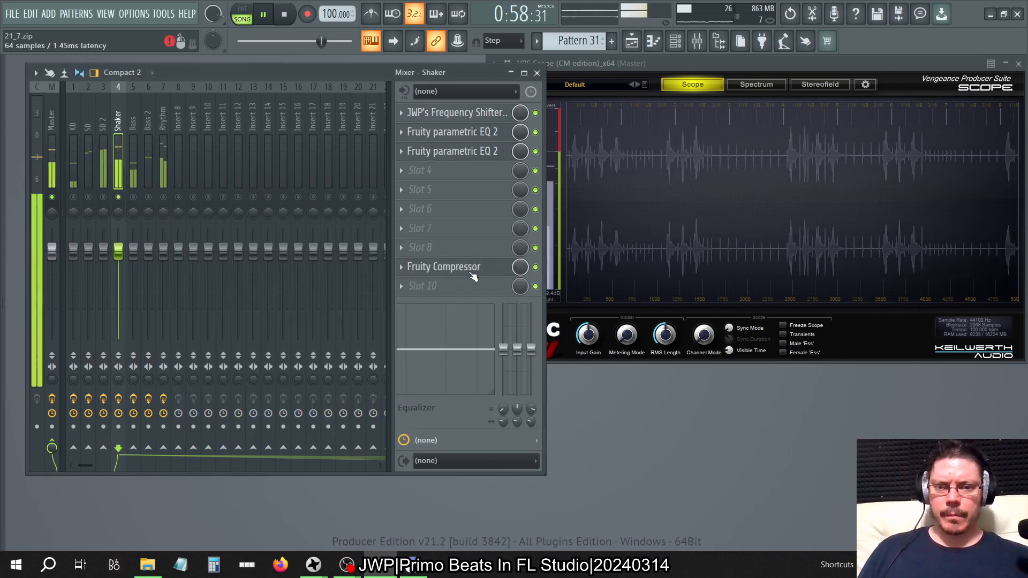
Step: Move the Shaker's Fruity Compressor up to slot 5 and, after checking the KD track's chain, load Fruity Parametric EQ 2 into slot 7
drag(473, 275, 471, 194)
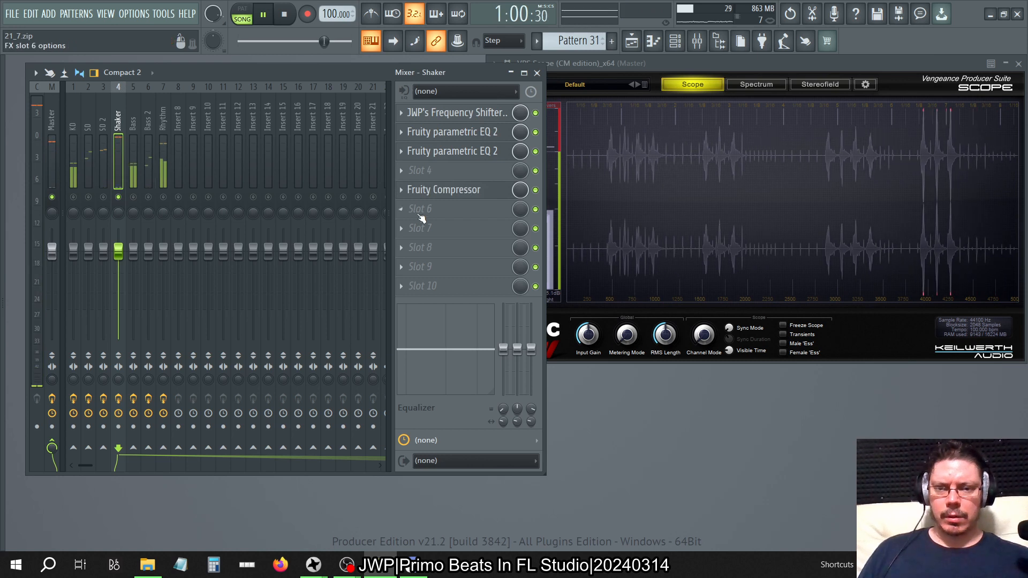
click(72, 128)
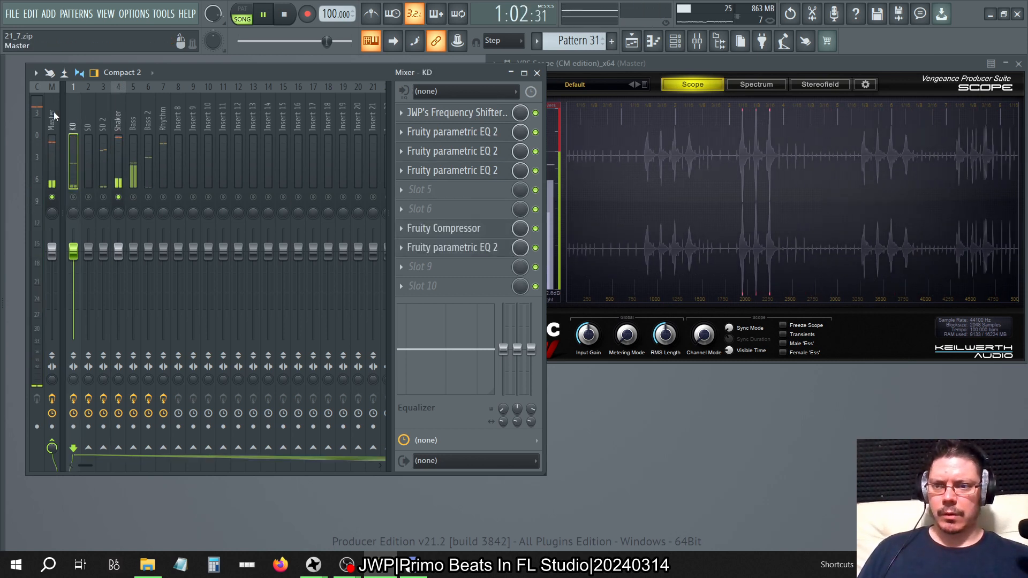
click(52, 121)
click(88, 120)
click(120, 117)
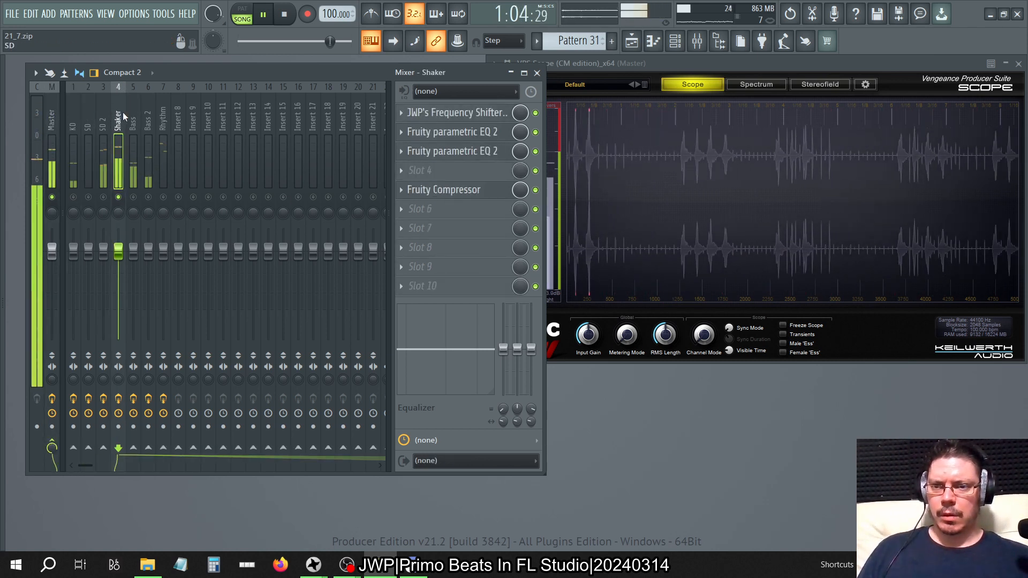
click(425, 228)
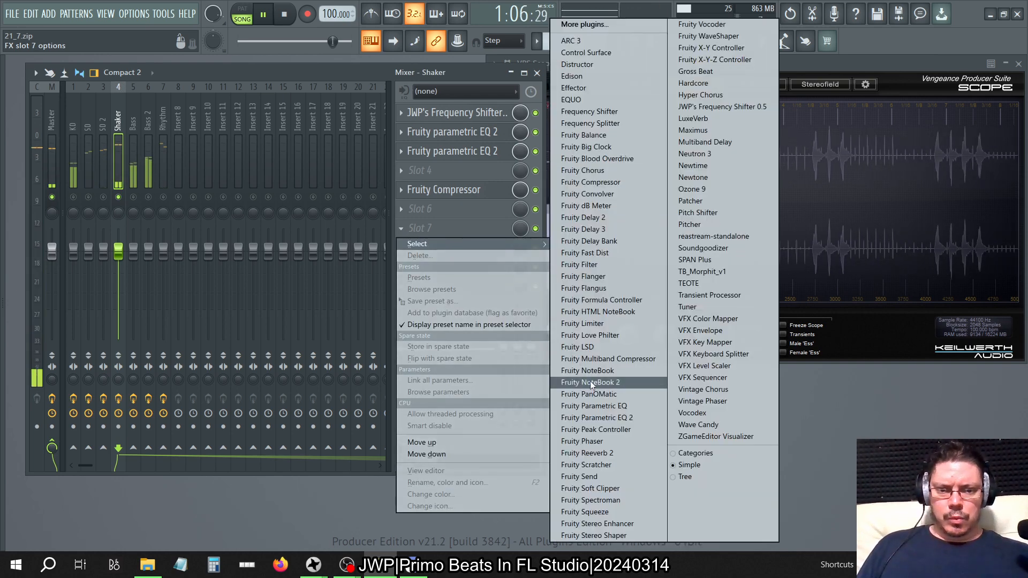
click(596, 417)
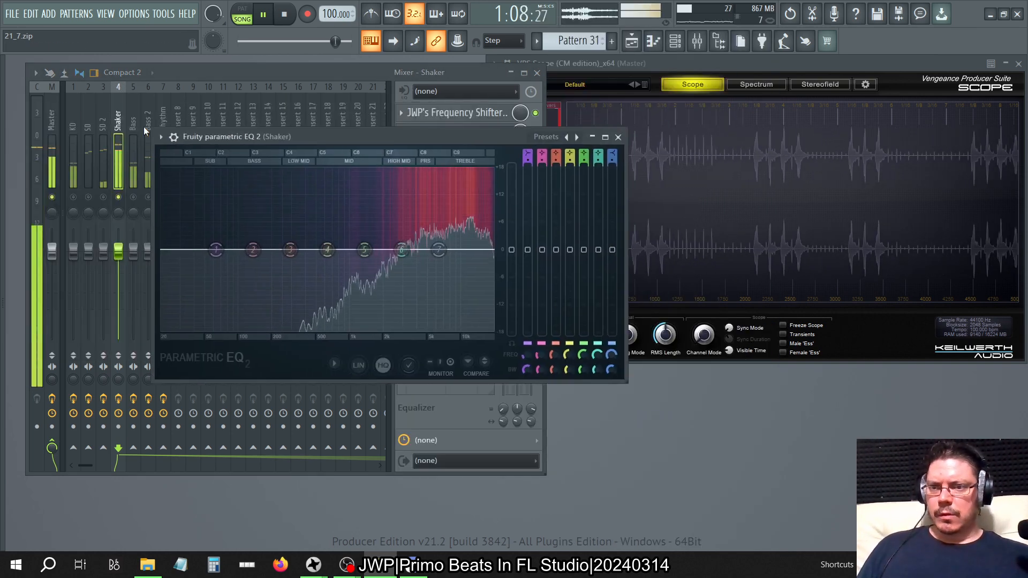
Step: Open SPAN Plus from the Master track and place the new Shaker EQ window beside it so both are visible
click(52, 110)
click(433, 248)
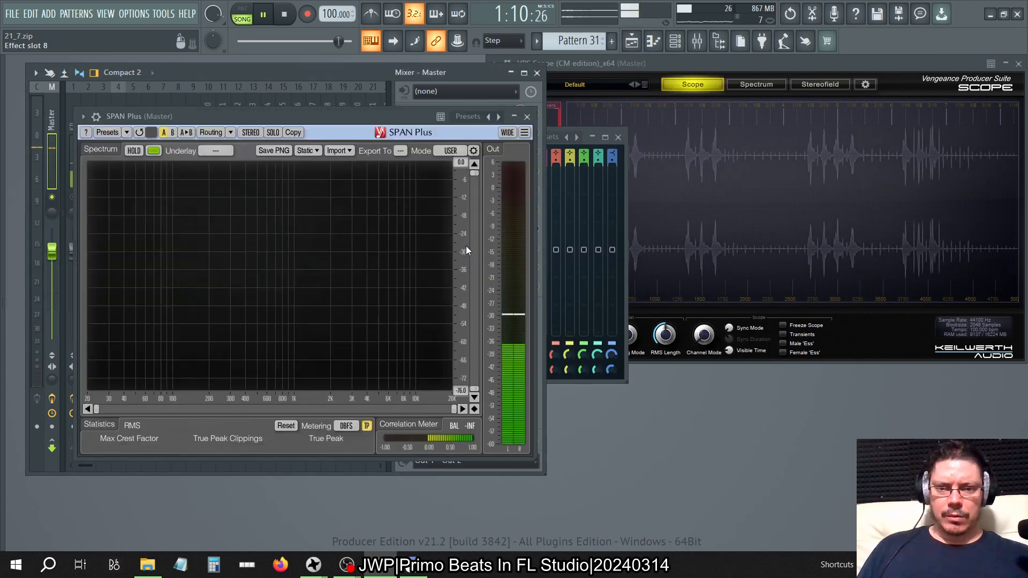
click(623, 195)
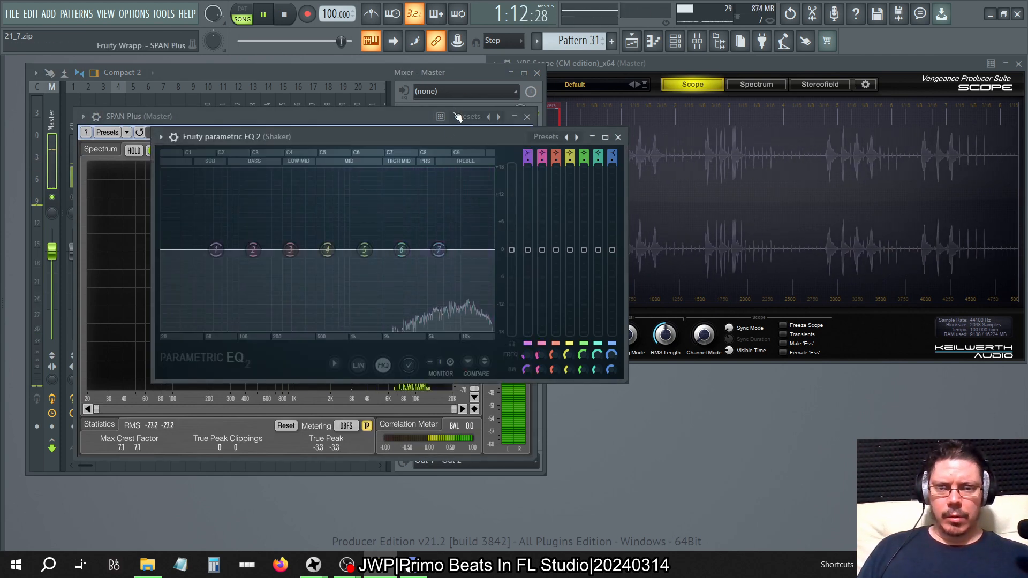
drag(435, 140, 815, 286)
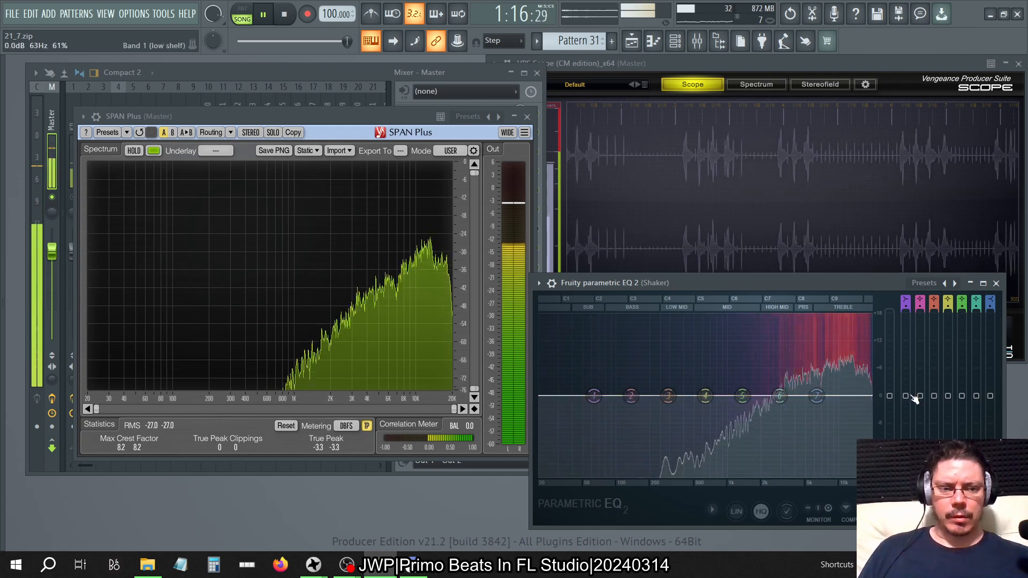
drag(836, 288, 817, 158)
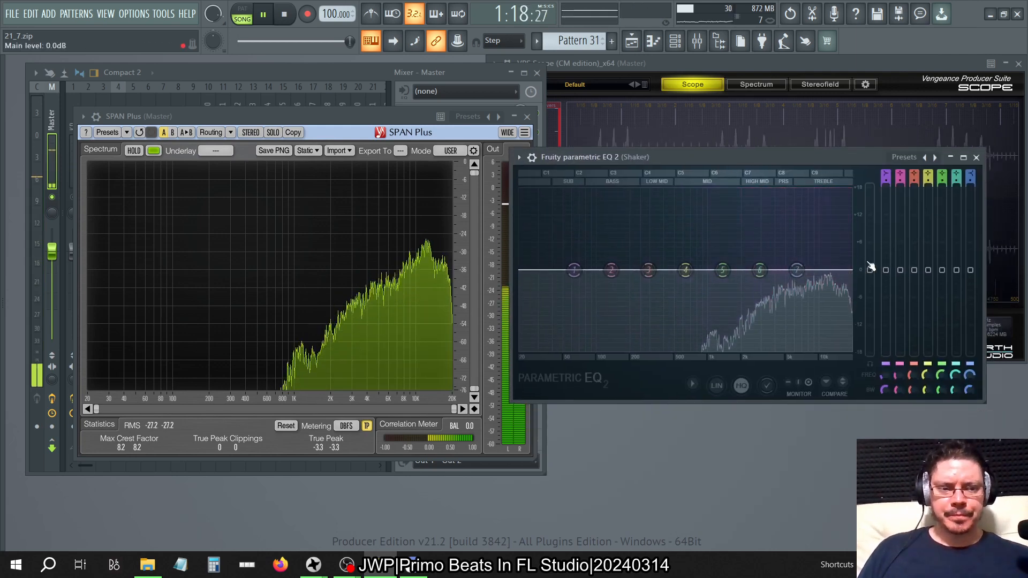
Step: Lower the slot 7 Shaker EQ's main level to -11.8 dB and jump playback ahead to about 0:37
drag(869, 269, 870, 308)
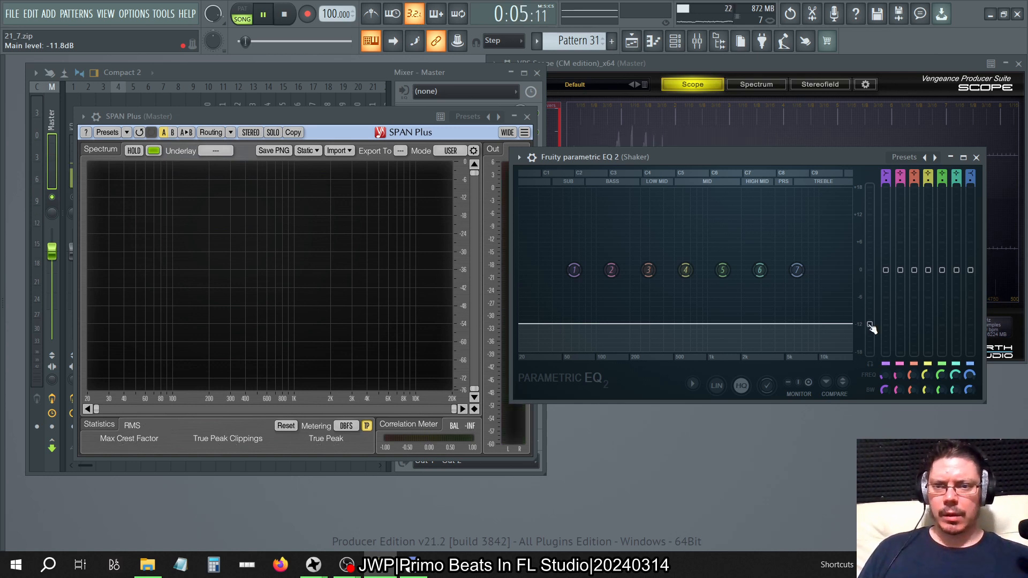
drag(247, 46, 291, 46)
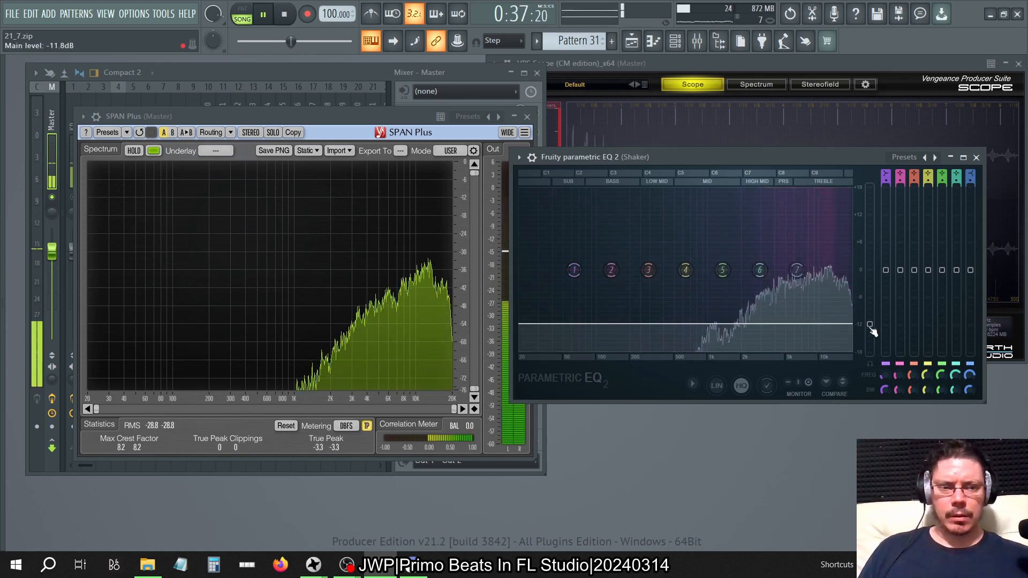
Step: Un-solo the Shaker and raise its slot 7 EQ's main level to about -6 dB
drag(870, 324, 867, 305)
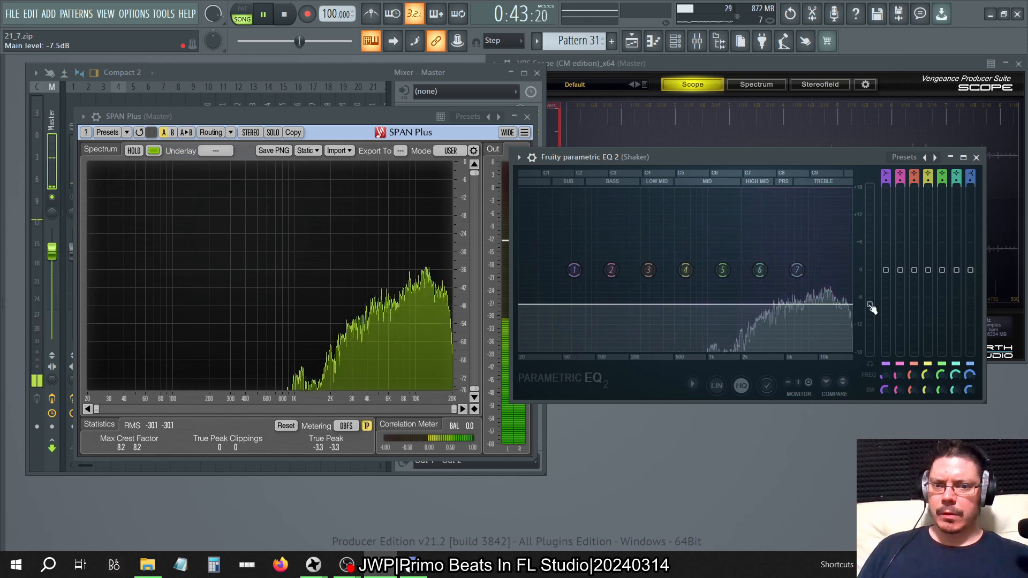
click(208, 102)
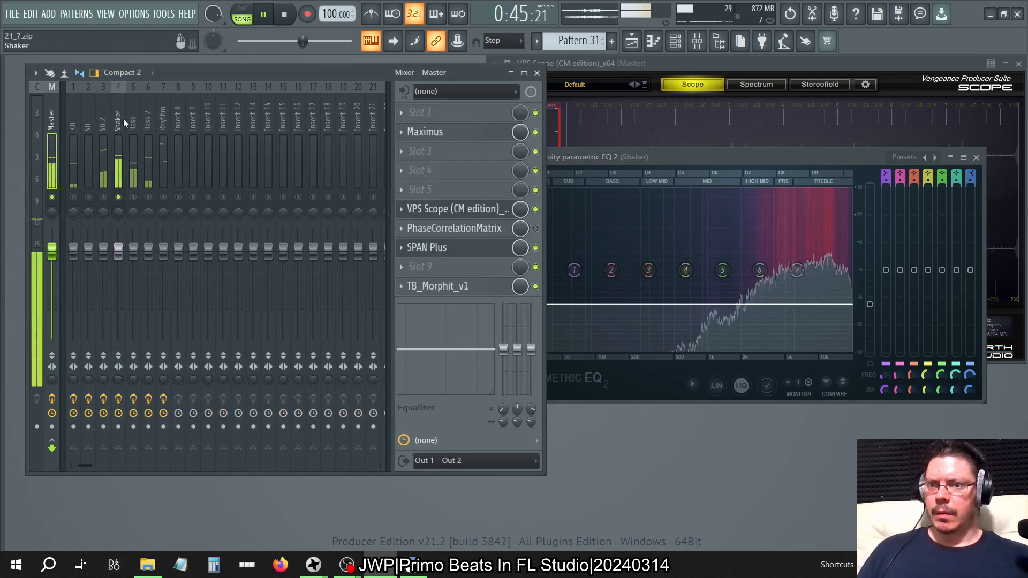
right_click(122, 201)
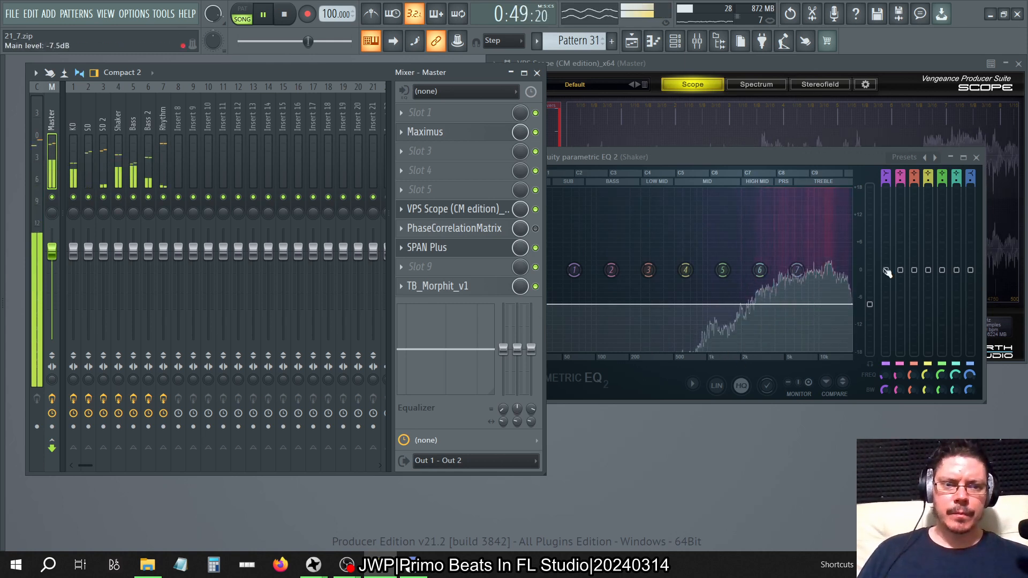
drag(872, 308, 871, 306)
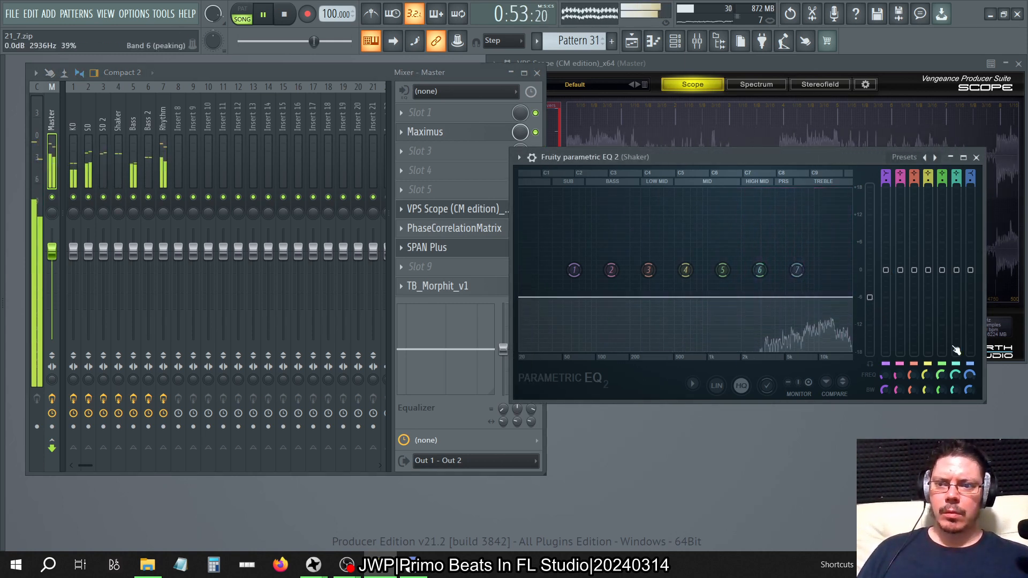
Step: Close the Shaker EQ and VPS Scope windows
click(976, 158)
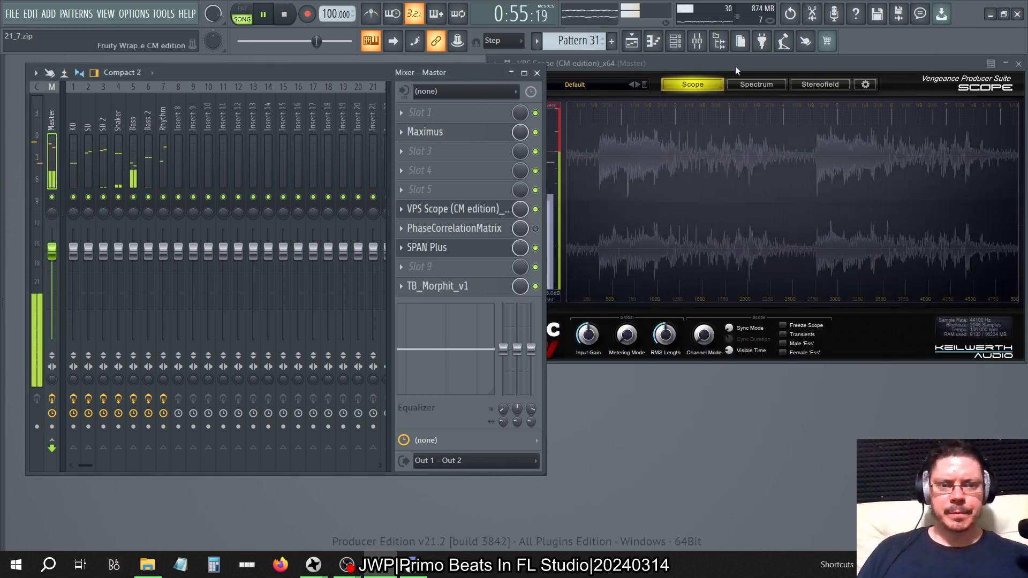
click(725, 170)
key(Escape)
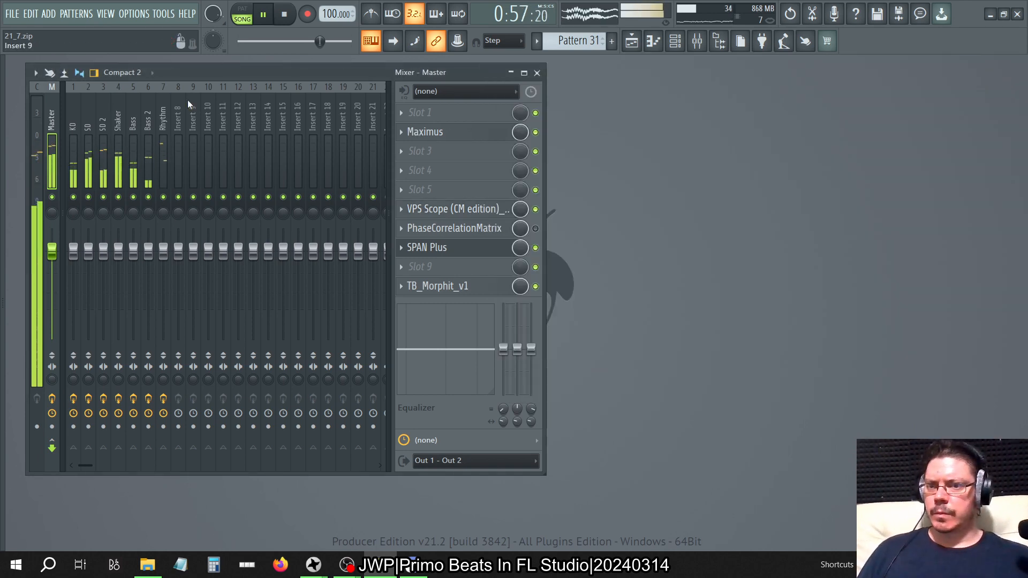
Step: Solo the Bass 2 track and inspect the Parametric EQ 2 instances in its effects chain
click(148, 125)
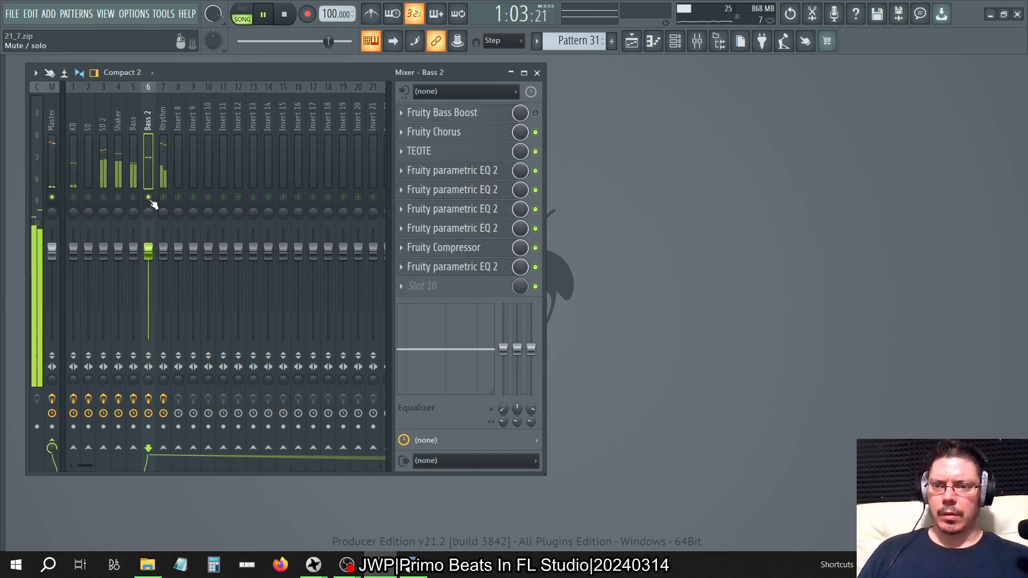
click(491, 170)
key(Escape)
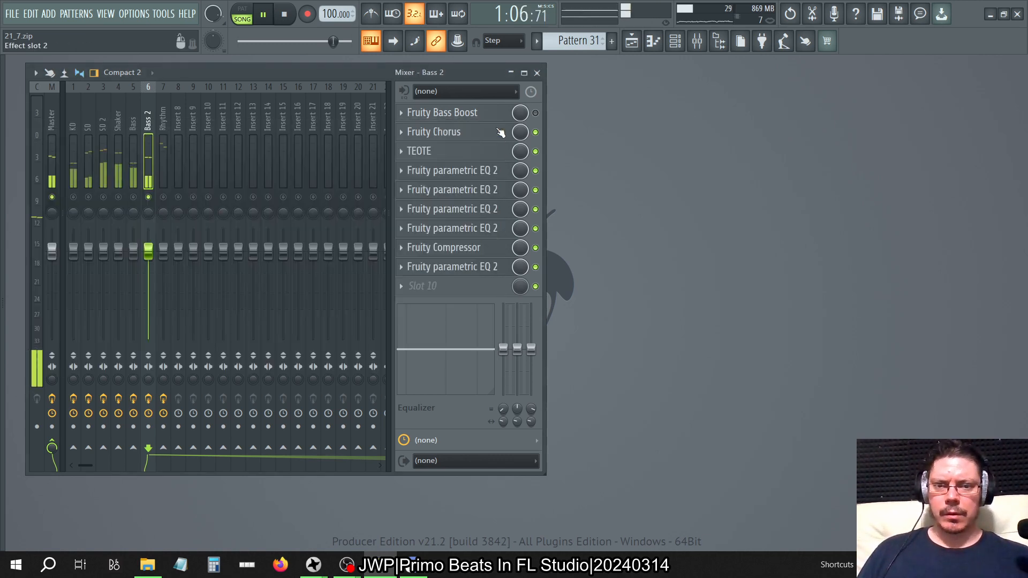
click(488, 204)
click(765, 233)
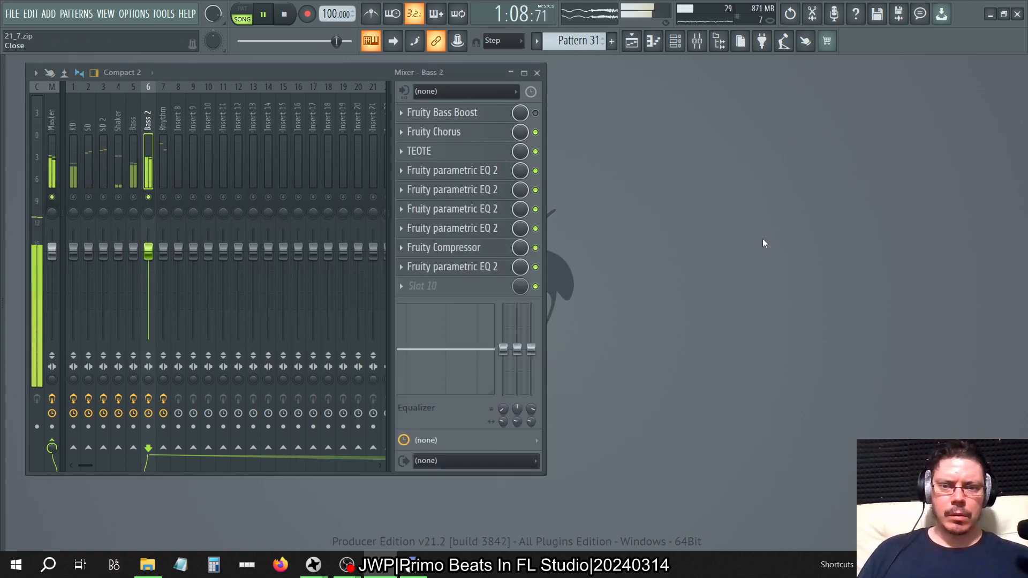
click(471, 170)
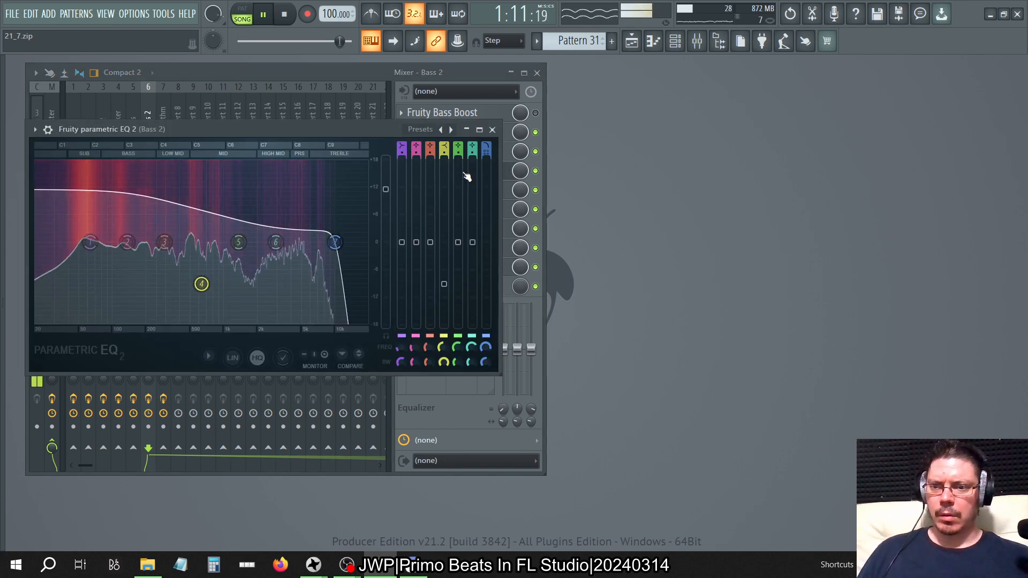
click(493, 130)
click(397, 290)
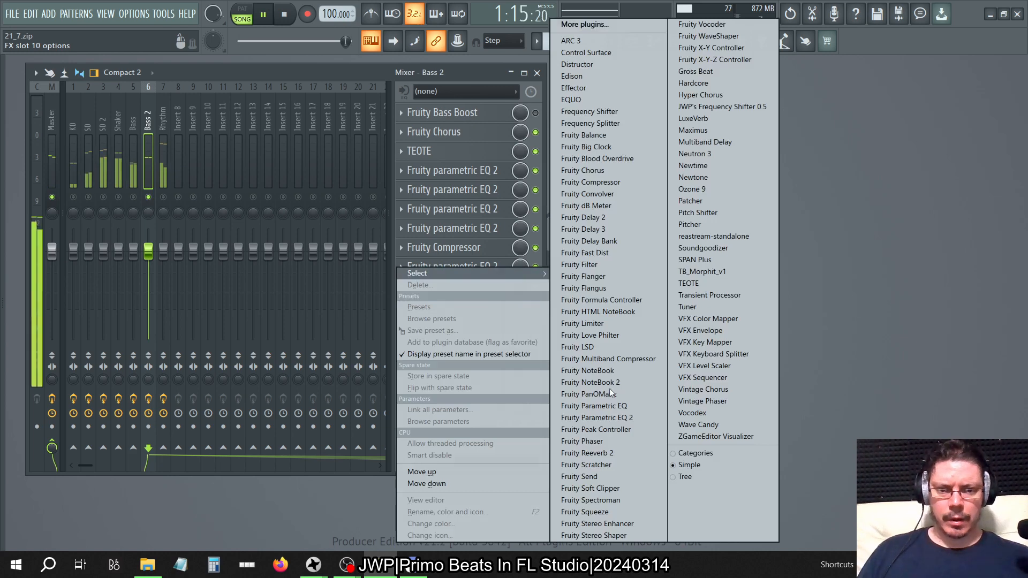
click(616, 408)
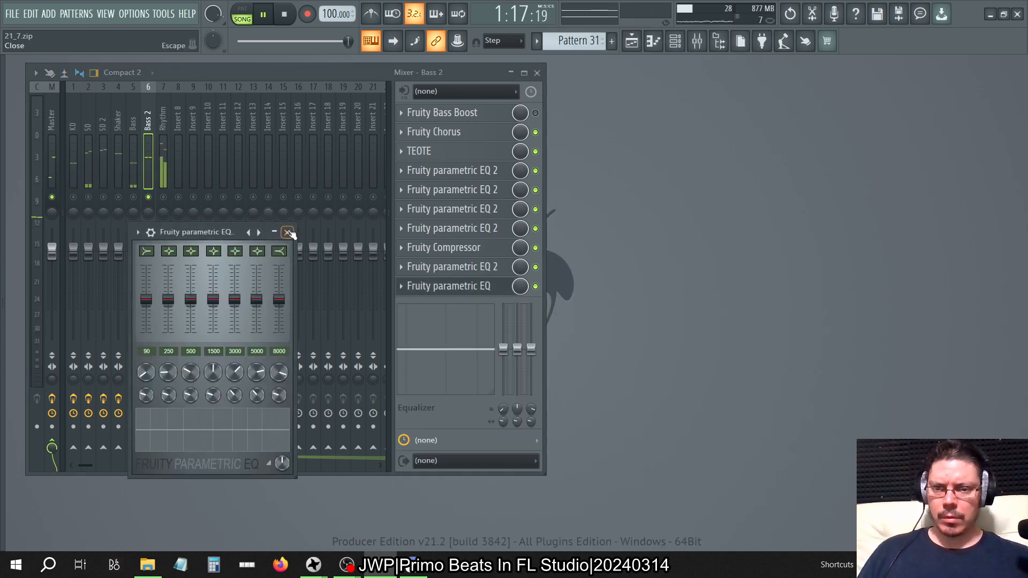
click(288, 232)
click(405, 289)
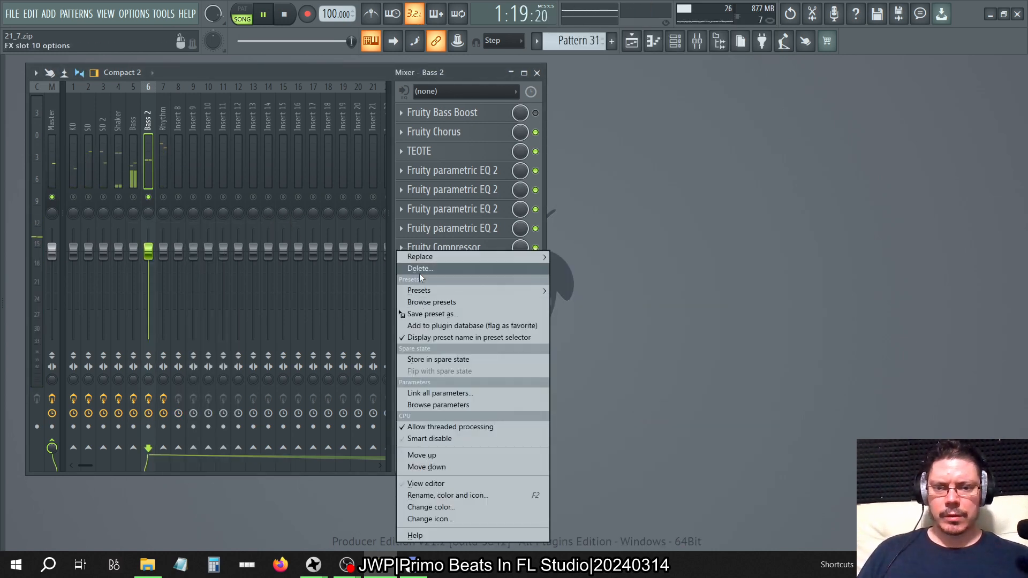
click(419, 273)
click(559, 326)
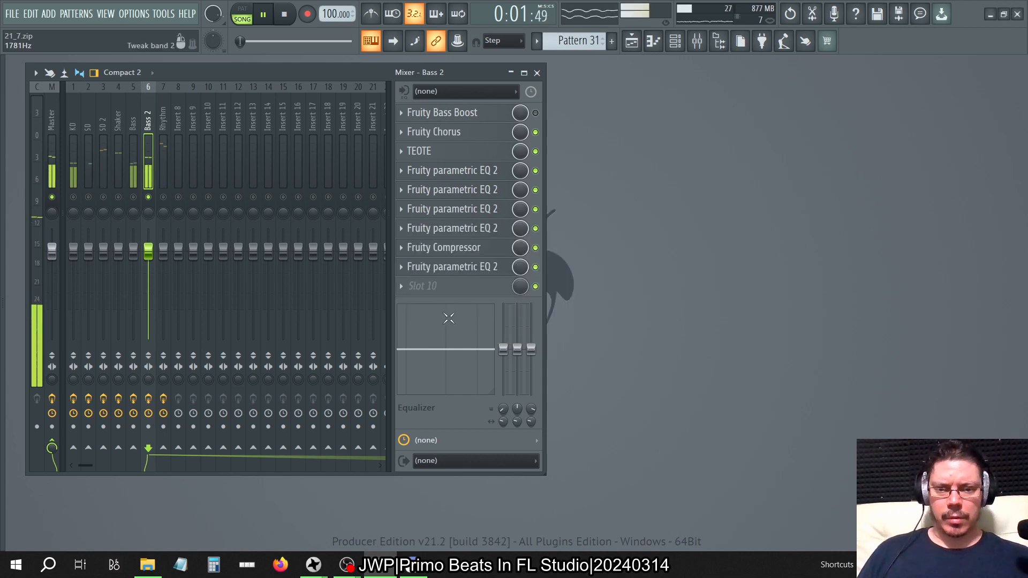
Step: Load Fruity Parametric EQ 2 into slot 10 of the Bass 2 track
click(404, 289)
mouse_move(510, 274)
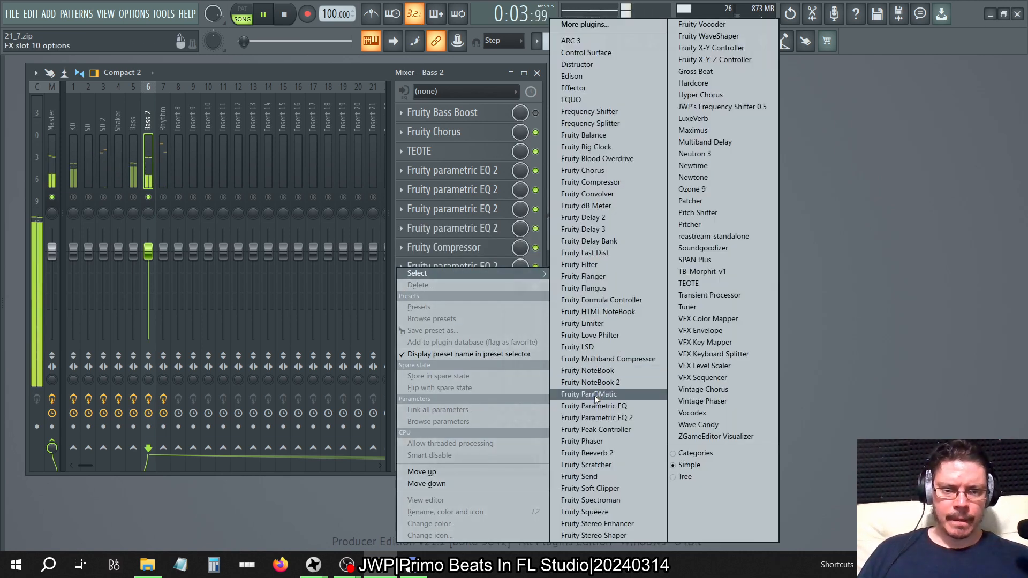
click(592, 418)
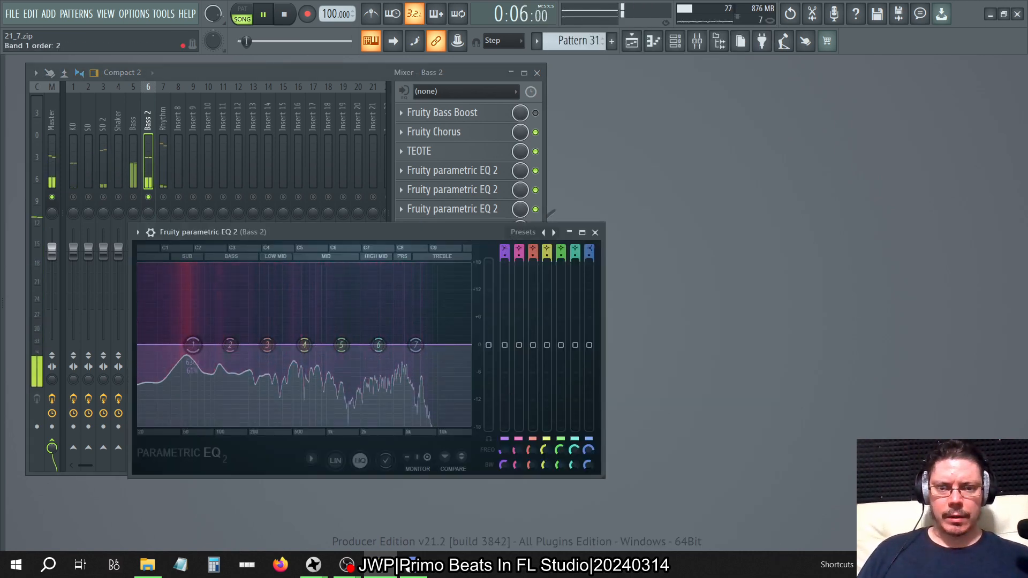
Step: Make band 1 of the slot 10 EQ a steep high pass at the lowest frequency, with linear-phase mode enabled
right_click(504, 251)
click(506, 258)
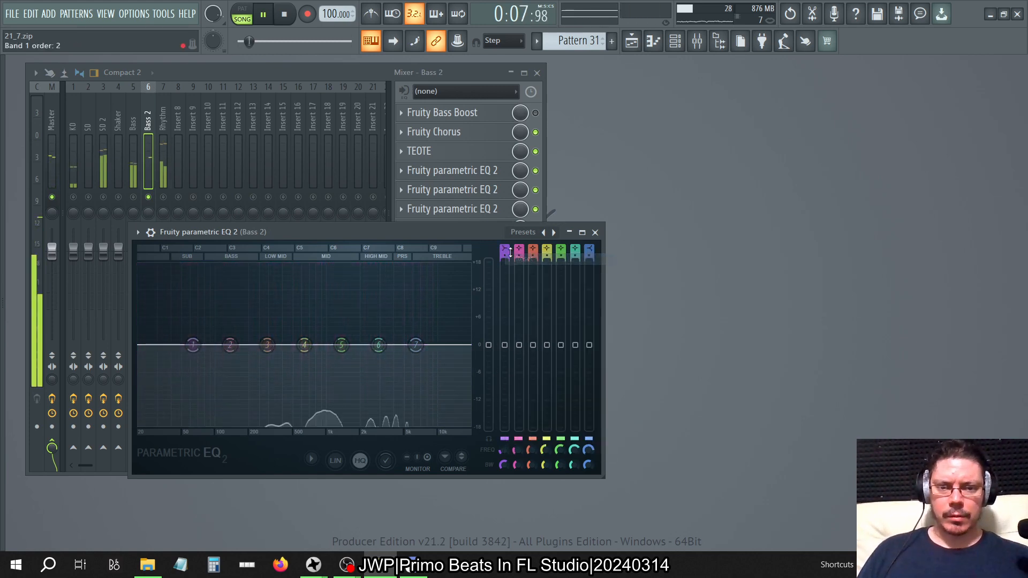
mouse_move(504, 250)
mouse_down()
mouse_move(504, 274)
mouse_move(504, 230)
mouse_up()
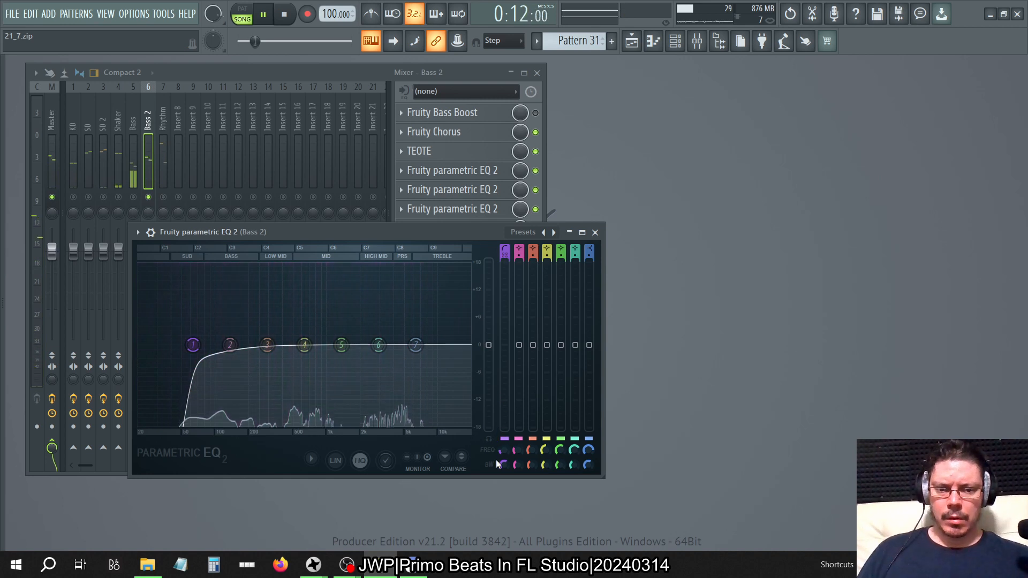
right_click(502, 343)
click(519, 346)
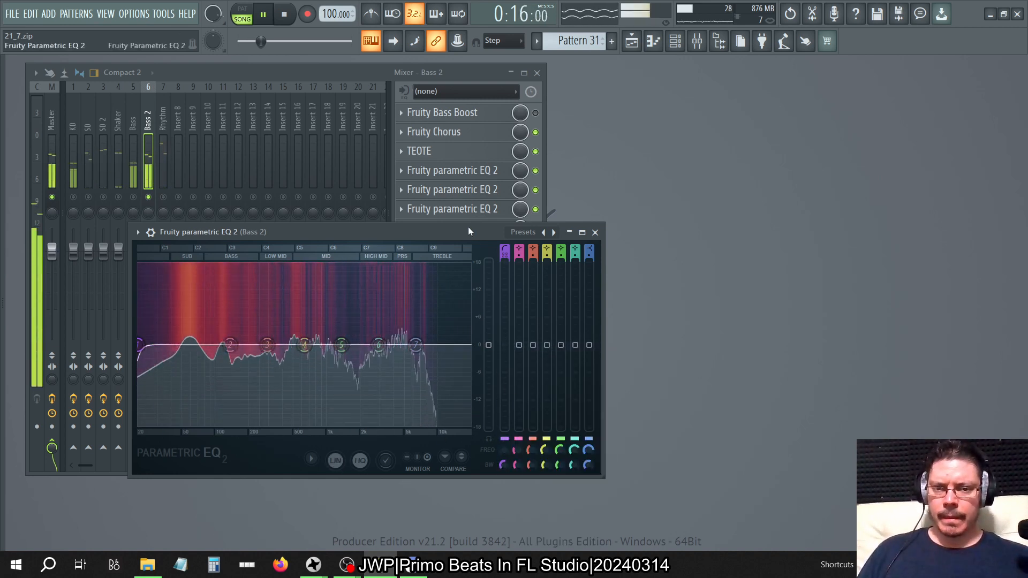
Step: Open SPAN Plus from the Master track and place the new Bass 2 EQ window beside it
click(466, 74)
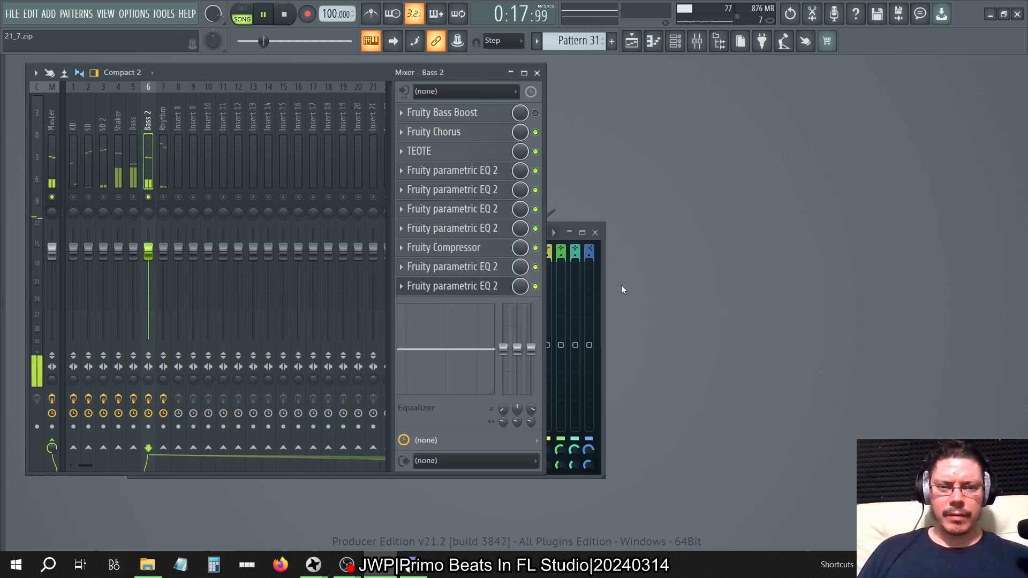
click(597, 289)
click(468, 78)
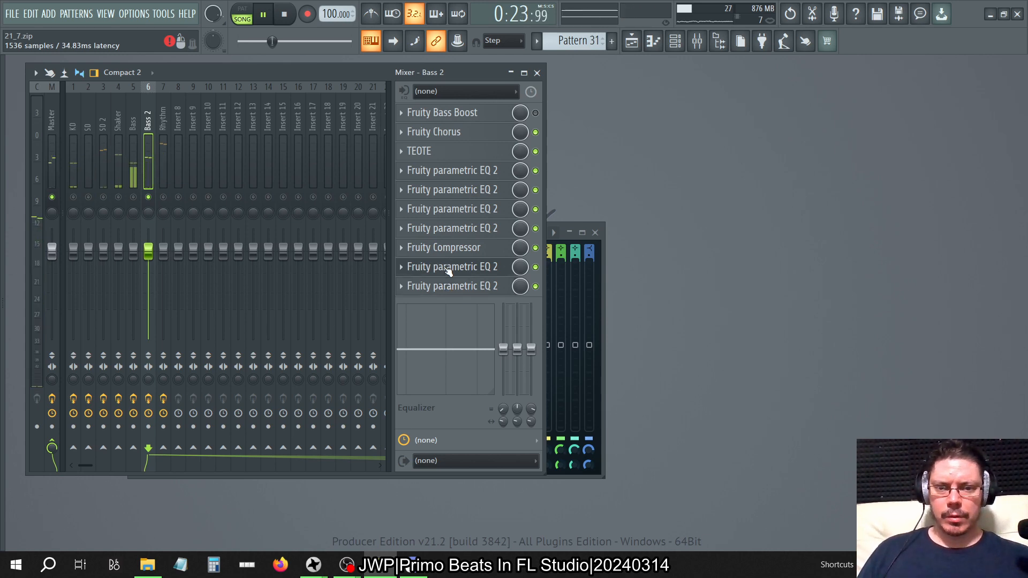
click(600, 294)
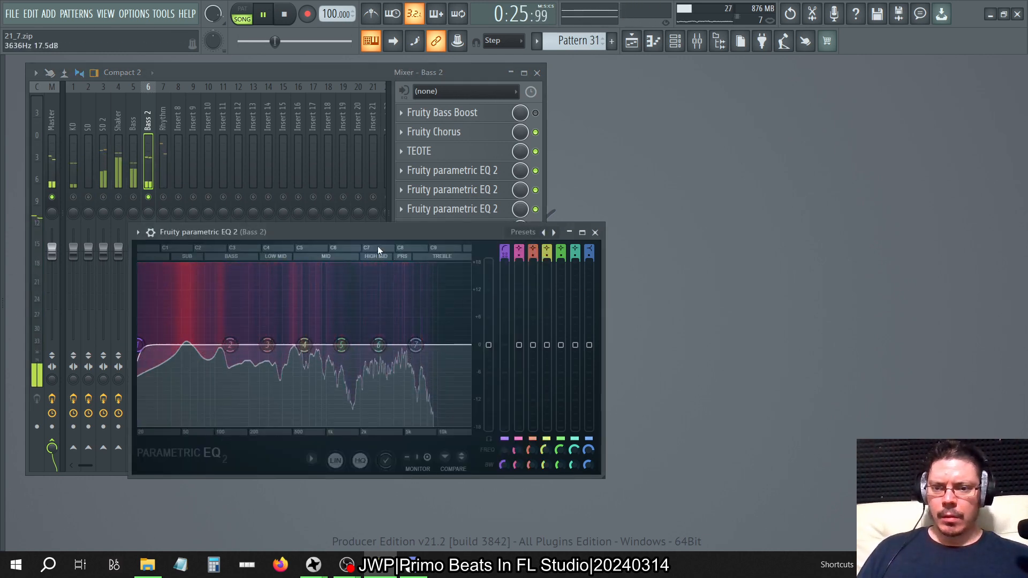
drag(370, 233, 711, 216)
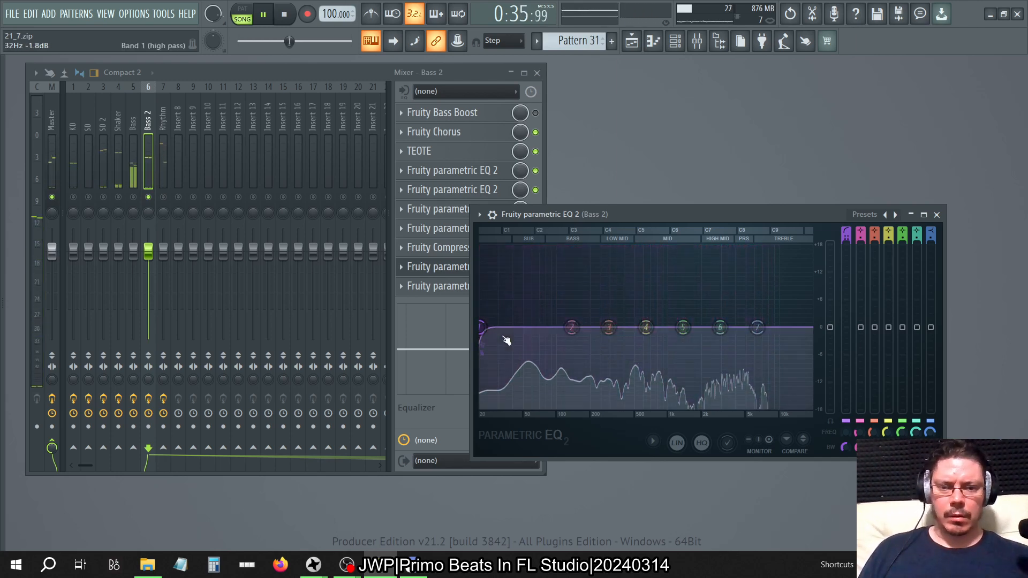
click(52, 119)
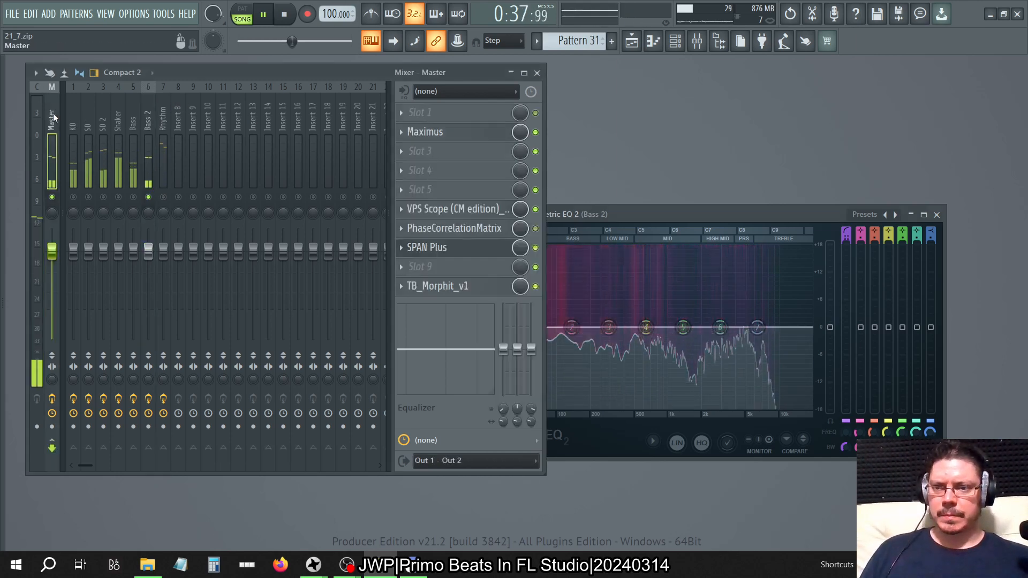
click(445, 249)
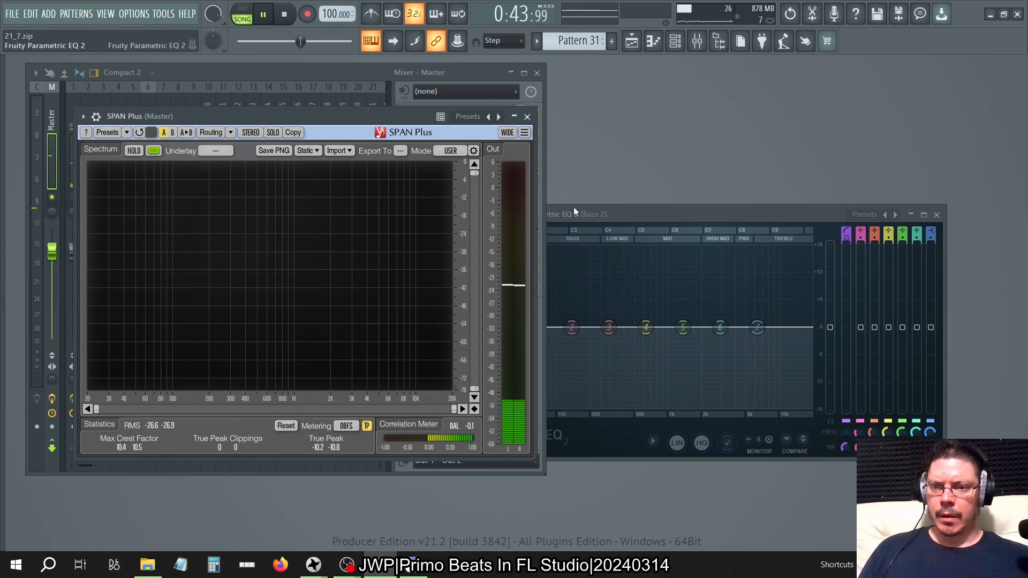
click(629, 213)
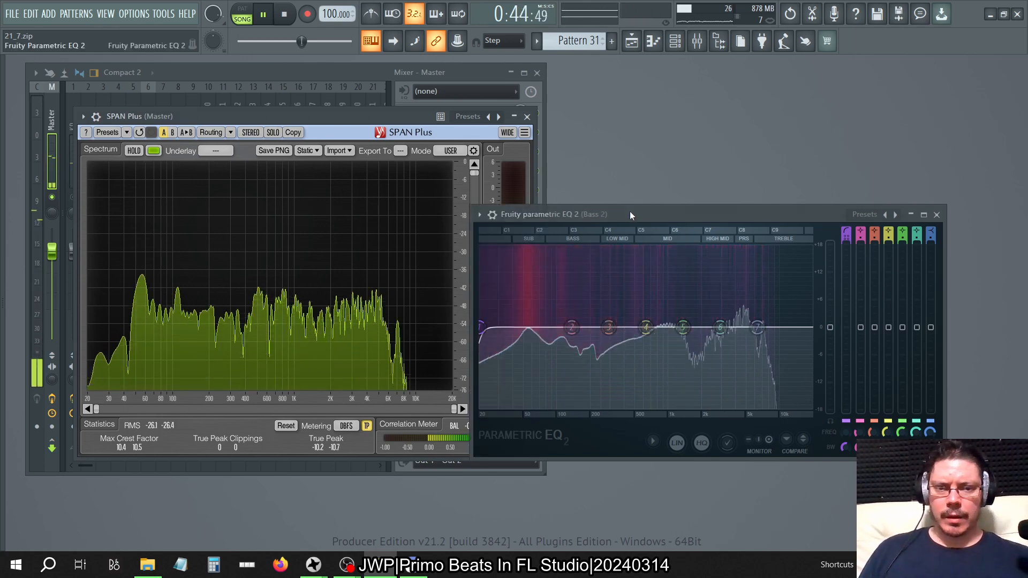
Step: Set the Bass 2 EQ's band 1 high-pass frequency to a musical key note at about 50 Hz
right_click(848, 445)
click(839, 431)
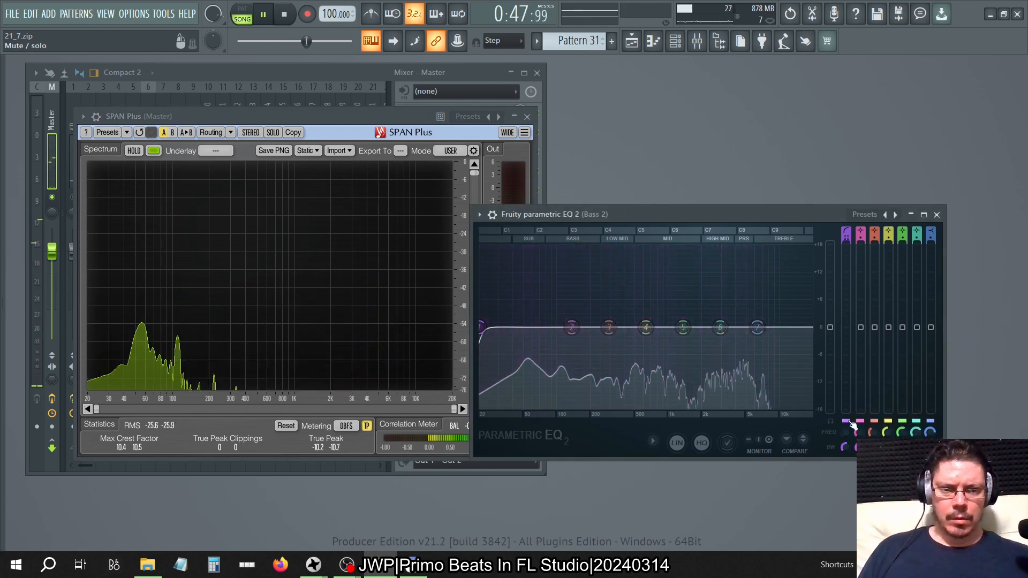
right_click(840, 433)
mouse_move(875, 352)
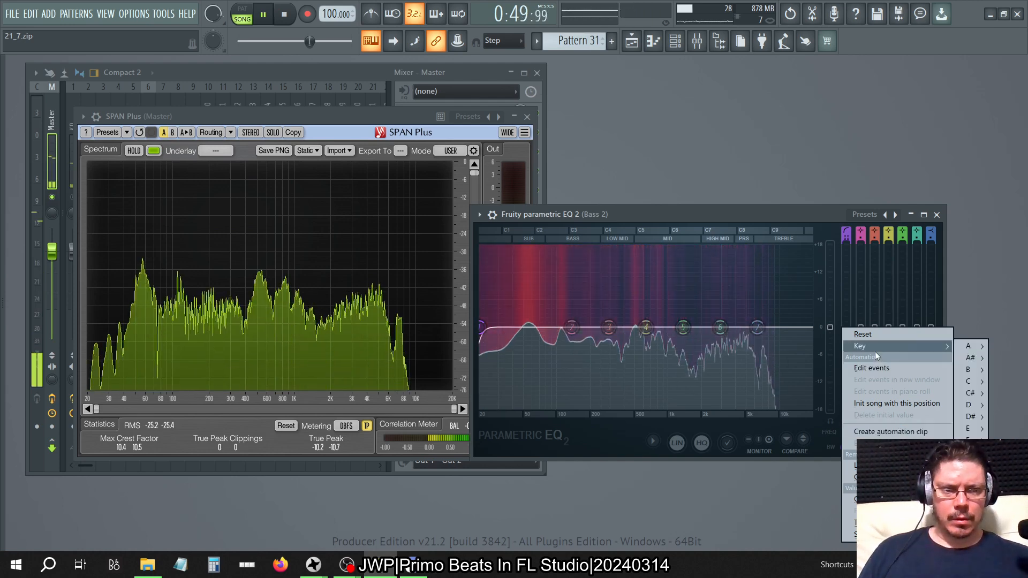
mouse_move(968, 355)
click(932, 358)
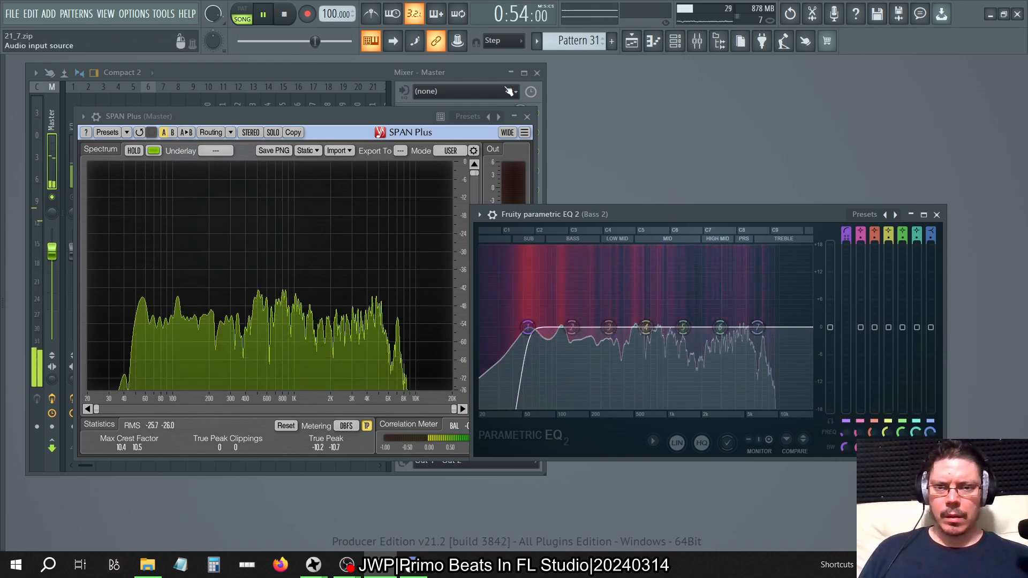
Step: Rearrange the mixer, SPAN Plus and Bass 2 EQ windows, with the analyser and EQ in opposite upper corners of the workspace
click(465, 71)
drag(329, 79, 559, 97)
click(202, 126)
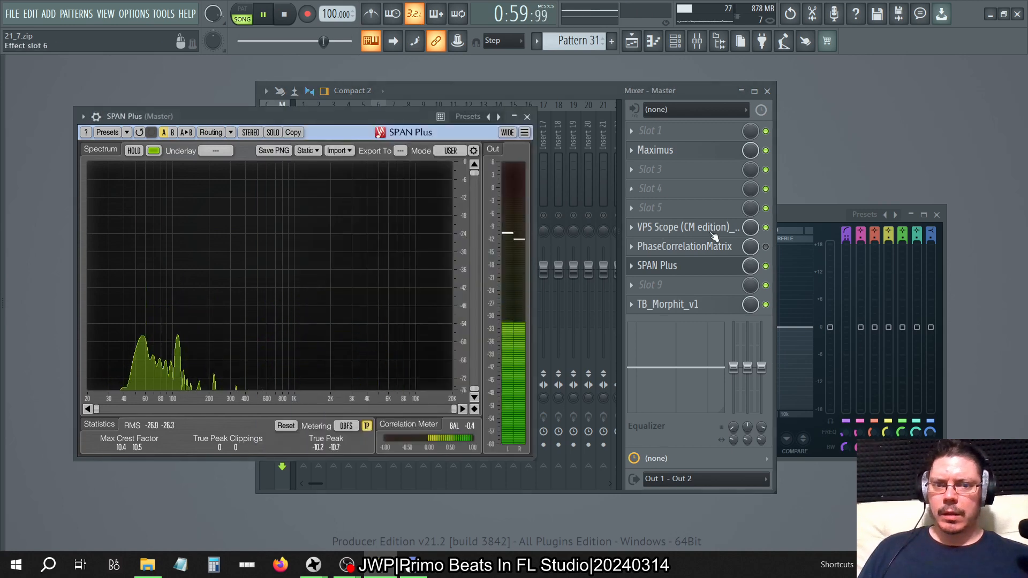
drag(814, 221, 830, 127)
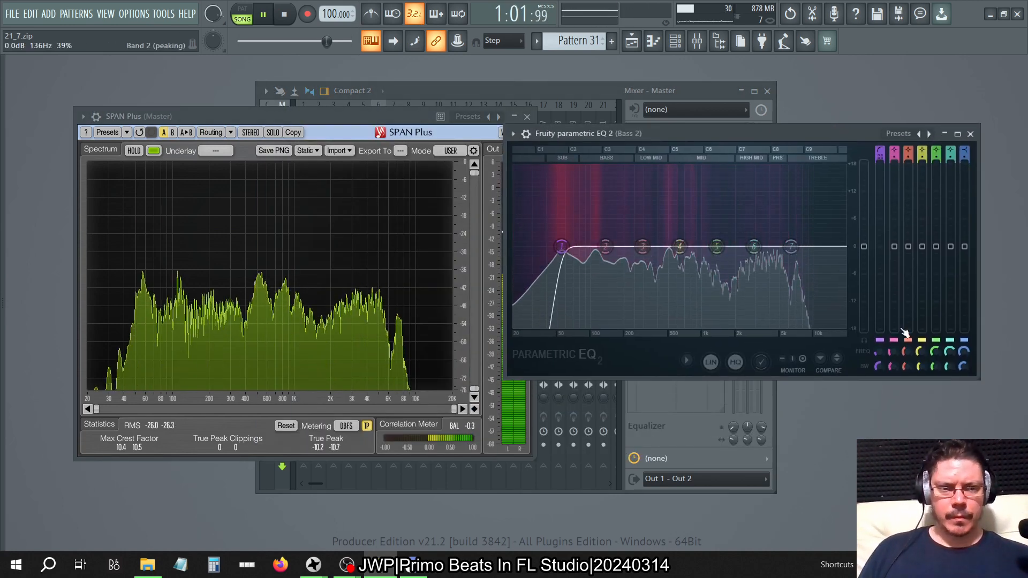
click(569, 90)
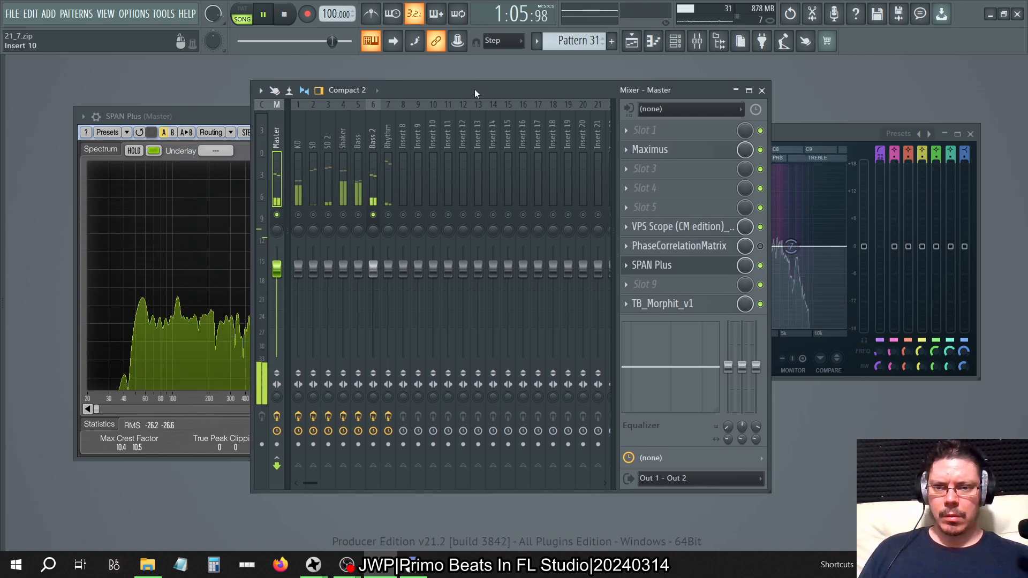
drag(474, 89, 425, 87)
click(810, 140)
drag(811, 139, 858, 72)
drag(186, 117, 119, 67)
Step: Bypass the slot 9 EQ on Bass 2 and move the mixer lower to uncover the analyser and EQ
click(493, 137)
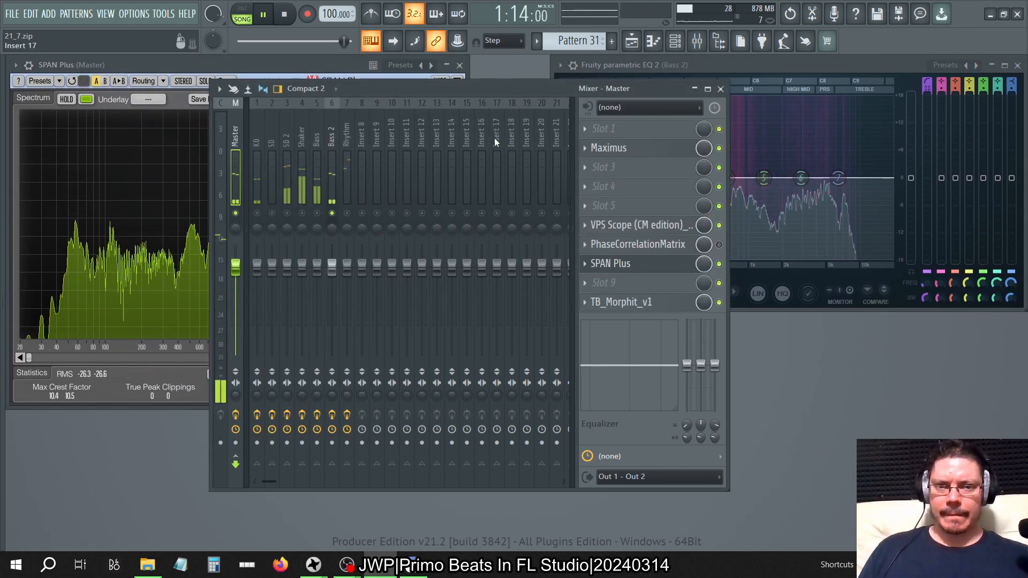
click(325, 132)
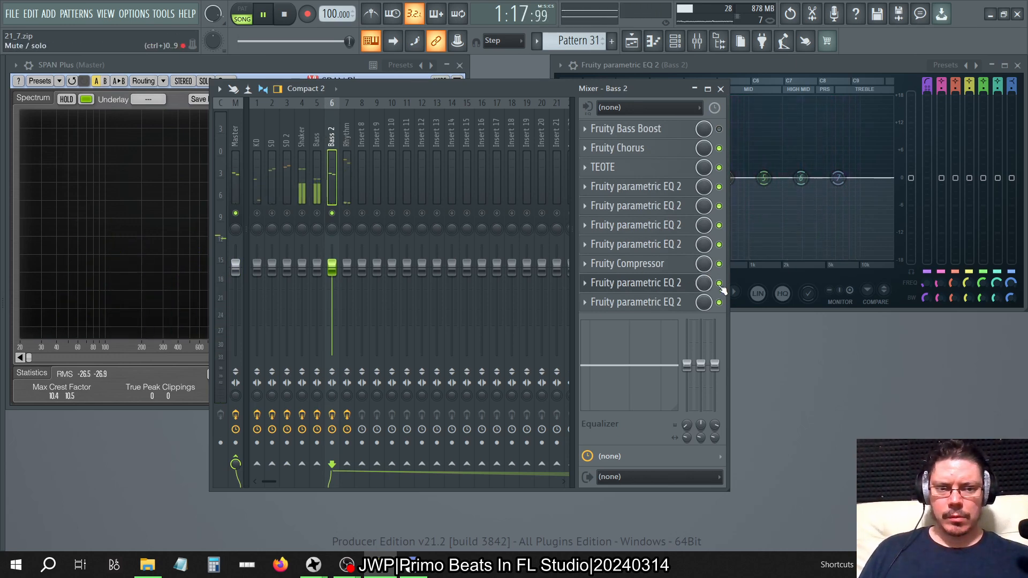
drag(525, 92, 592, 182)
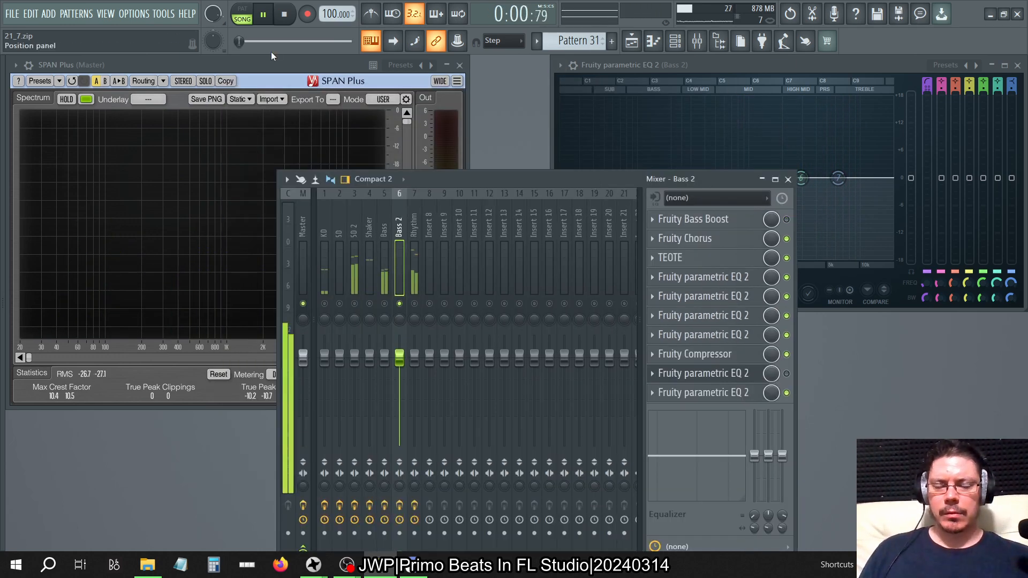
Step: Re-enable the slot 9 EQ on Bass 2 and lower the high-pass band 1 bandwidth until a bump forms at the cutoff
click(283, 83)
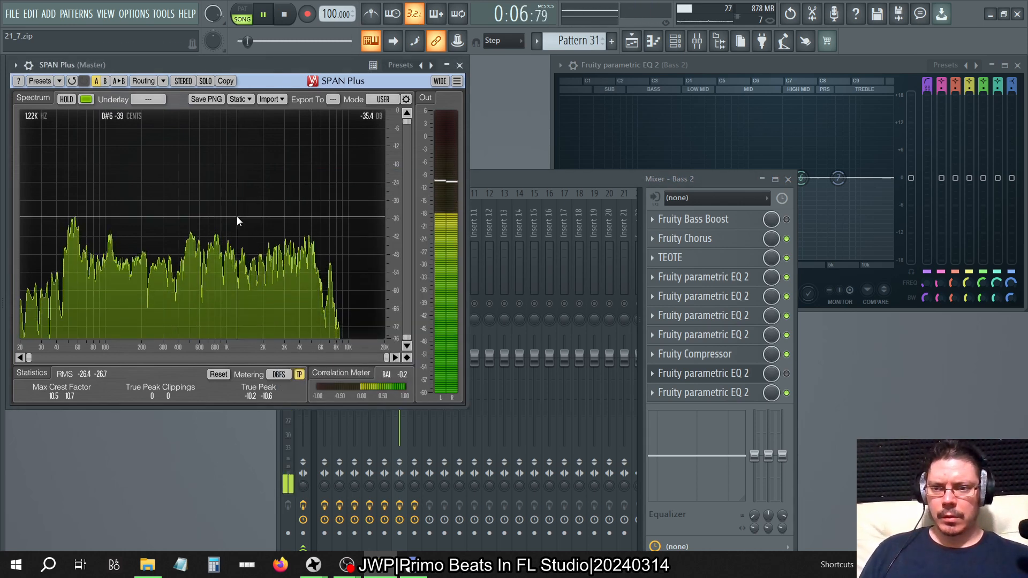
click(786, 374)
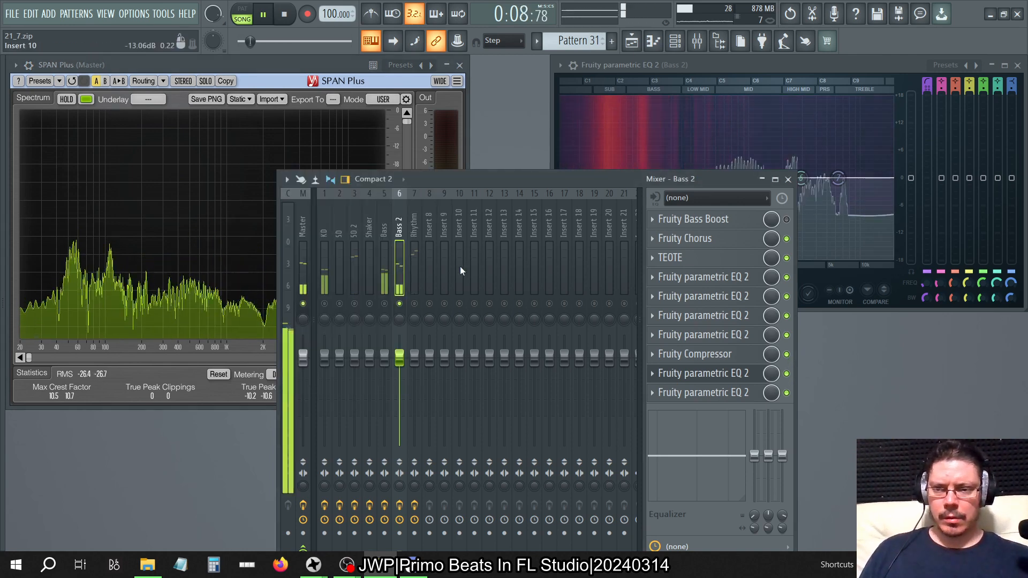
click(232, 66)
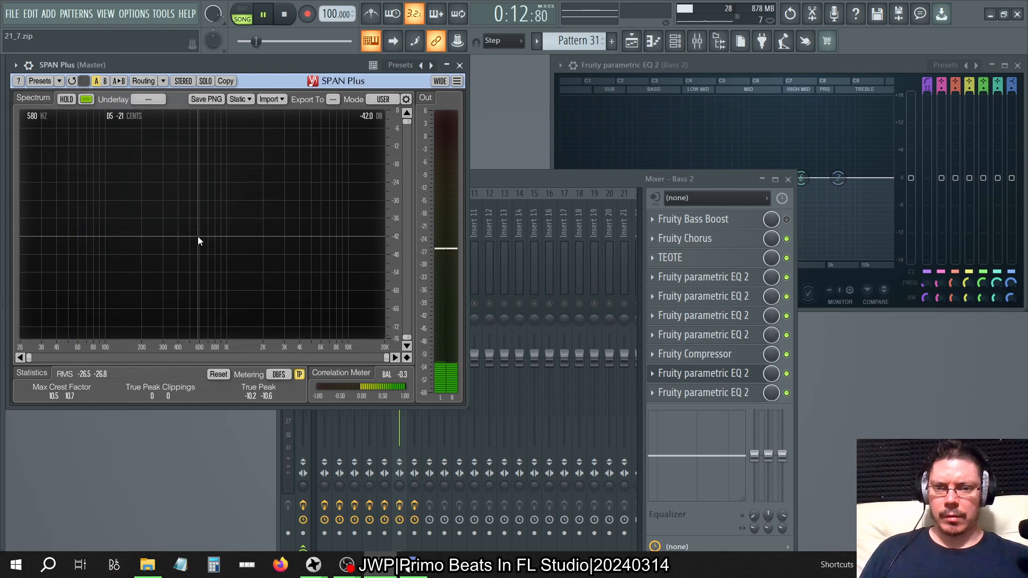
click(751, 71)
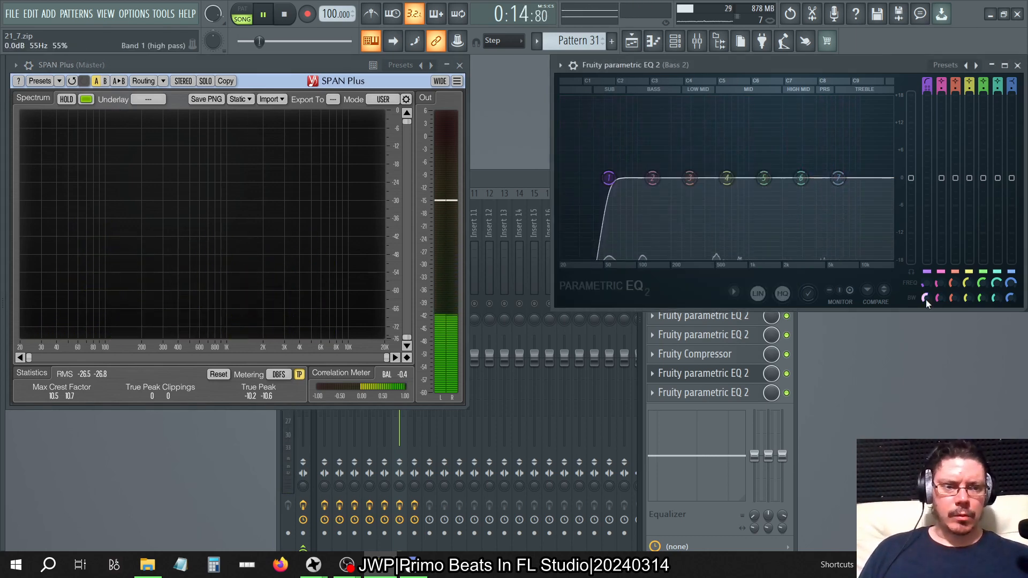
drag(926, 300, 927, 308)
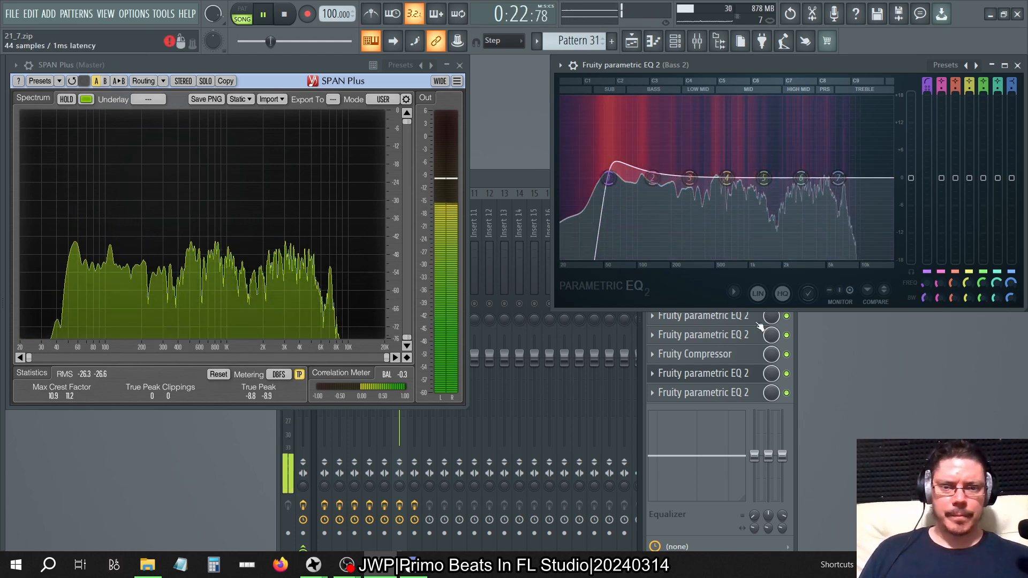
Step: Close the mixer, SPAN Plus and Bass 2 EQ windows to clear the workspace
click(538, 185)
click(787, 179)
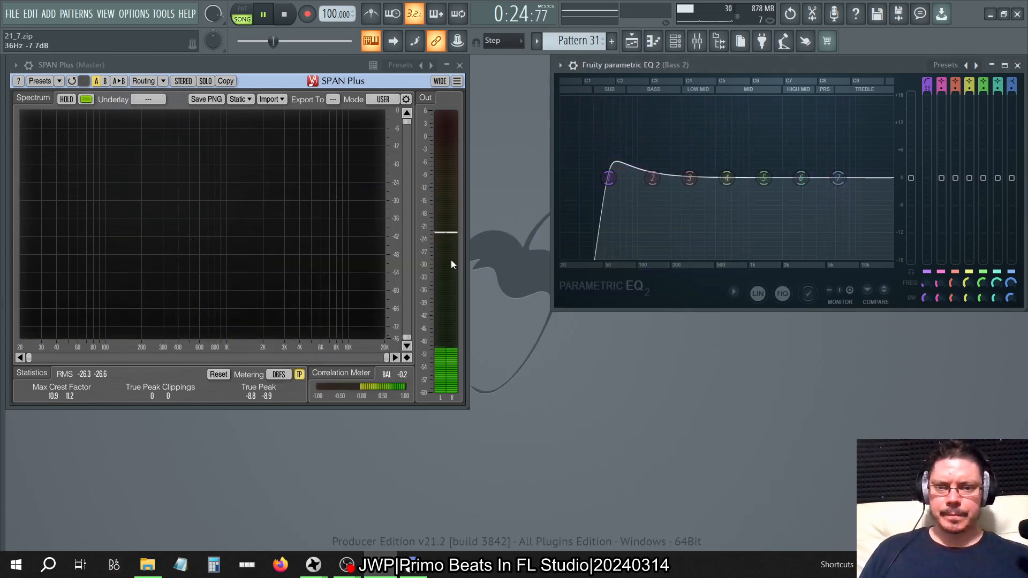
click(459, 65)
click(1017, 65)
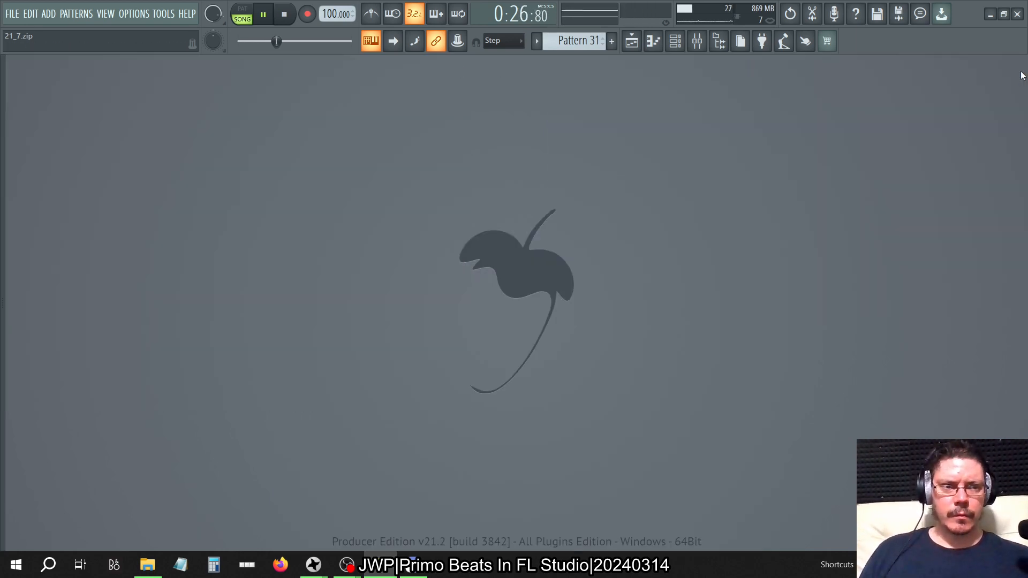
Step: Reopen the mixer, recheck the Bass 2 high-pass EQ, and take Bass 2 out of solo
click(697, 41)
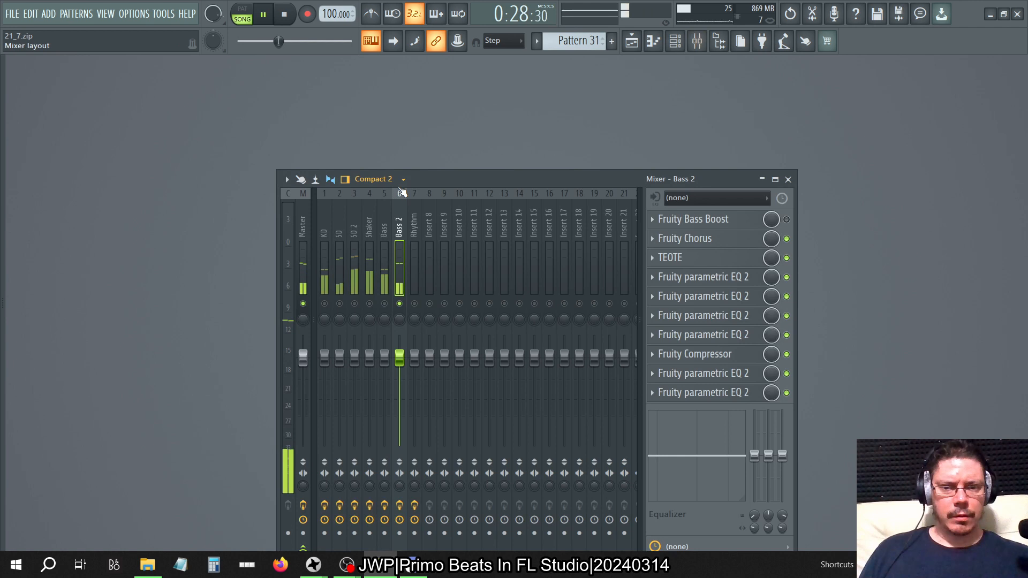
click(719, 382)
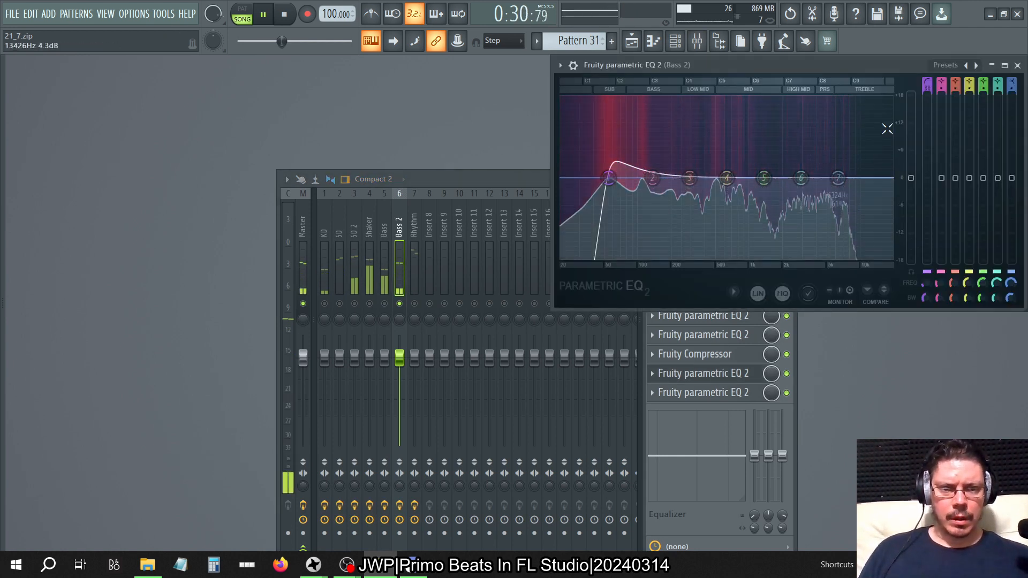
click(1017, 65)
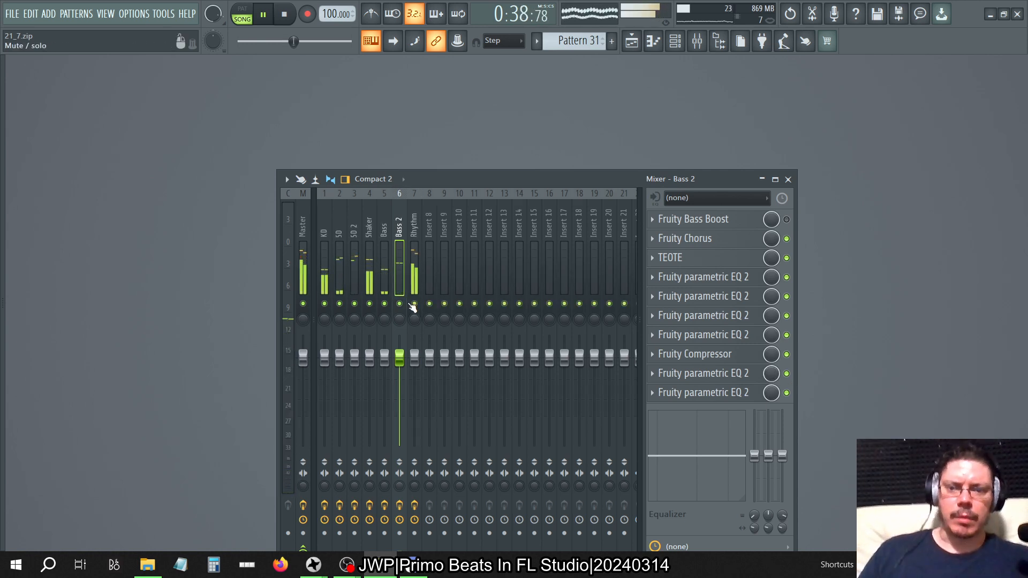
Step: Examine the compressor and both parametric EQs on the Rhythm track
click(415, 216)
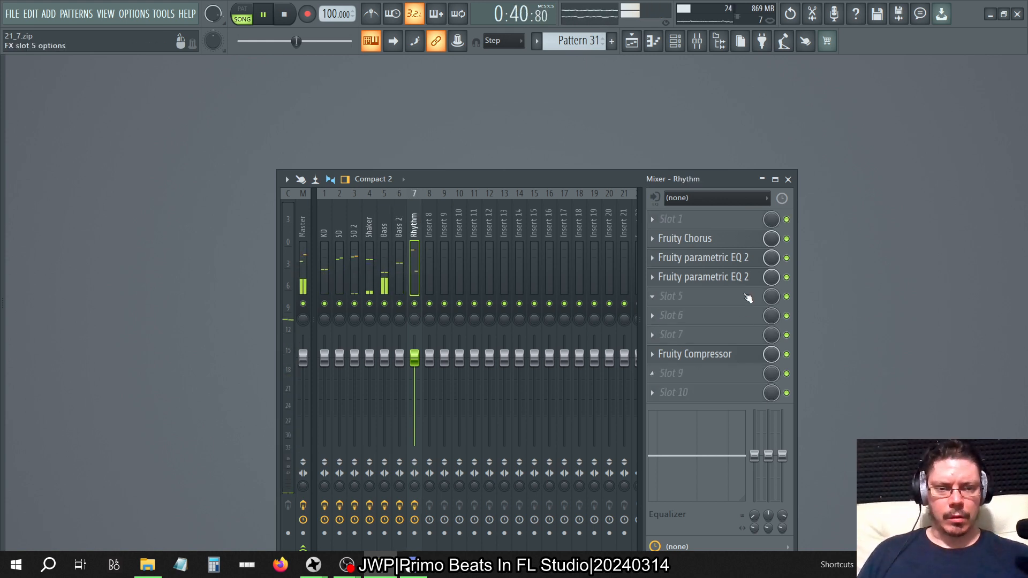
click(717, 357)
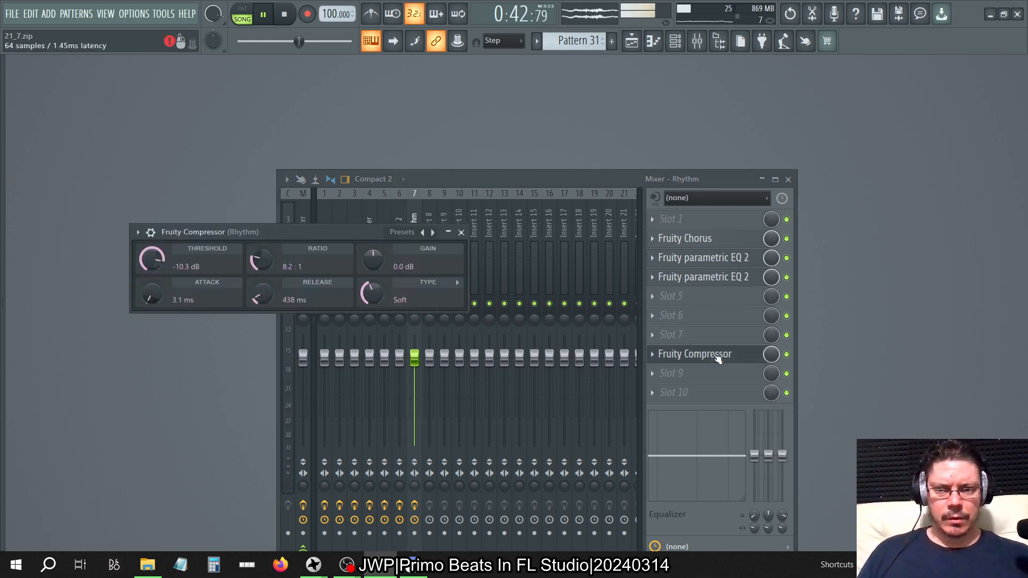
click(717, 357)
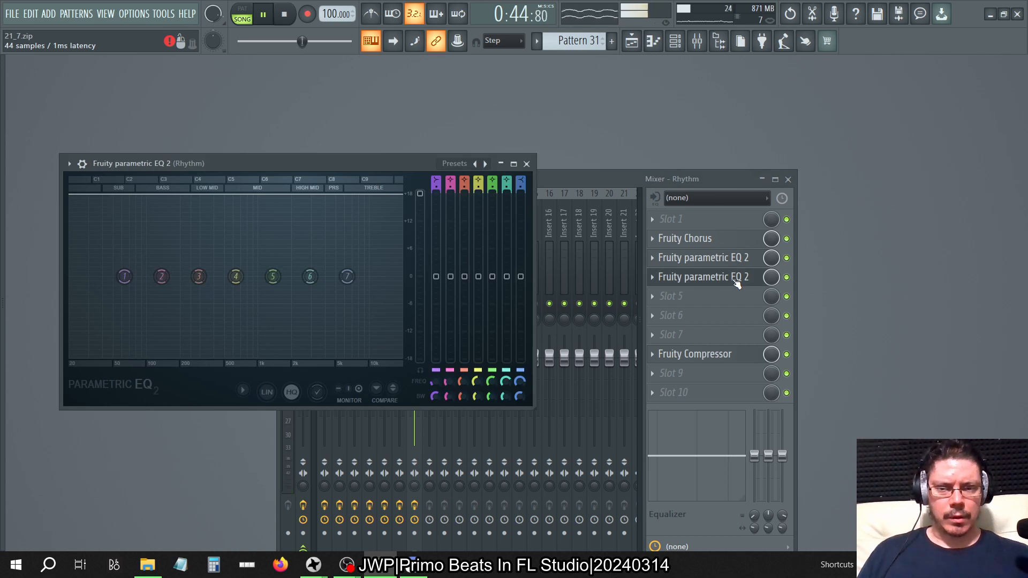
click(737, 283)
click(731, 265)
click(731, 266)
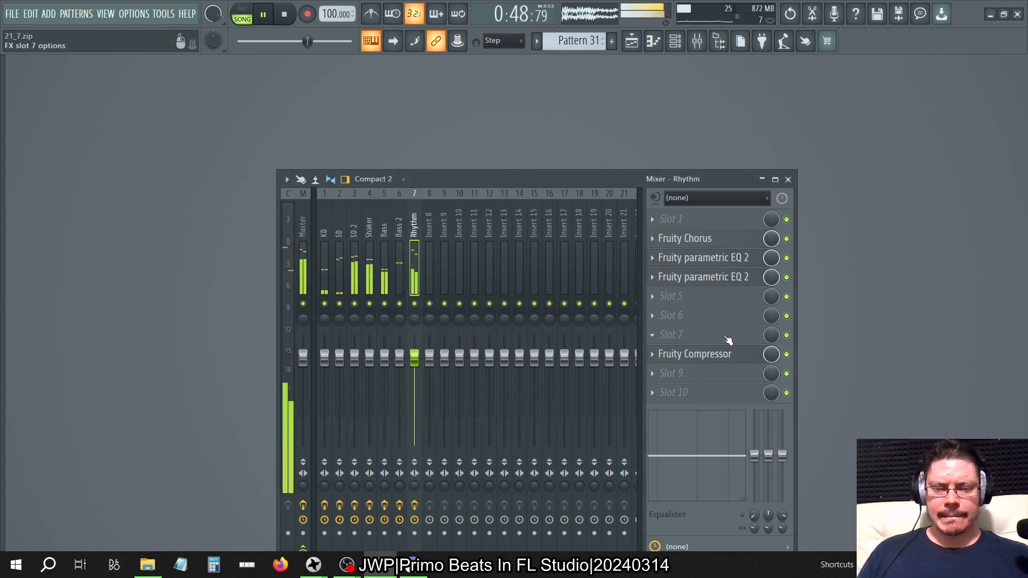
click(727, 355)
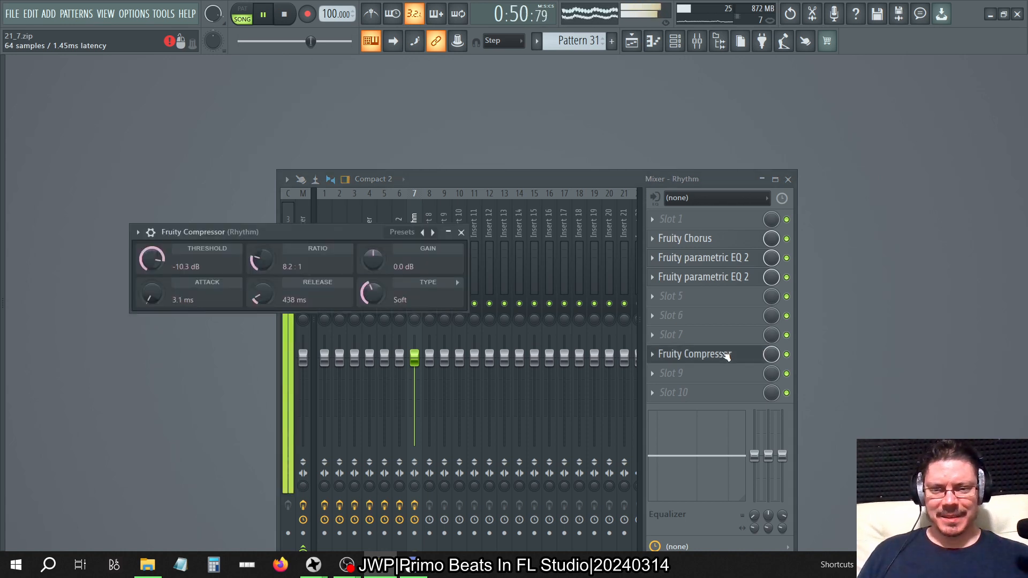
click(726, 356)
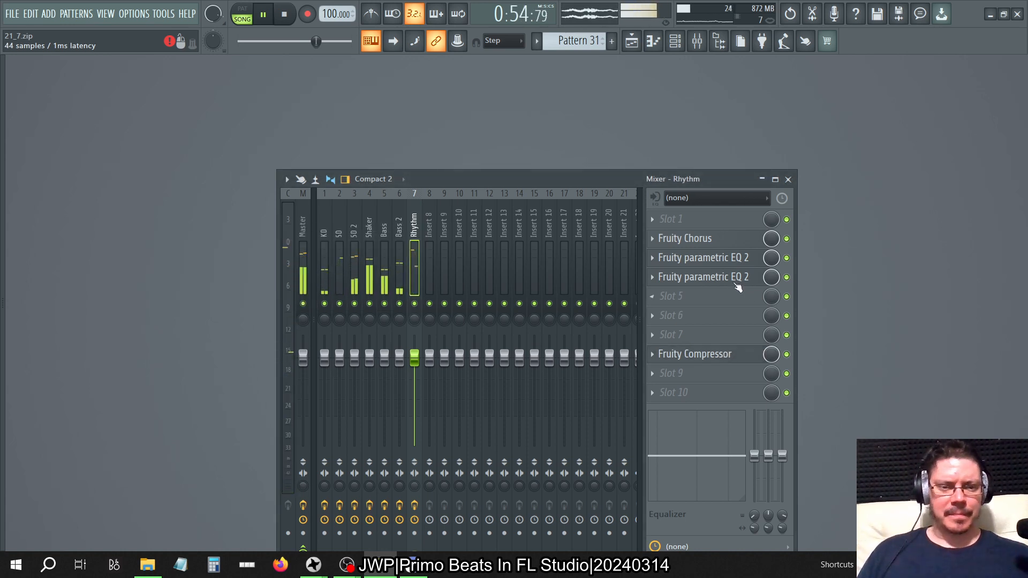
click(707, 276)
click(706, 276)
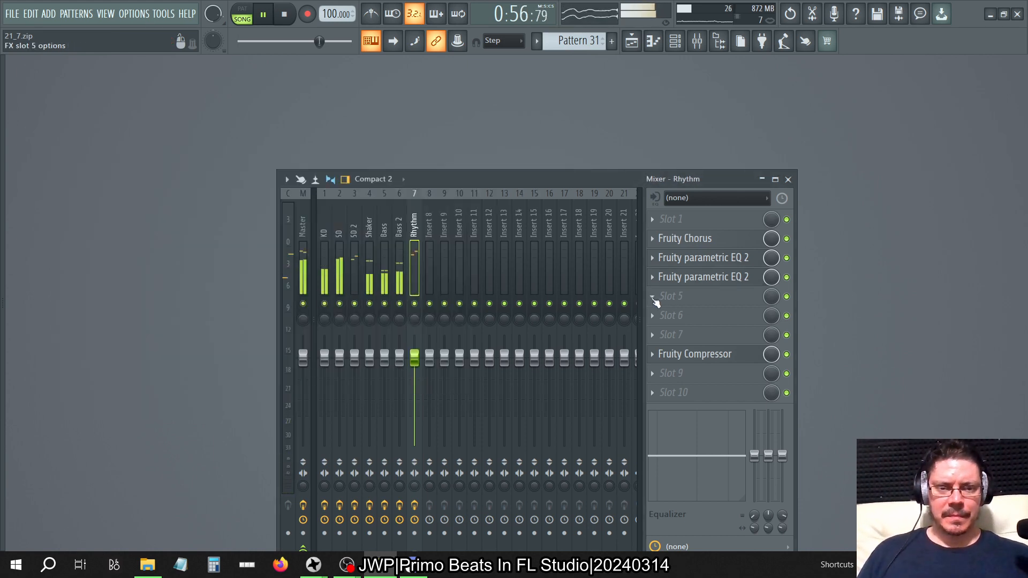
click(652, 297)
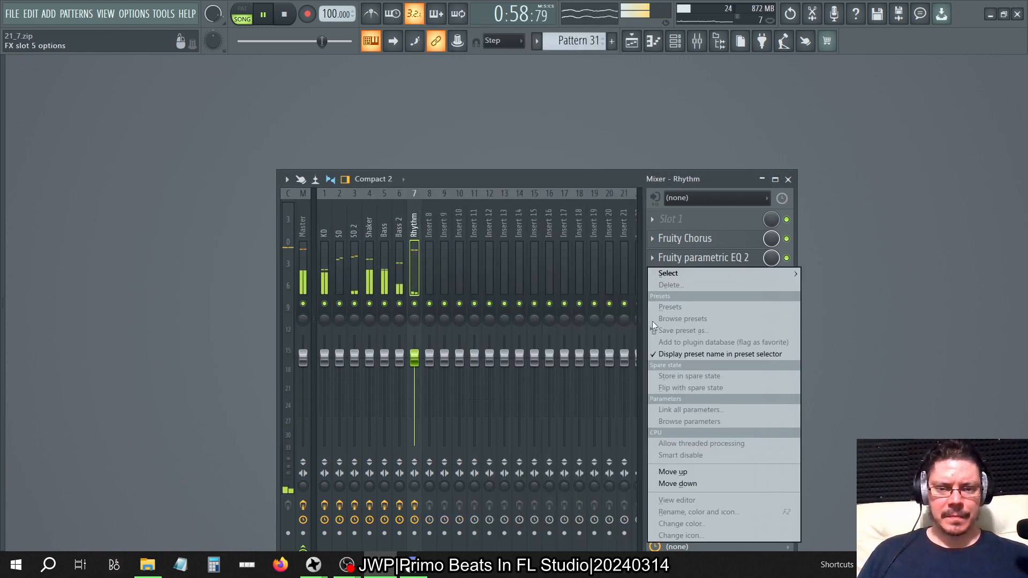
mouse_move(681, 276)
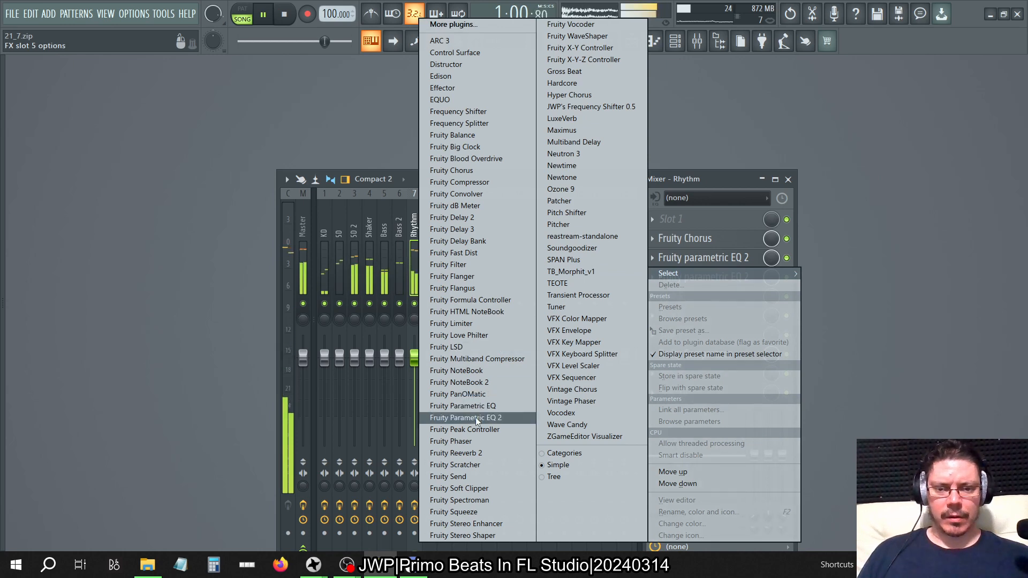
click(719, 180)
Step: Copy the Rhythm track's slot 4 parametric EQ into slot 5 and close the new EQ window
click(655, 283)
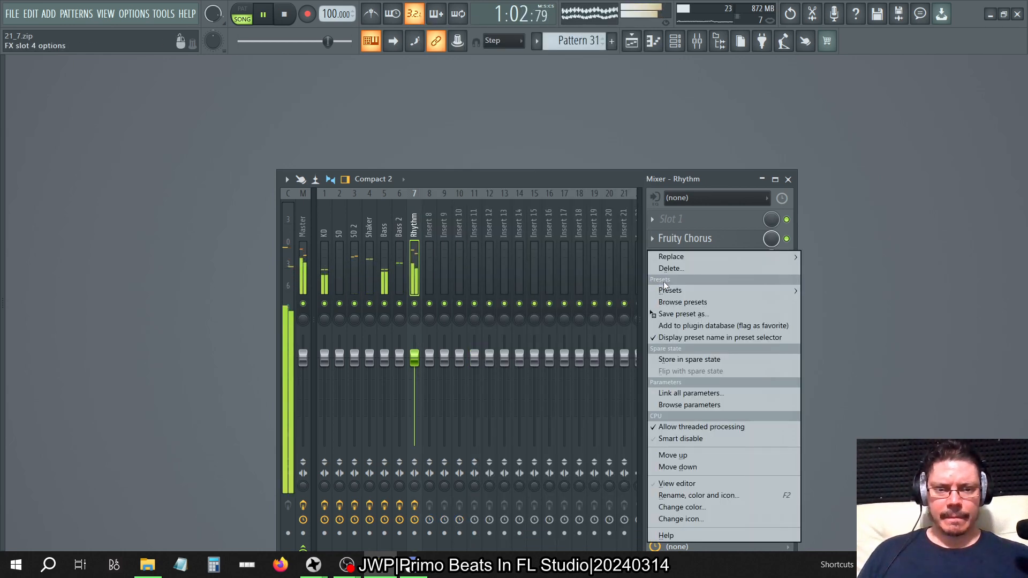
mouse_move(690, 315)
mouse_down()
mouse_move(709, 298)
mouse_move(690, 296)
mouse_up()
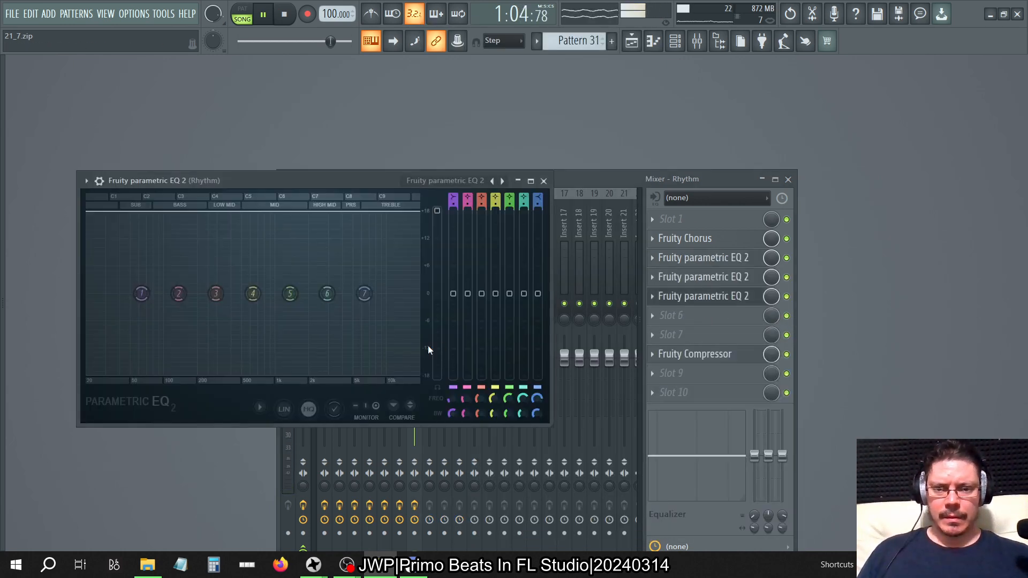
click(544, 178)
Step: Solo the Rhythm track and copy its boosting parametric EQ into slots 6 and 7
right_click(416, 306)
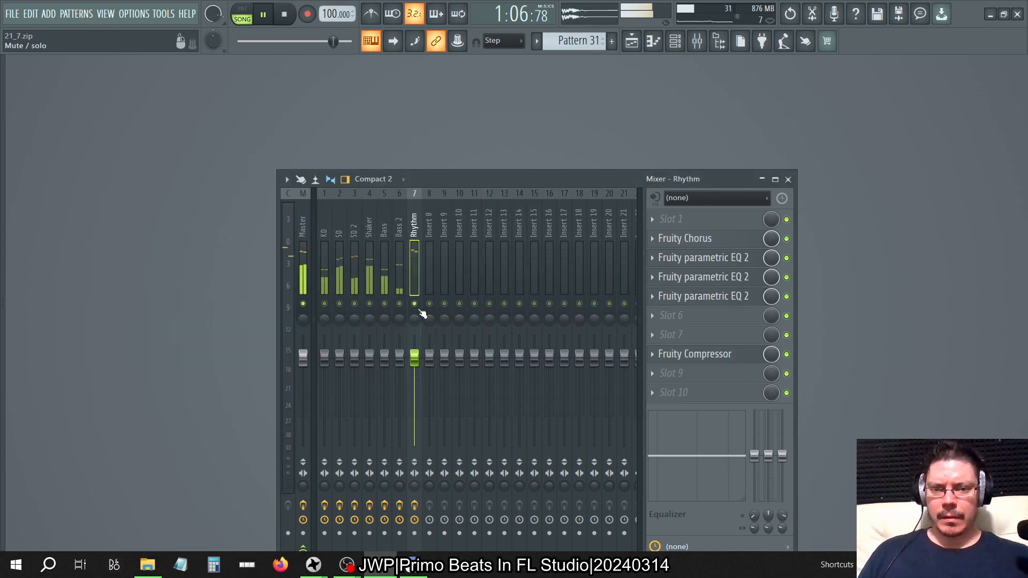
click(682, 296)
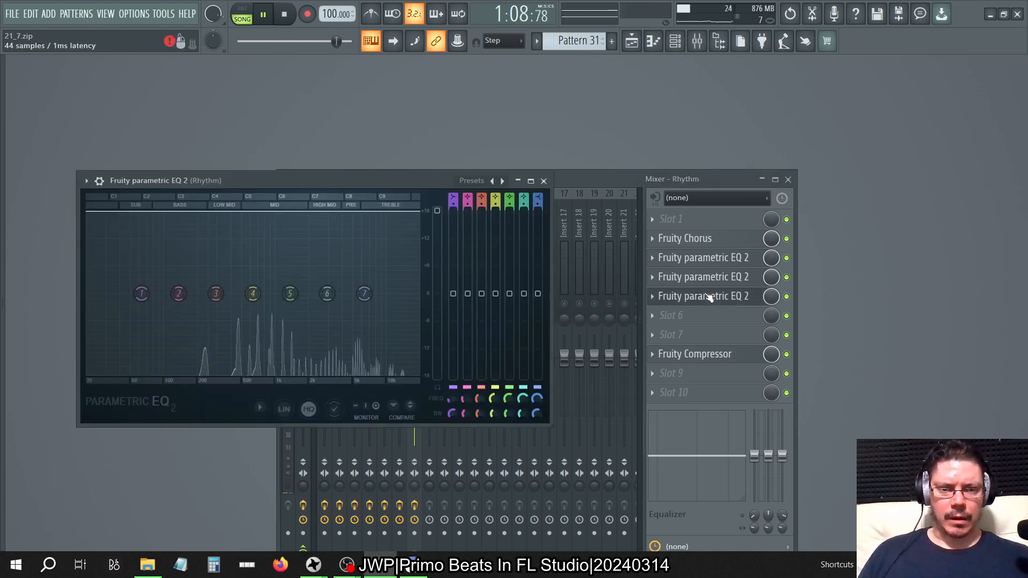
click(680, 296)
click(652, 296)
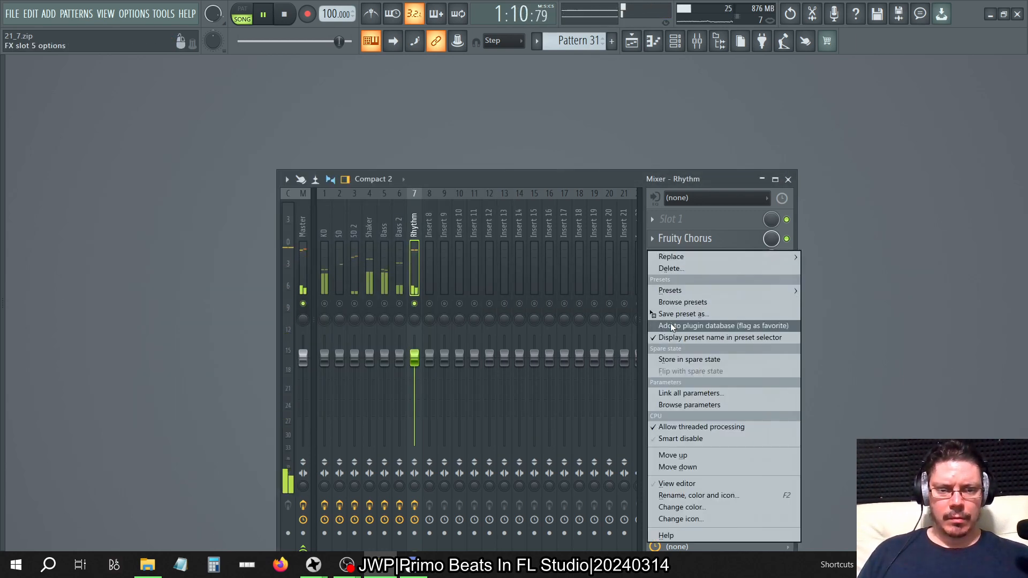
drag(675, 315, 701, 317)
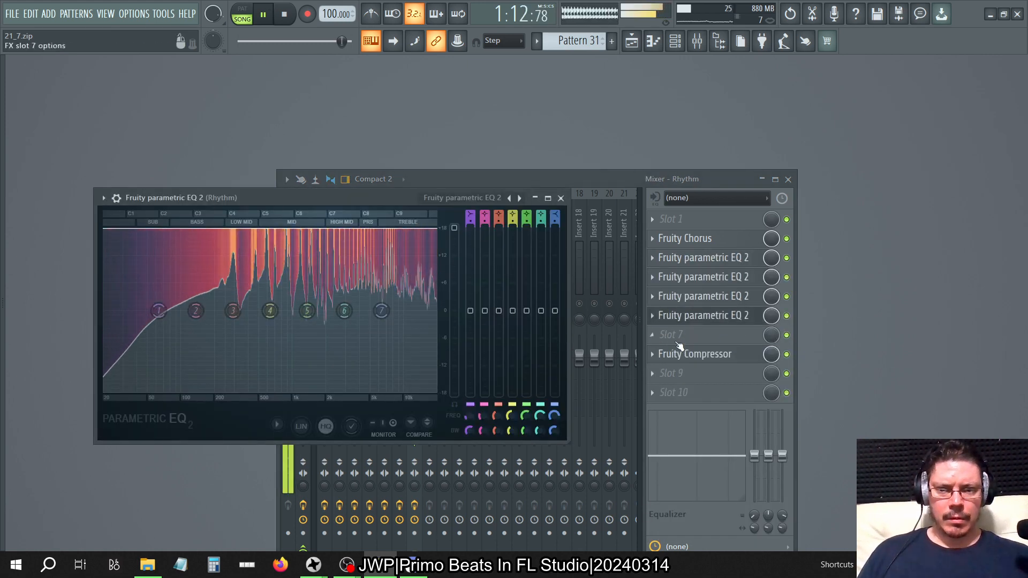
click(659, 320)
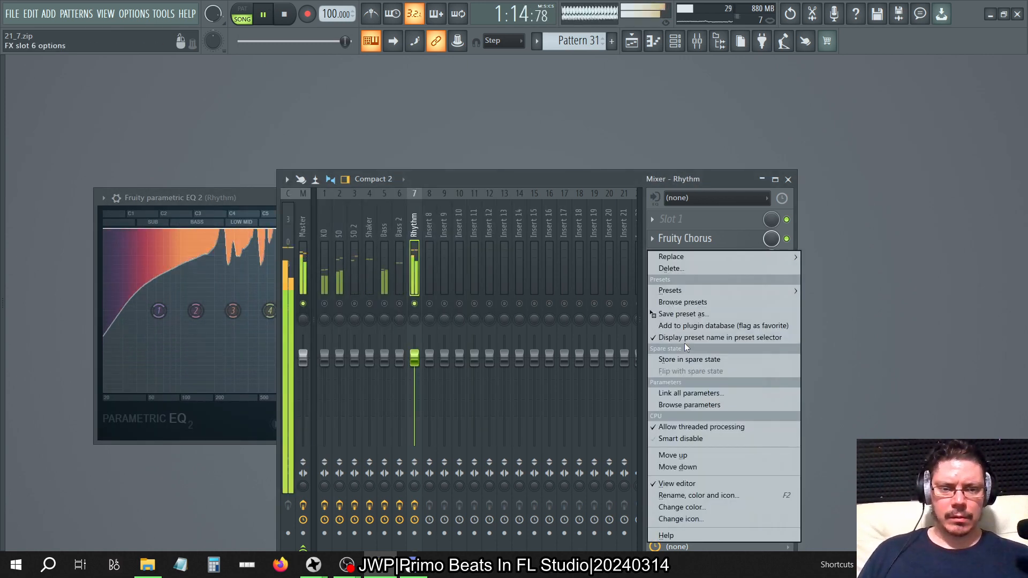
drag(670, 318, 702, 333)
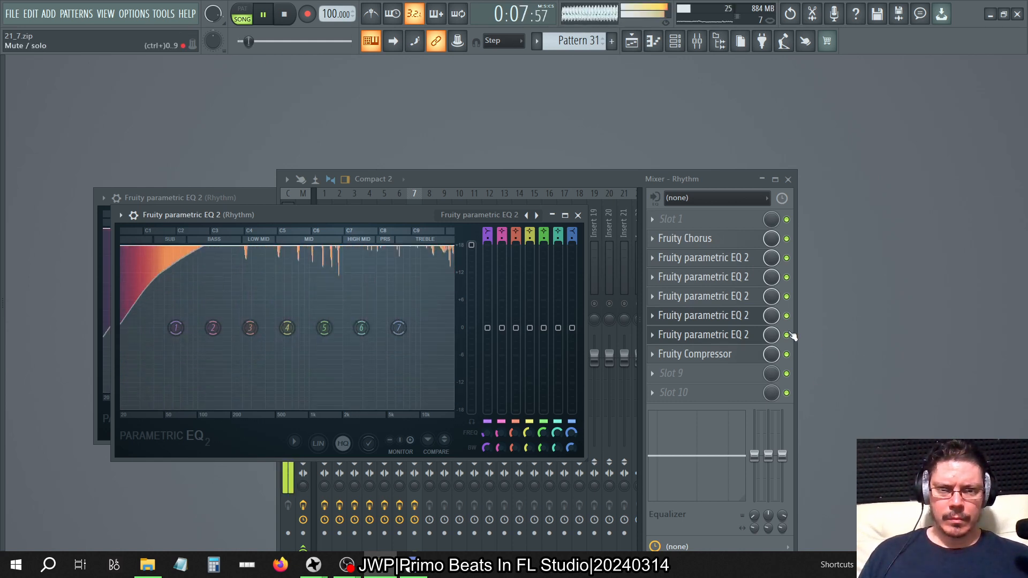
Step: Take the Rhythm track out of solo to play it with the full mix
click(594, 181)
click(414, 304)
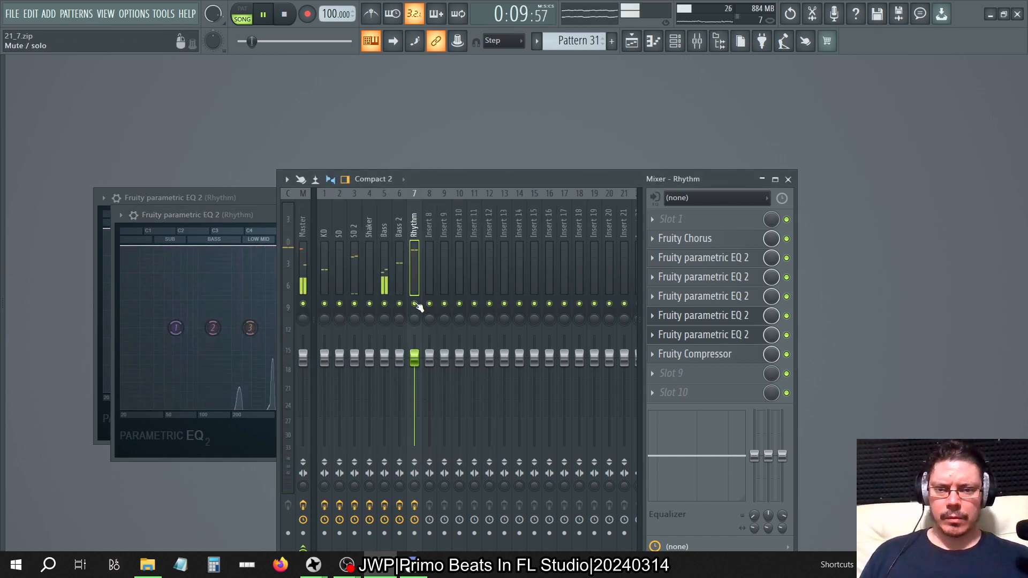
click(415, 303)
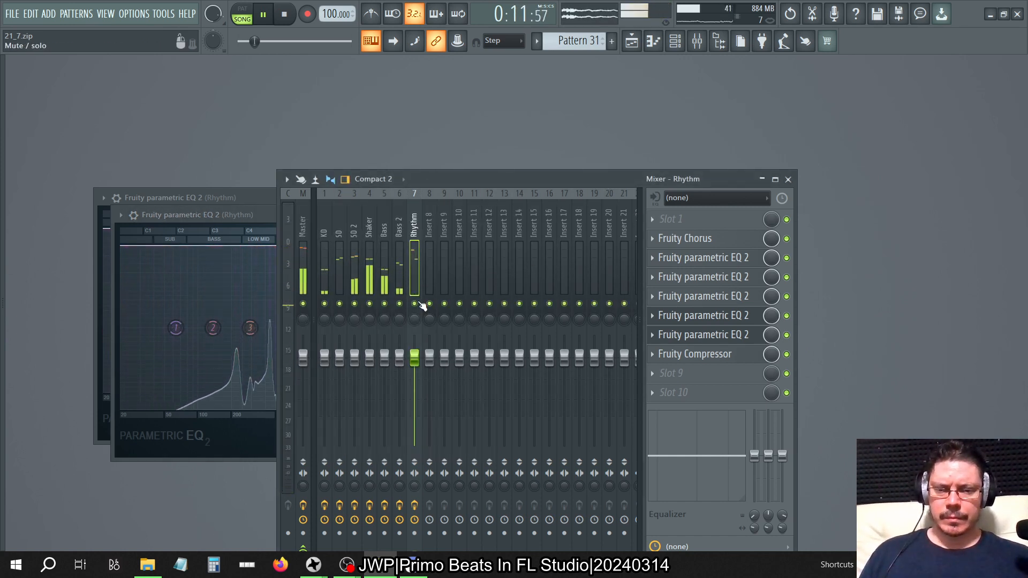
Step: Add Fruity Parametric EQ 2 to slot 9 of the Rhythm track and set its main level to -9.0 dB
click(664, 373)
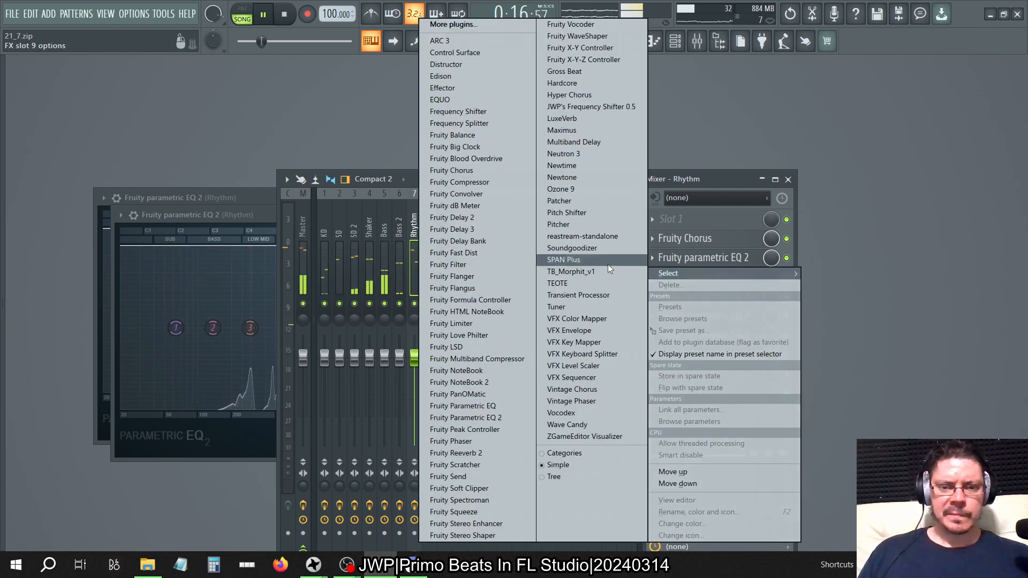
click(487, 419)
drag(369, 225, 368, 266)
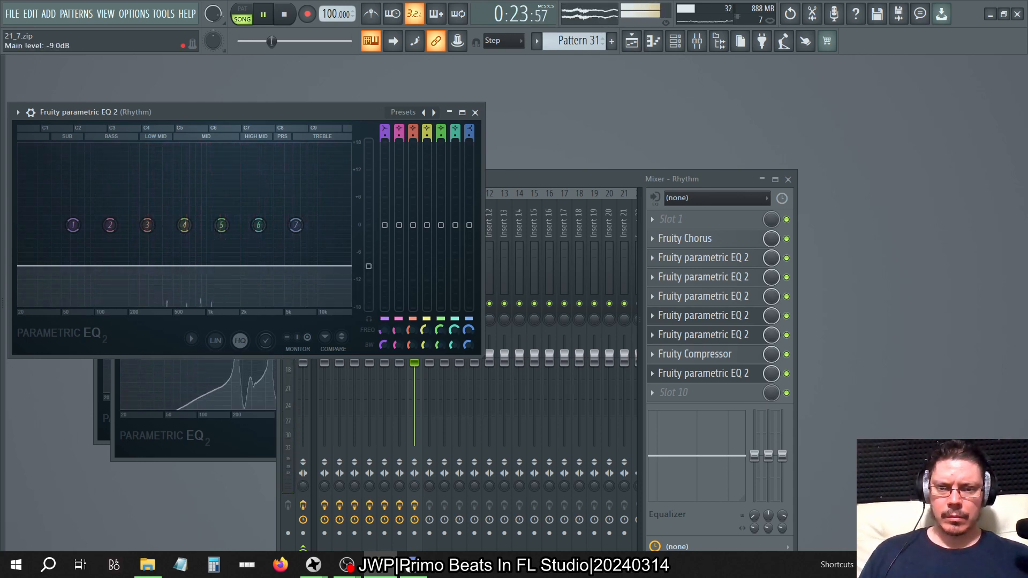
Step: Bypass the boosting EQs in slots 7, 6 and 5 on the Rhythm track
click(786, 335)
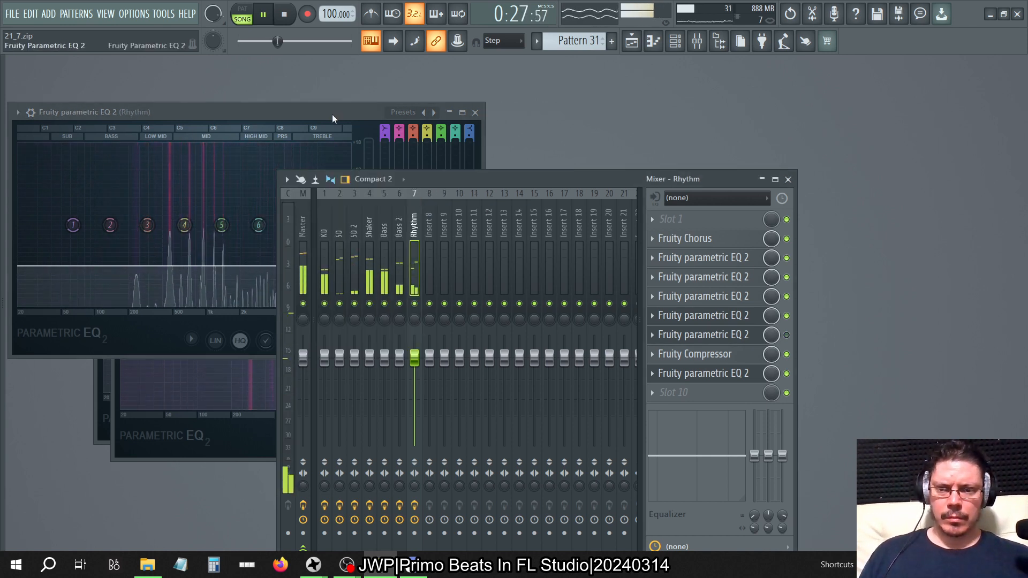
click(787, 316)
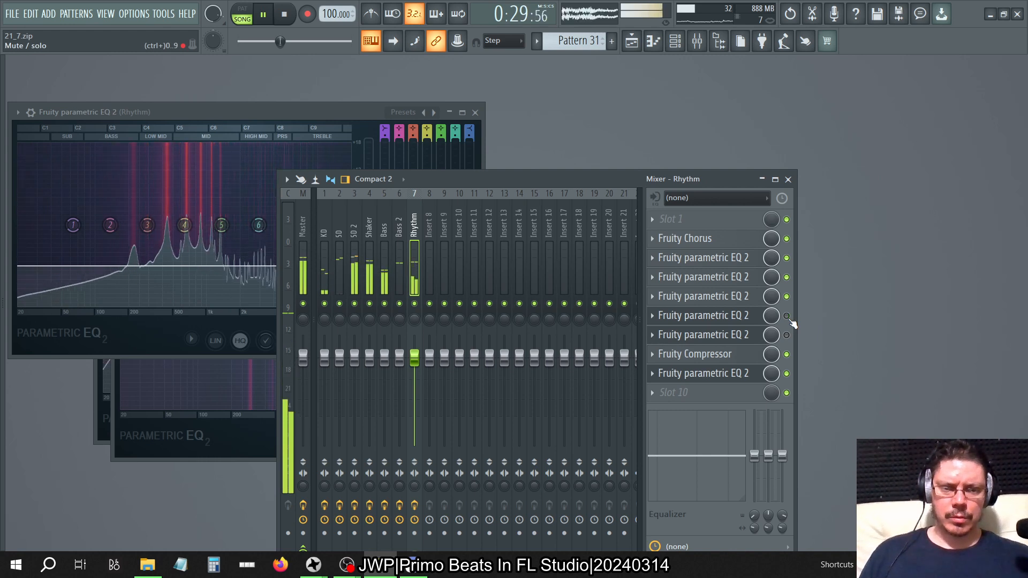
click(358, 126)
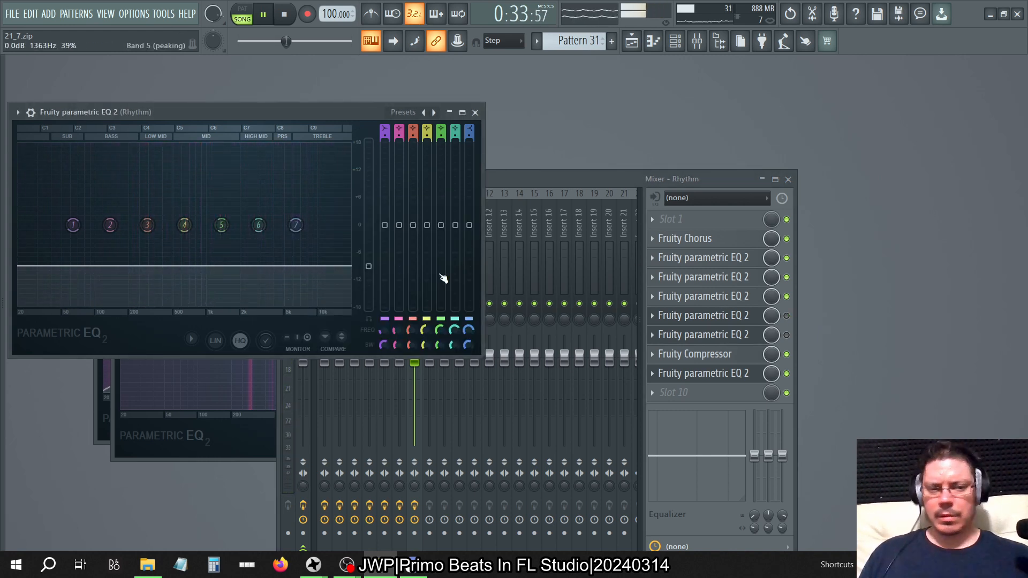
click(786, 296)
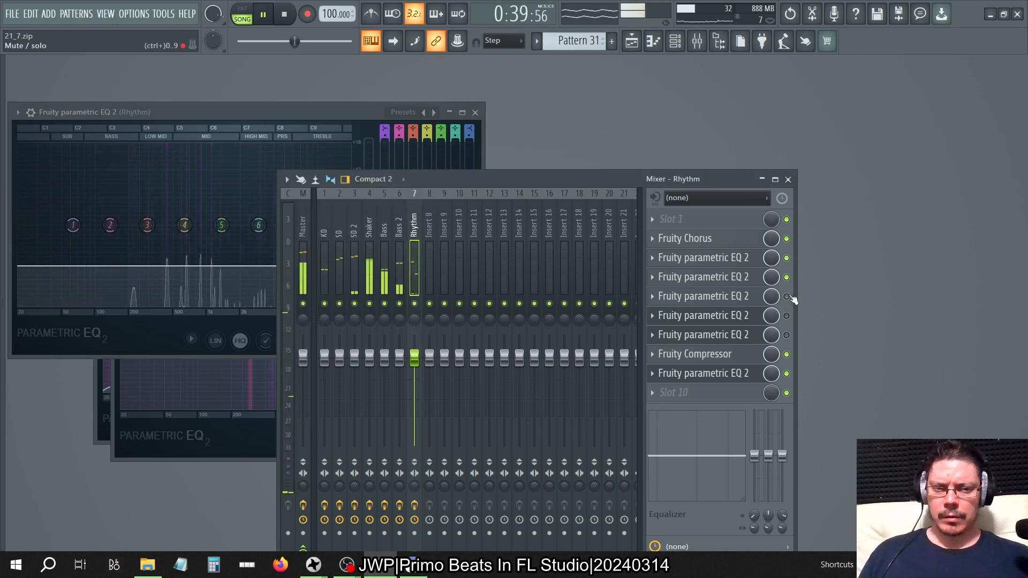
Step: Re-enable the slot 5 boosting EQ on the Rhythm track and lower its main level to about 9 dB
click(730, 299)
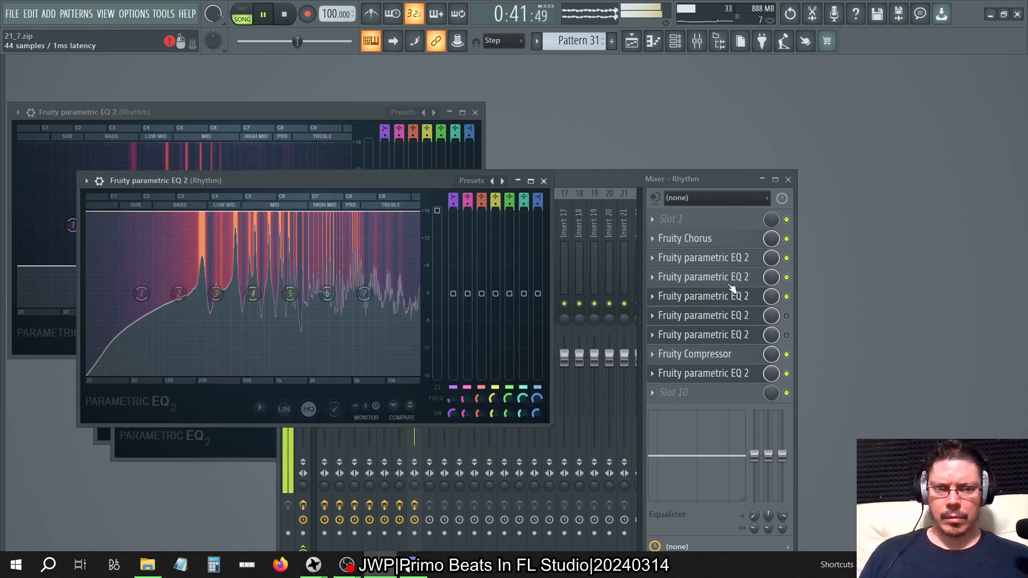
click(730, 285)
click(739, 296)
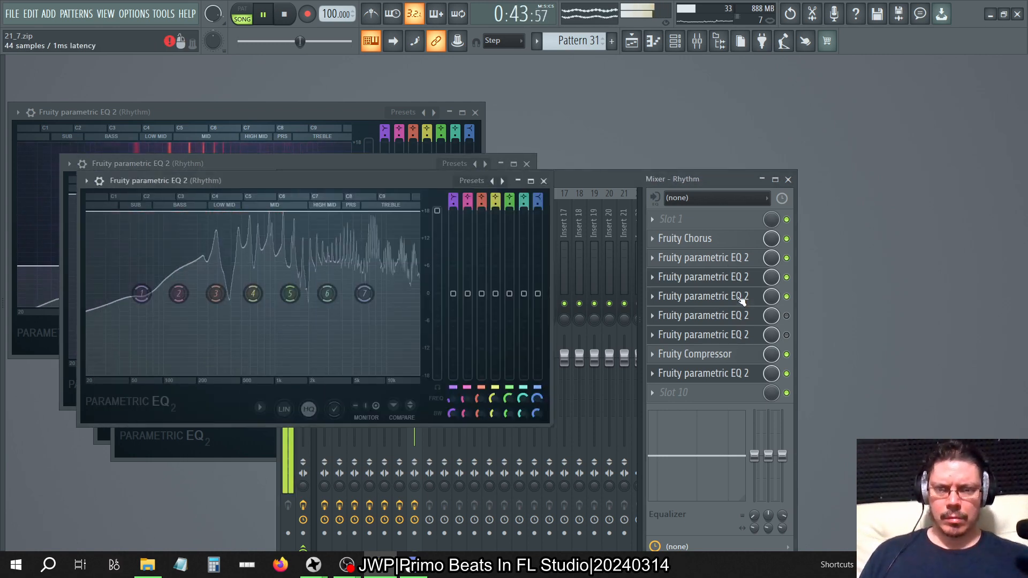
drag(436, 210, 437, 252)
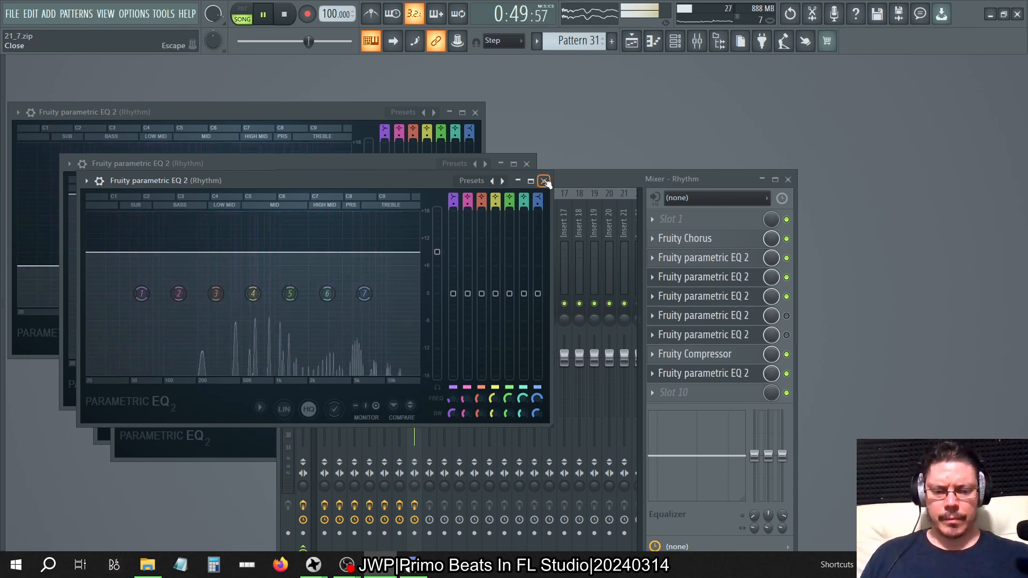
key(F12)
click(697, 41)
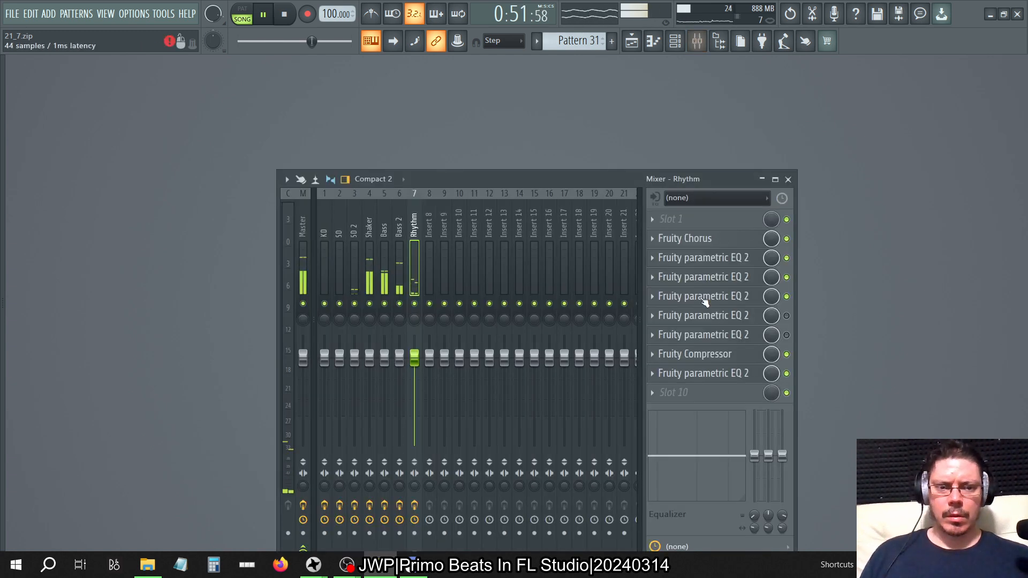
Step: Compare the Rhythm track with the slot 5 EQ bypassed and enabled, and set that EQ's main level to about 12 dB
click(794, 299)
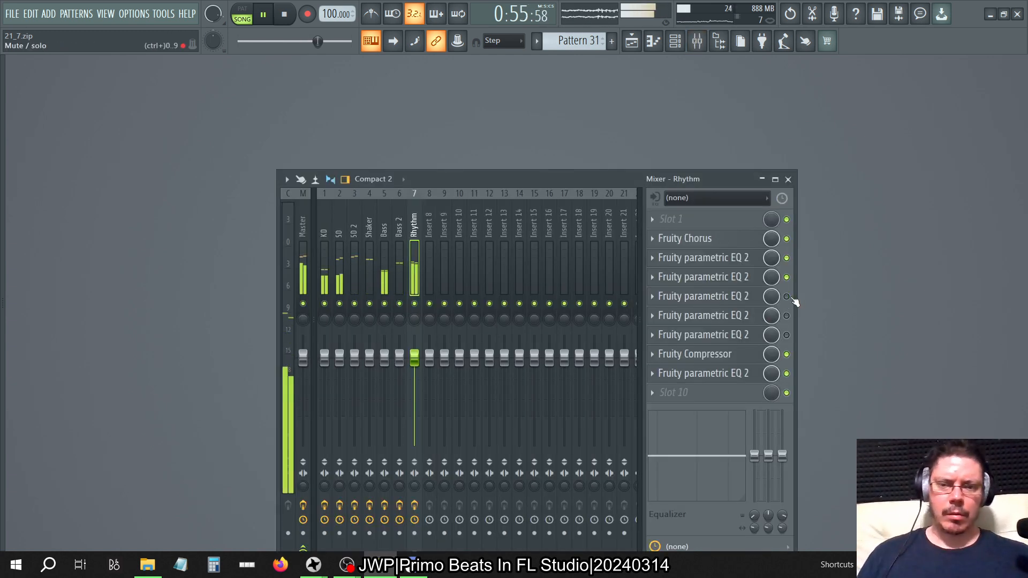
click(789, 317)
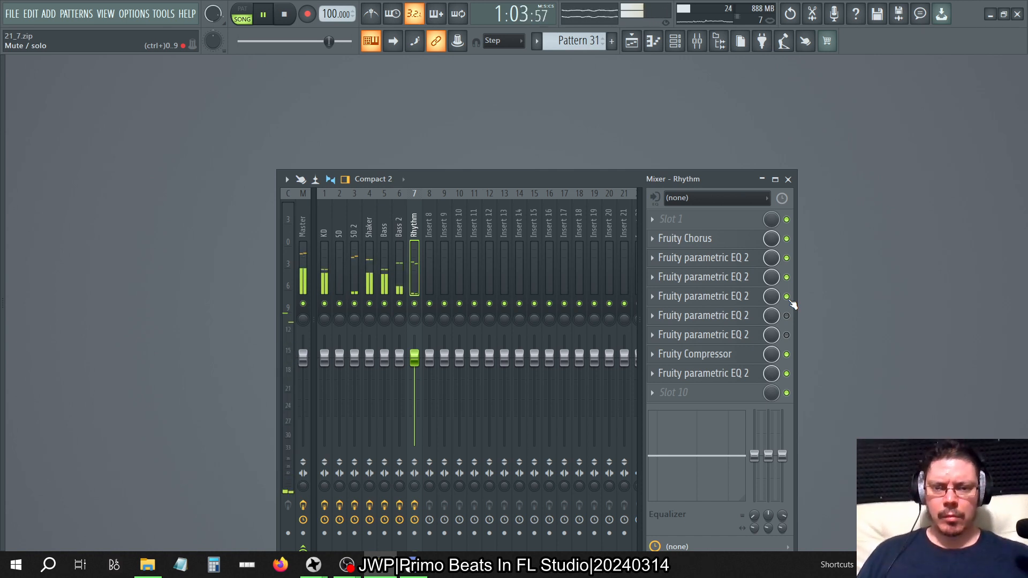
click(707, 296)
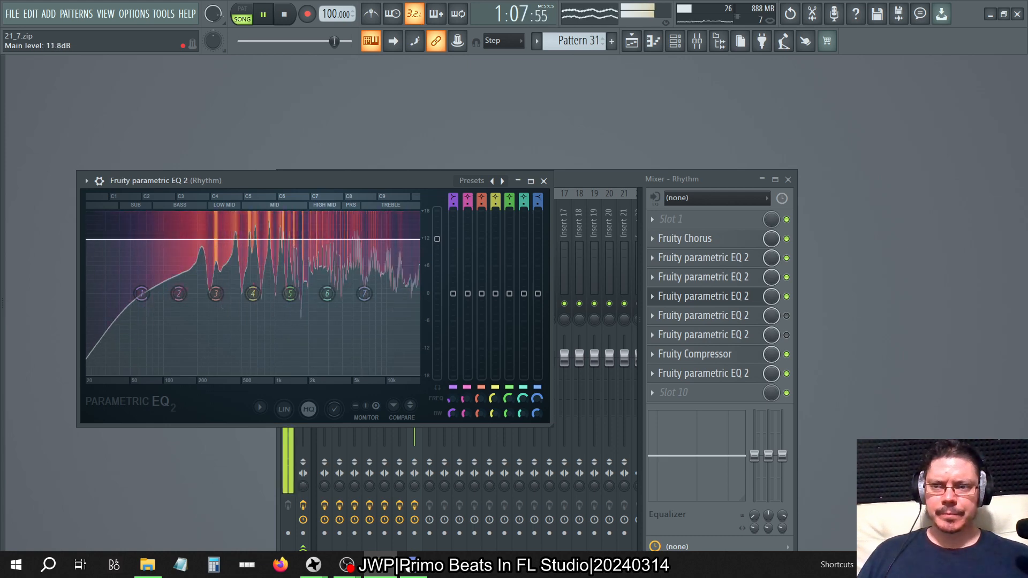
drag(437, 239, 437, 230)
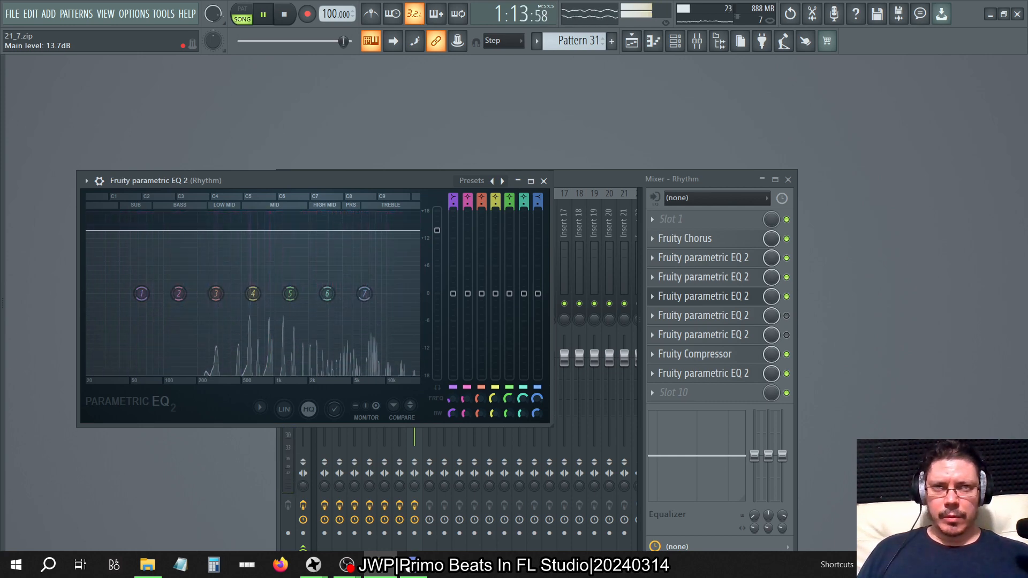
drag(441, 232, 444, 236)
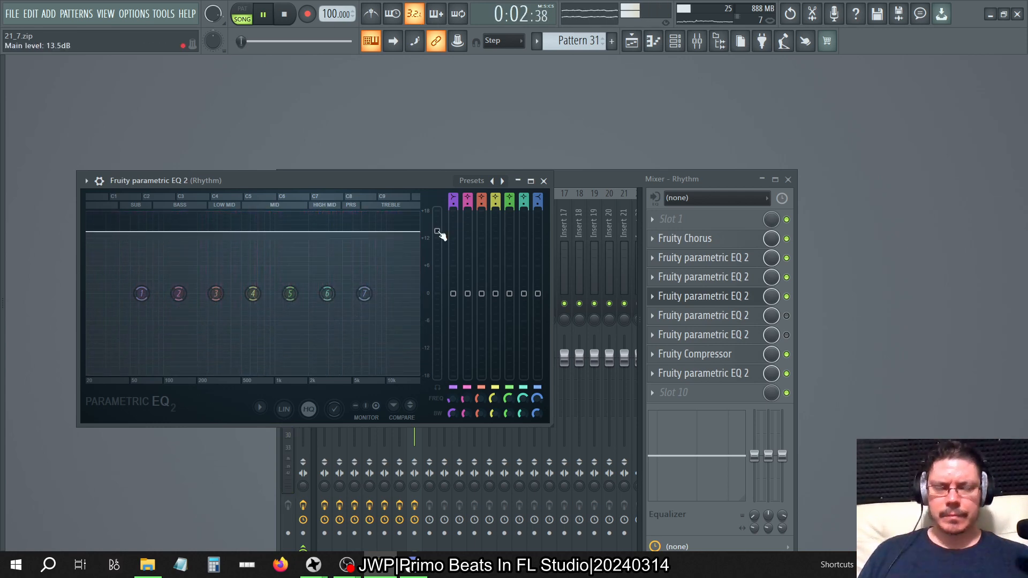
drag(441, 234, 441, 223)
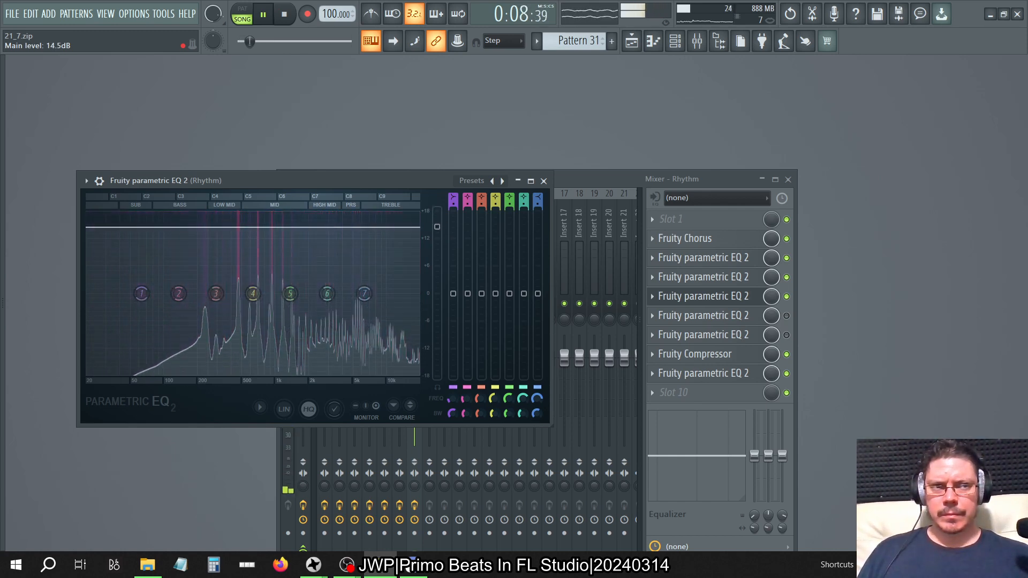
mouse_move(437, 227)
mouse_down()
mouse_move(437, 272)
mouse_move(437, 239)
mouse_up()
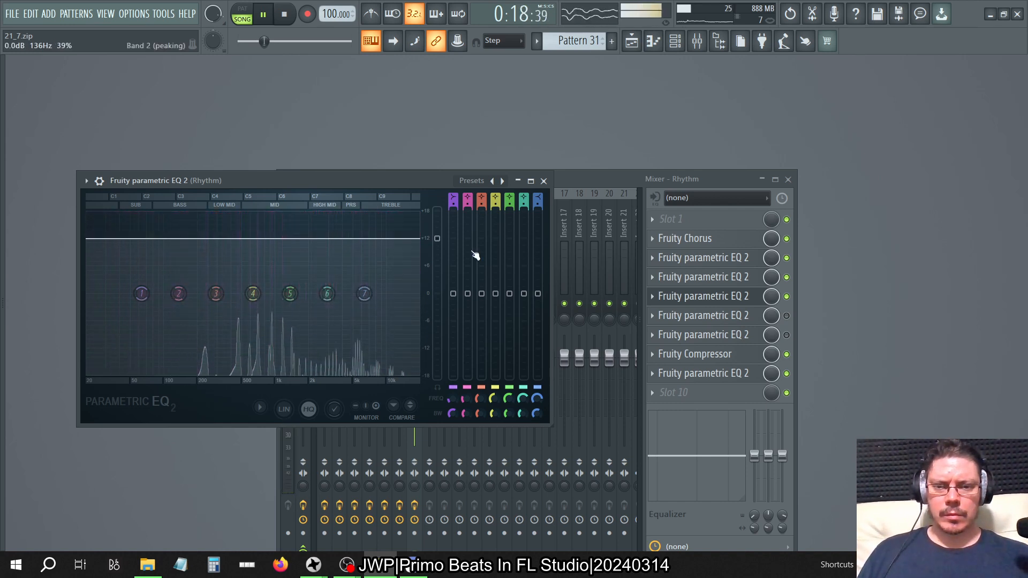
click(543, 181)
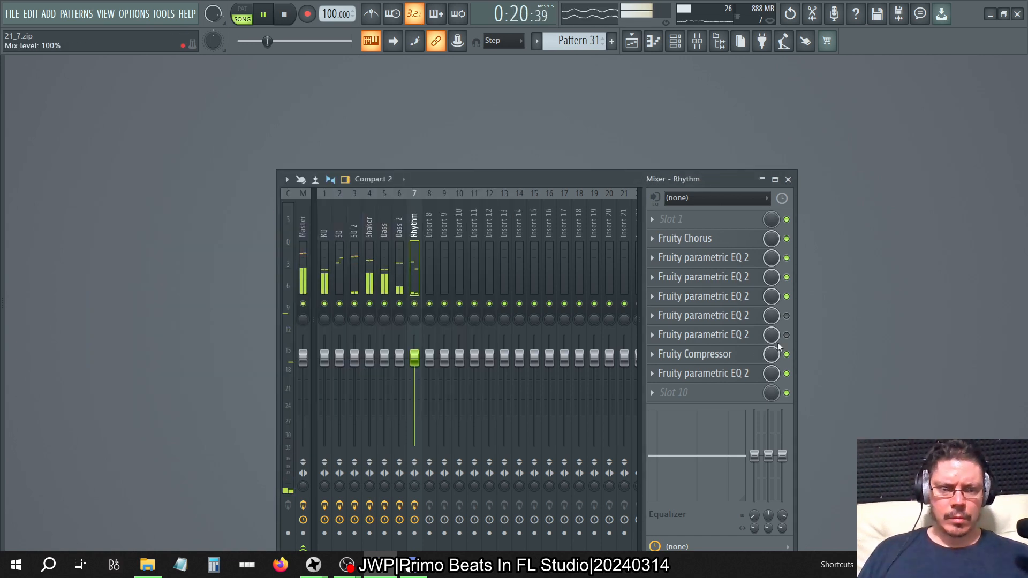
Step: Set the main level of the Rhythm track's slot 9 EQ to -4.5 dB
click(704, 373)
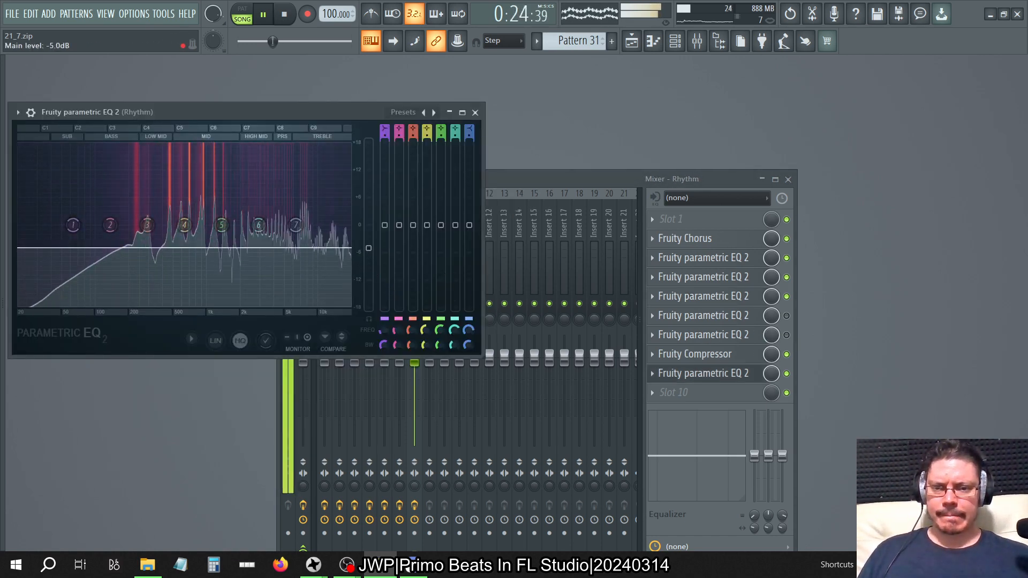
drag(368, 233, 368, 251)
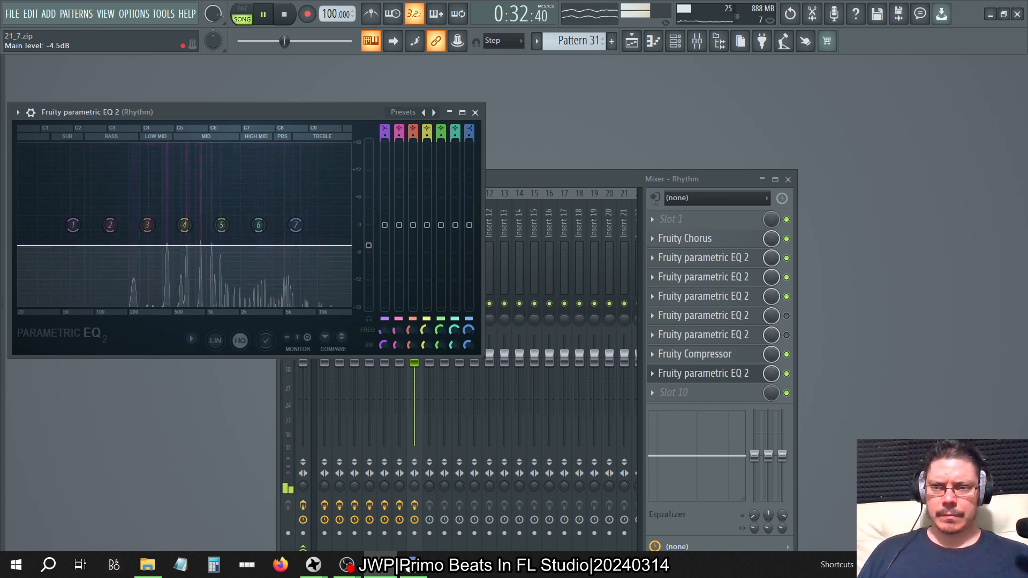
Step: Delete the bypassed parametric EQs from slots 7 and 6 of the Rhythm track
click(652, 334)
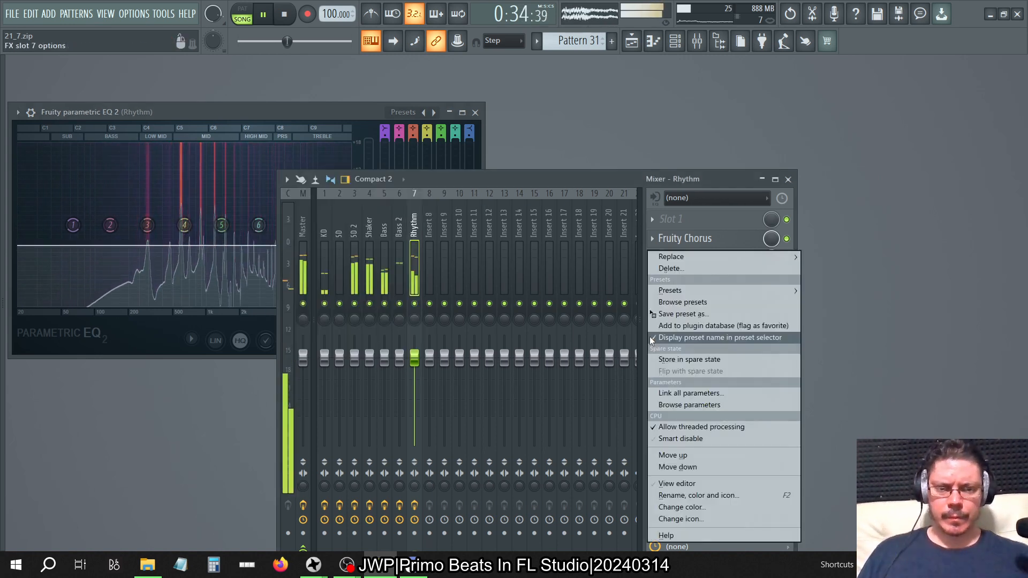
click(669, 268)
click(558, 324)
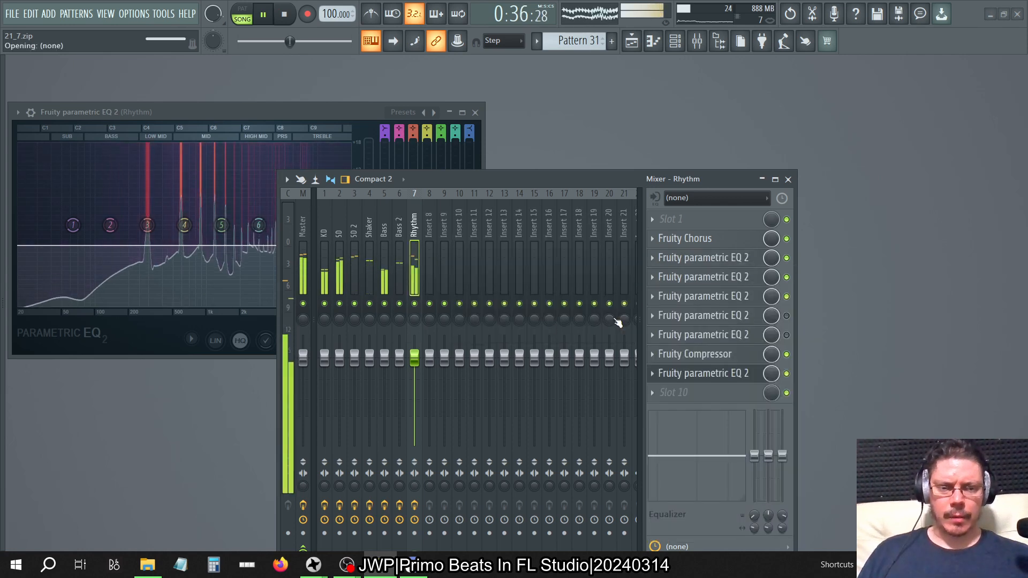
click(656, 316)
click(670, 268)
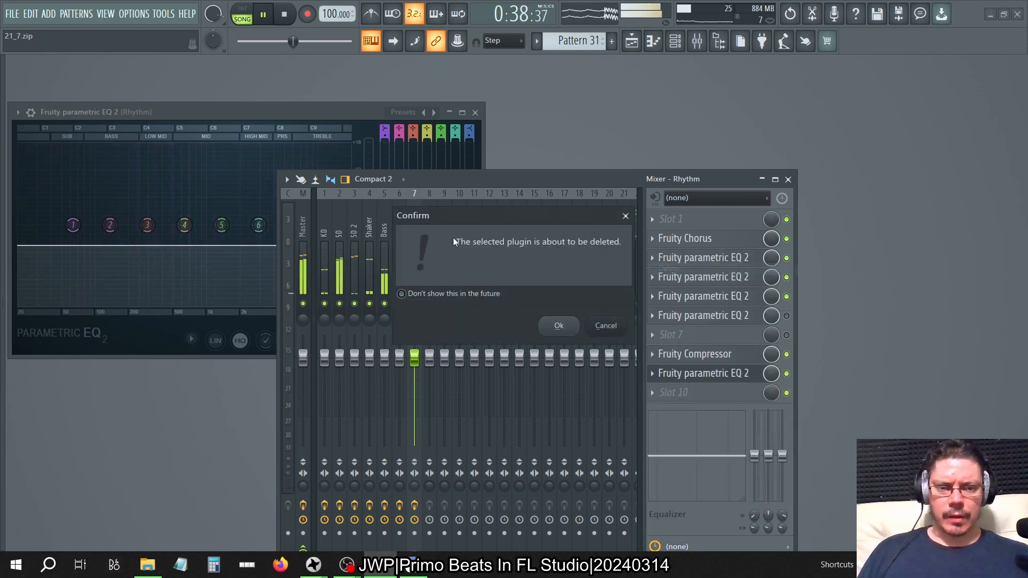
click(557, 323)
Step: Lower the main level of the Rhythm track's slot 9 EQ to about -7.5 dB and close it
click(360, 143)
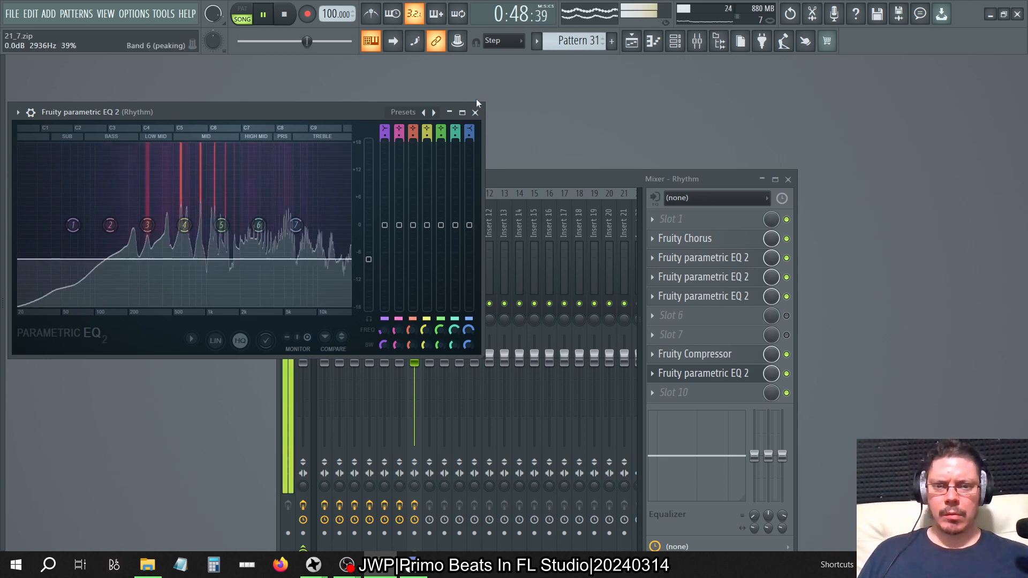
click(475, 112)
Step: Enable the PhaseCorrelationMatrix plugin on the Master track and open it
click(304, 222)
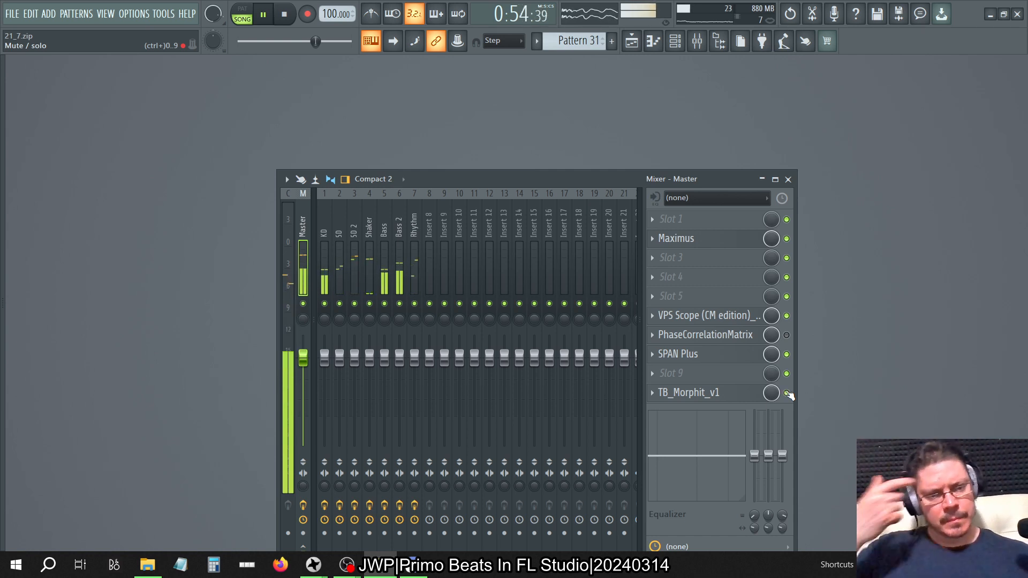
click(786, 335)
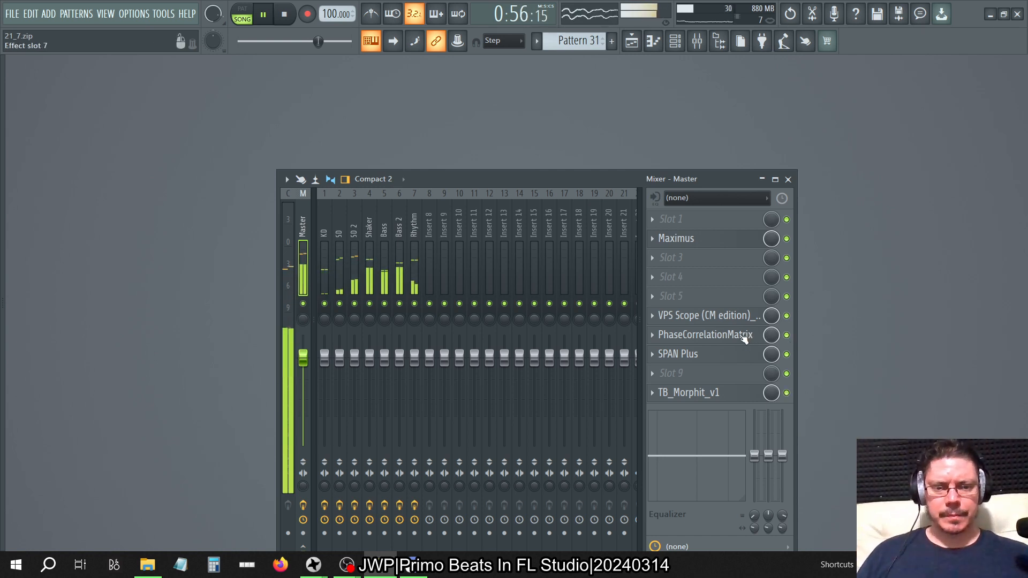
click(744, 339)
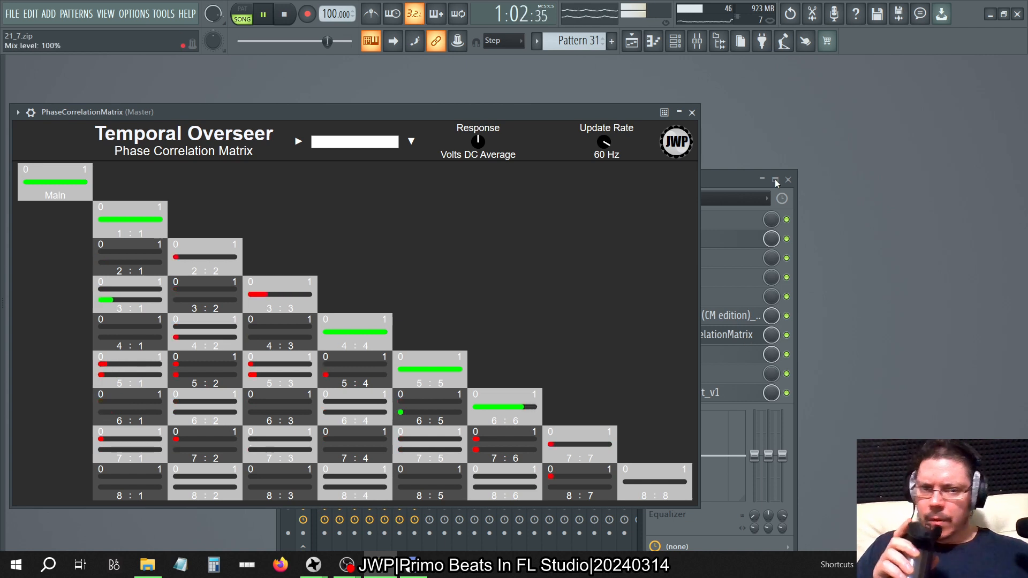
Step: Try the Volts RMS and Volts DC (Fast) responses in the phase correlation matrix and return to Volts DC Average
click(490, 154)
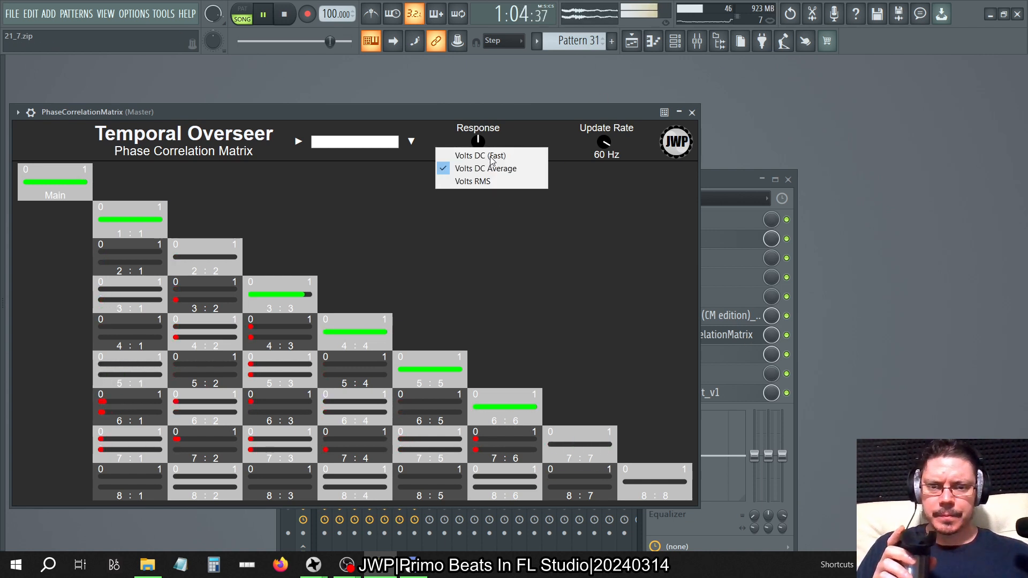
click(482, 181)
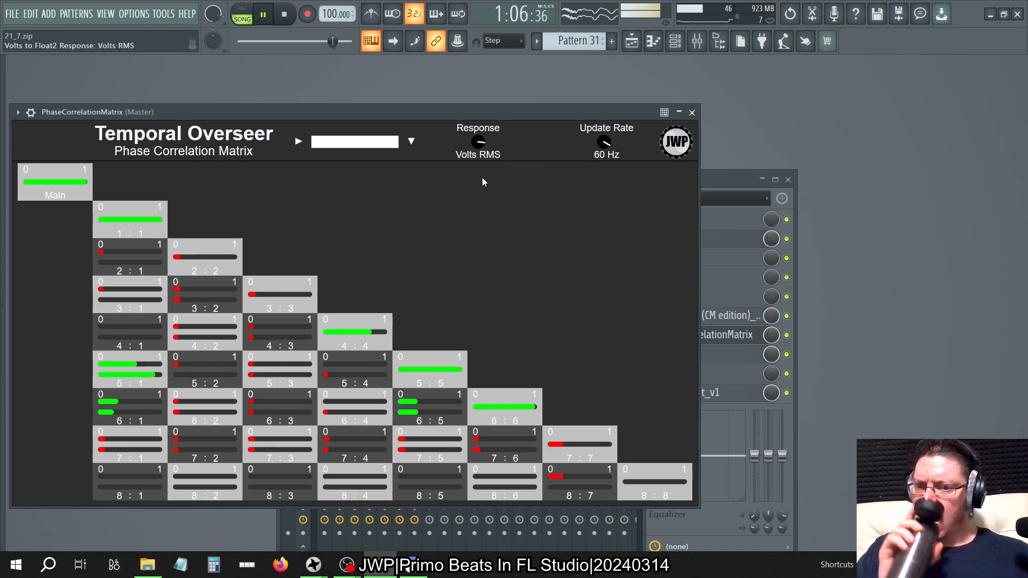
click(486, 155)
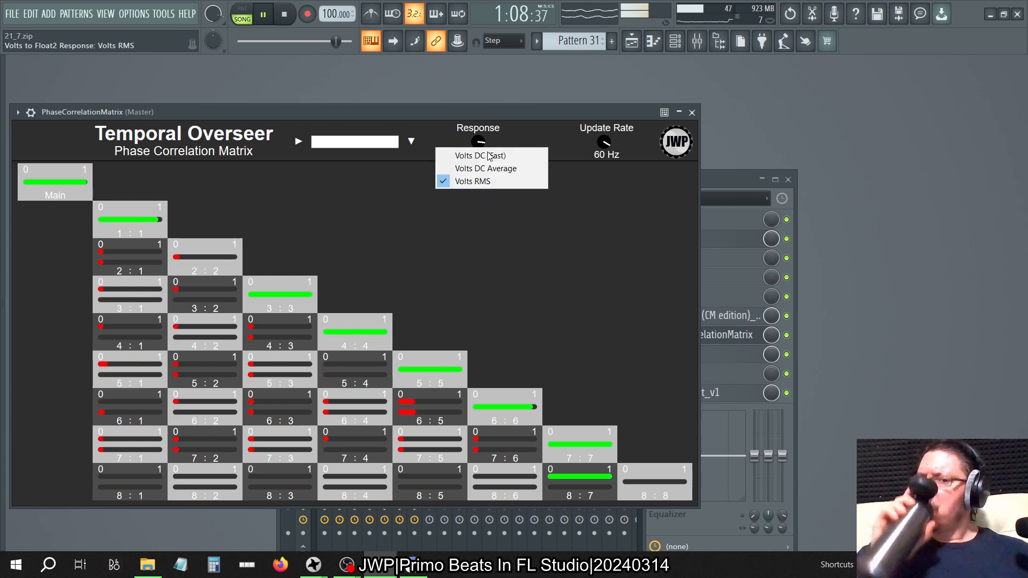
click(486, 155)
click(486, 155)
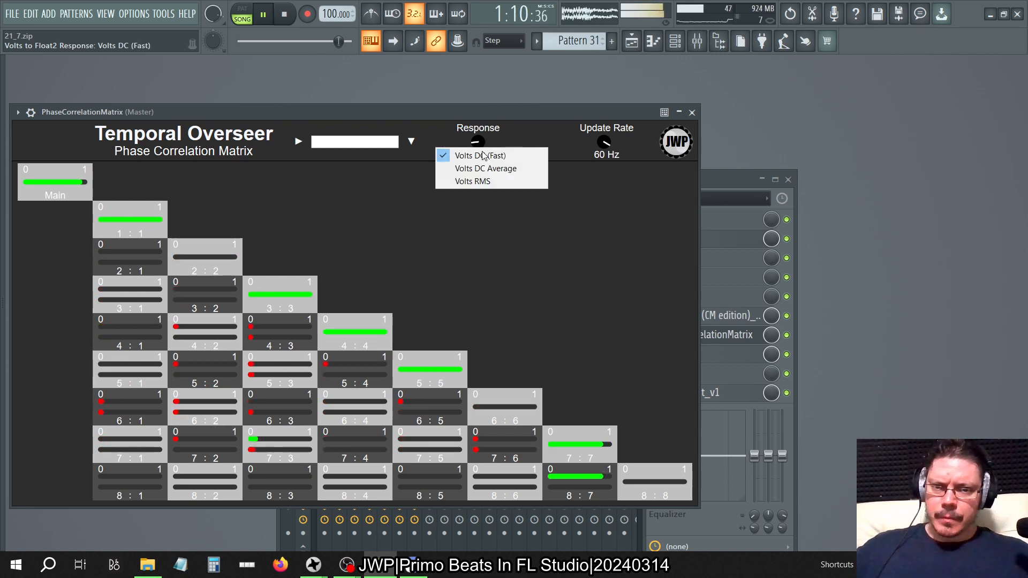
click(480, 170)
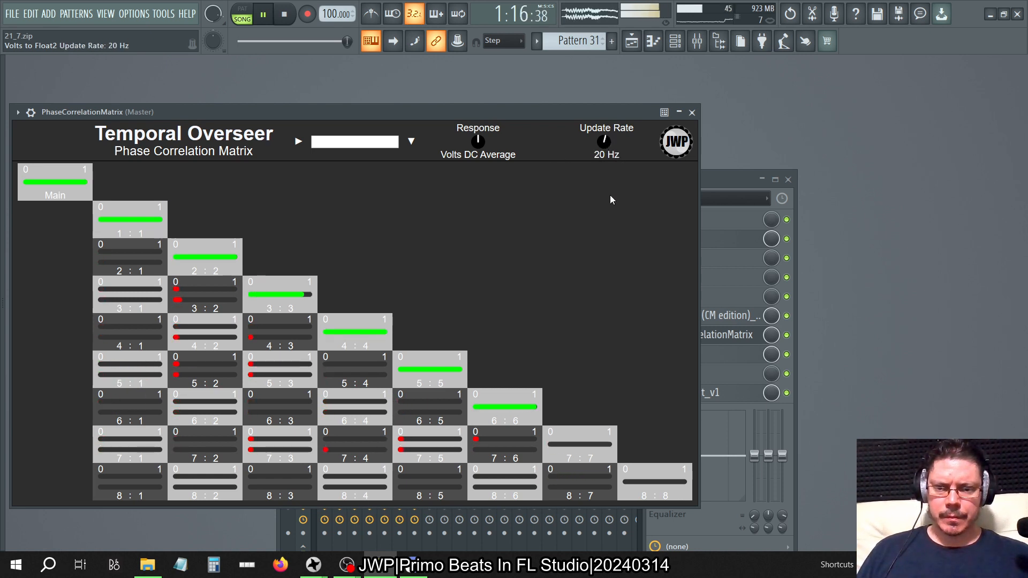
Step: Set the phase correlation matrix's update rate to 10 Hz and close the plugin
drag(610, 199, 645, 448)
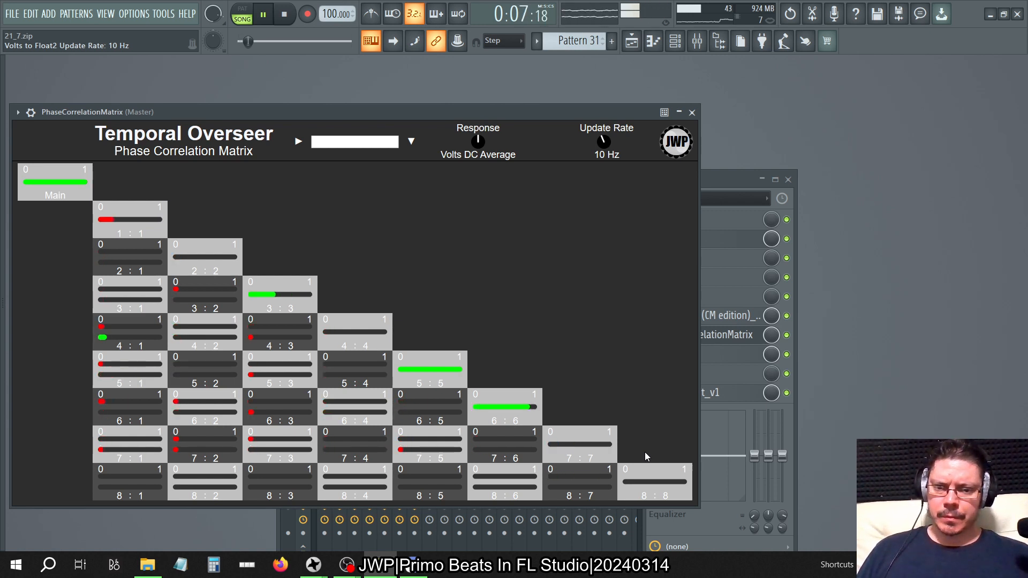
click(691, 112)
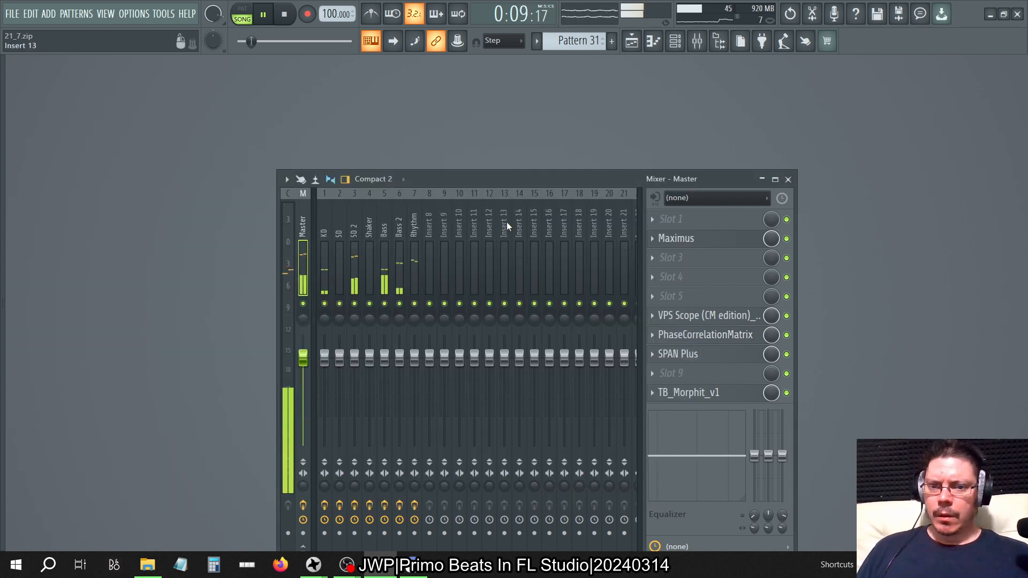
Step: Look through the effect chains of the mixer tracks from KD to Rhythm
click(387, 210)
click(329, 225)
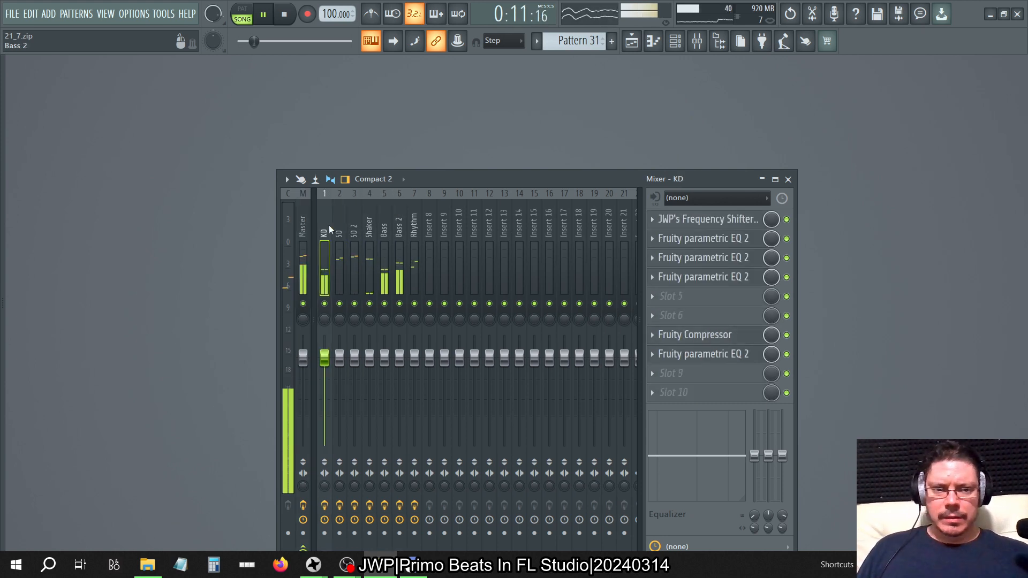
click(355, 224)
click(393, 230)
click(413, 231)
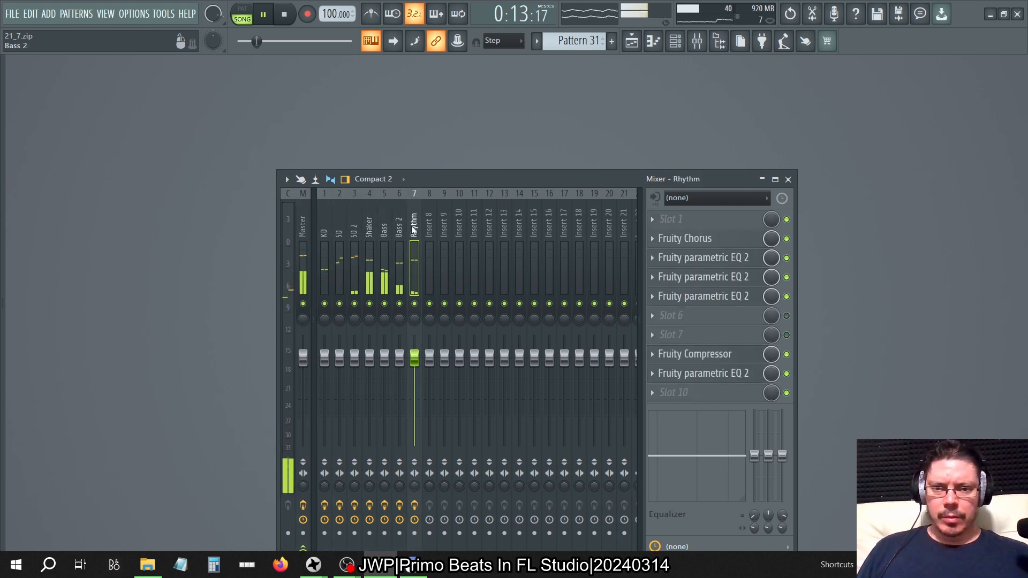
Step: Examine the full arrangement of all seven tracks in the playlist and return to the mixer
click(646, 46)
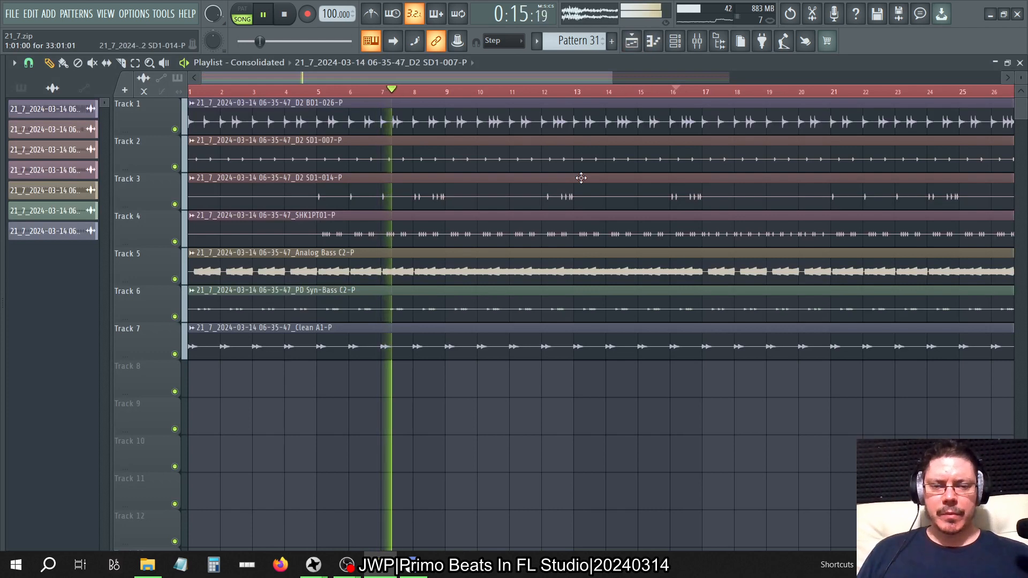
ctrl+right_click(698, 417)
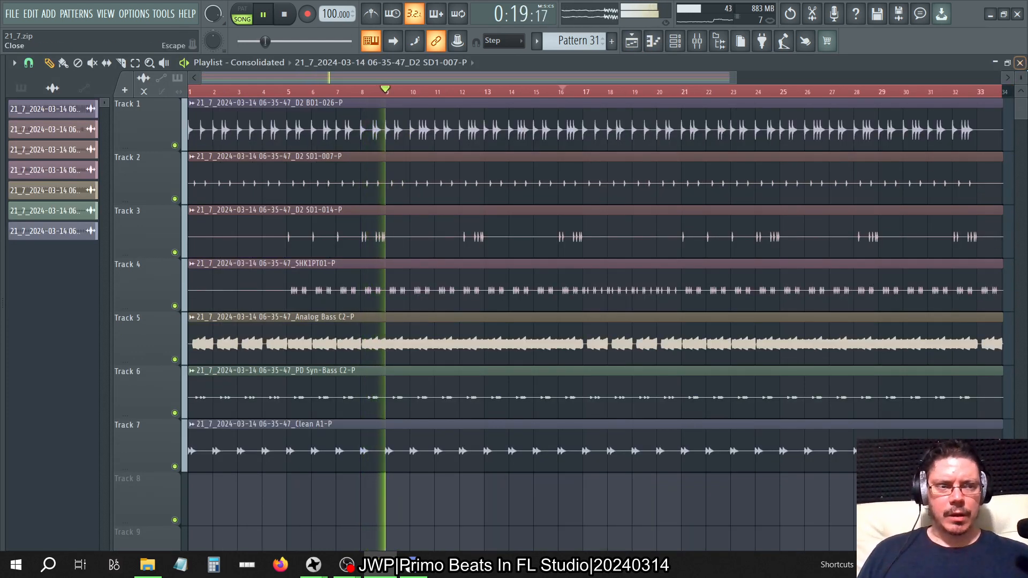
click(1020, 62)
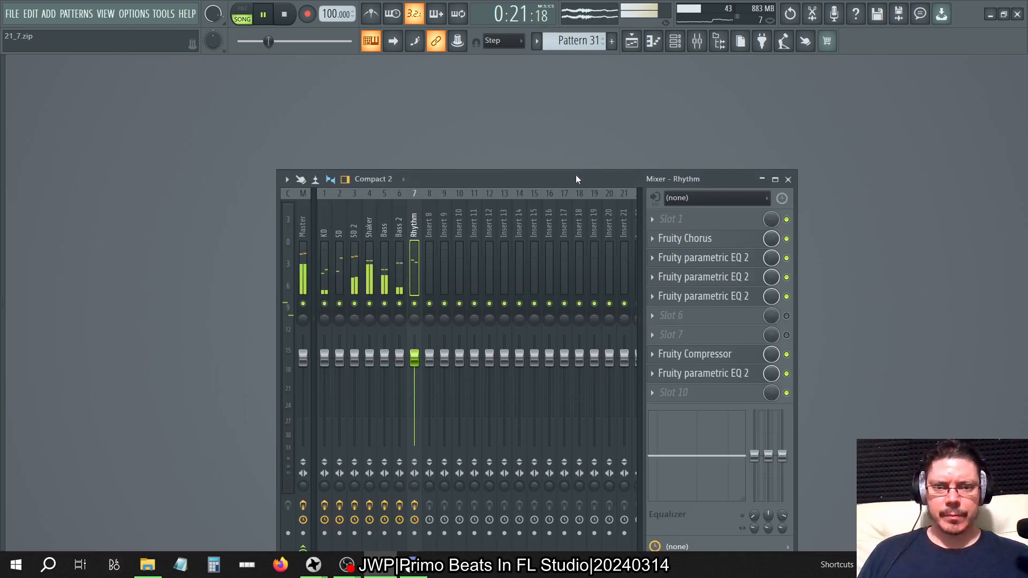
Step: Open SPAN Plus on the Master track and place the mixer beside its spectrum display
drag(576, 174, 570, 75)
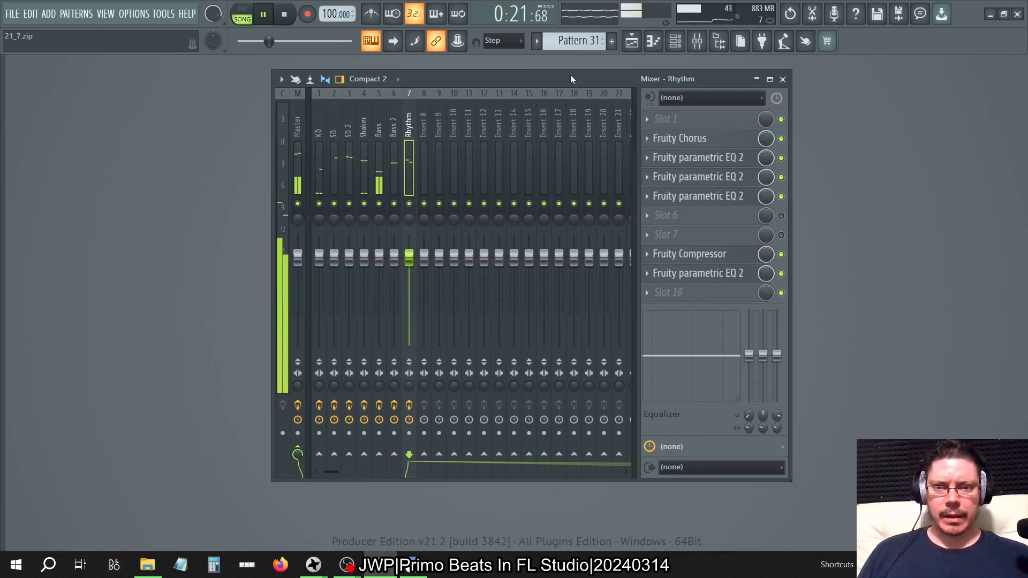
click(294, 137)
click(694, 256)
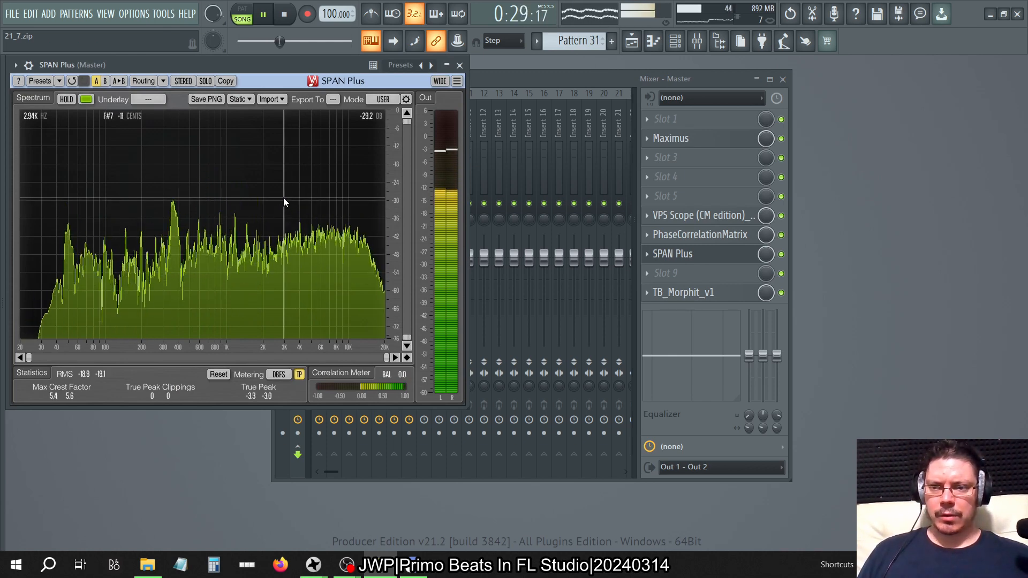
drag(517, 80, 683, 65)
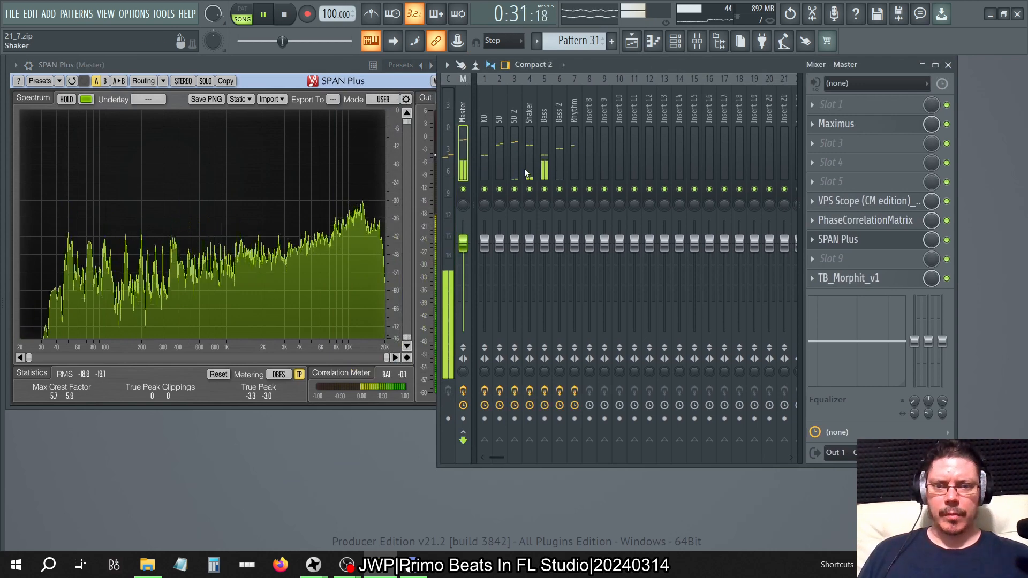
Step: Solo the KD, Bass and Bass 2 tracks in turn to inspect their spectra, stop playback and close the mixer
right_click(485, 189)
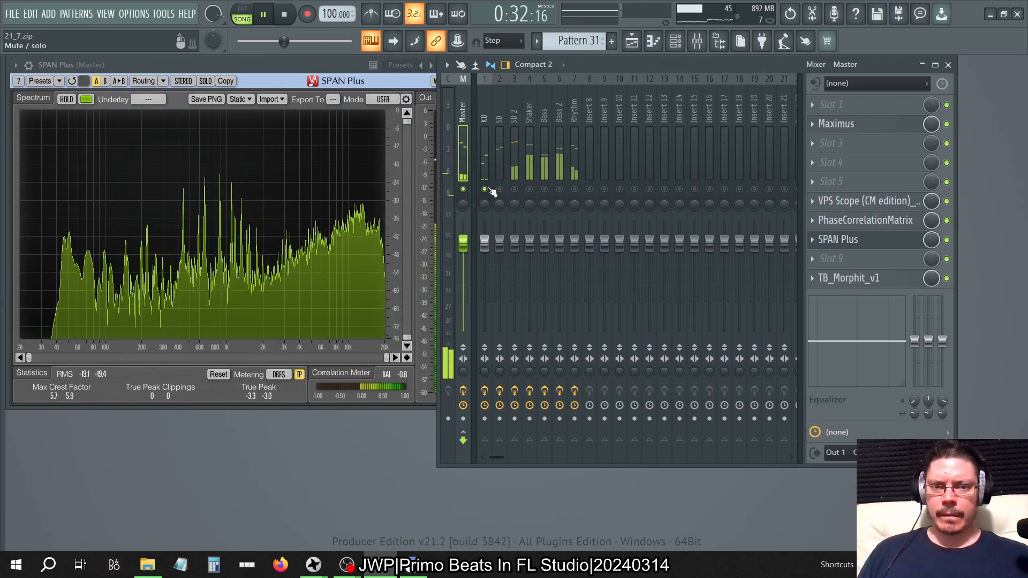
right_click(544, 189)
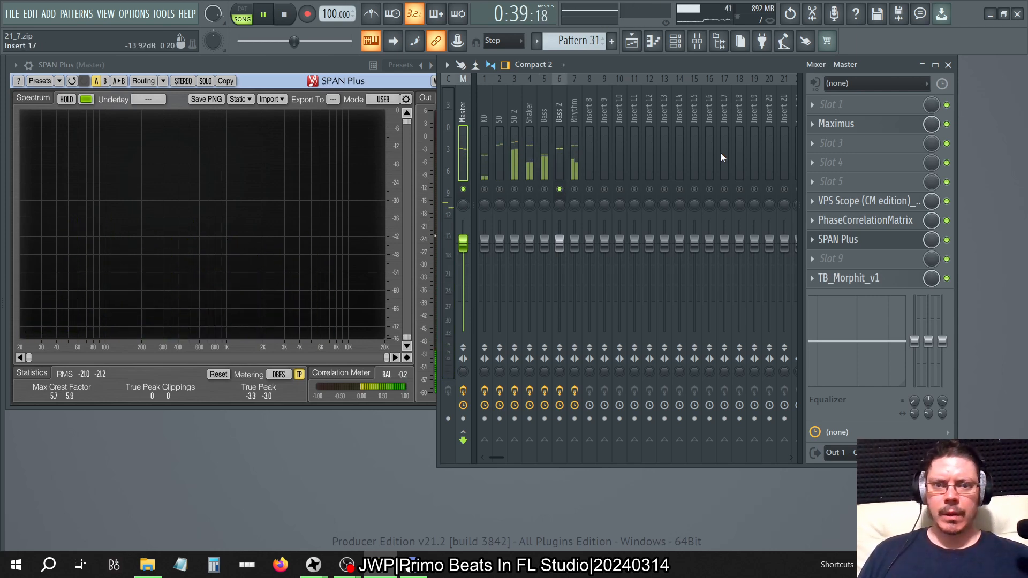
key(space)
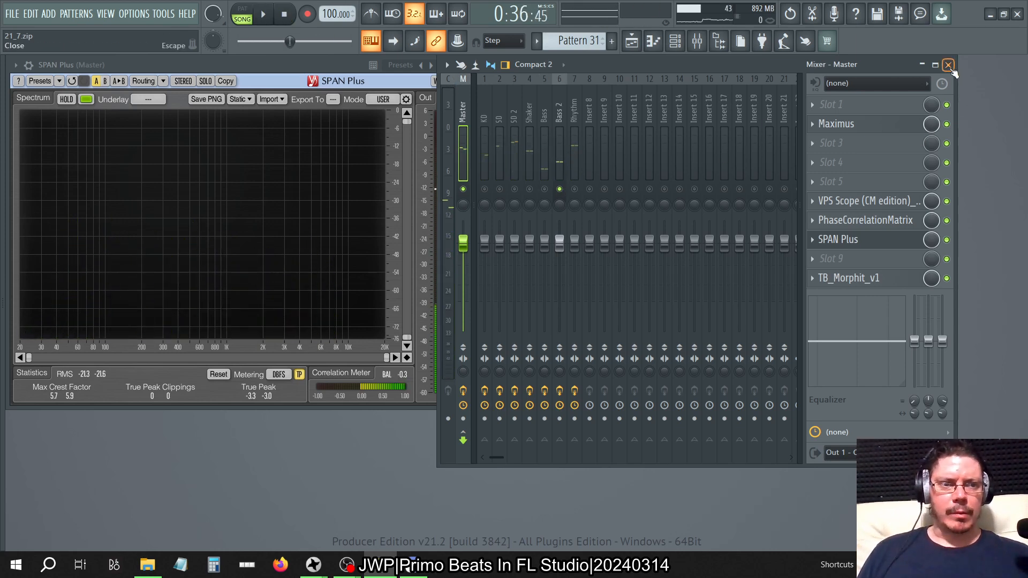
click(948, 65)
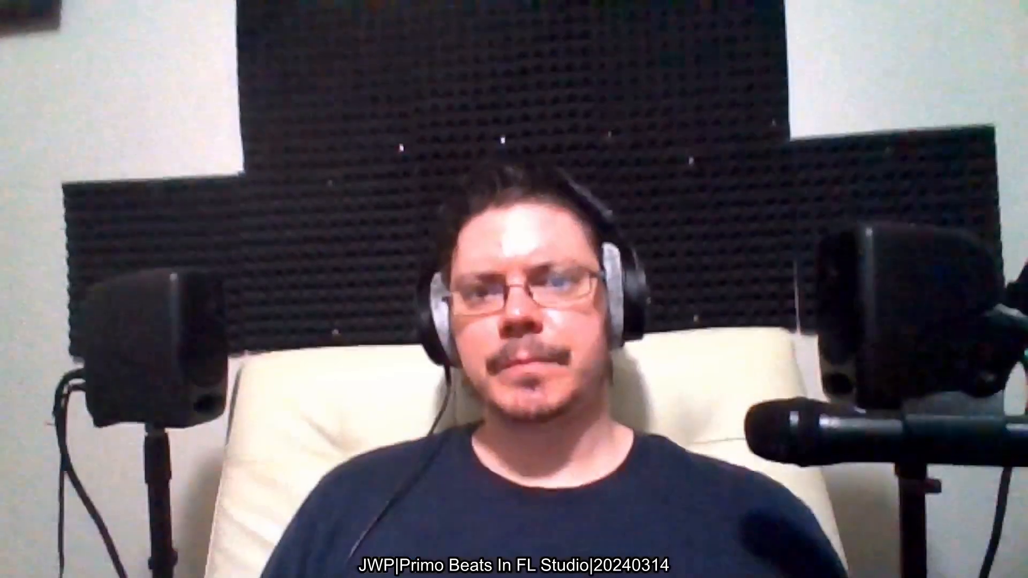